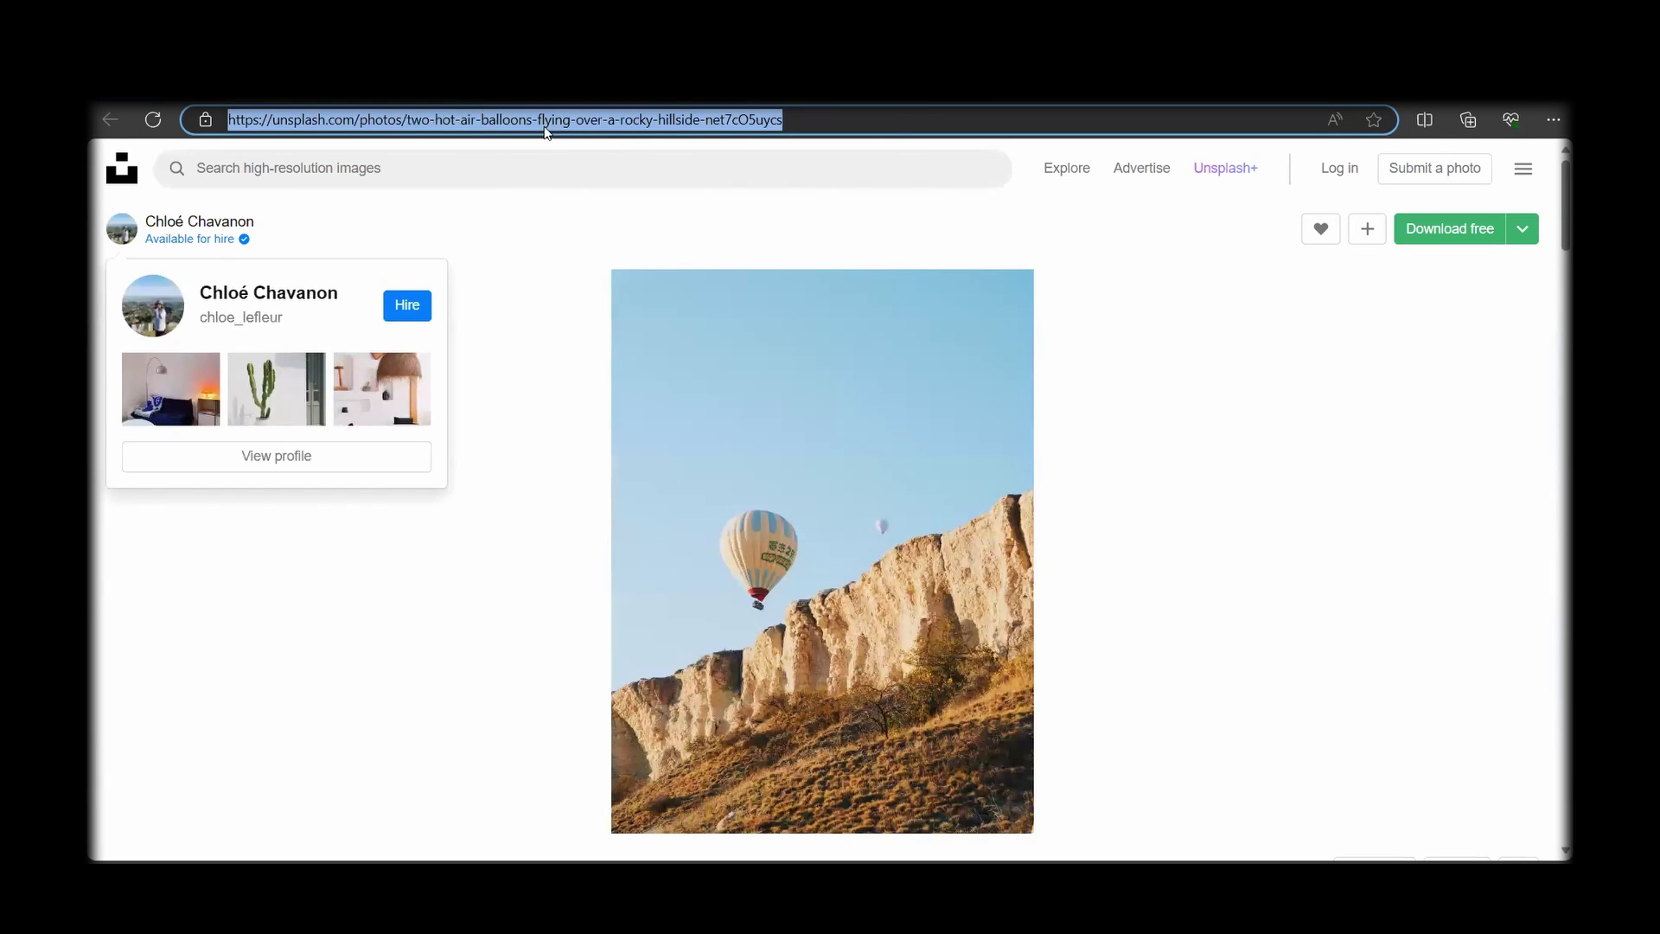
Copy the Unsplash photo page address and submit it as an image URL in remove.bg.
right_click(543, 123)
click(612, 308)
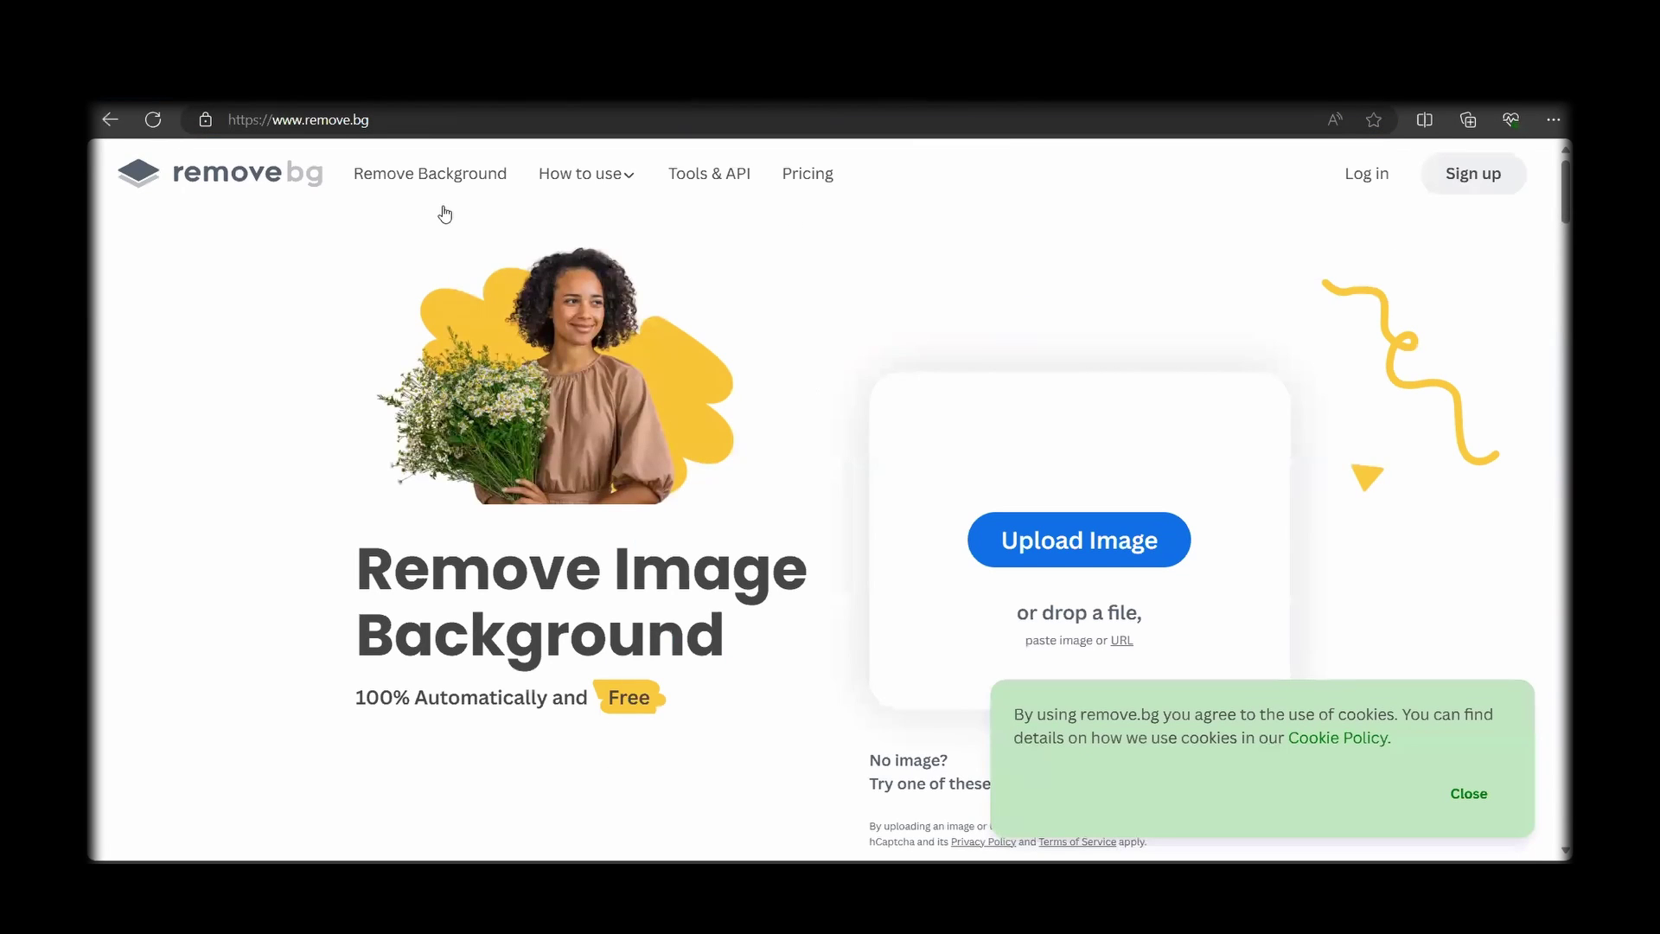
click(435, 121)
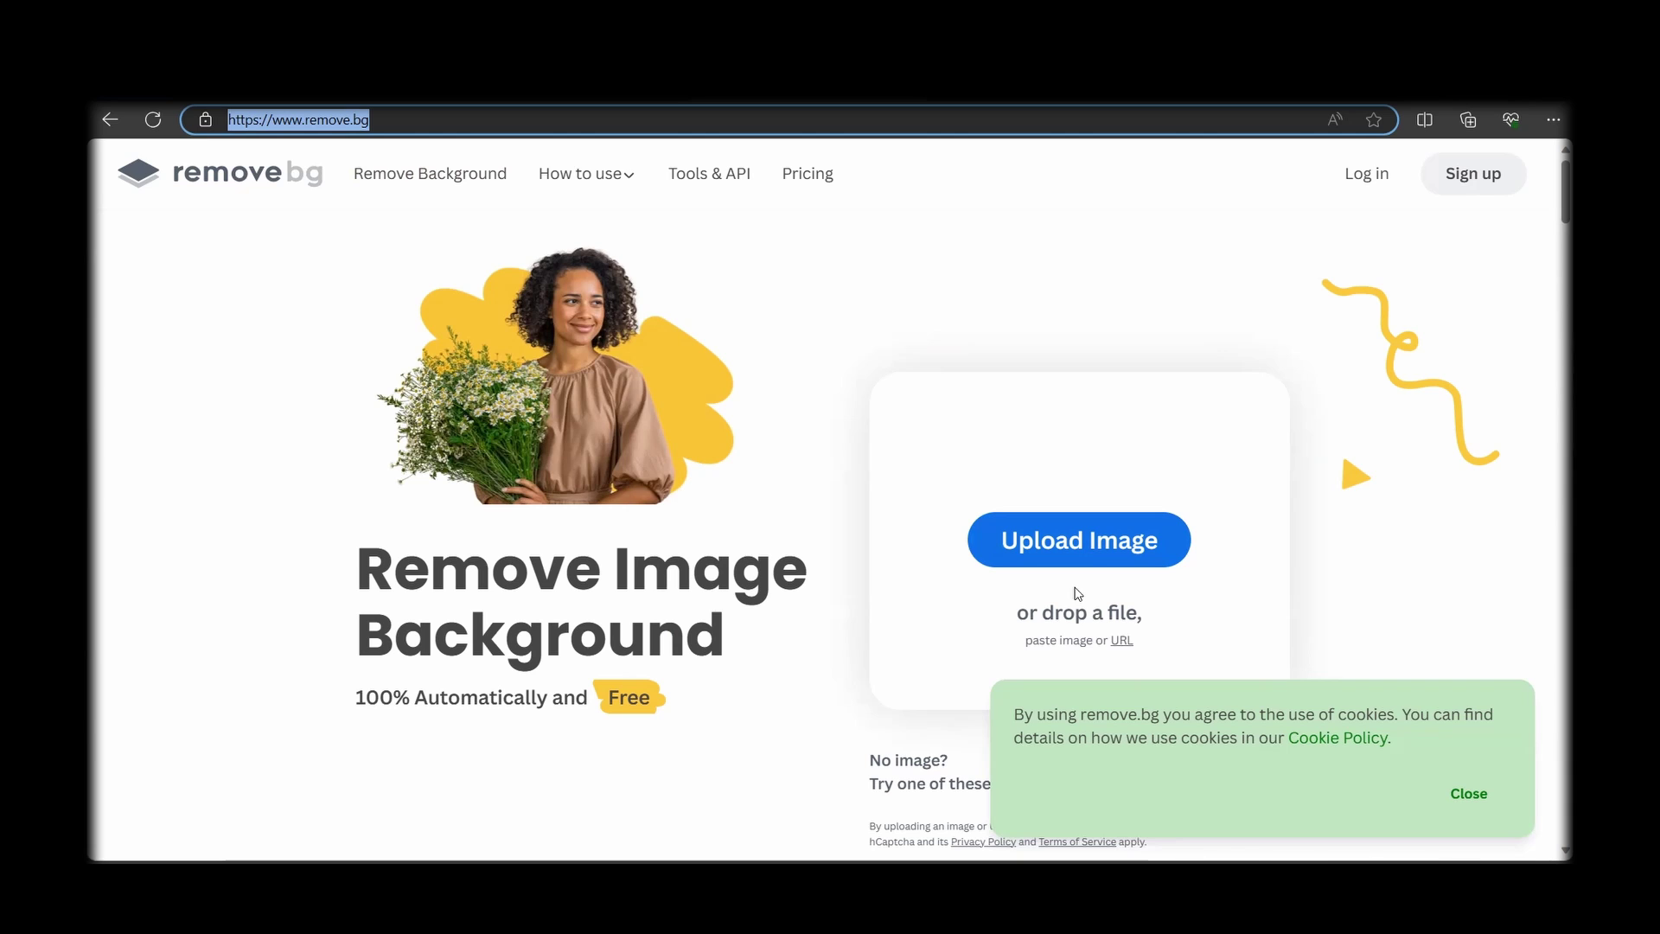
click(1121, 642)
key(ctrl+v)
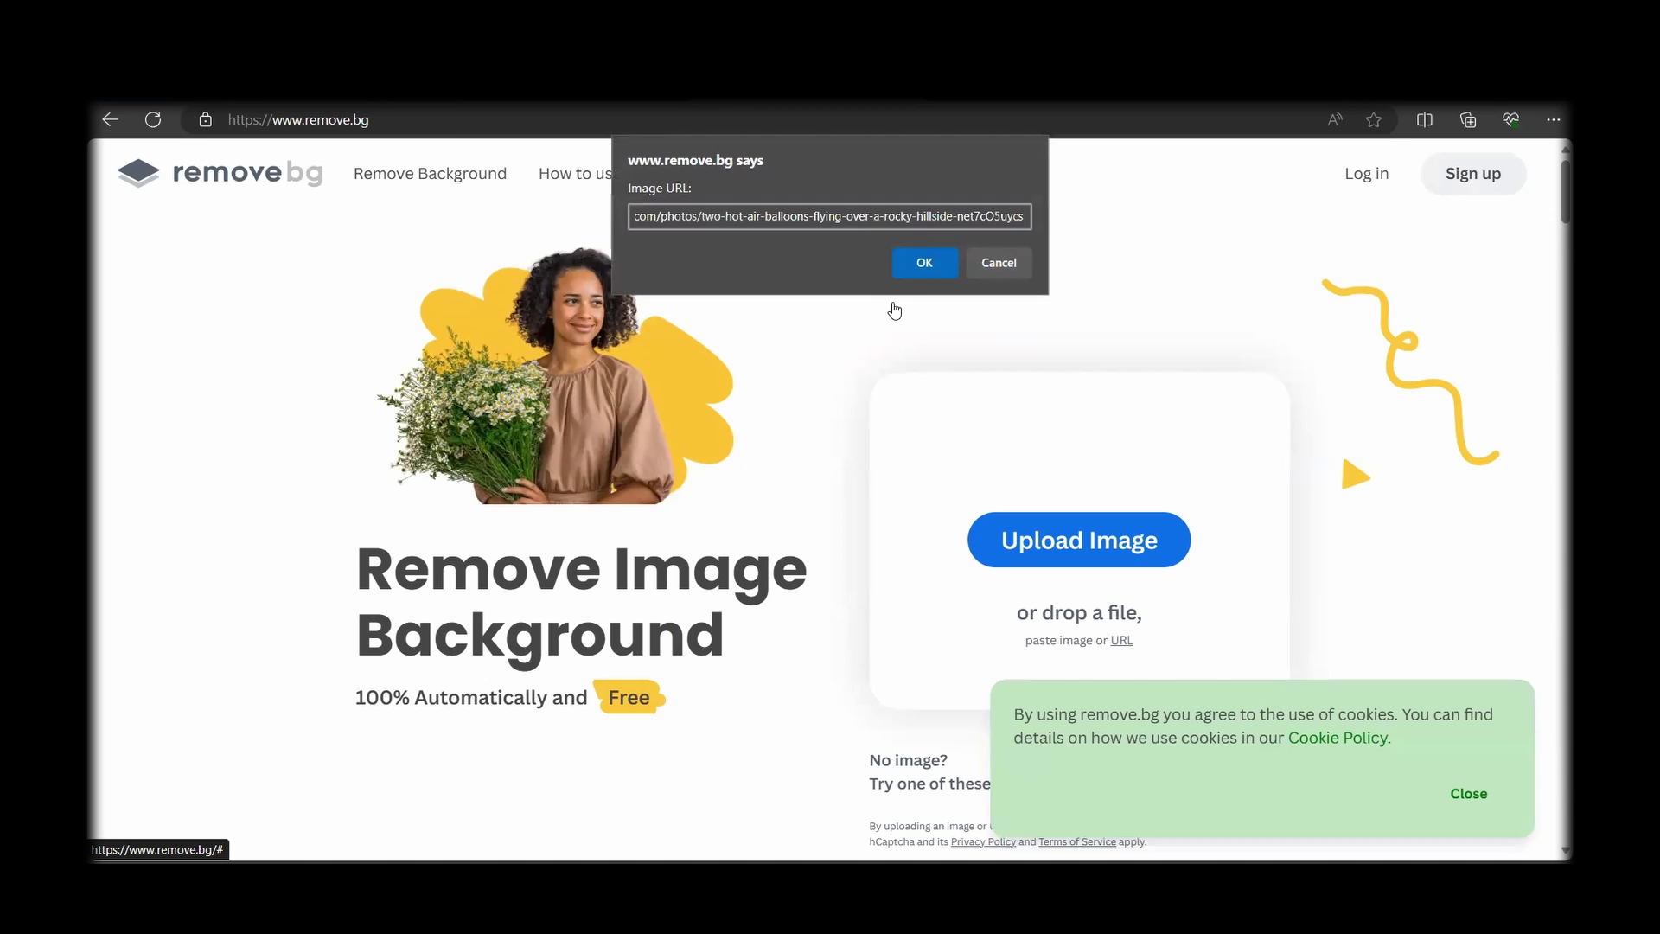
click(923, 263)
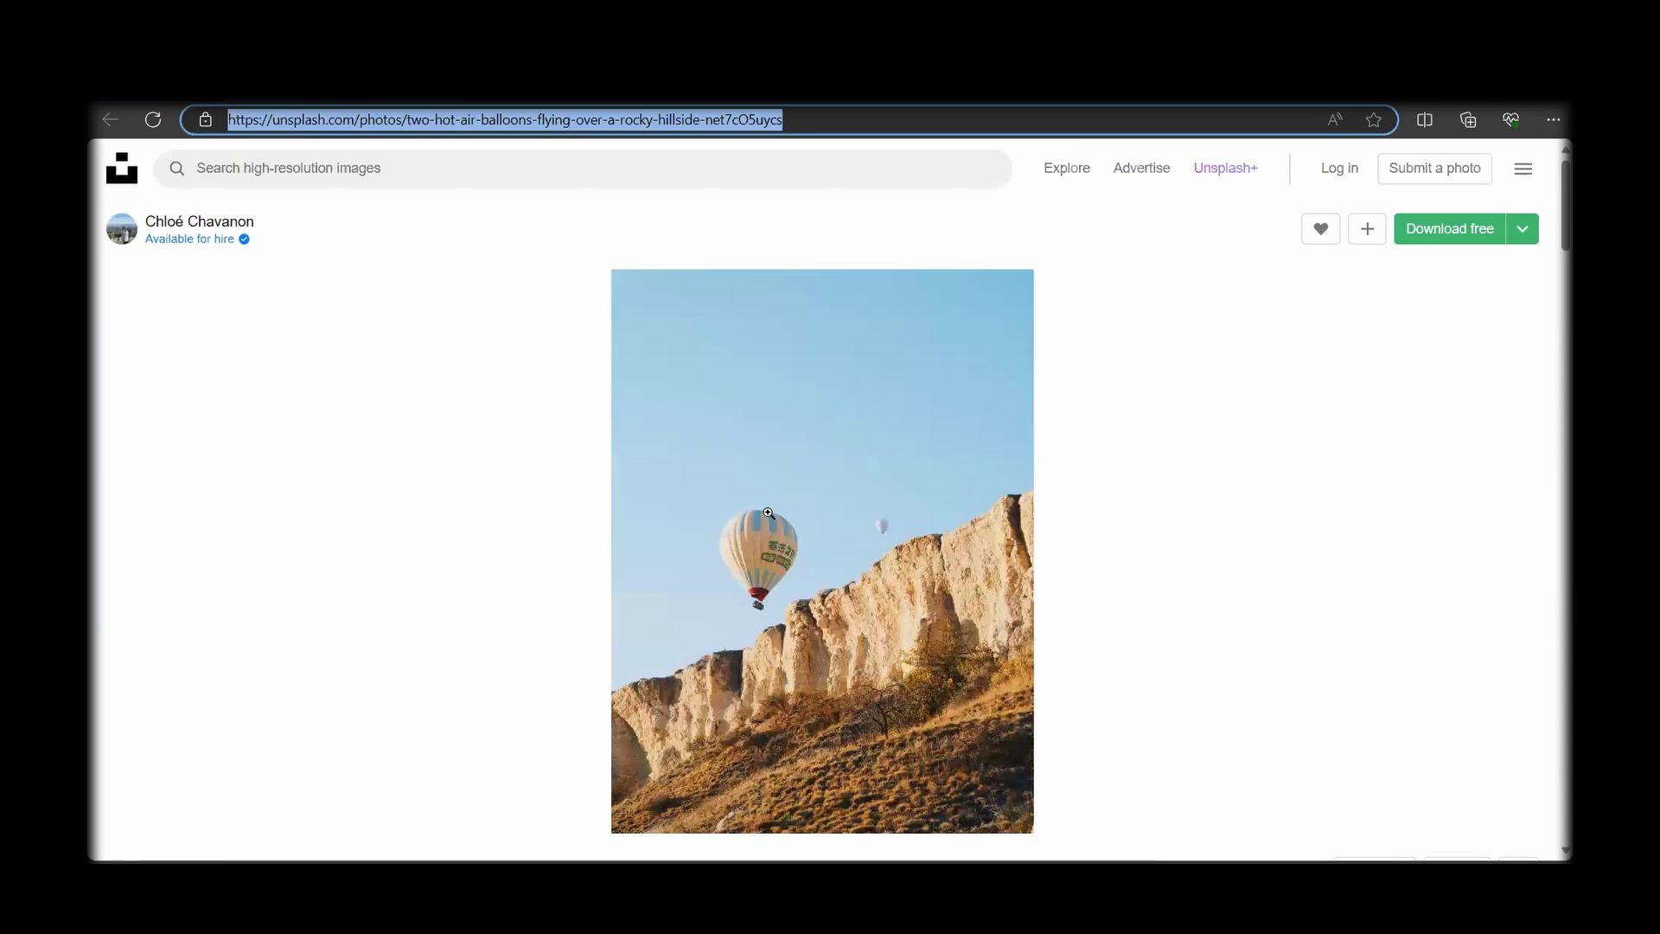
Open the balloon photo by itself, copy its direct image address, and submit it to remove.bg.
right_click(737, 482)
click(877, 184)
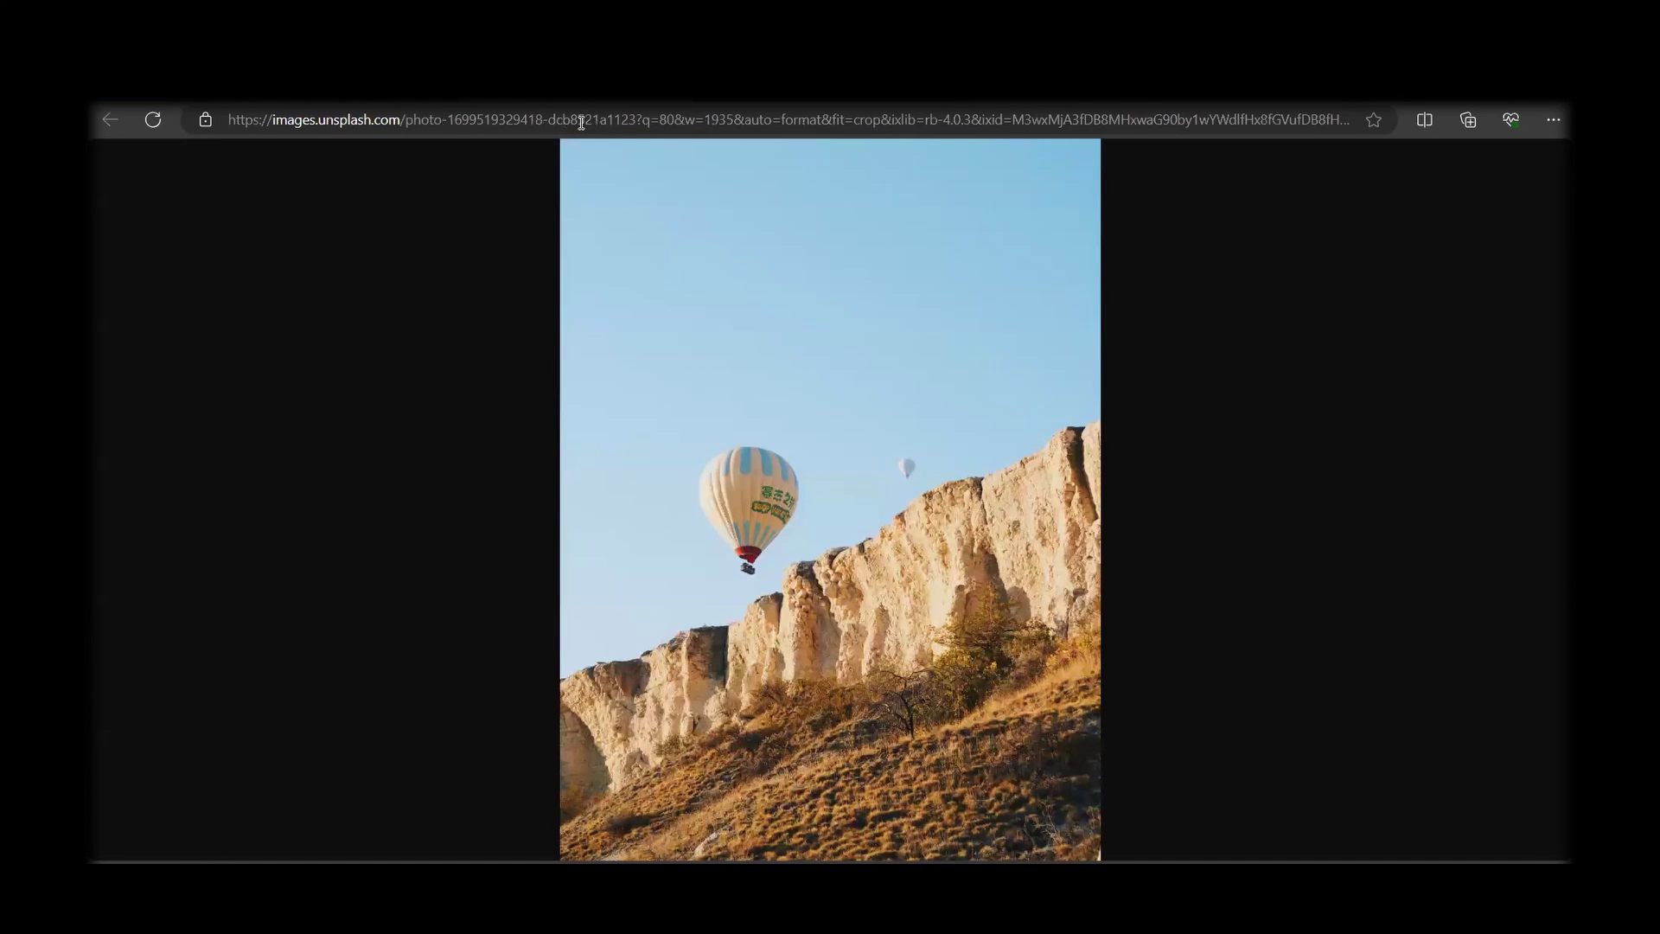
click(581, 122)
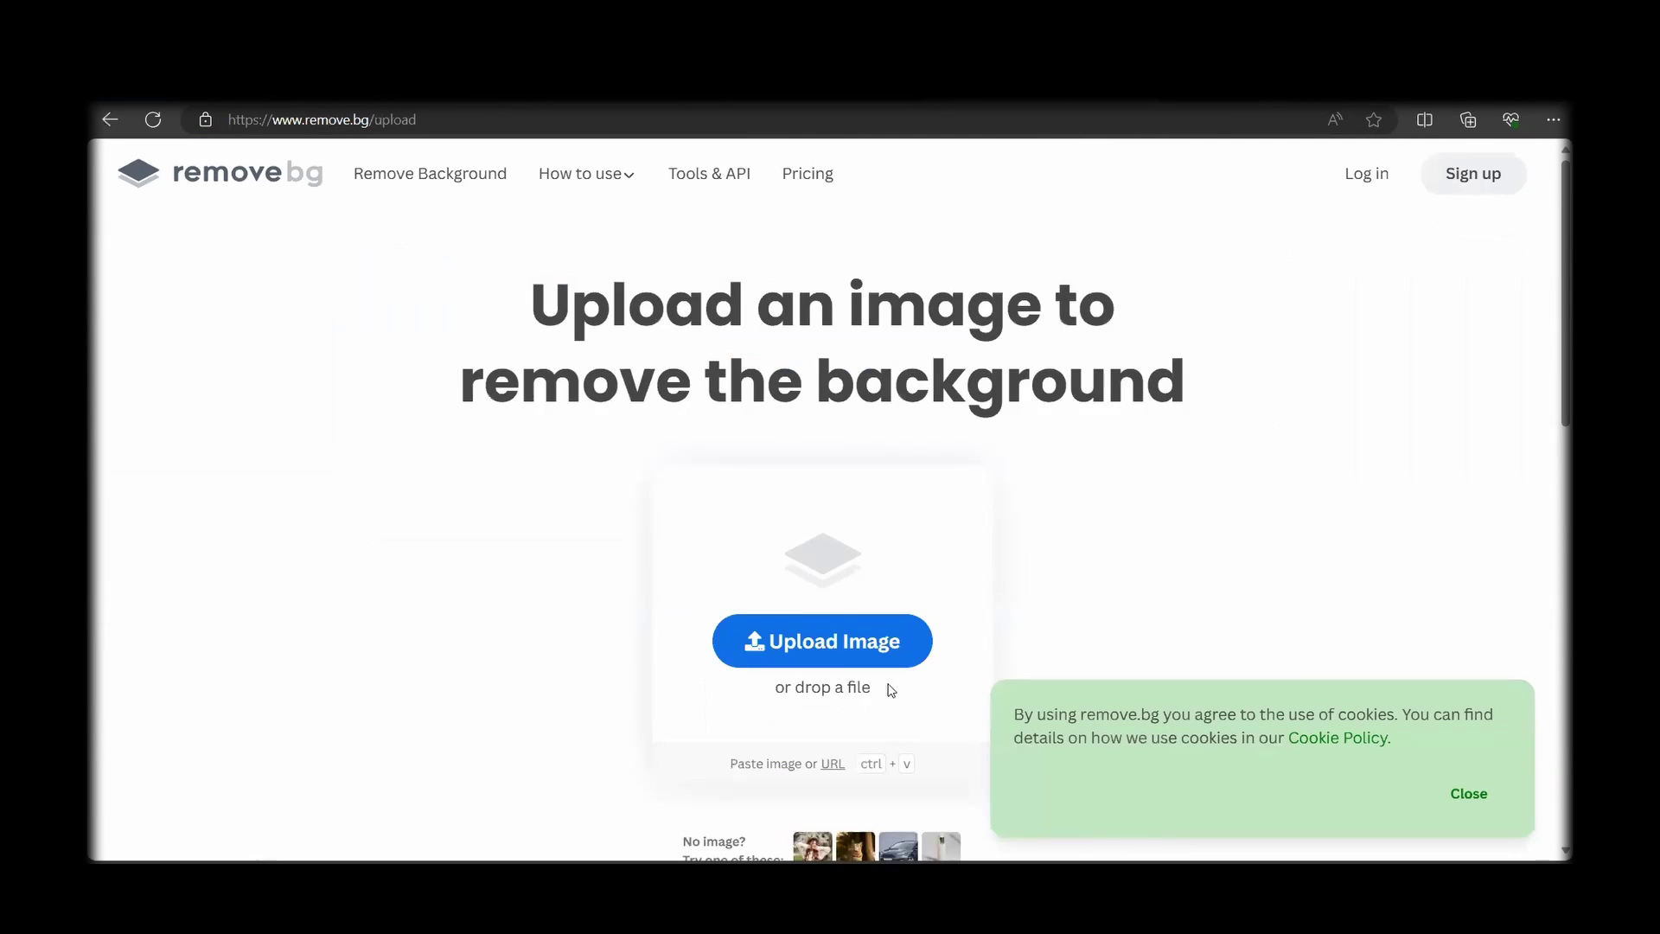
click(833, 763)
key(ctrl+v)
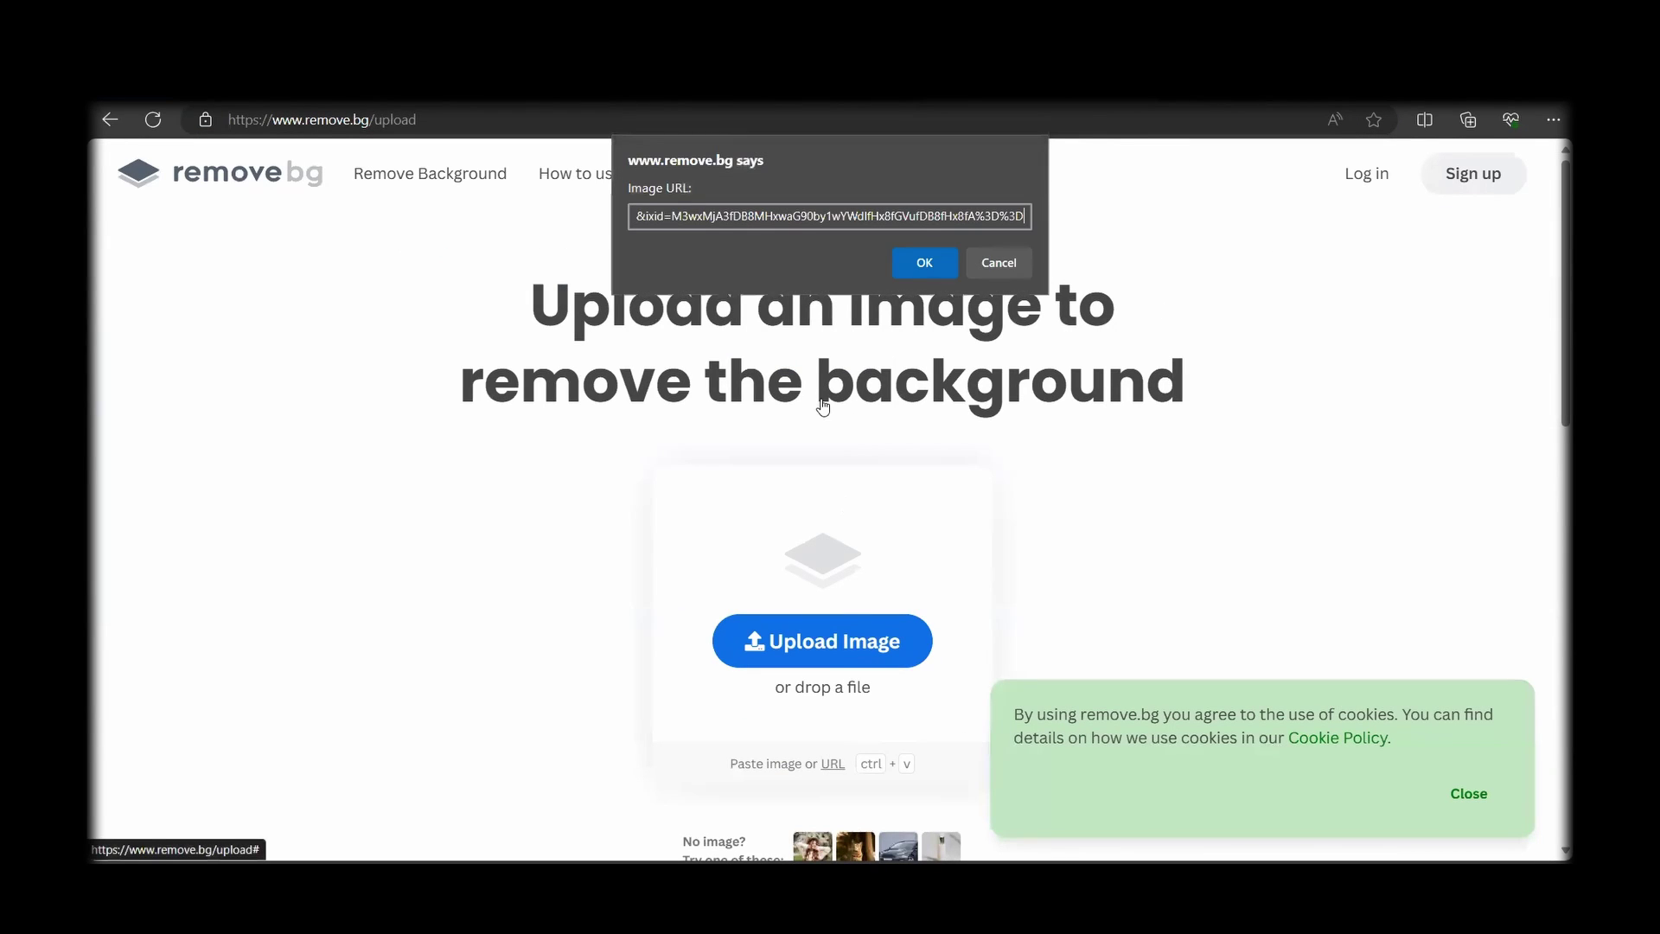
click(918, 253)
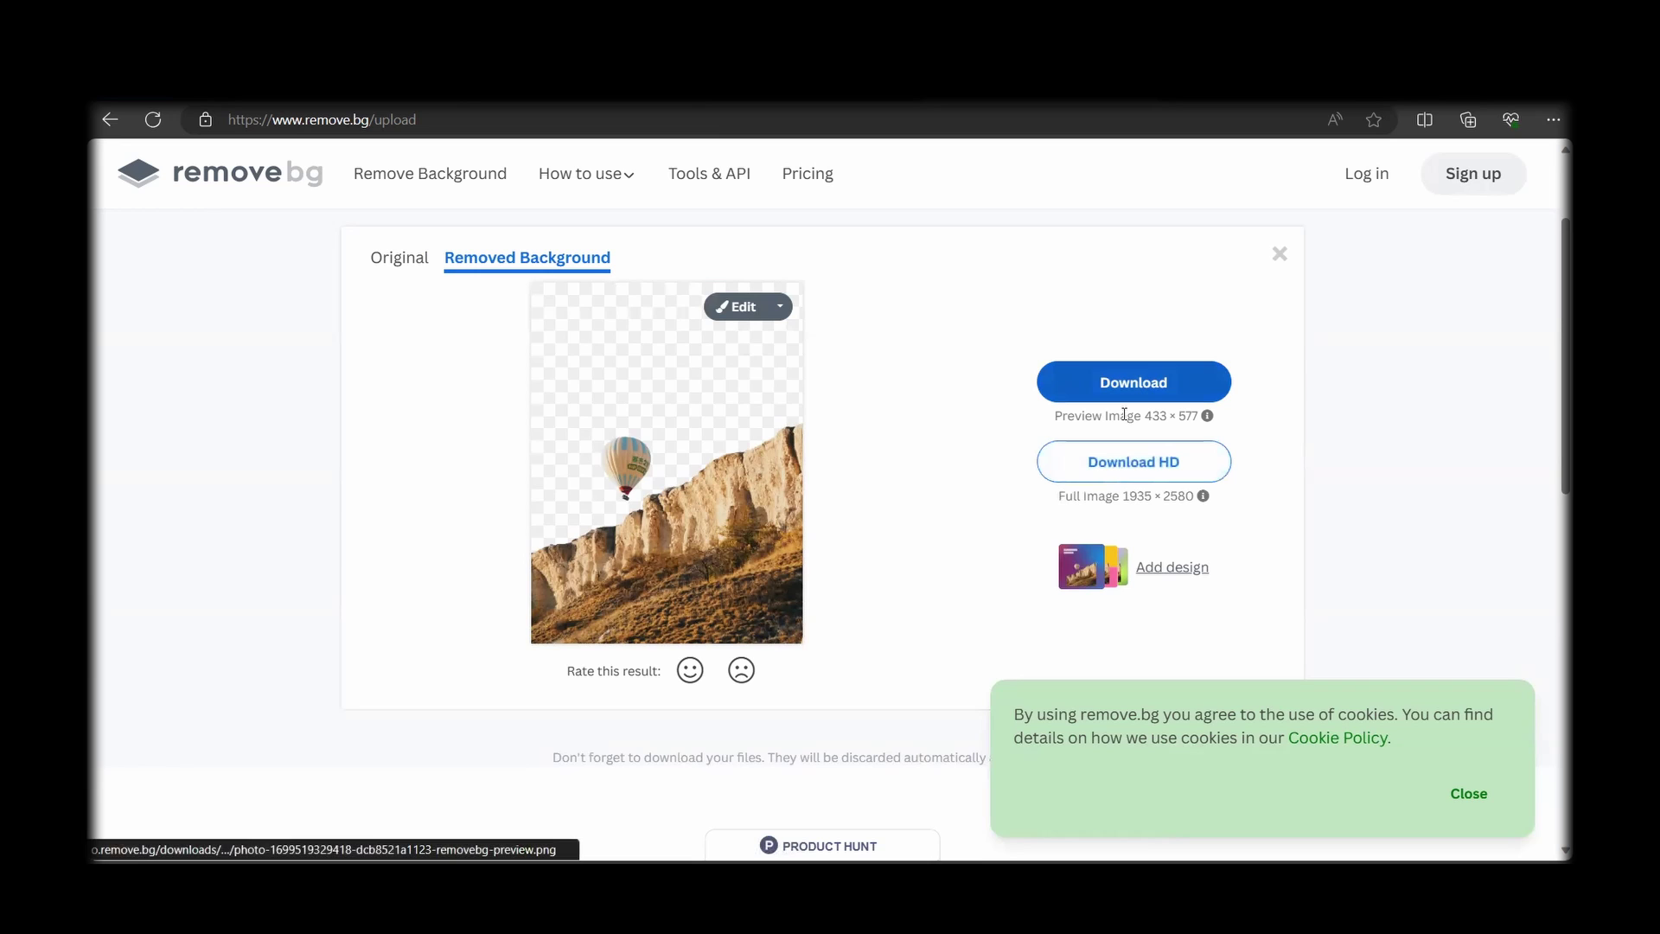
drag(1053, 417, 1200, 431)
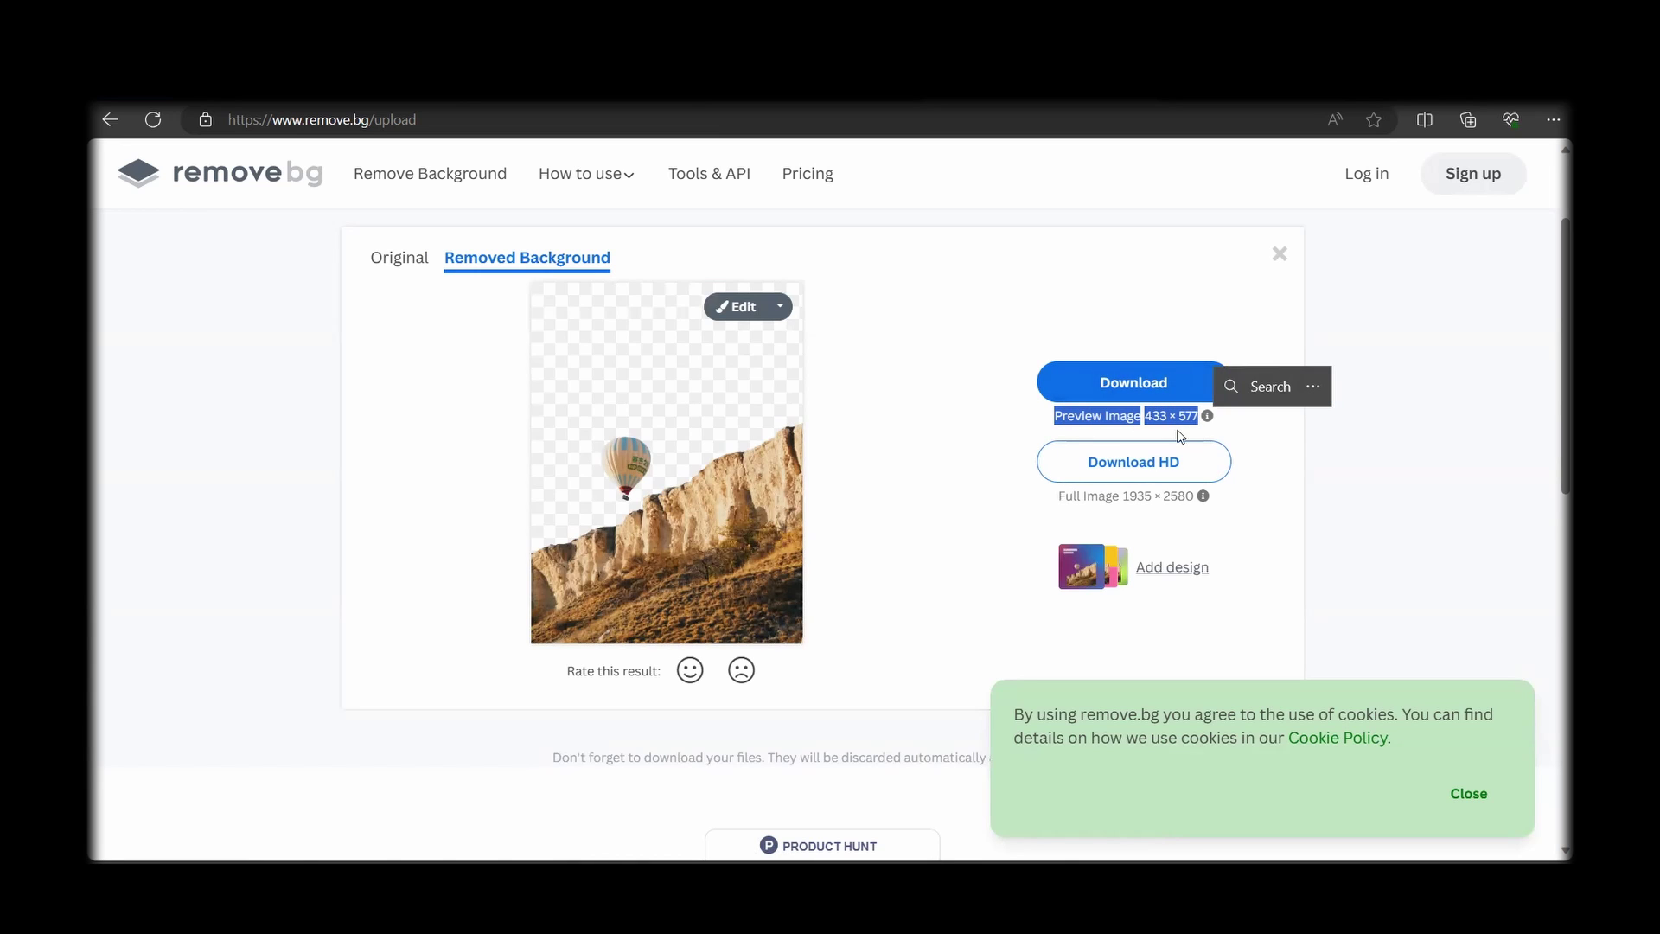
click(1249, 505)
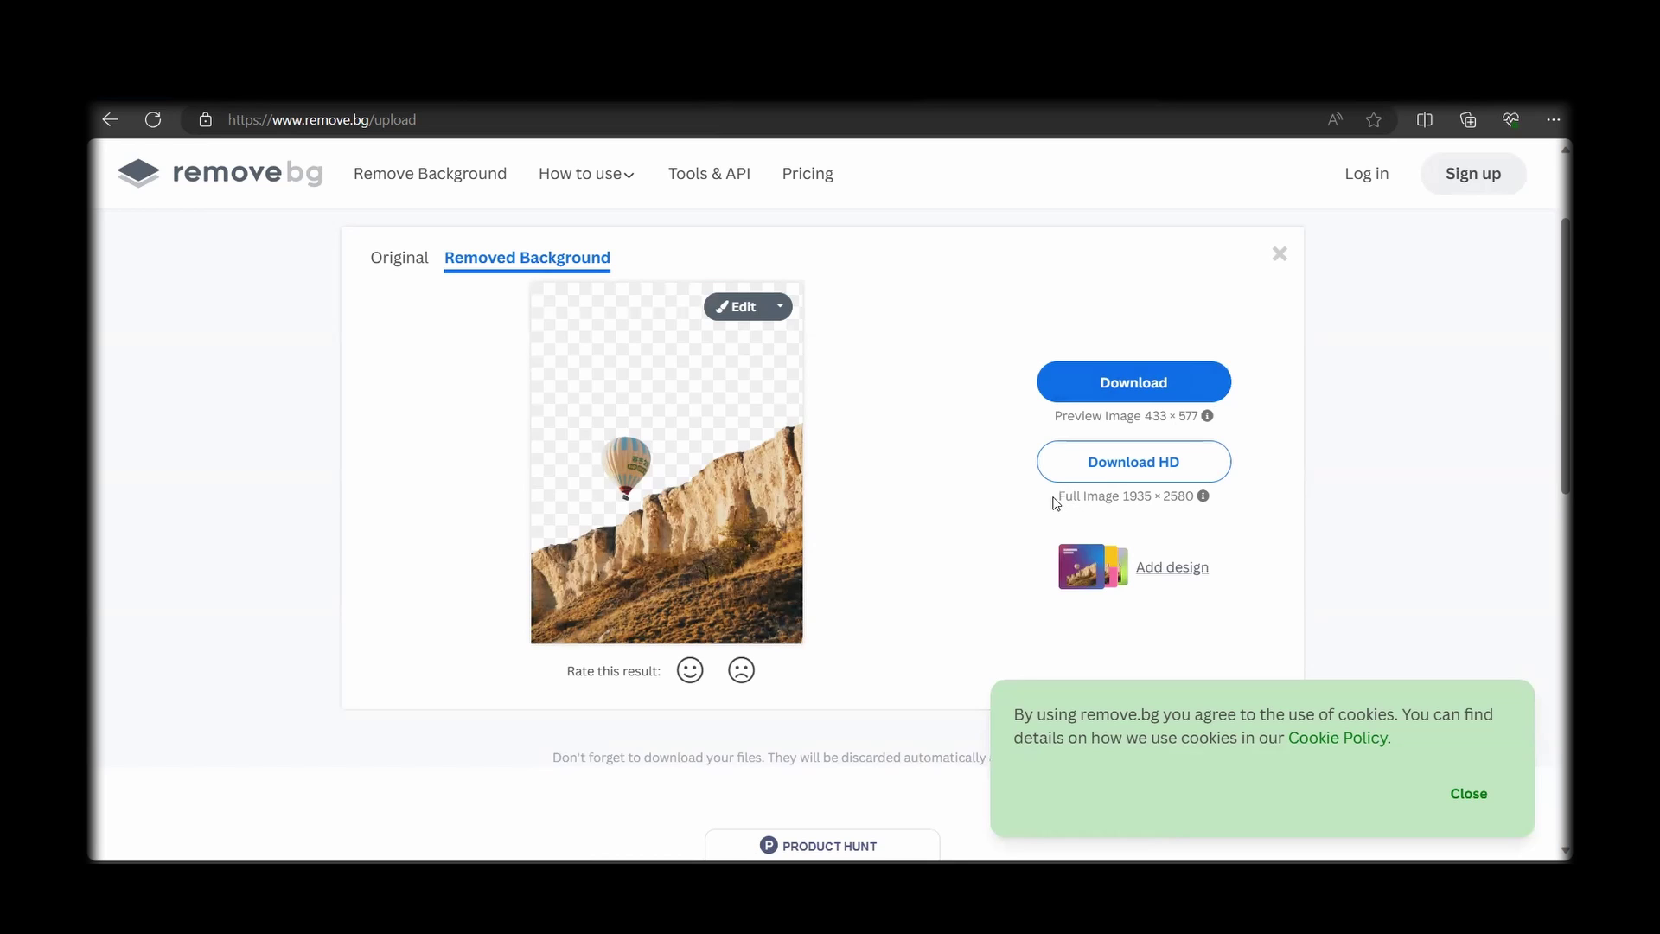
drag(1061, 495, 1198, 495)
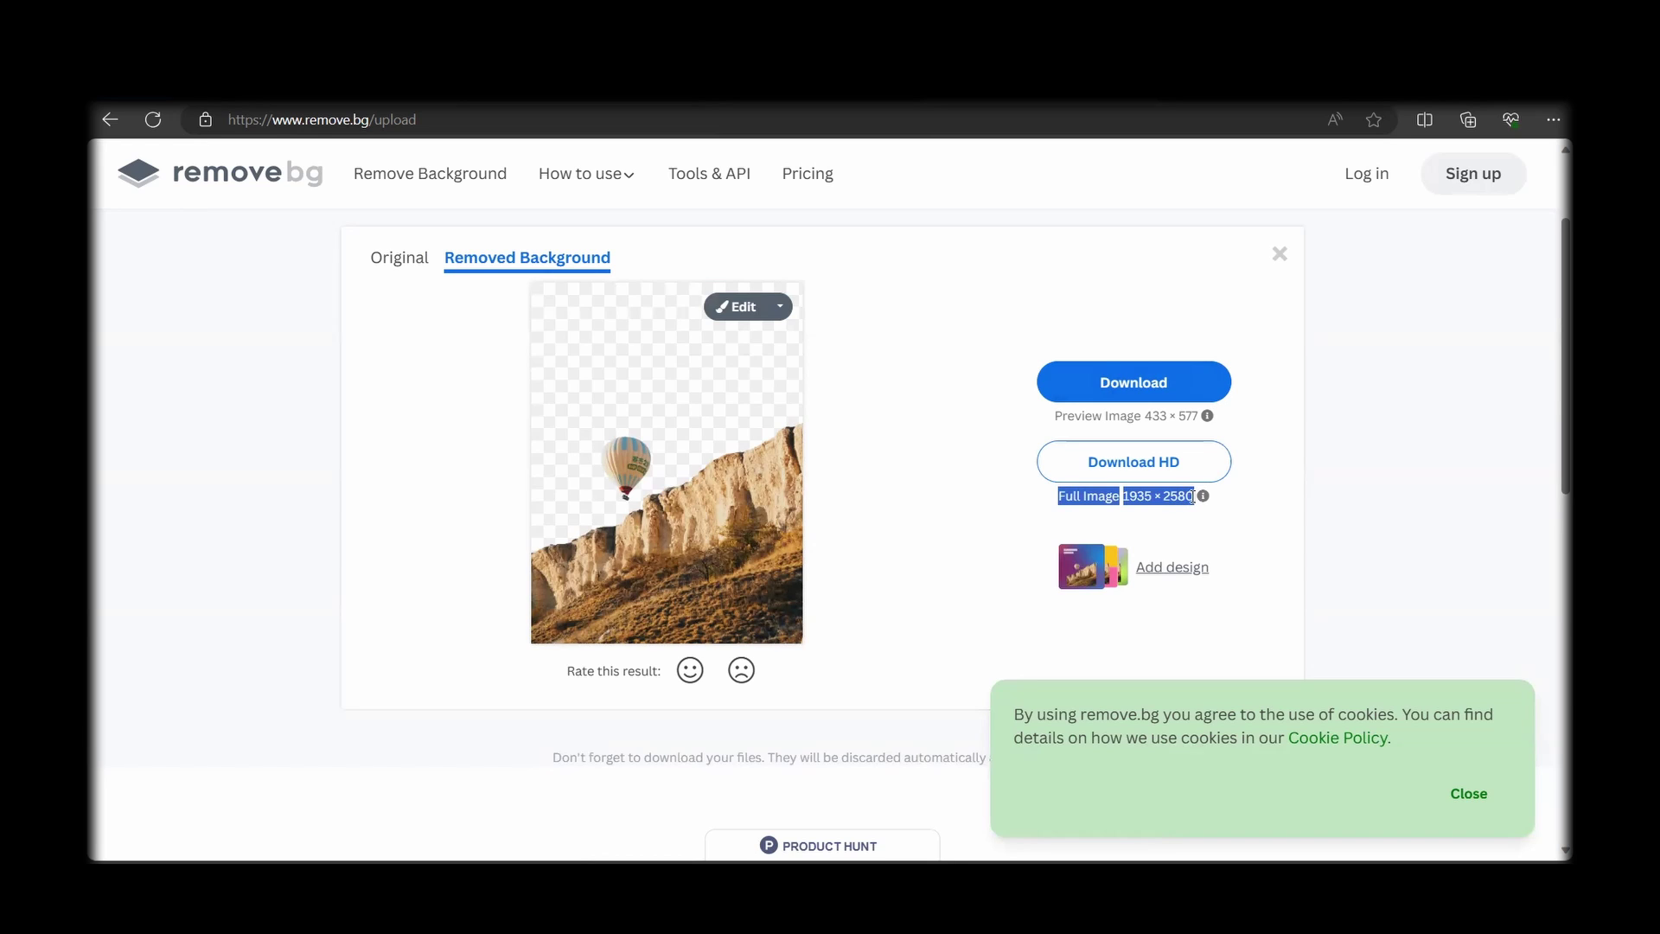
click(1288, 526)
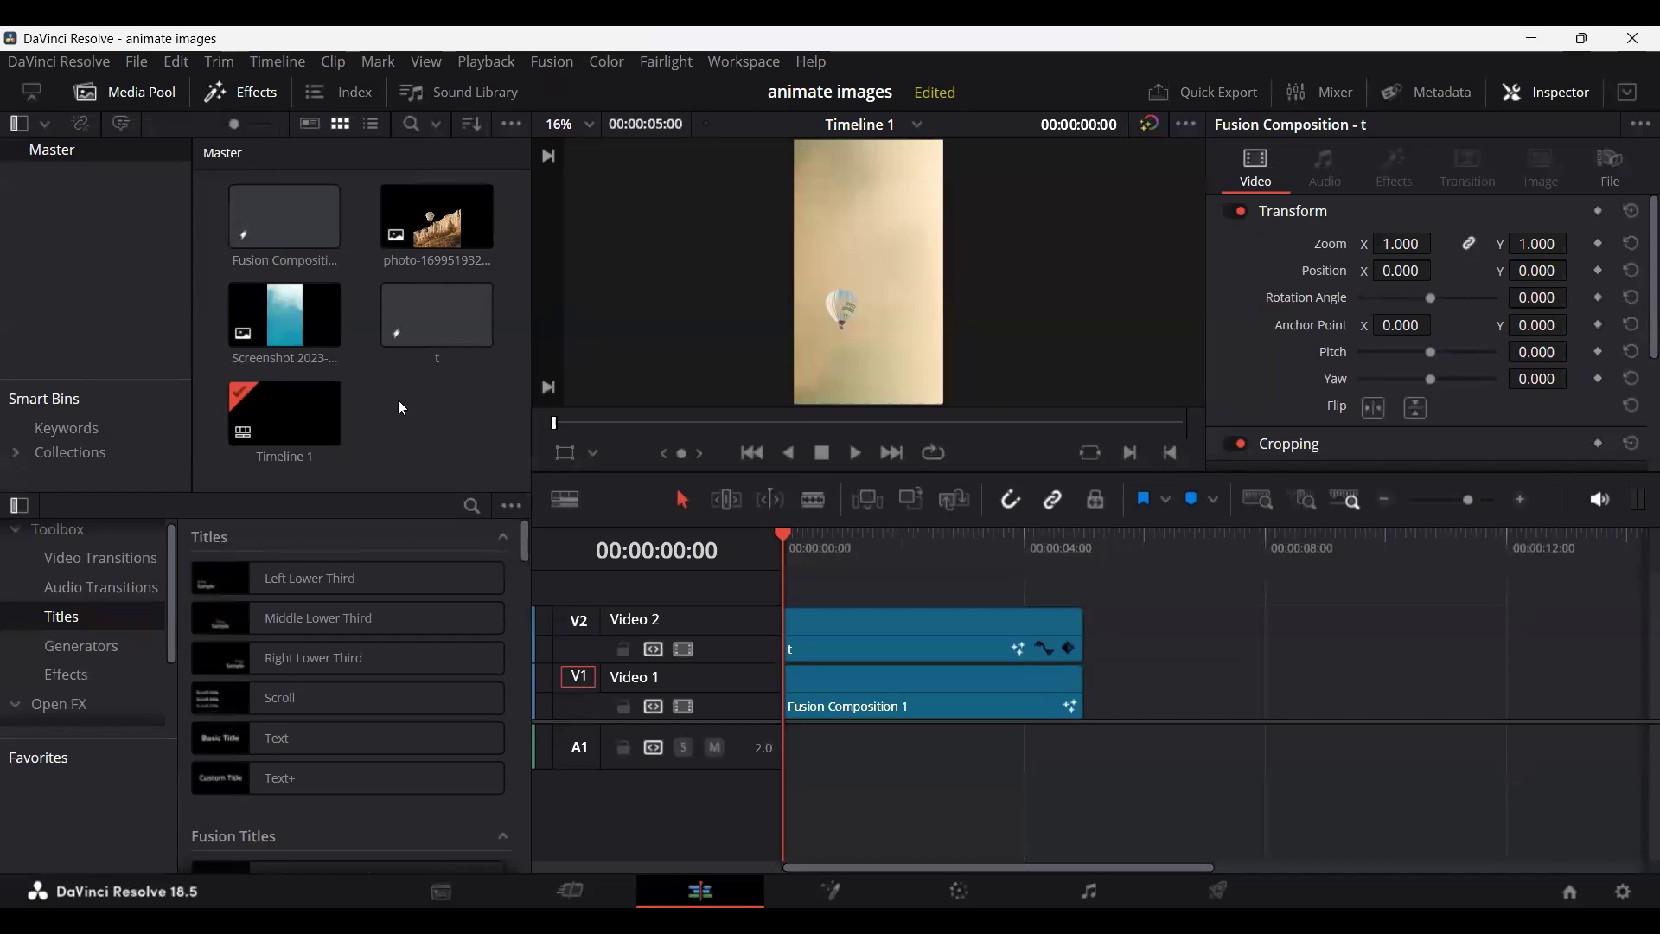
Preview the cut-out photo and Screenshot clips in the media pool, then deselect them.
click(430, 236)
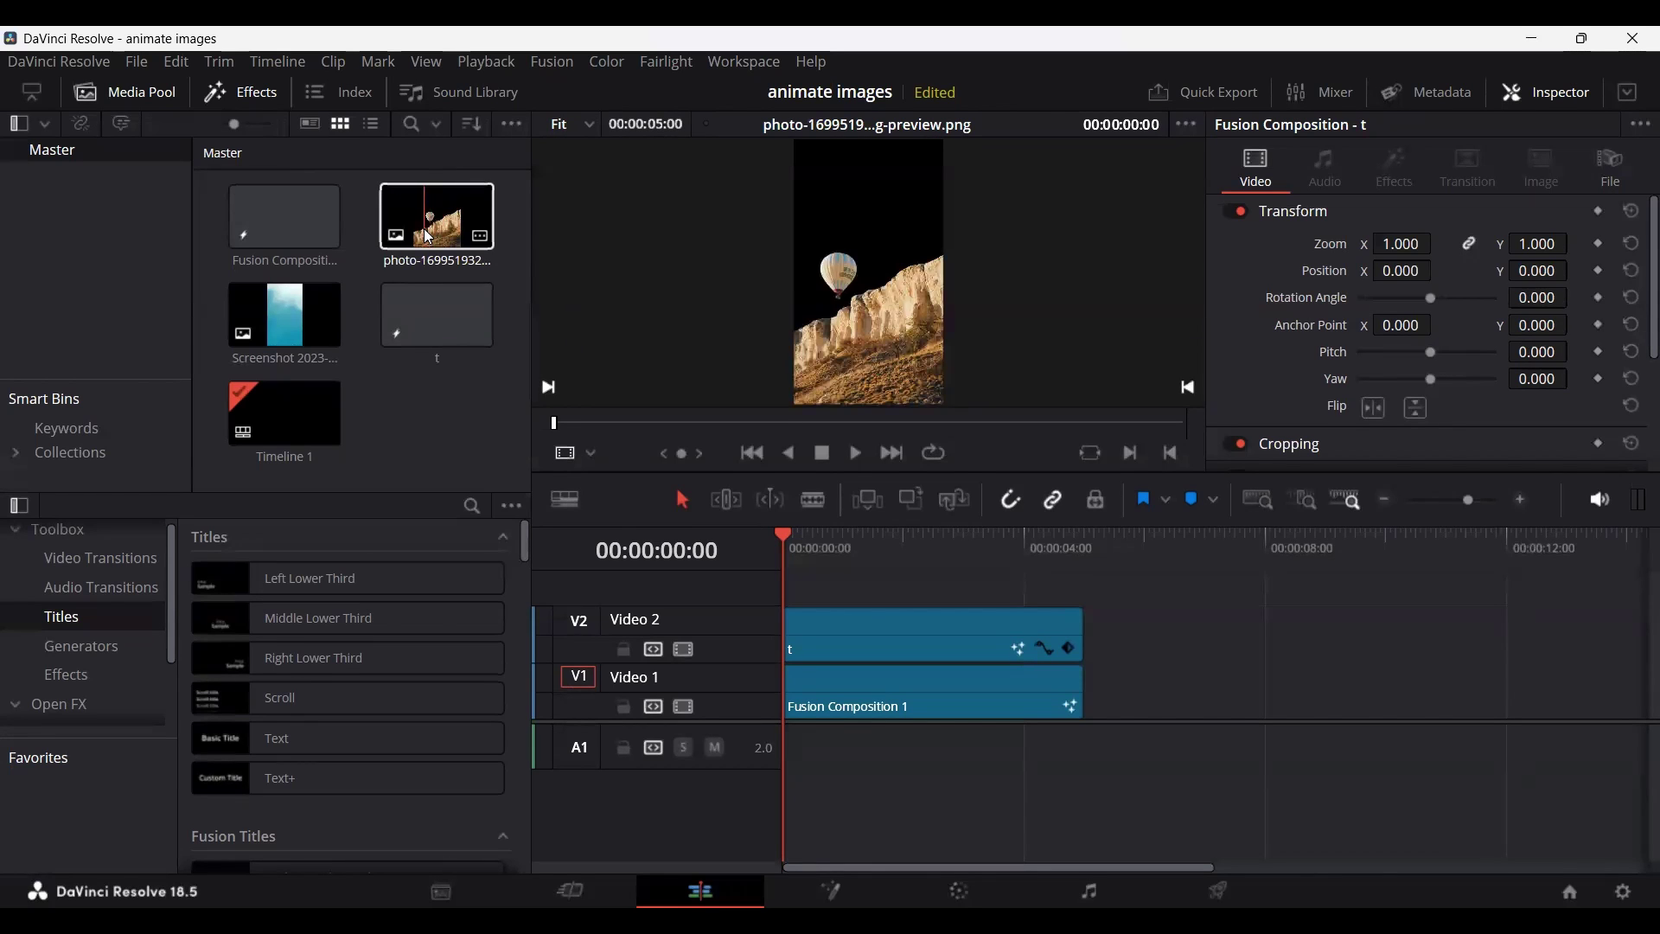
click(288, 336)
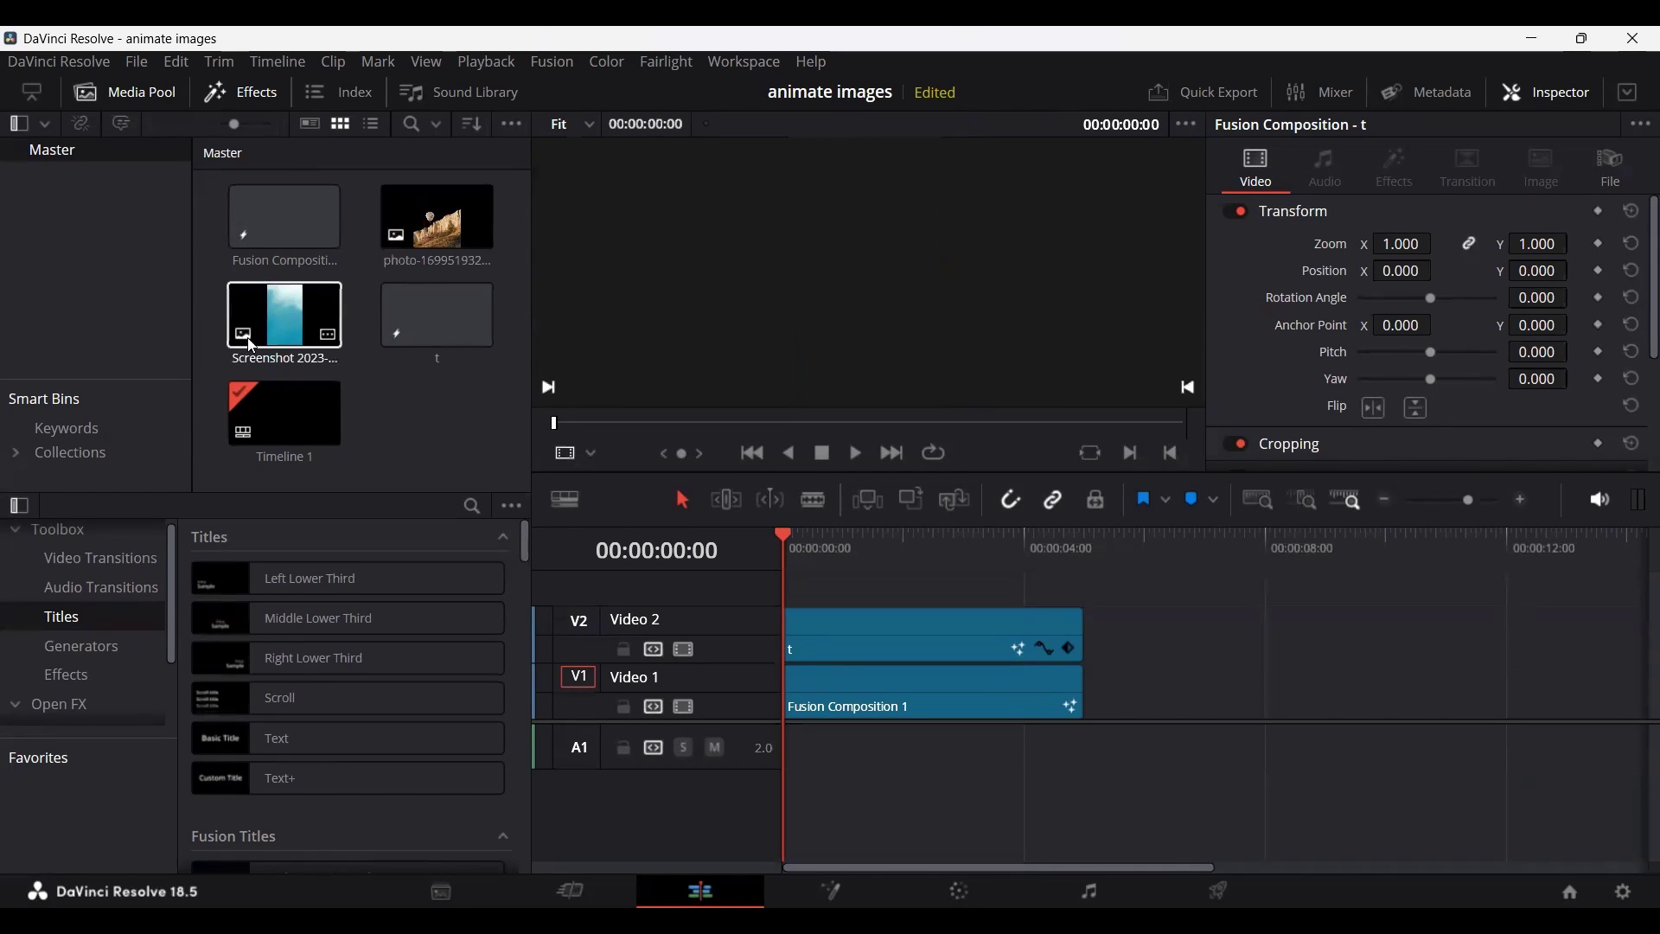
click(380, 412)
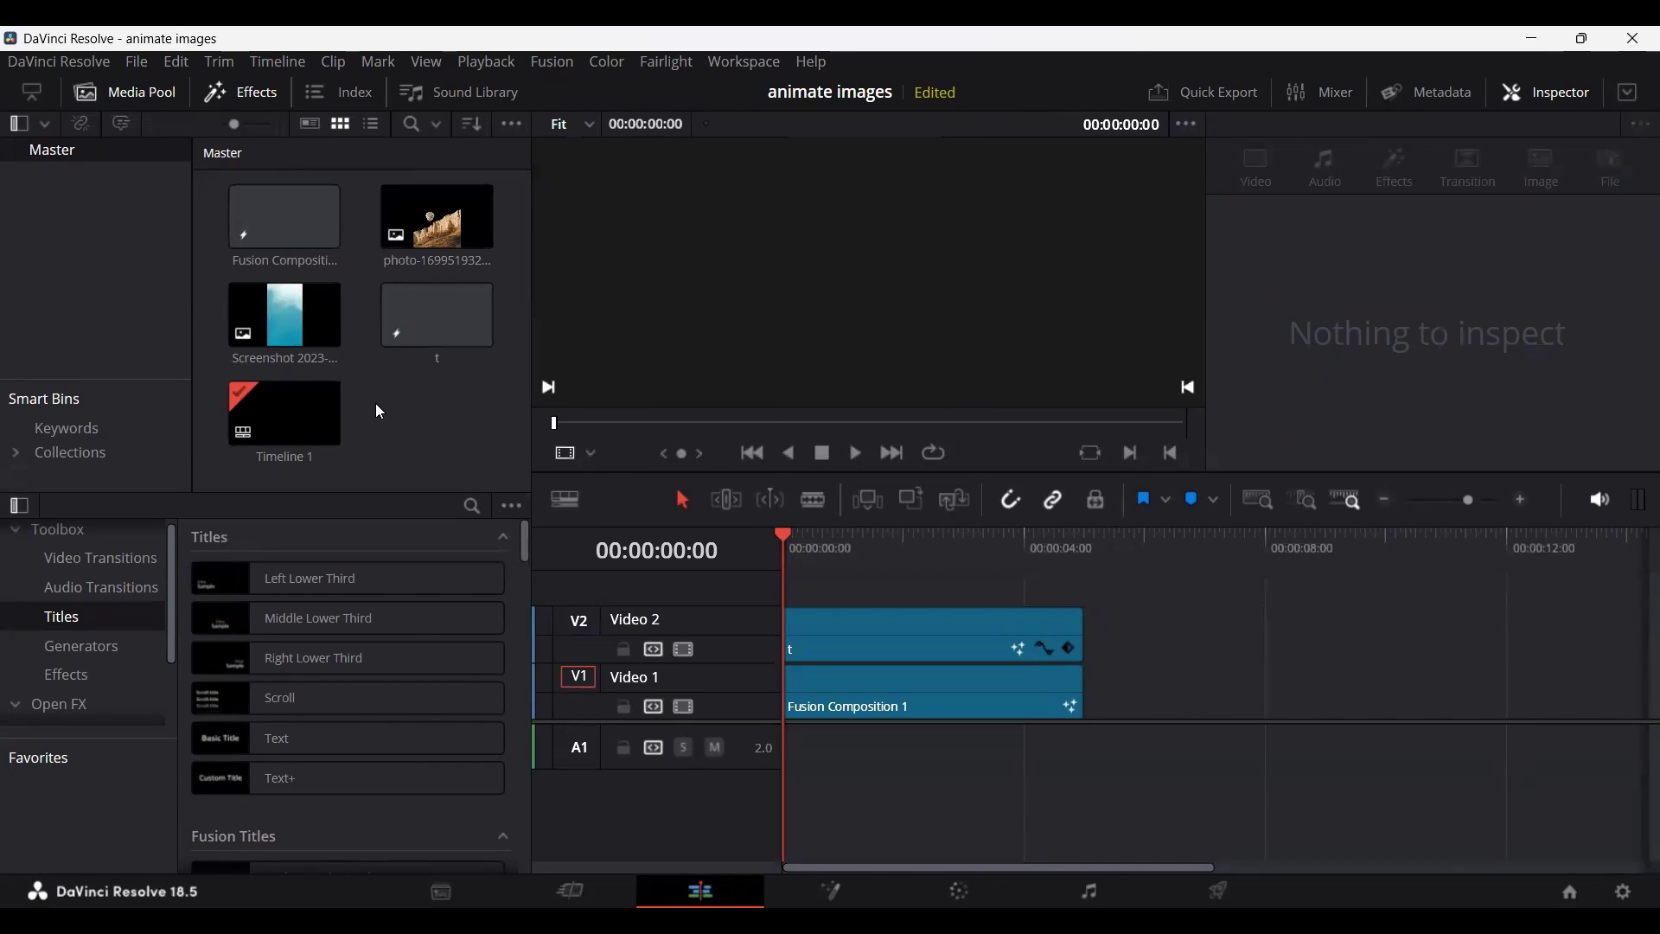
Create a Fusion composition clip named 'Animating Image' and open it in Fusion.
right_click(377, 405)
click(495, 501)
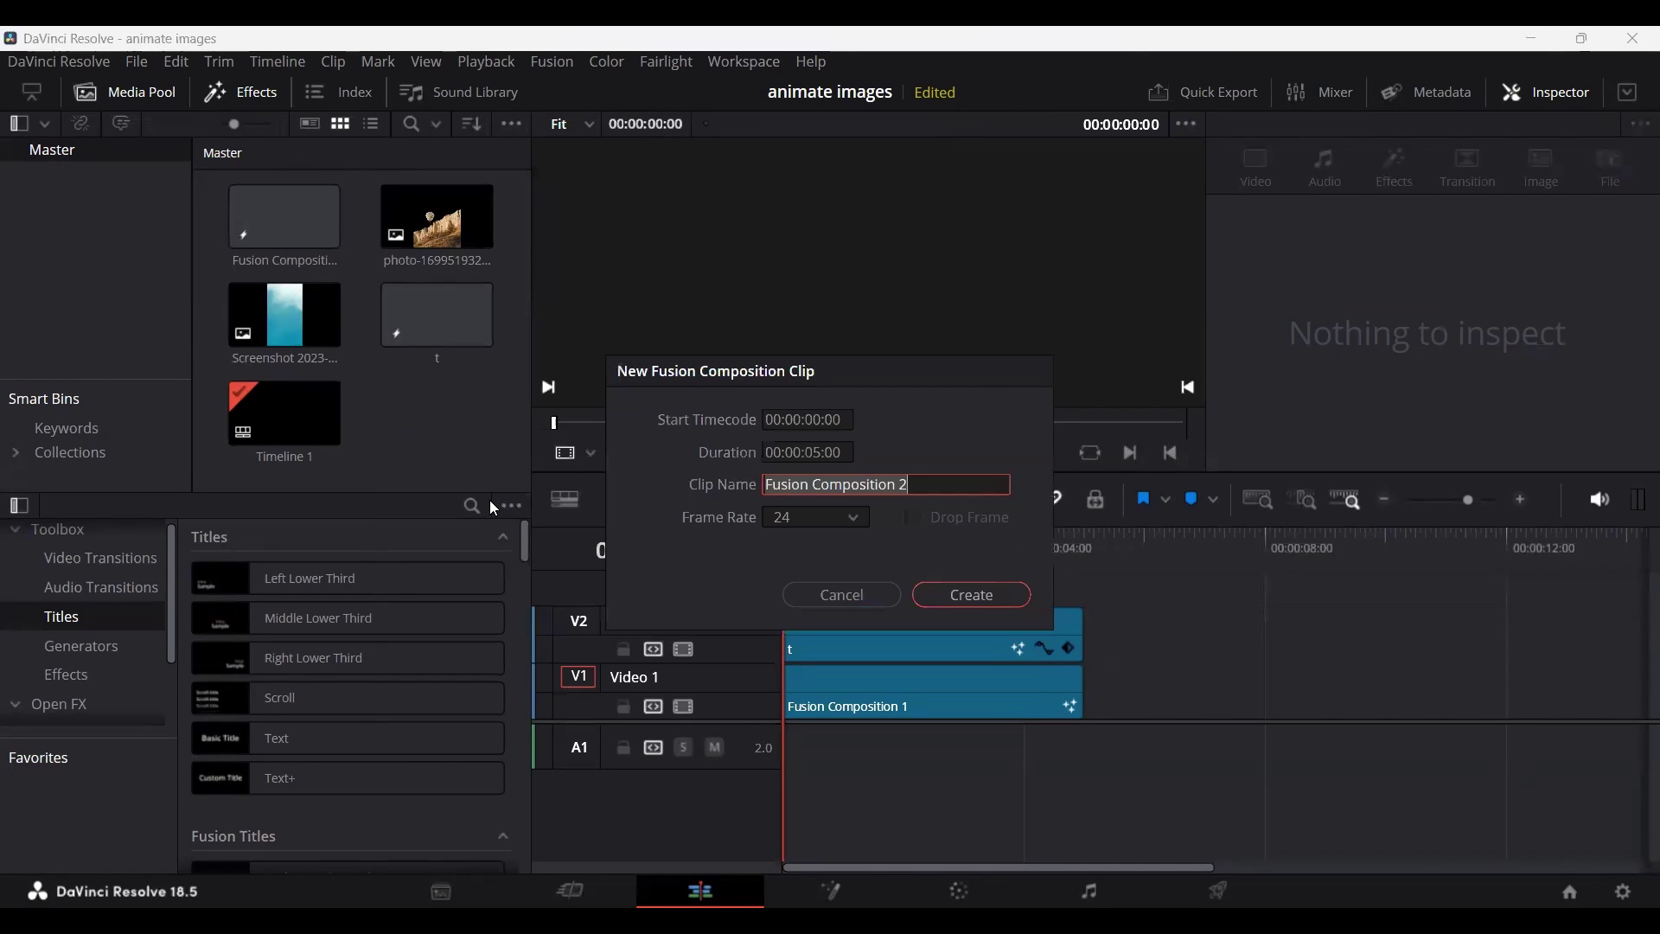
text(A)
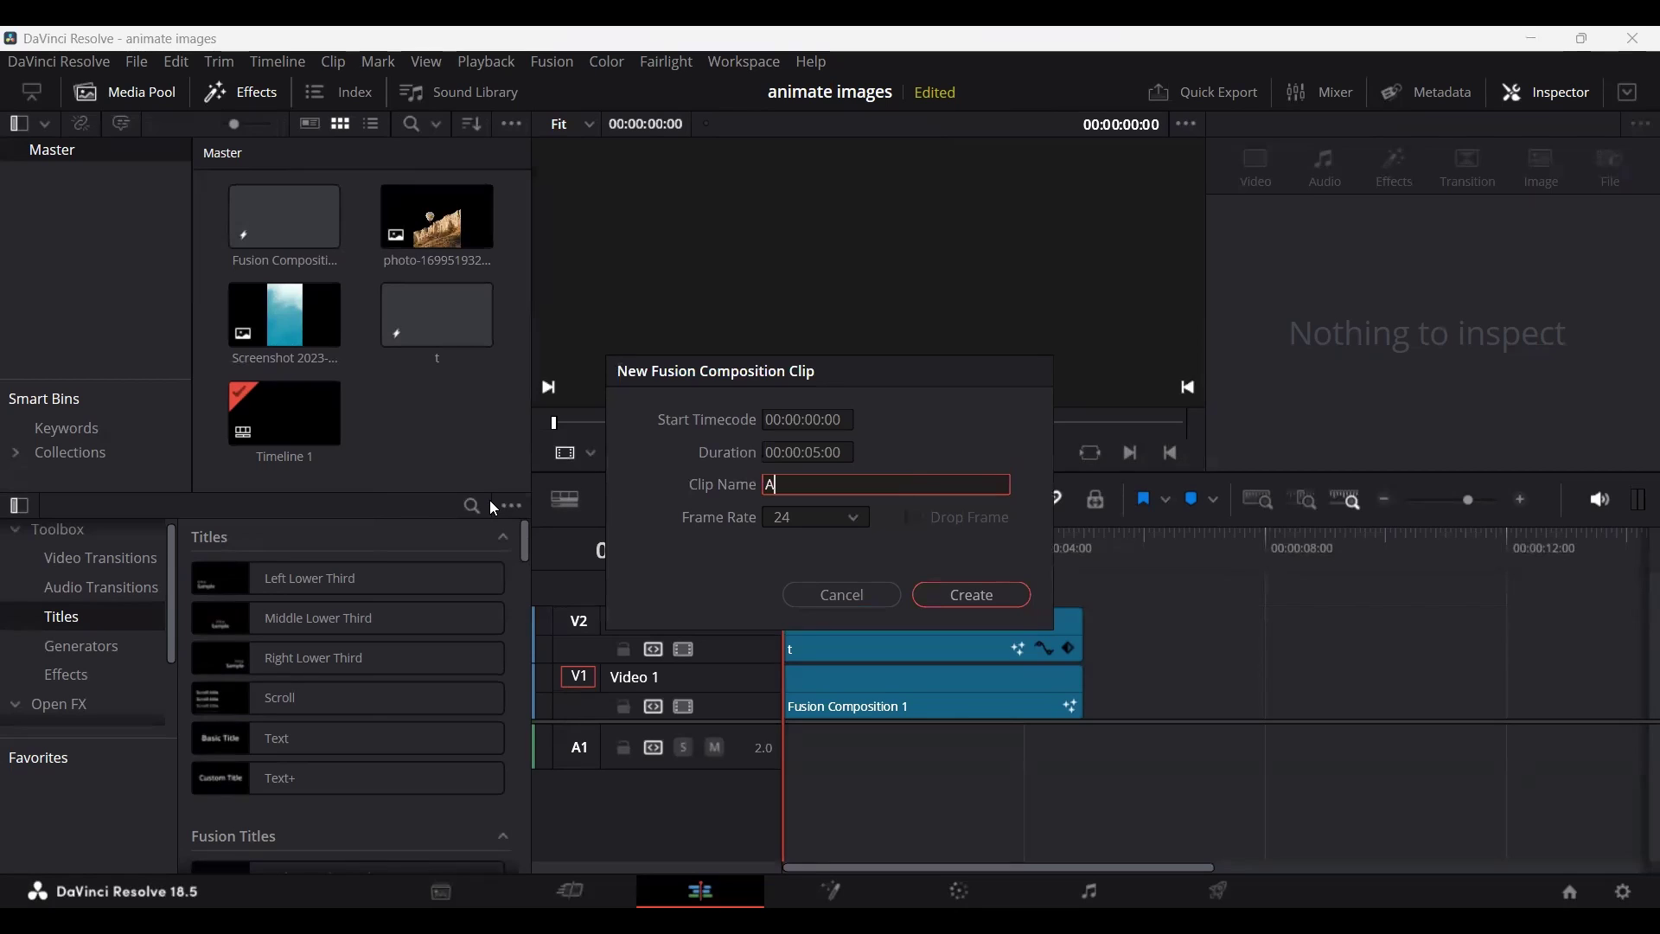
text(nimating Imaghe)
key(Return)
click(280, 227)
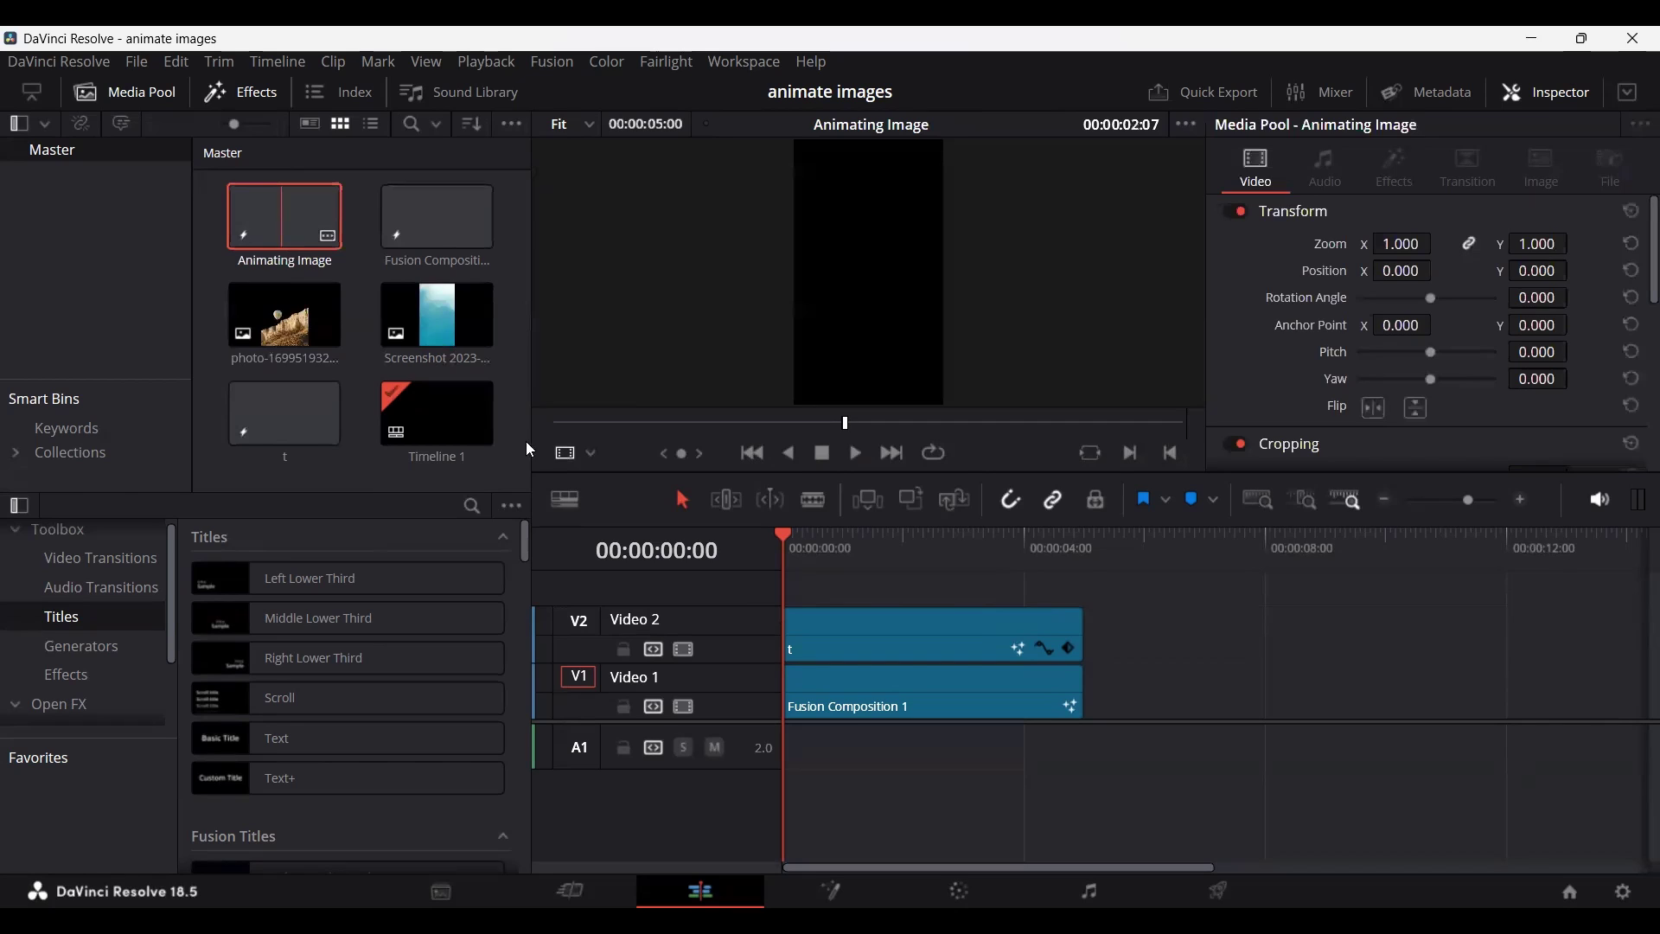
key(shift+5)
Add a Background node feeding MediaOut1 and turn off its Auto Resolution.
drag(534, 731, 1032, 731)
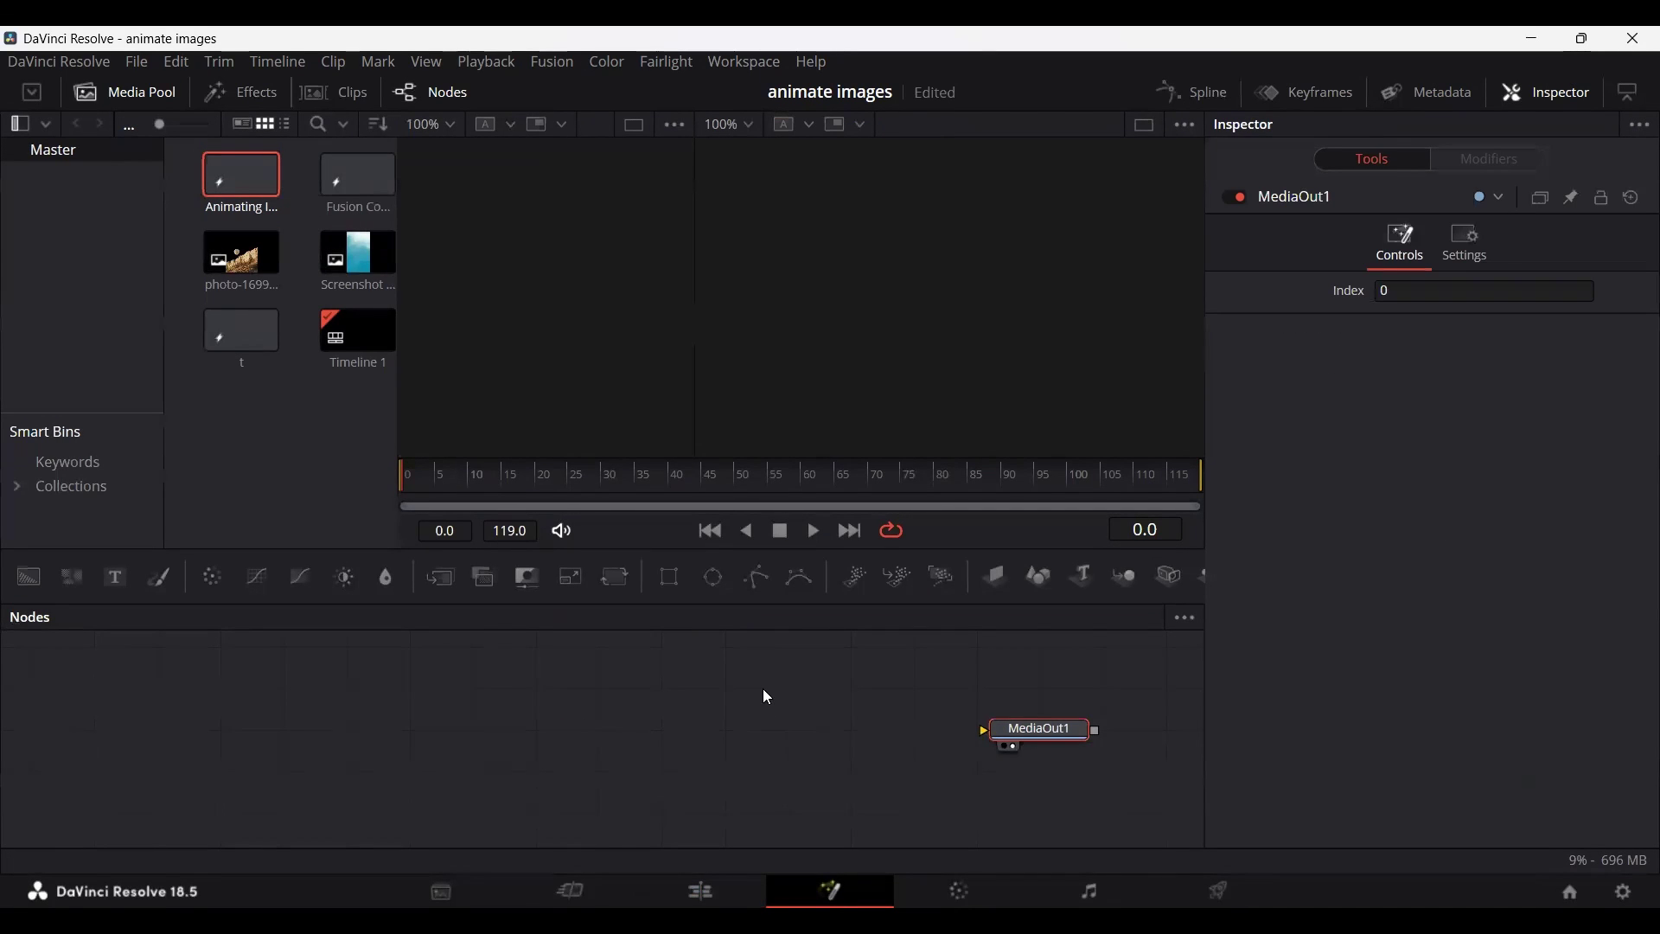
drag(29, 576, 1031, 735)
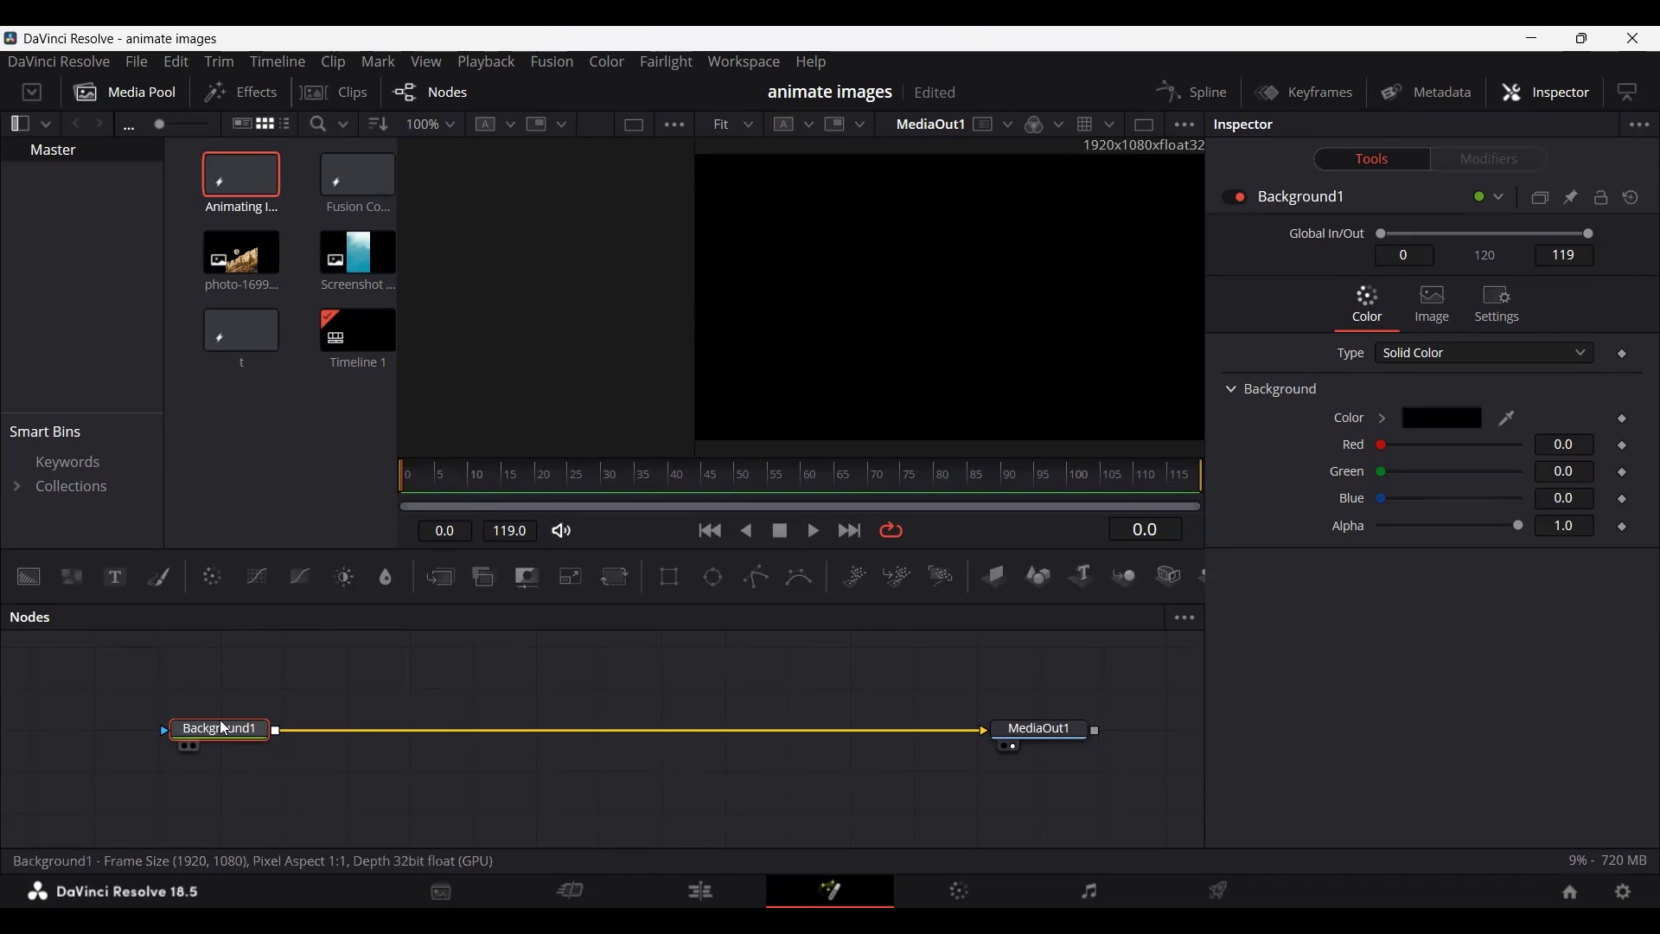
click(1434, 310)
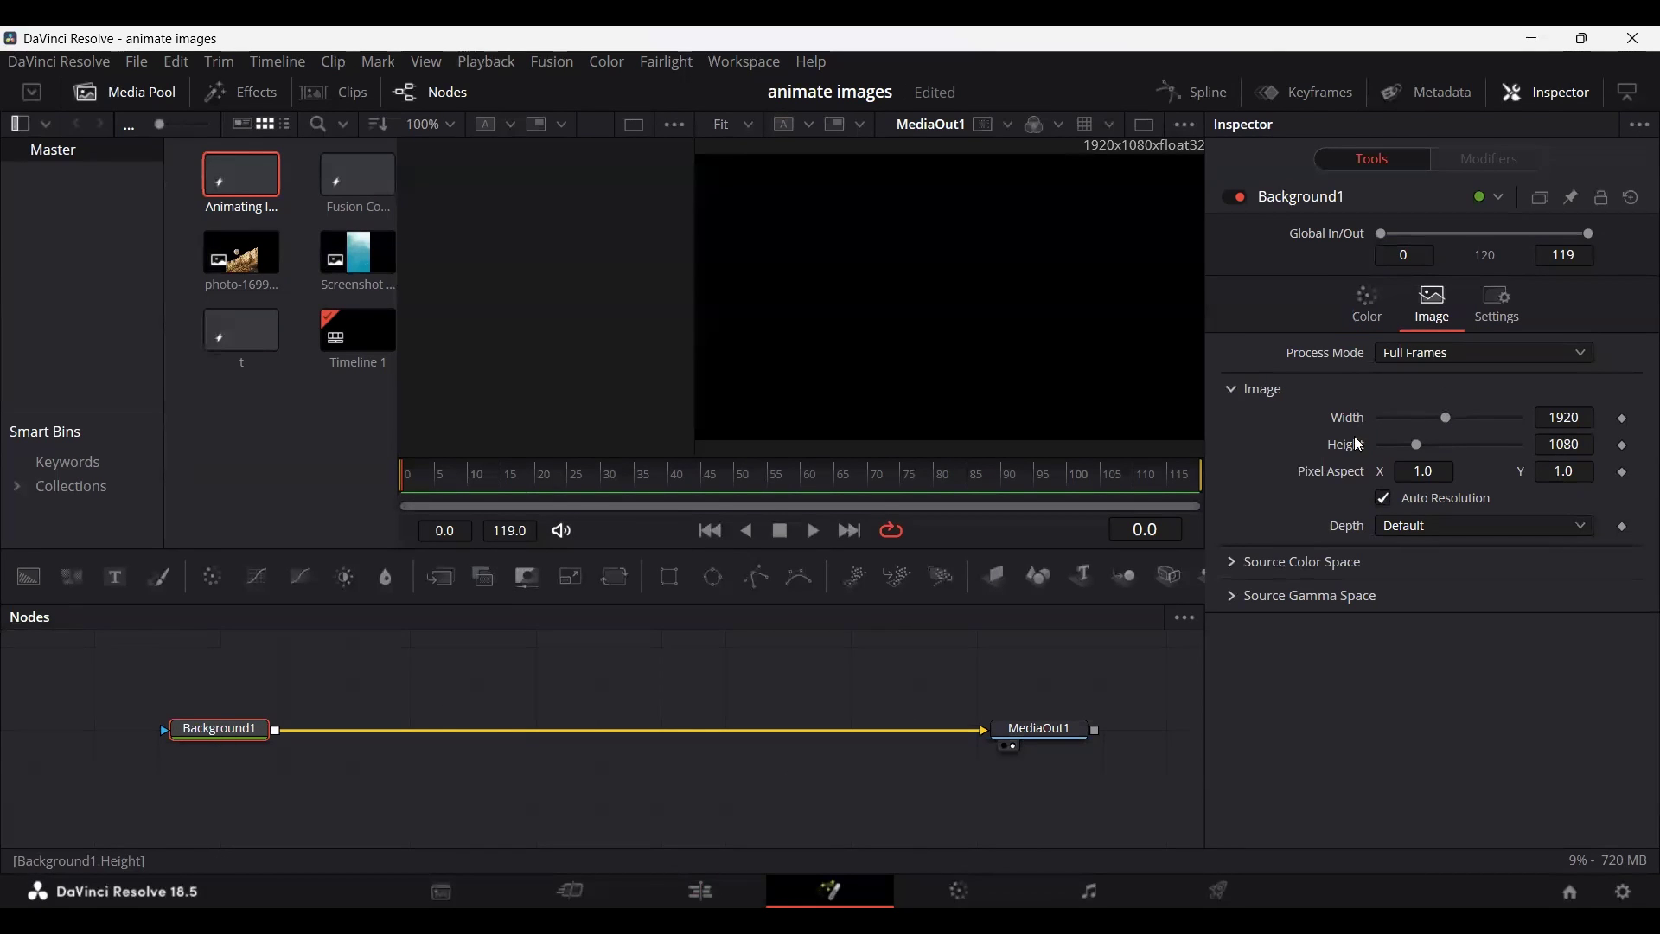
click(1382, 499)
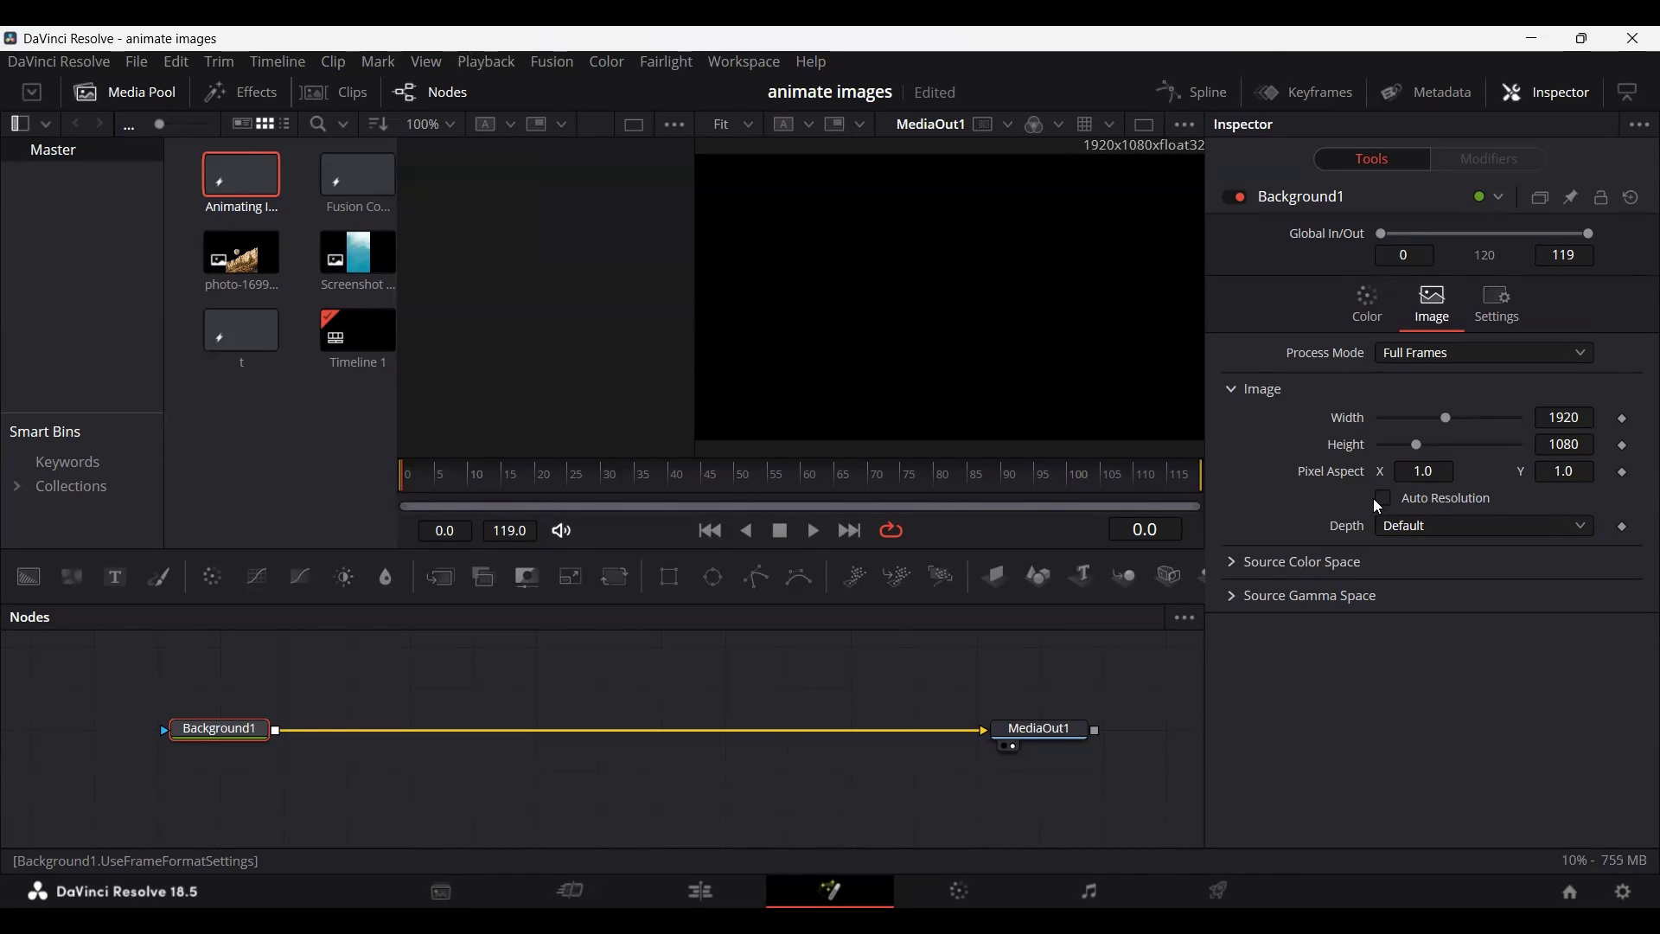
Set the background size to a 1080 × 1920 portrait frame.
click(1566, 415)
key(BackSpace)
key(BackSpace)
key(BackSpace)
key(BackSpace)
text(1080)
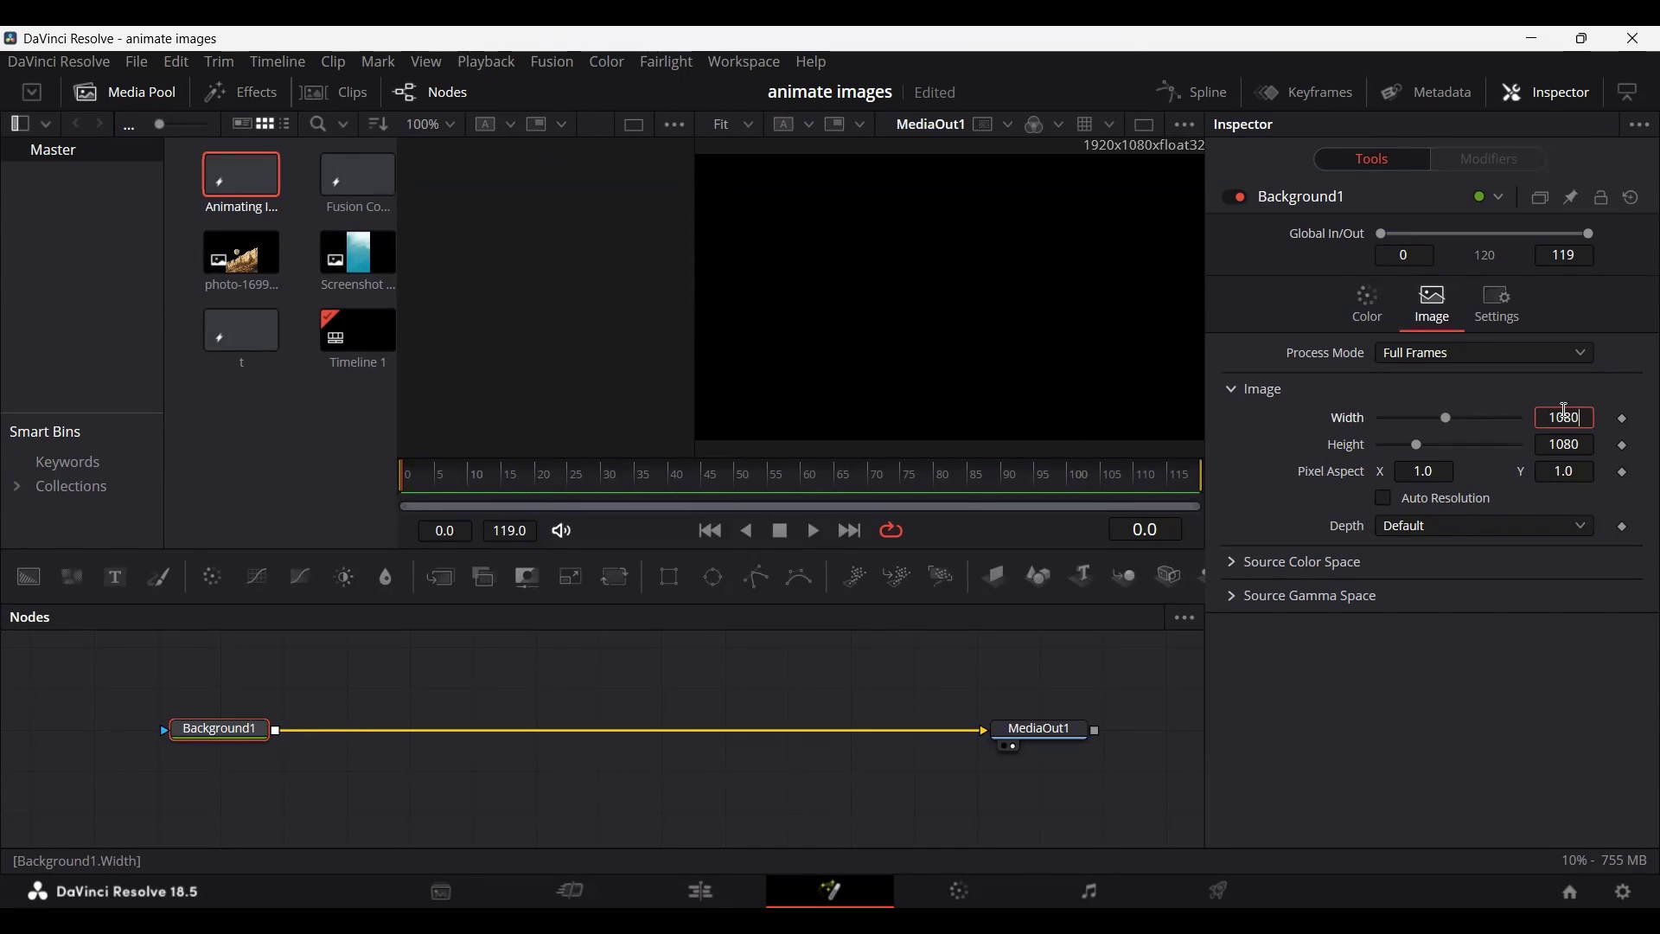
key(Tab)
key(BackSpace)
key(BackSpace)
key(BackSpace)
key(BackSpace)
text(1920)
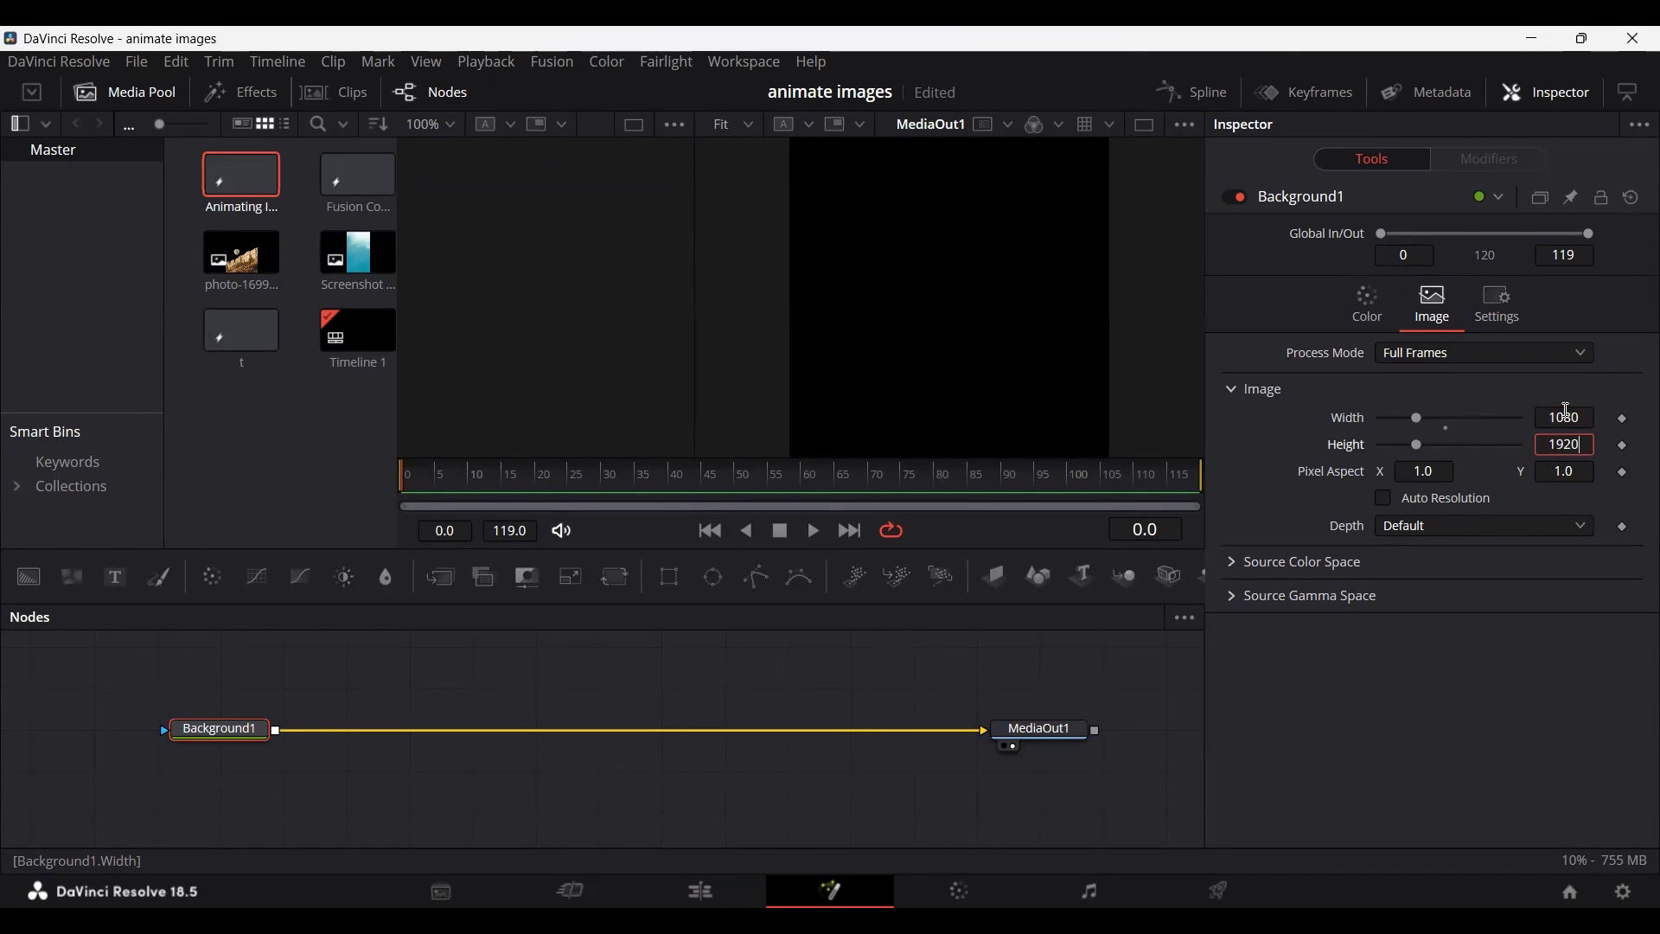
key(Tab)
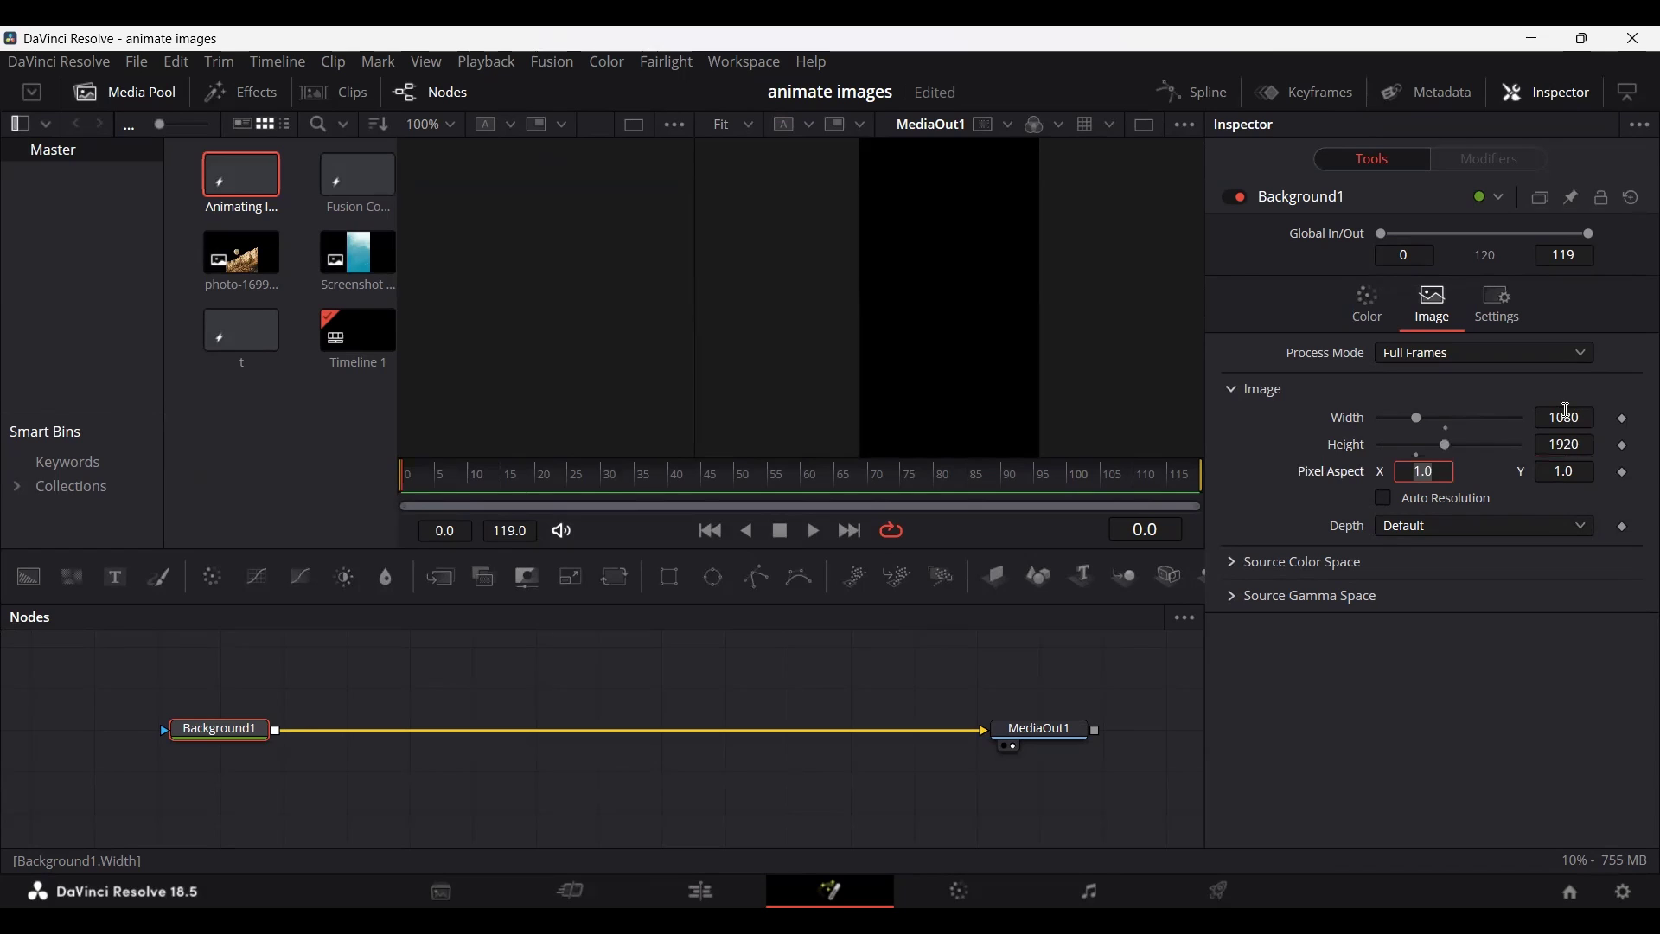
drag(186, 792, 1044, 730)
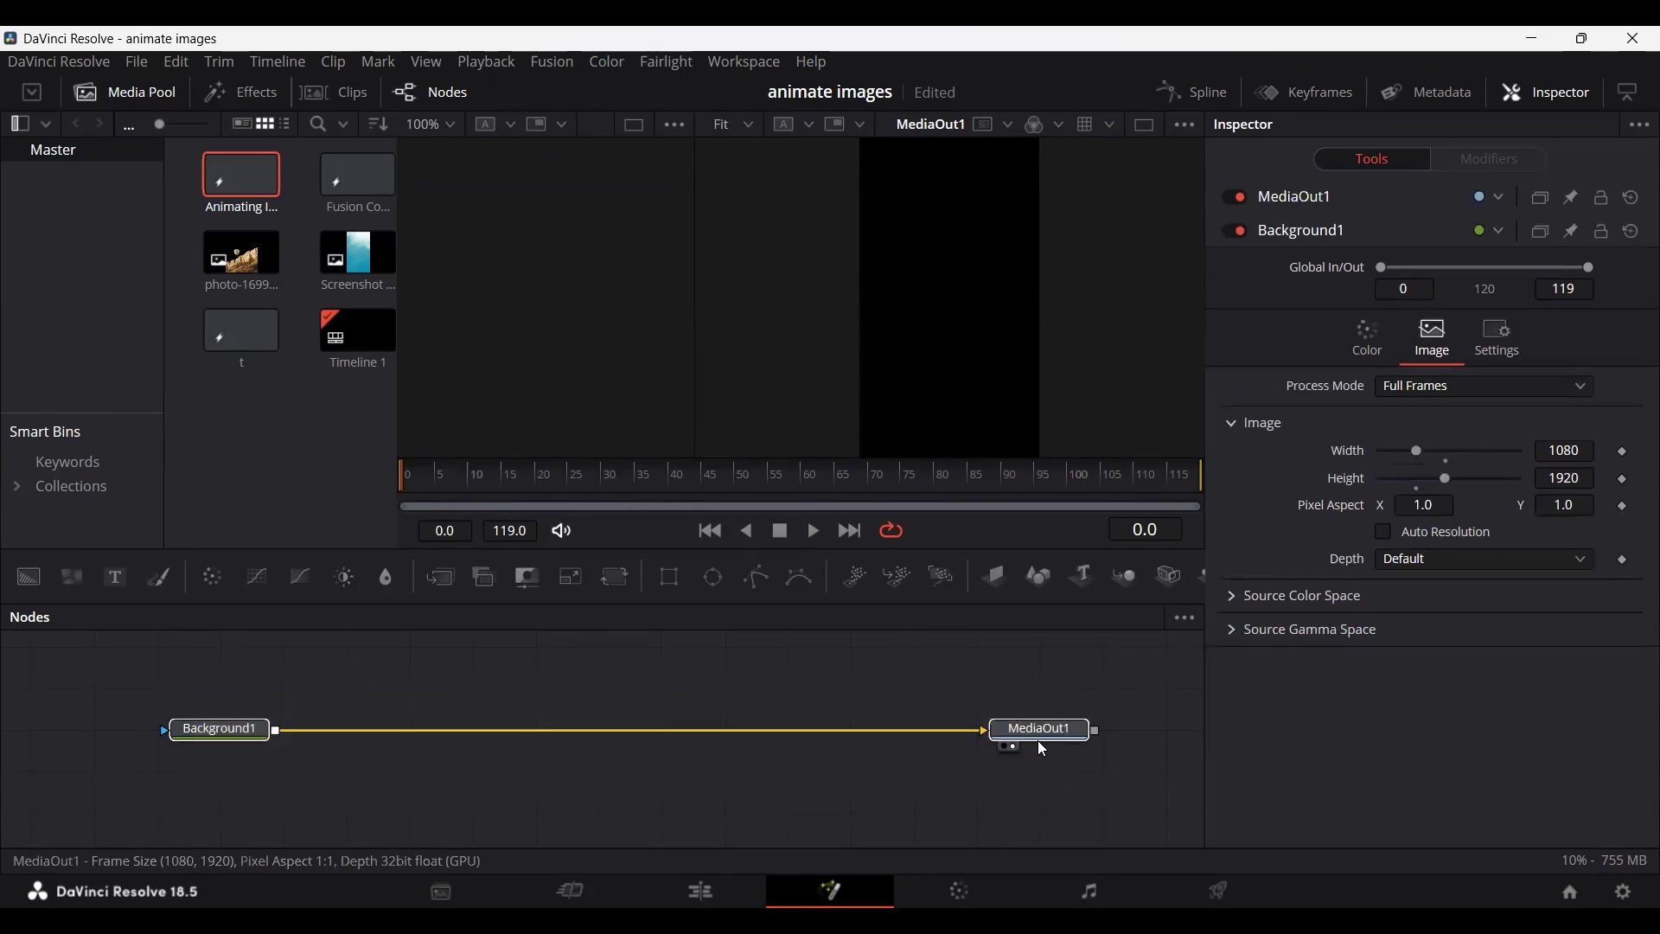
scroll(923, 767, up, 2)
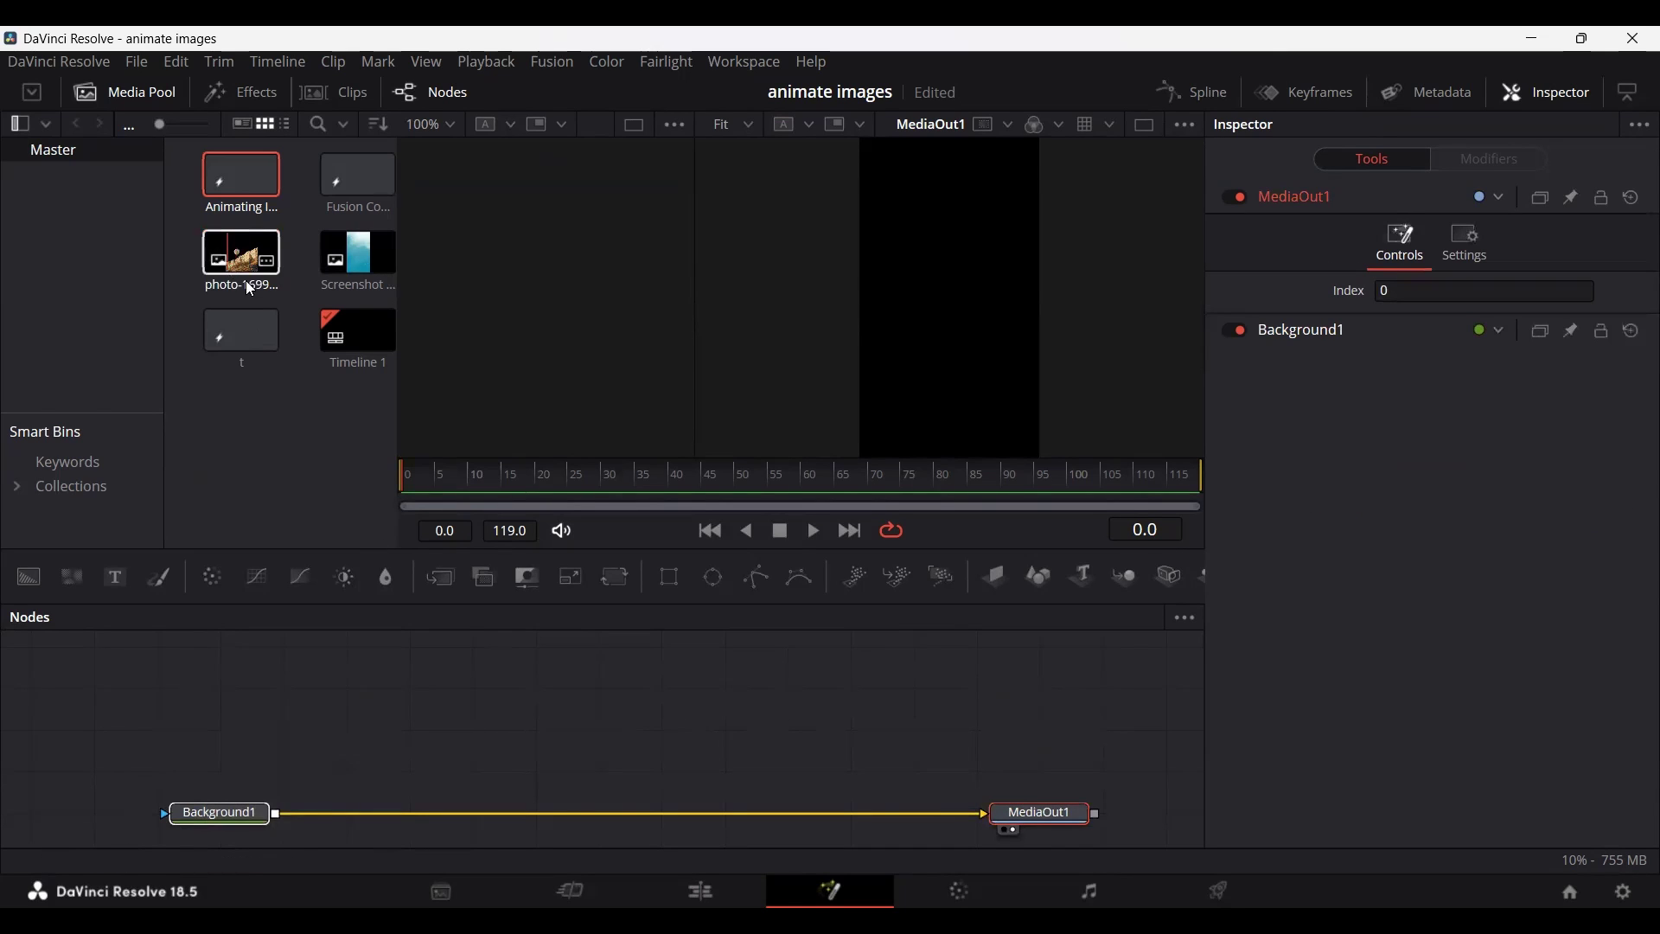
Bring in the cut-out photo, make Background1 a gradient, and merge the cutout over it.
drag(246, 267, 563, 784)
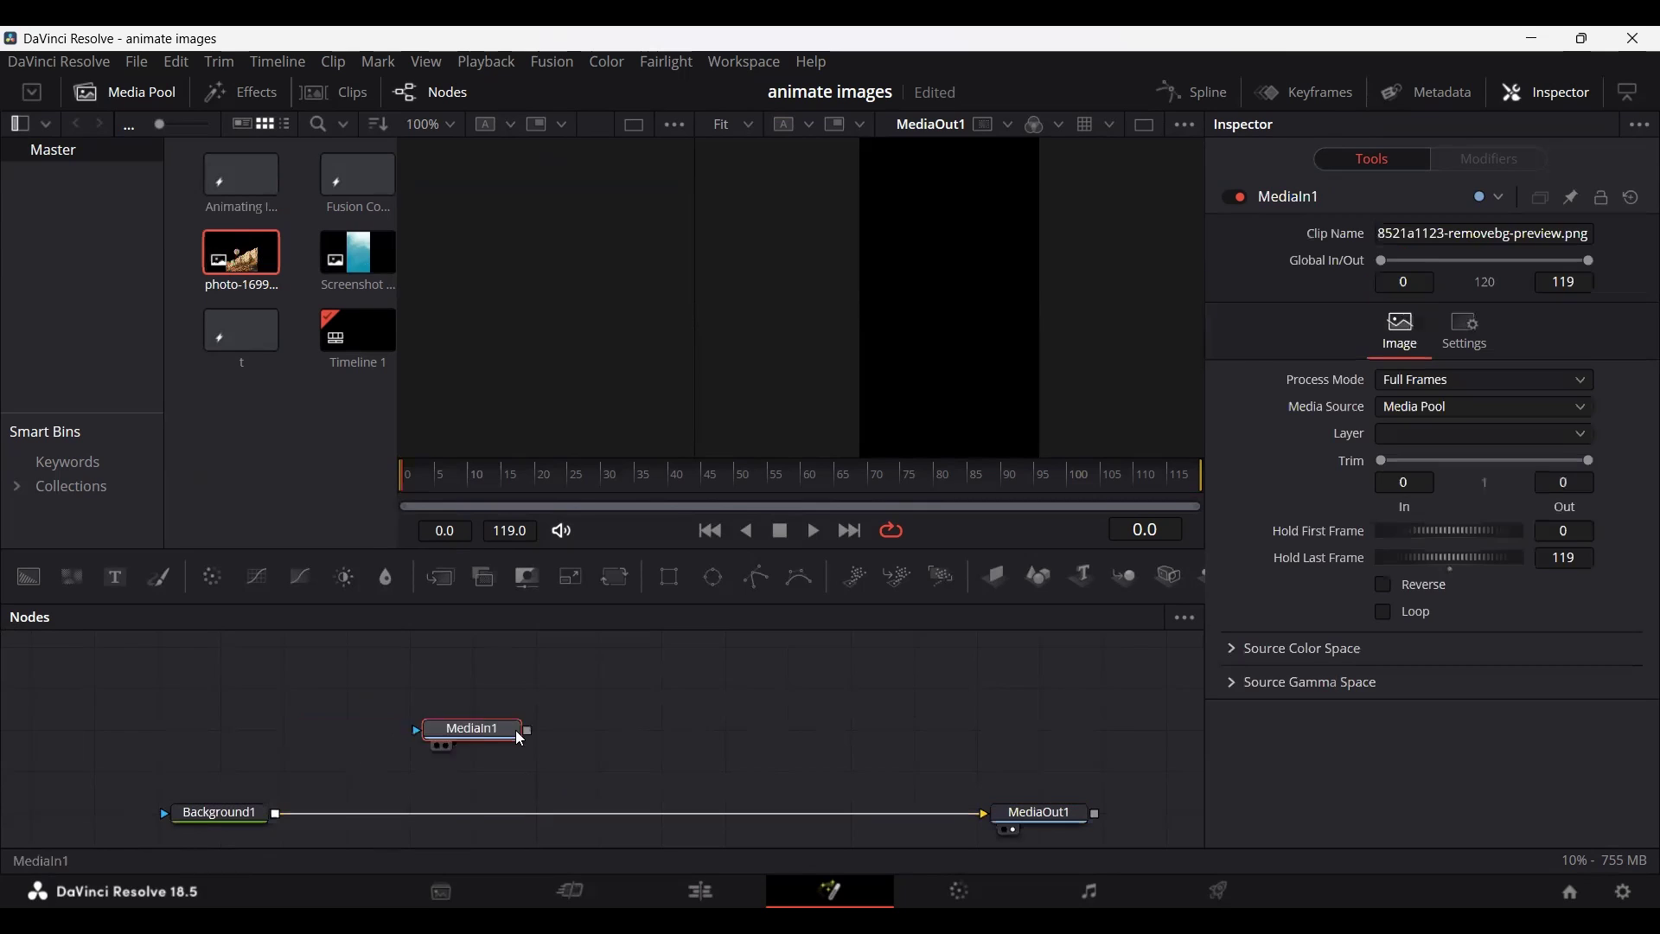
click(230, 816)
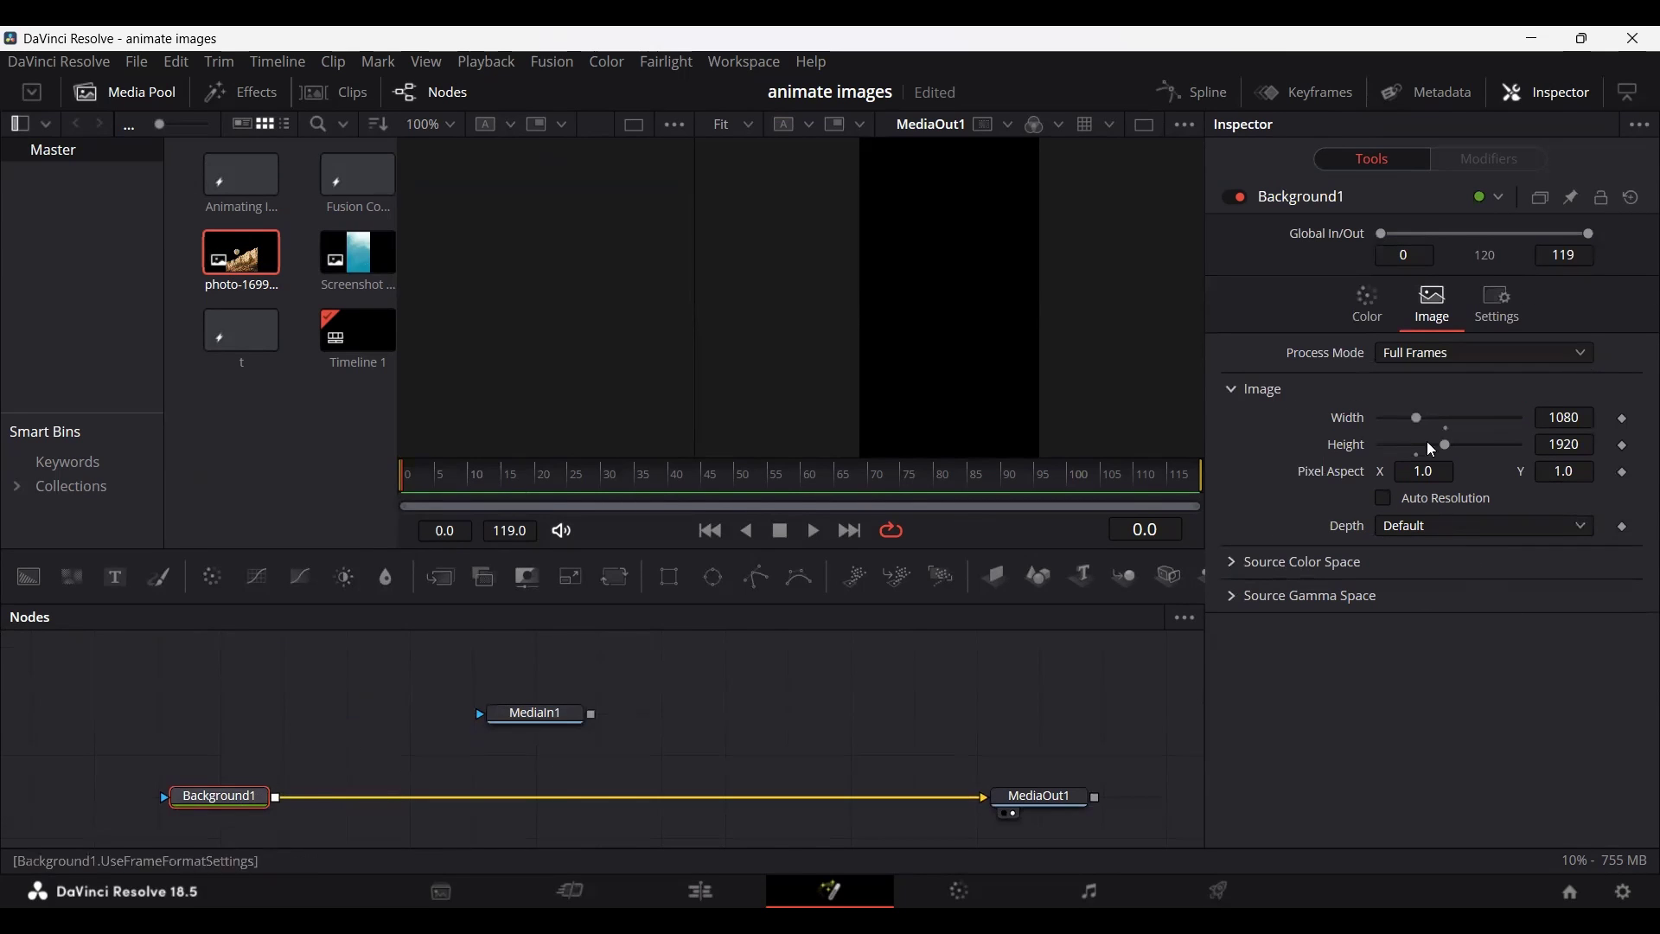
click(1394, 320)
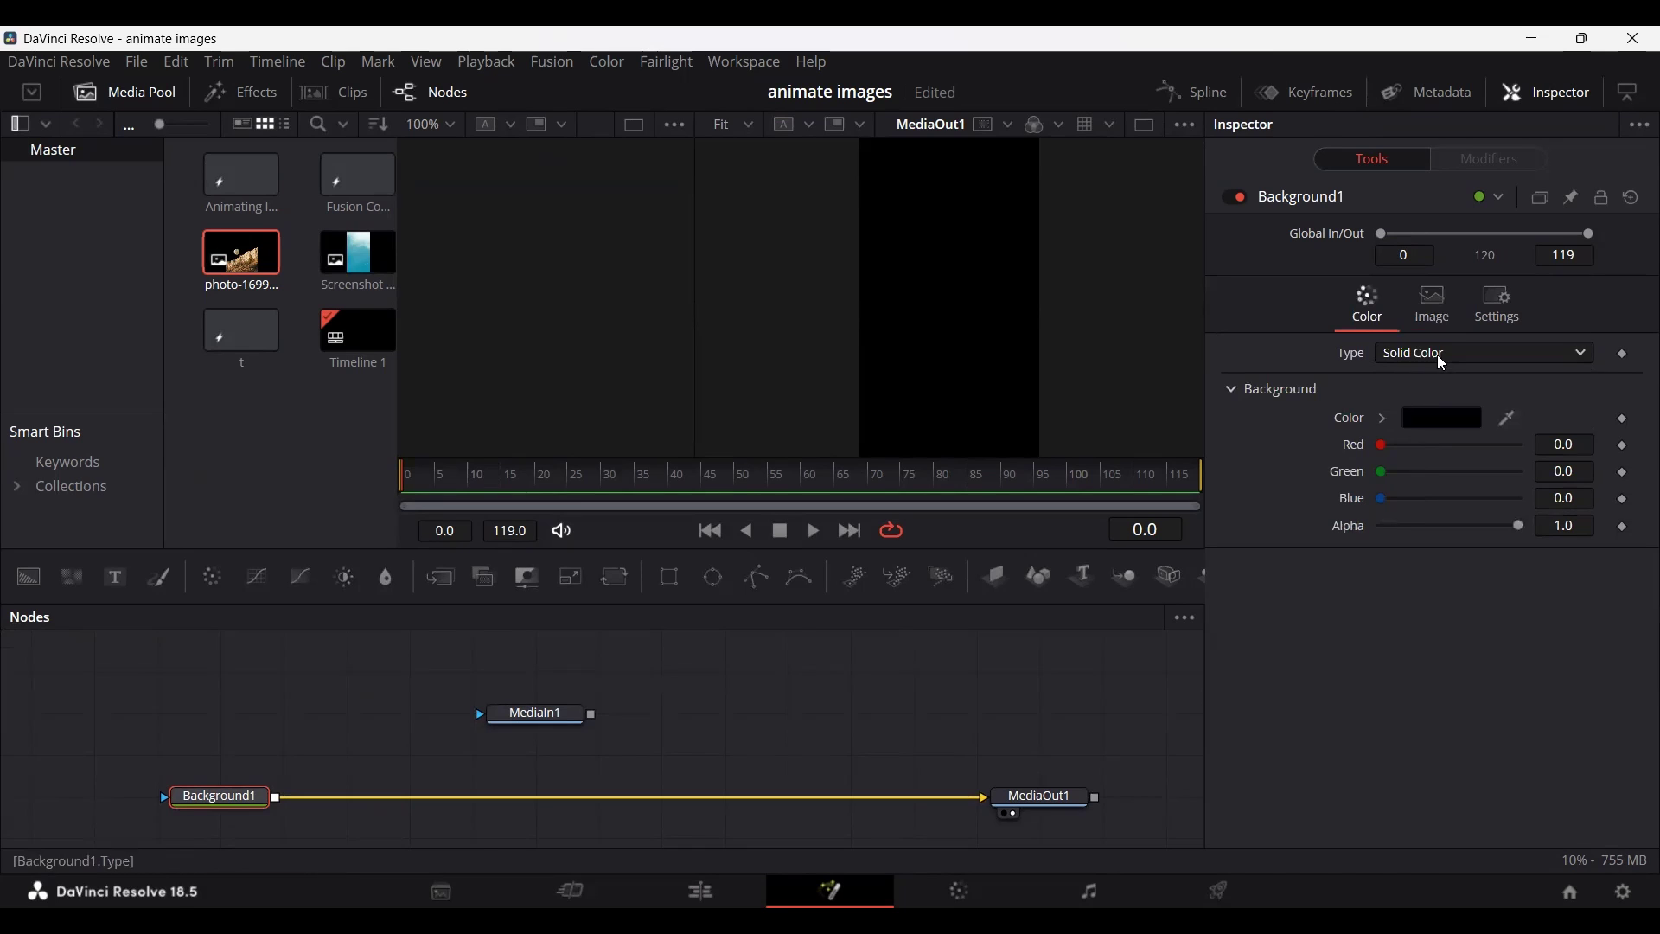
click(1449, 362)
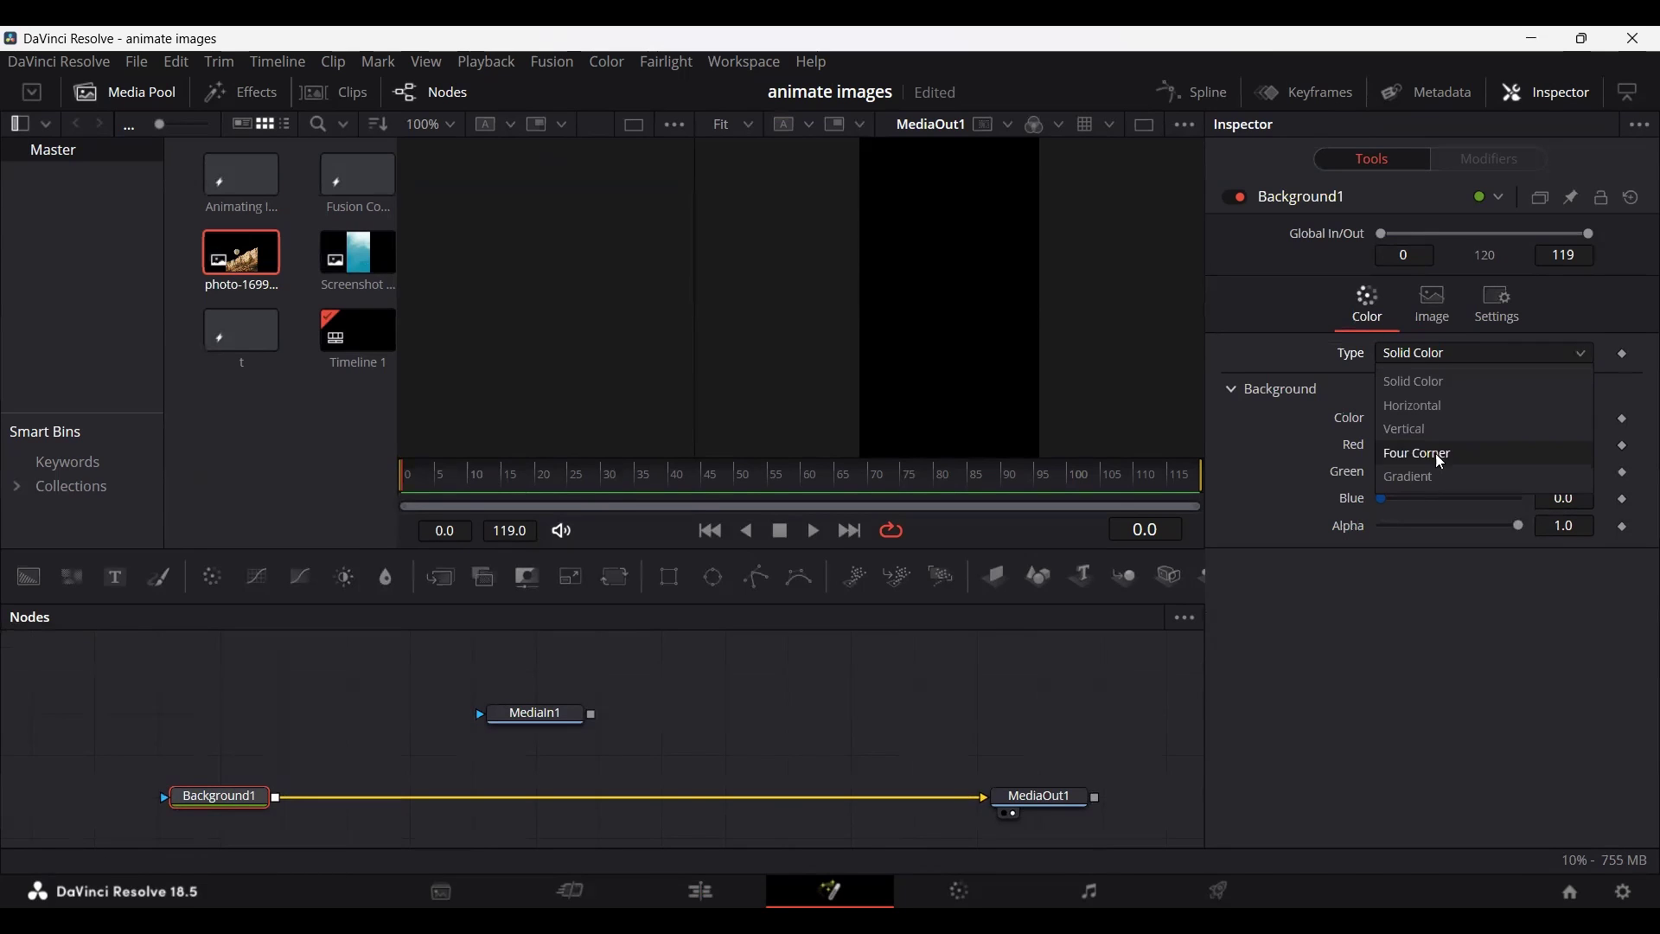
click(1443, 479)
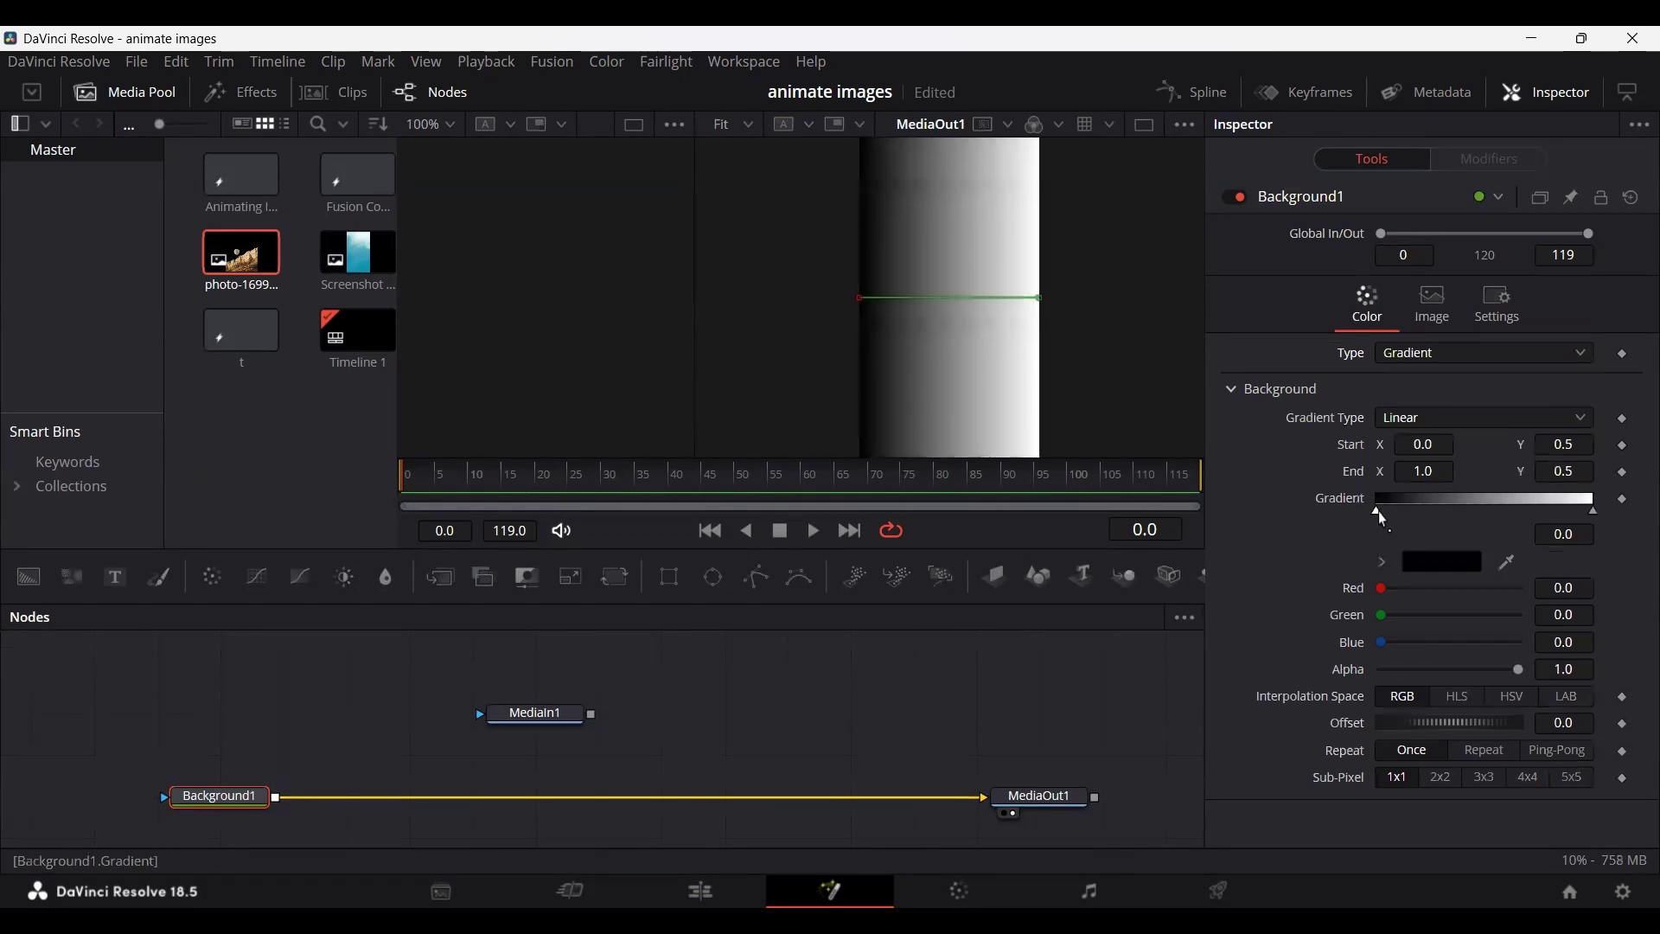
drag(592, 717, 275, 798)
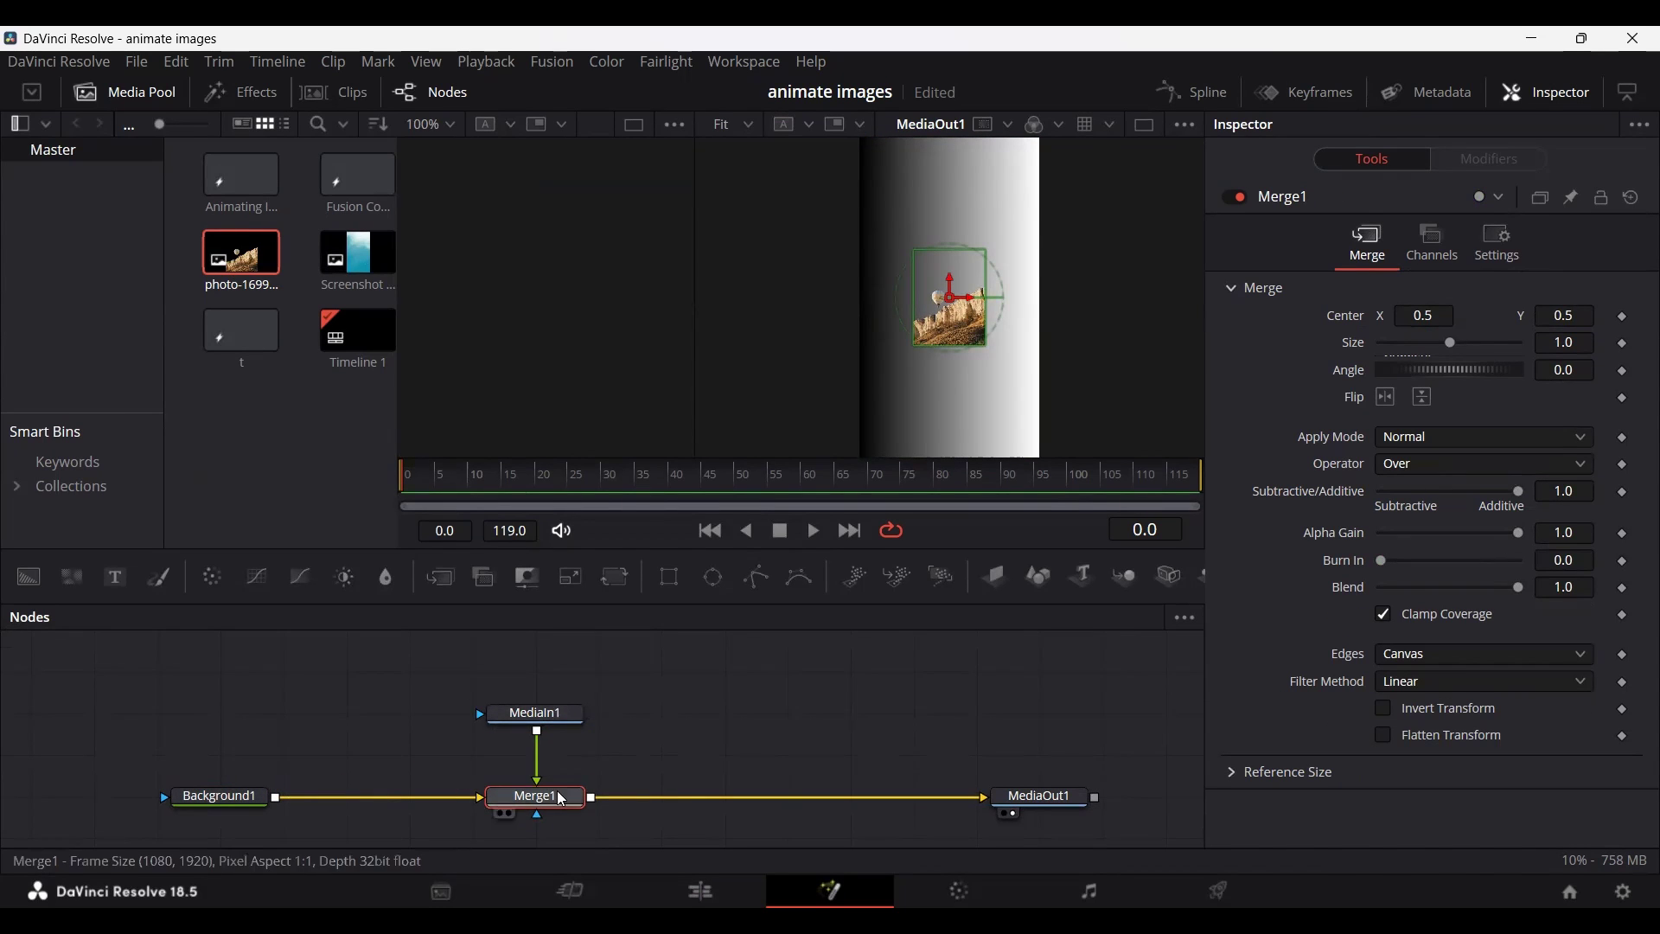
drag(566, 718, 568, 675)
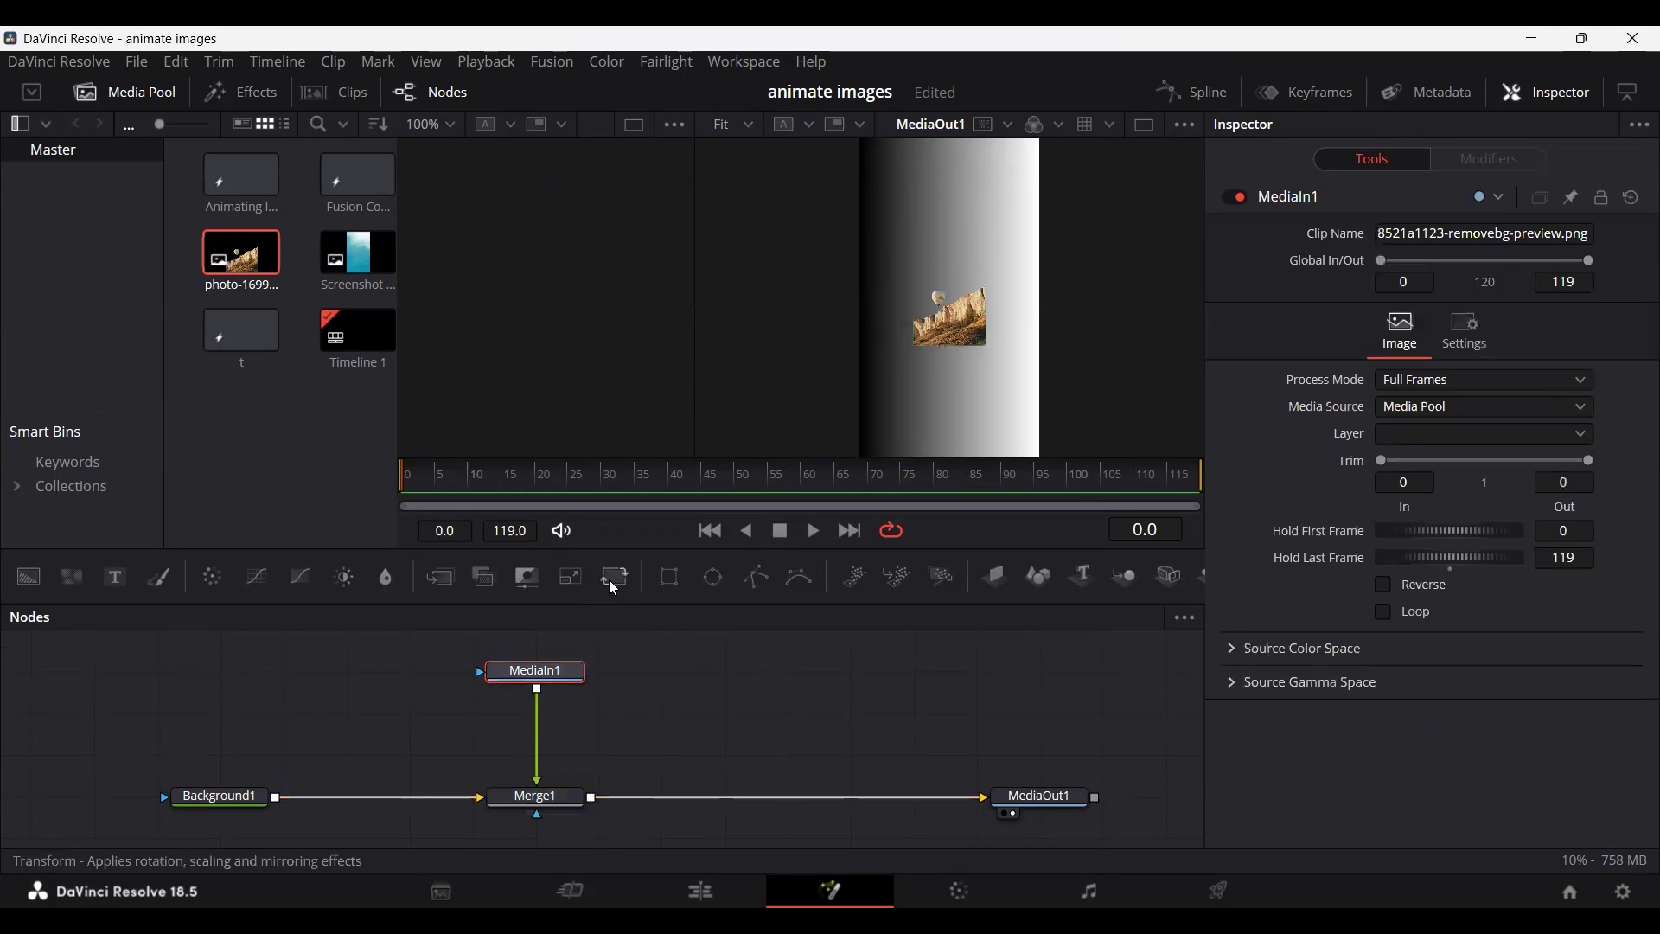
Insert a Transform node between MediaIn1 and Merge1 and set its Size to 2.55.
drag(614, 578, 550, 763)
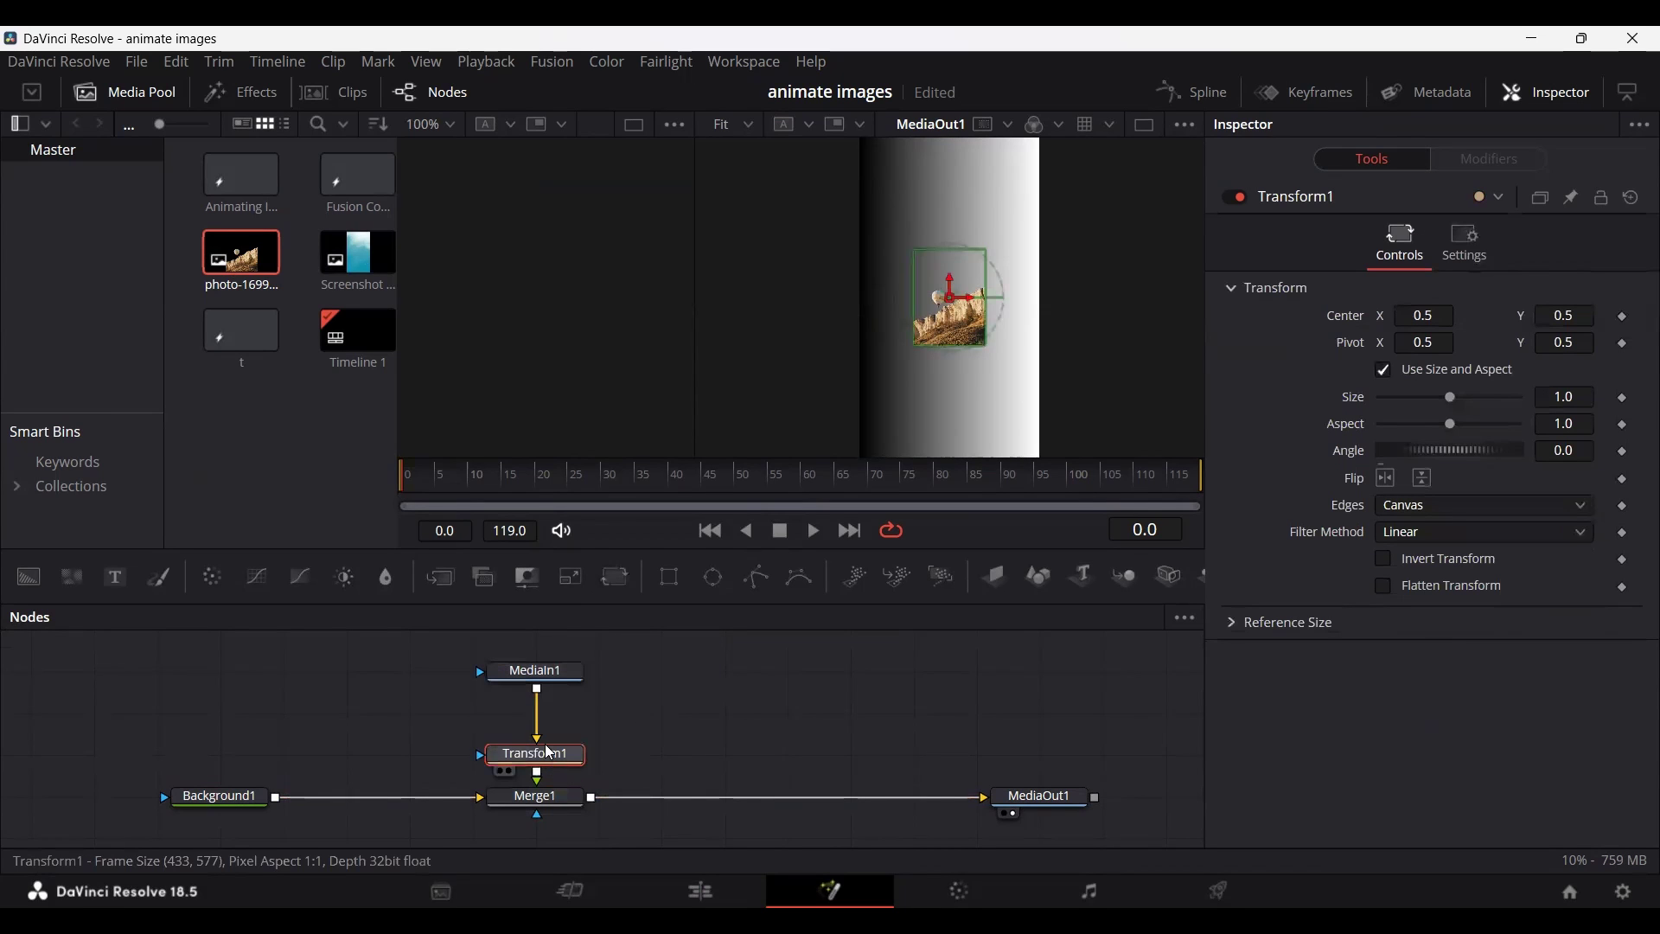
drag(1452, 397, 1477, 391)
click(1580, 398)
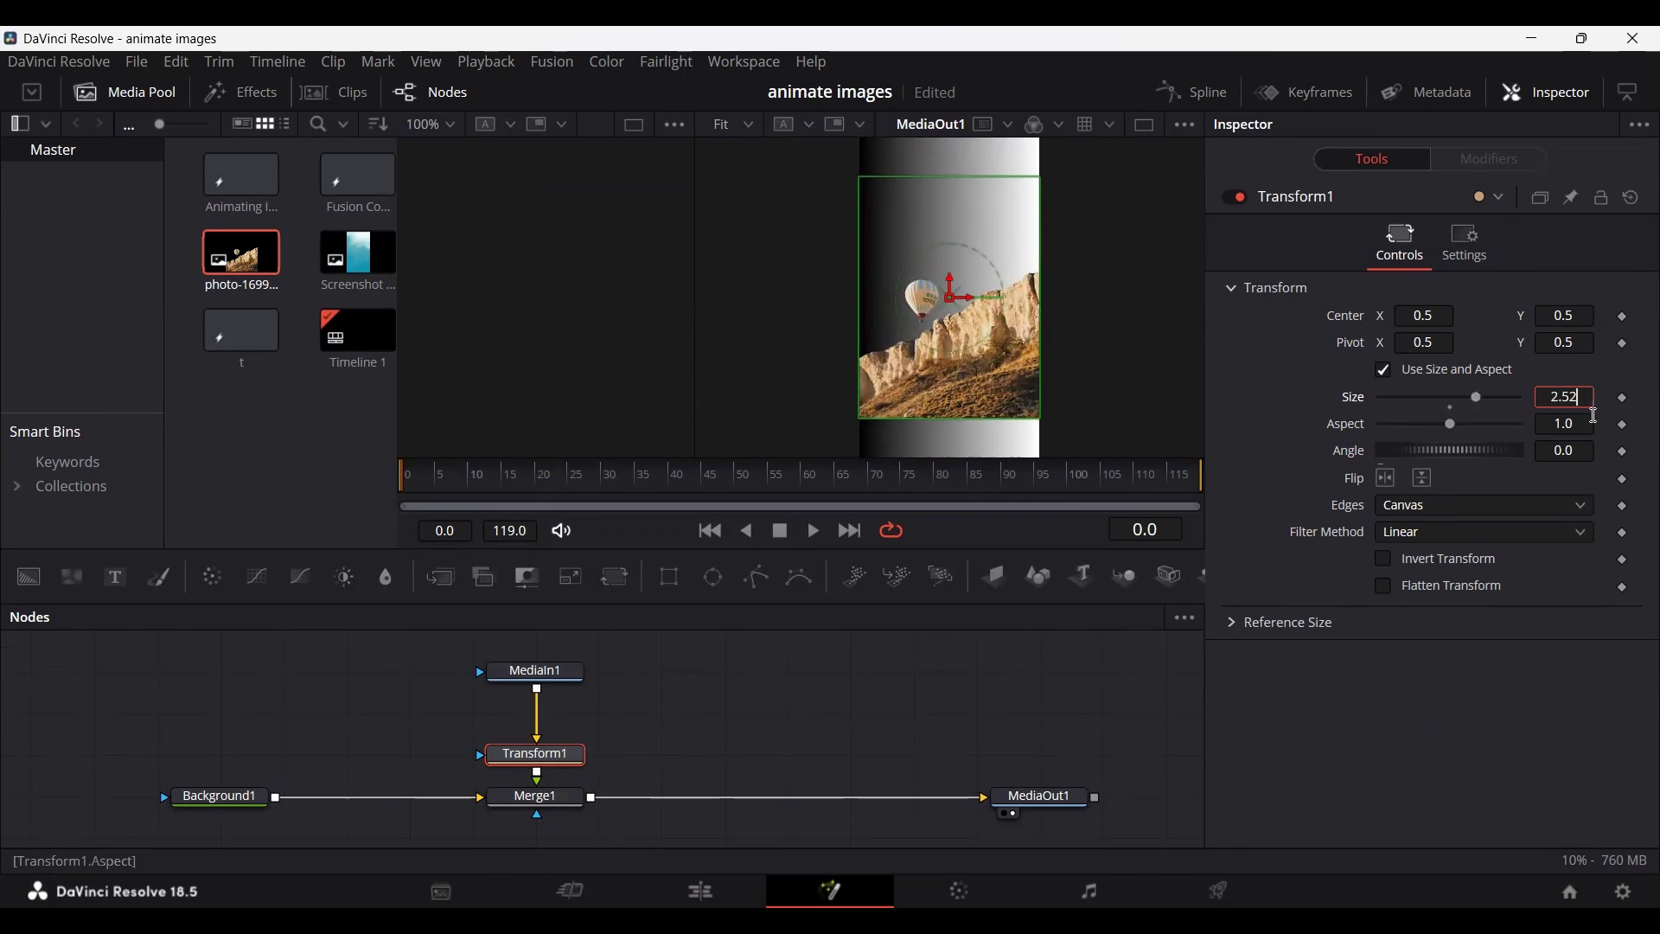
key(Tab)
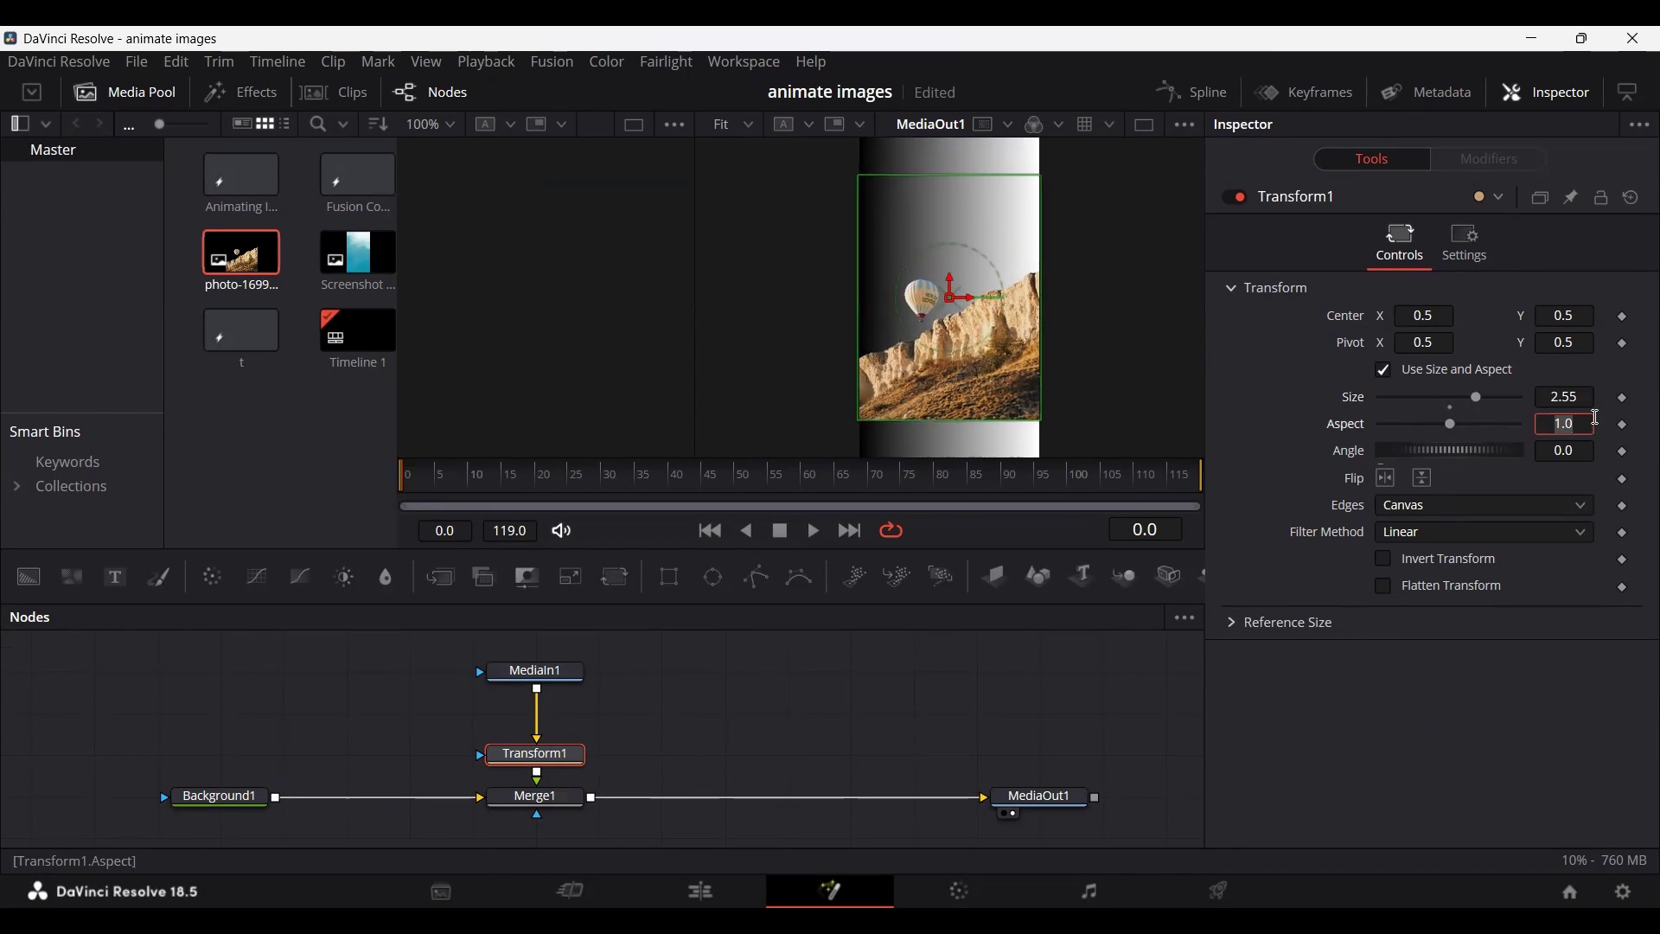
Lower the cliff-and-balloon image toward the frame bottom, Center Y about 0.05.
drag(950, 281, 950, 304)
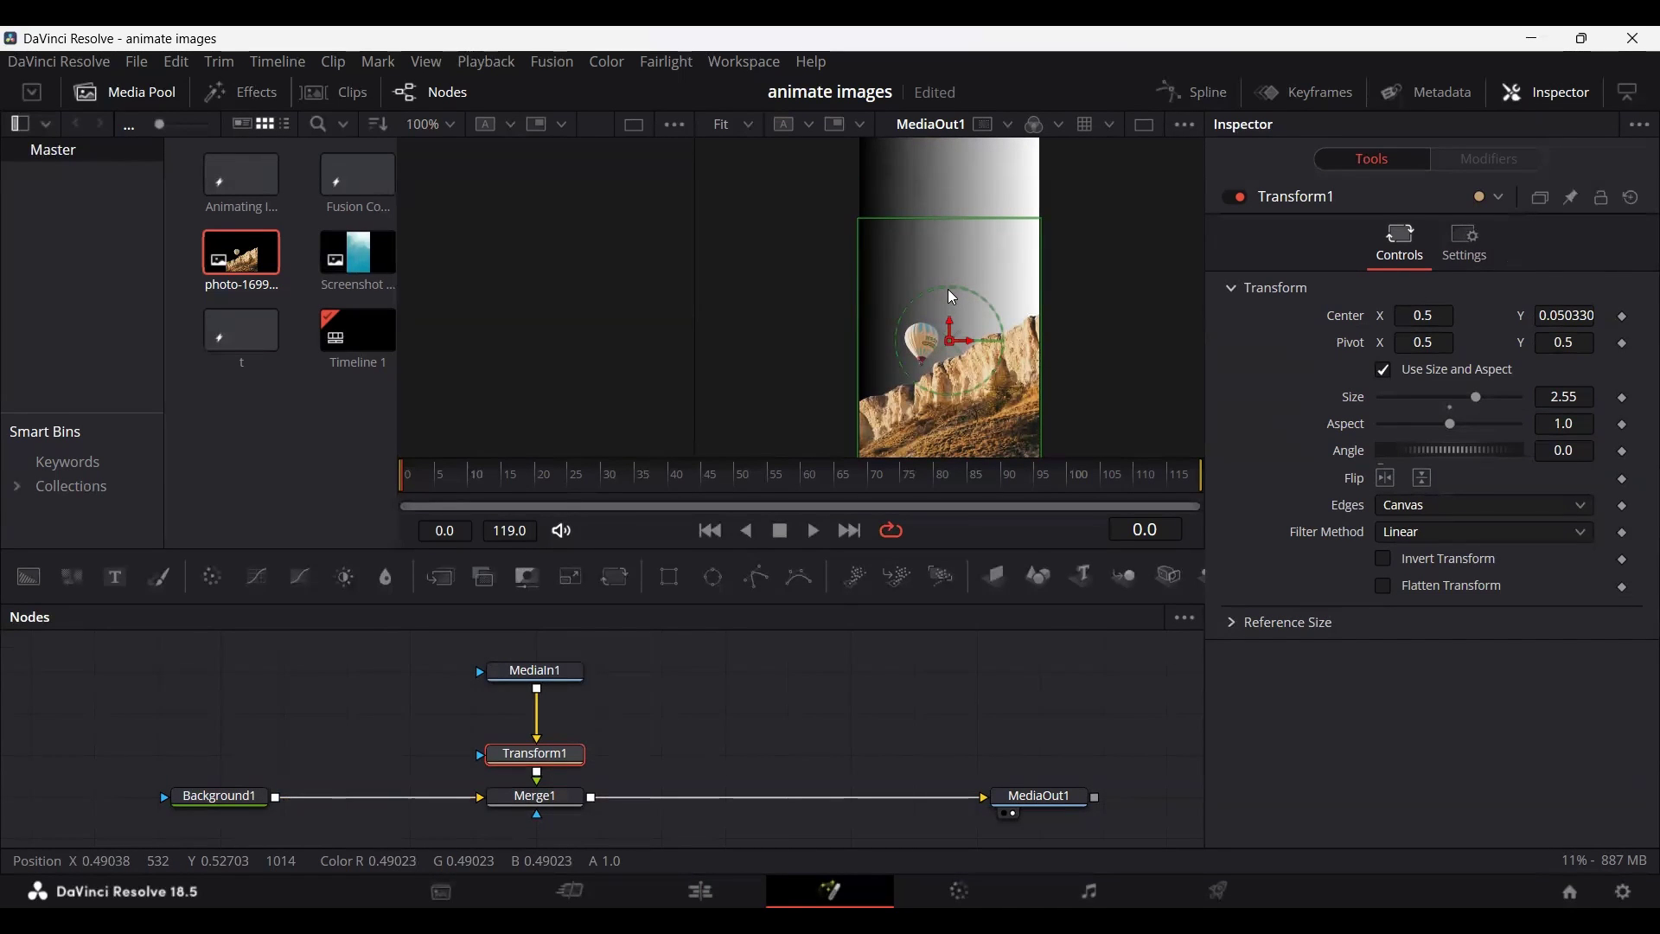
scroll(952, 293, down, 2)
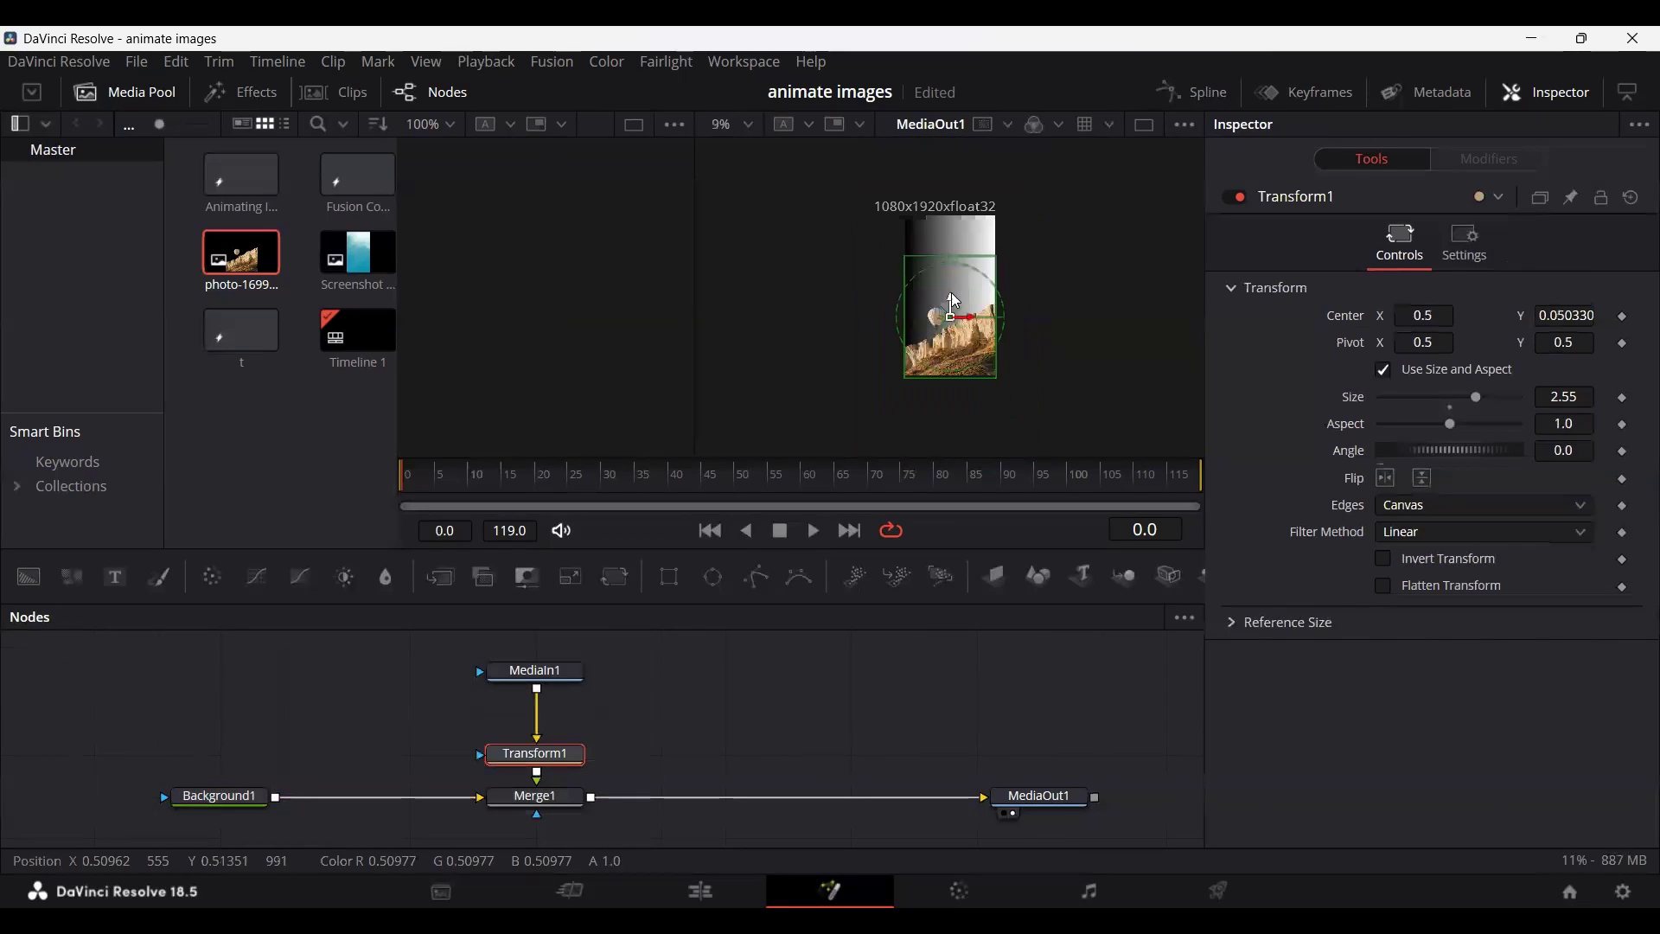
scroll(952, 293, up, 1)
scroll(951, 292, up, 1)
scroll(951, 292, down, 1)
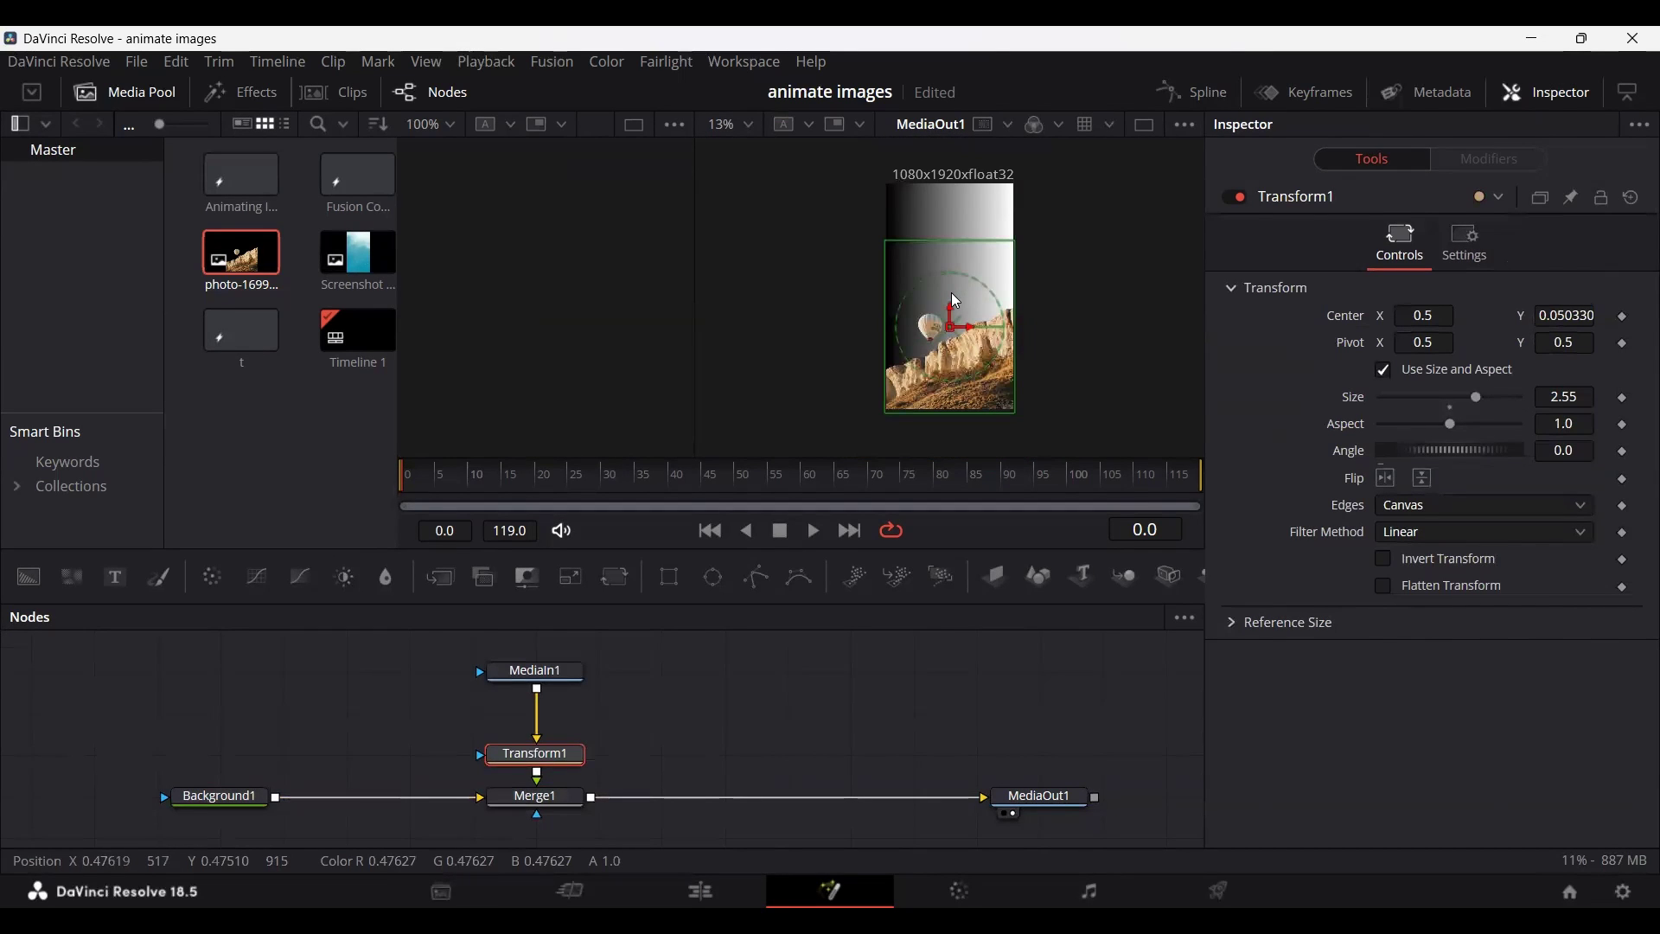
key(Up)
key(Up)
key(Up)
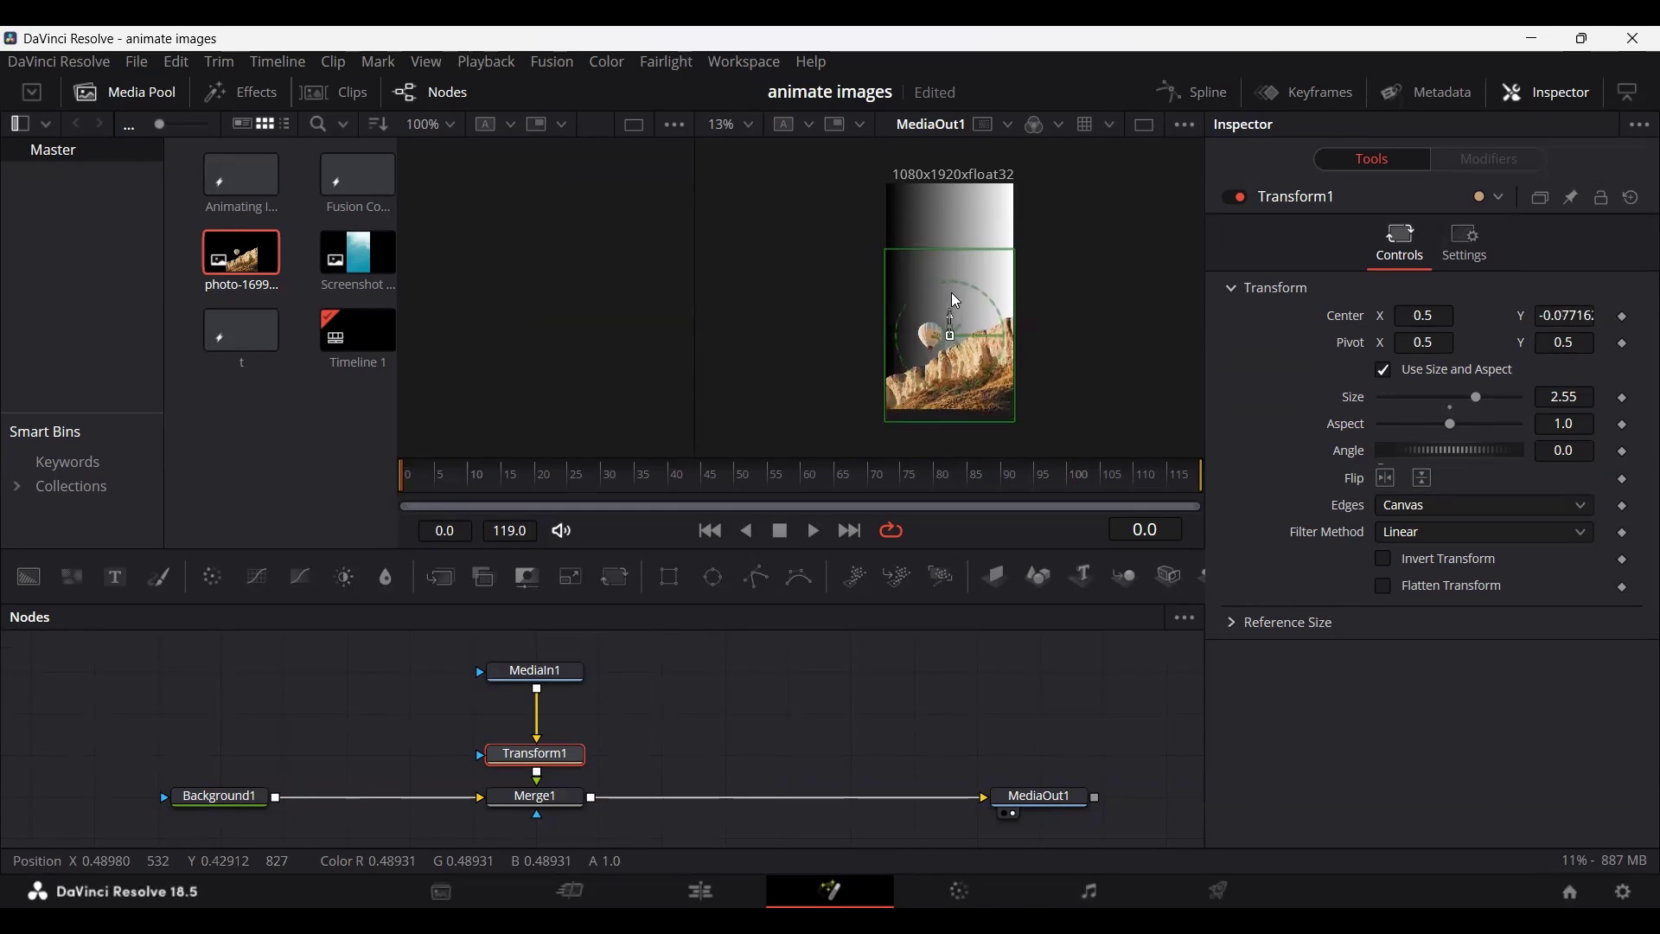
key(Down)
key(Down)
key(Down)
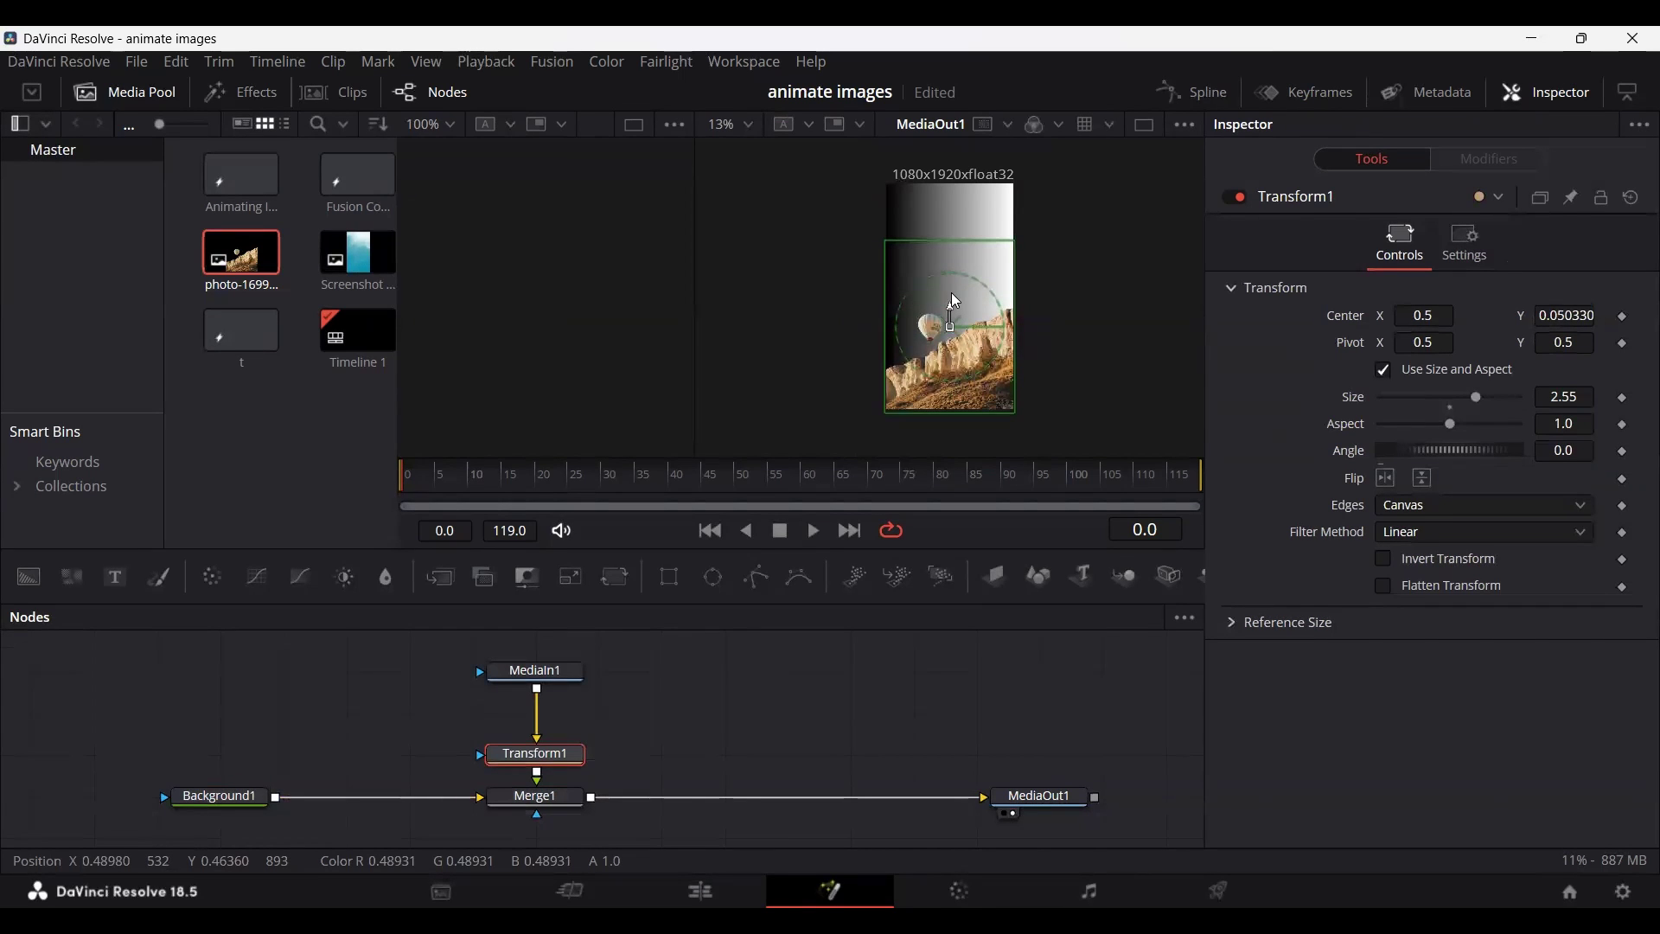
scroll(951, 294, up, 1)
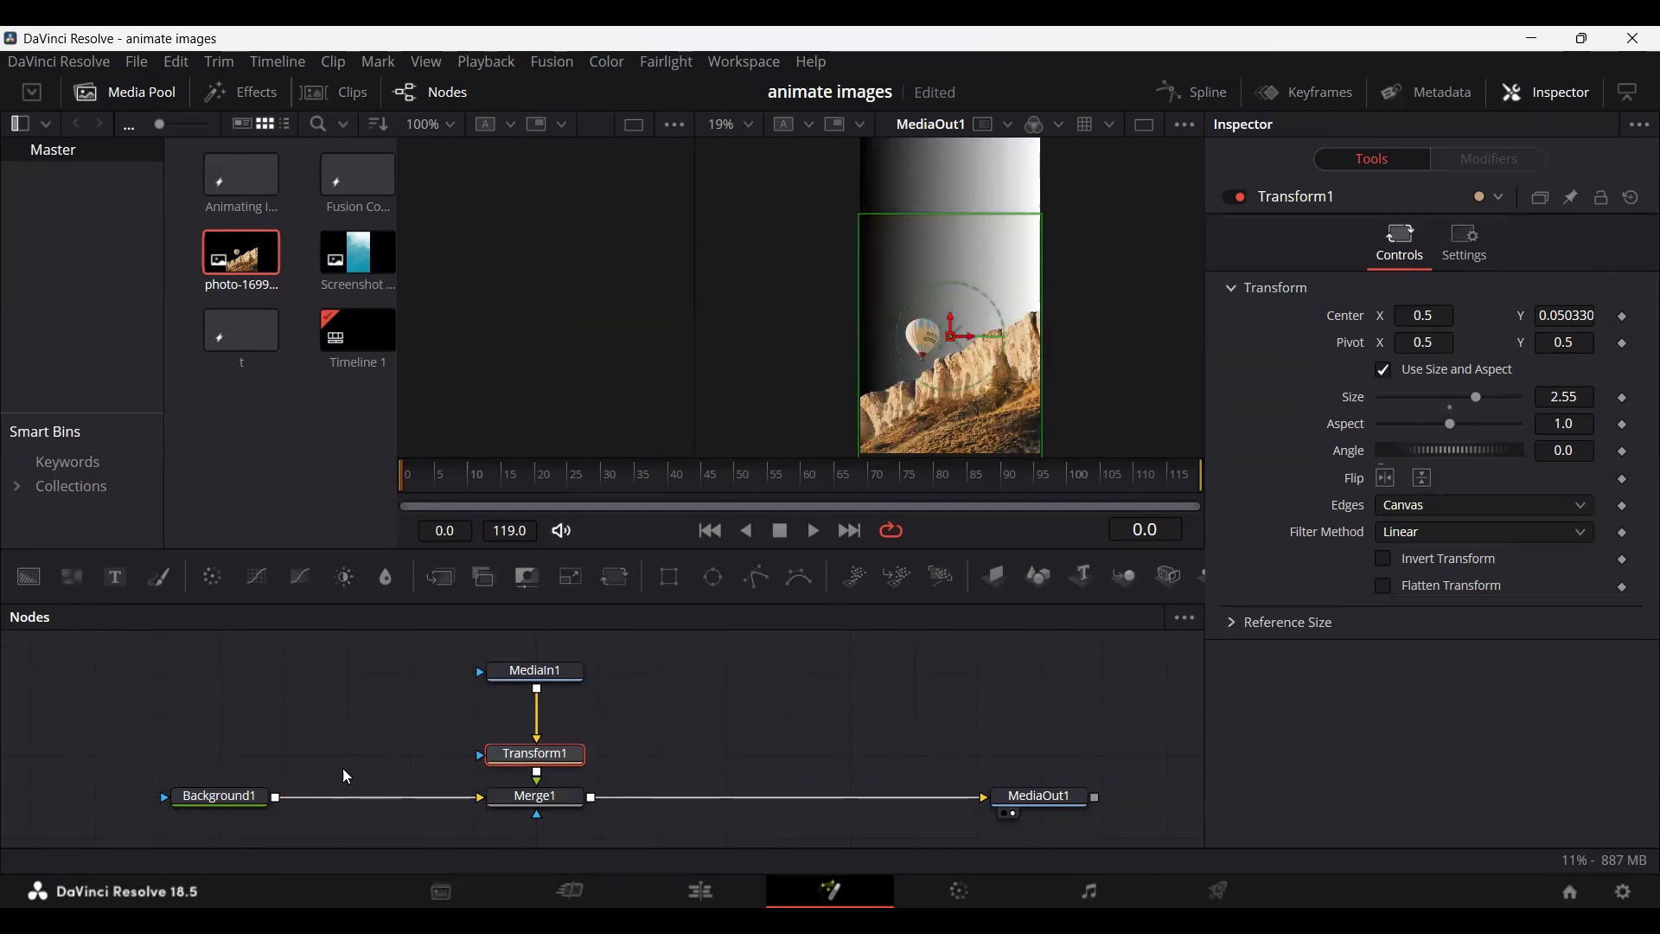
Sample the cliff rock's sandy tan (#b08154) as the gradient's starting colour.
click(212, 797)
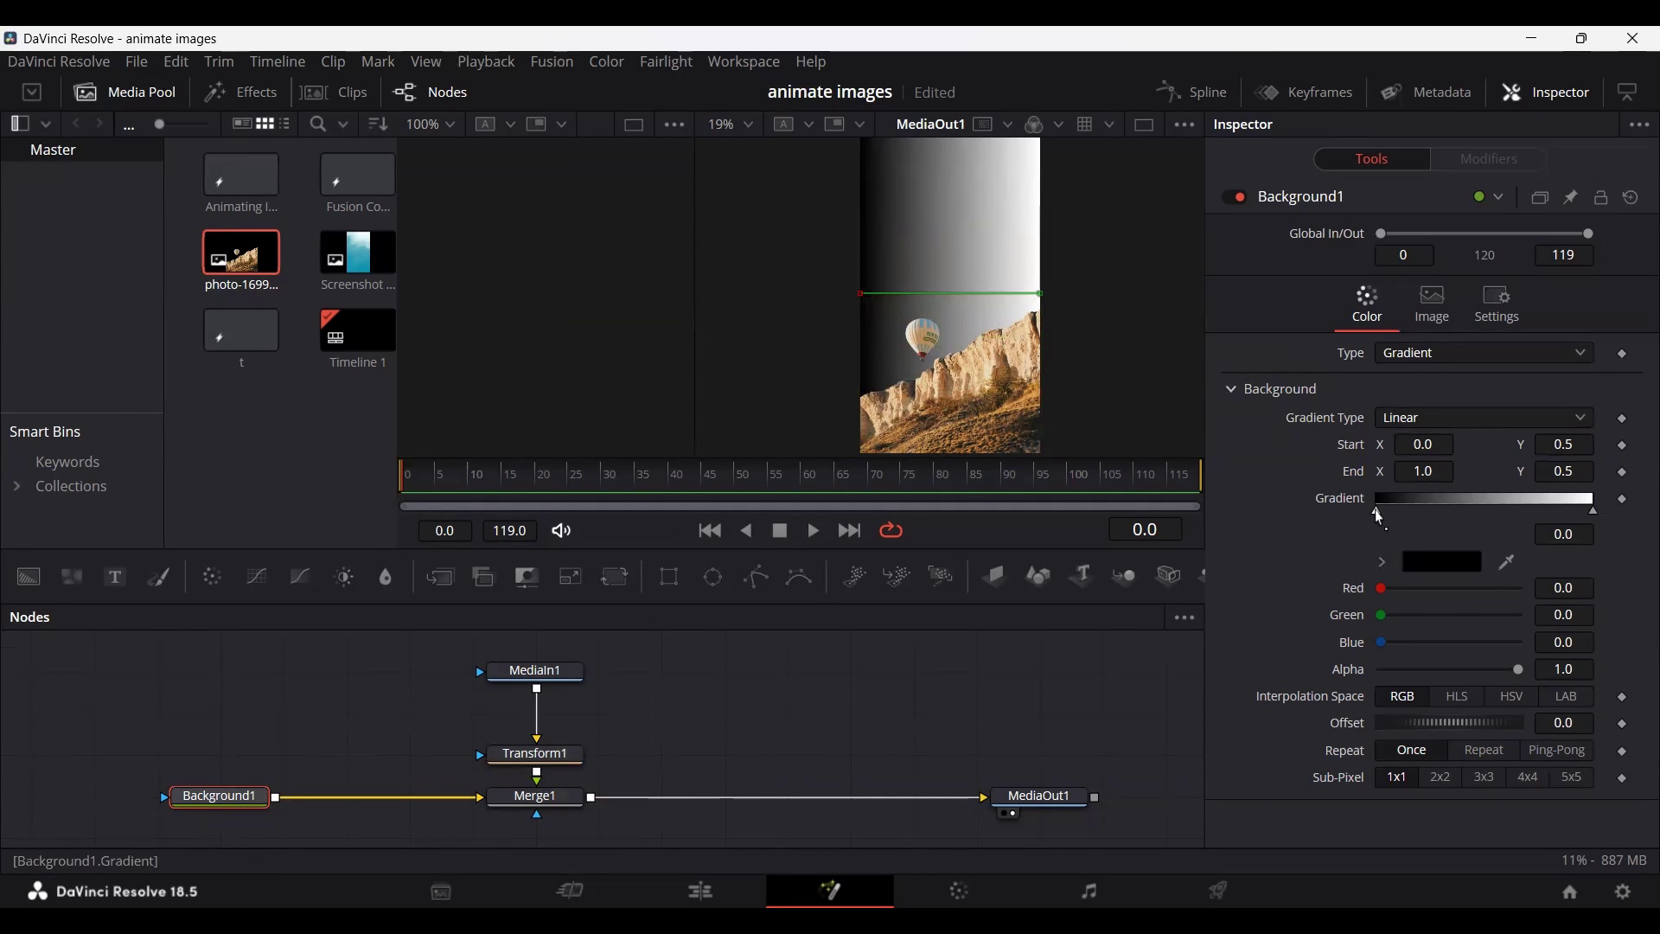
click(1442, 562)
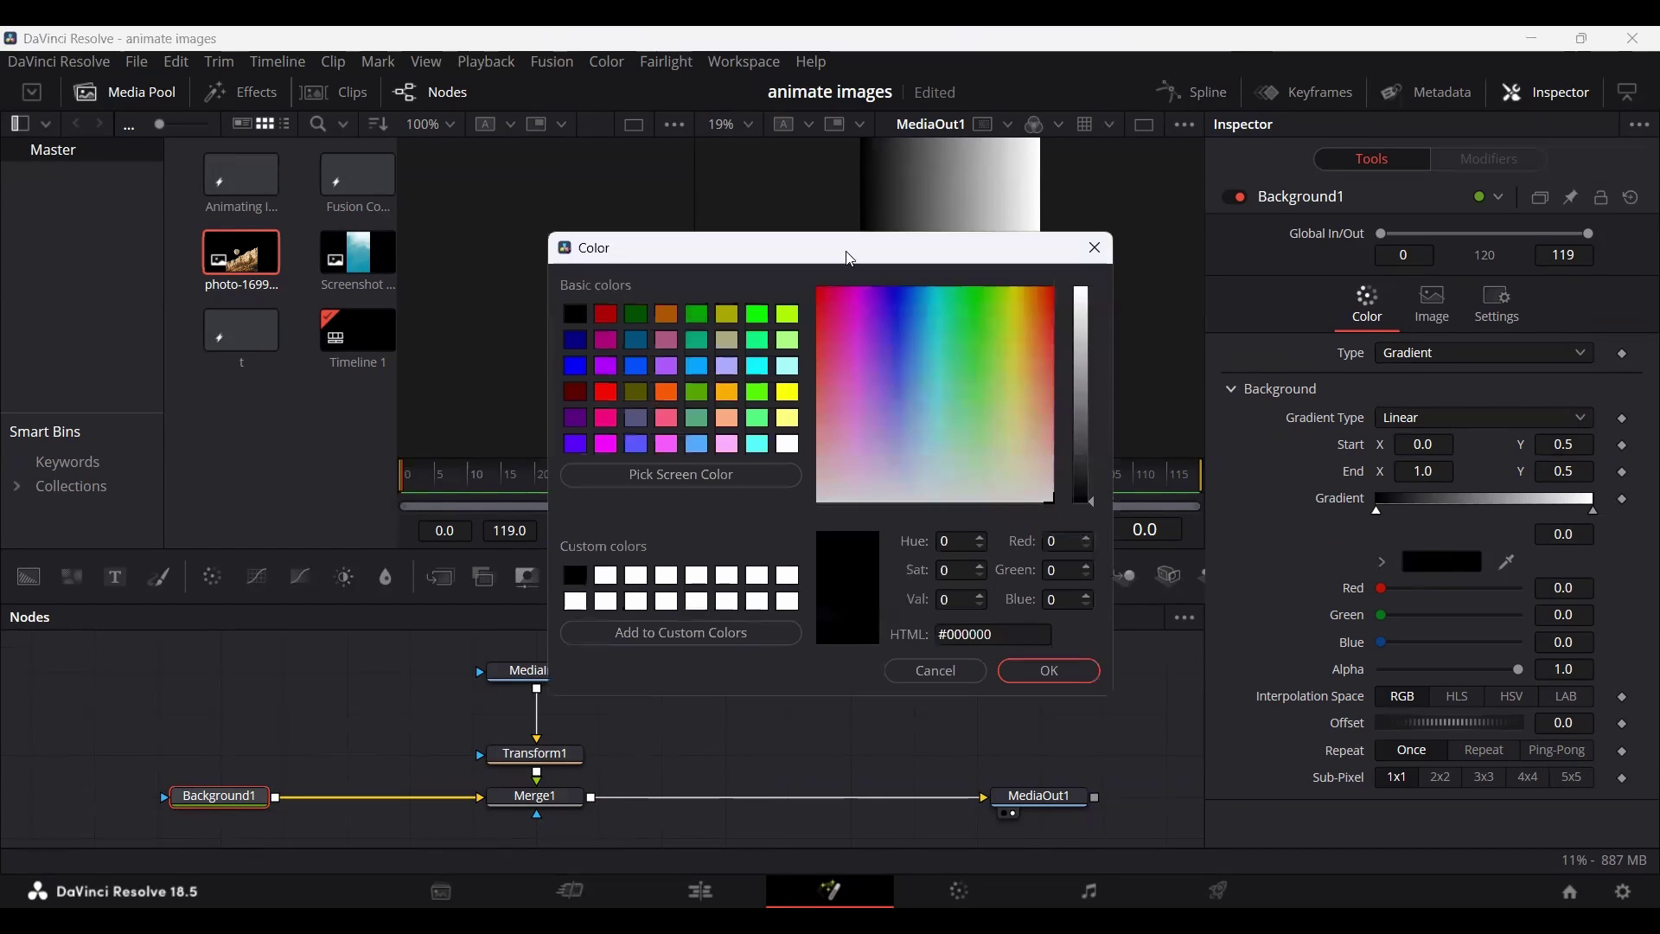
drag(606, 248, 318, 384)
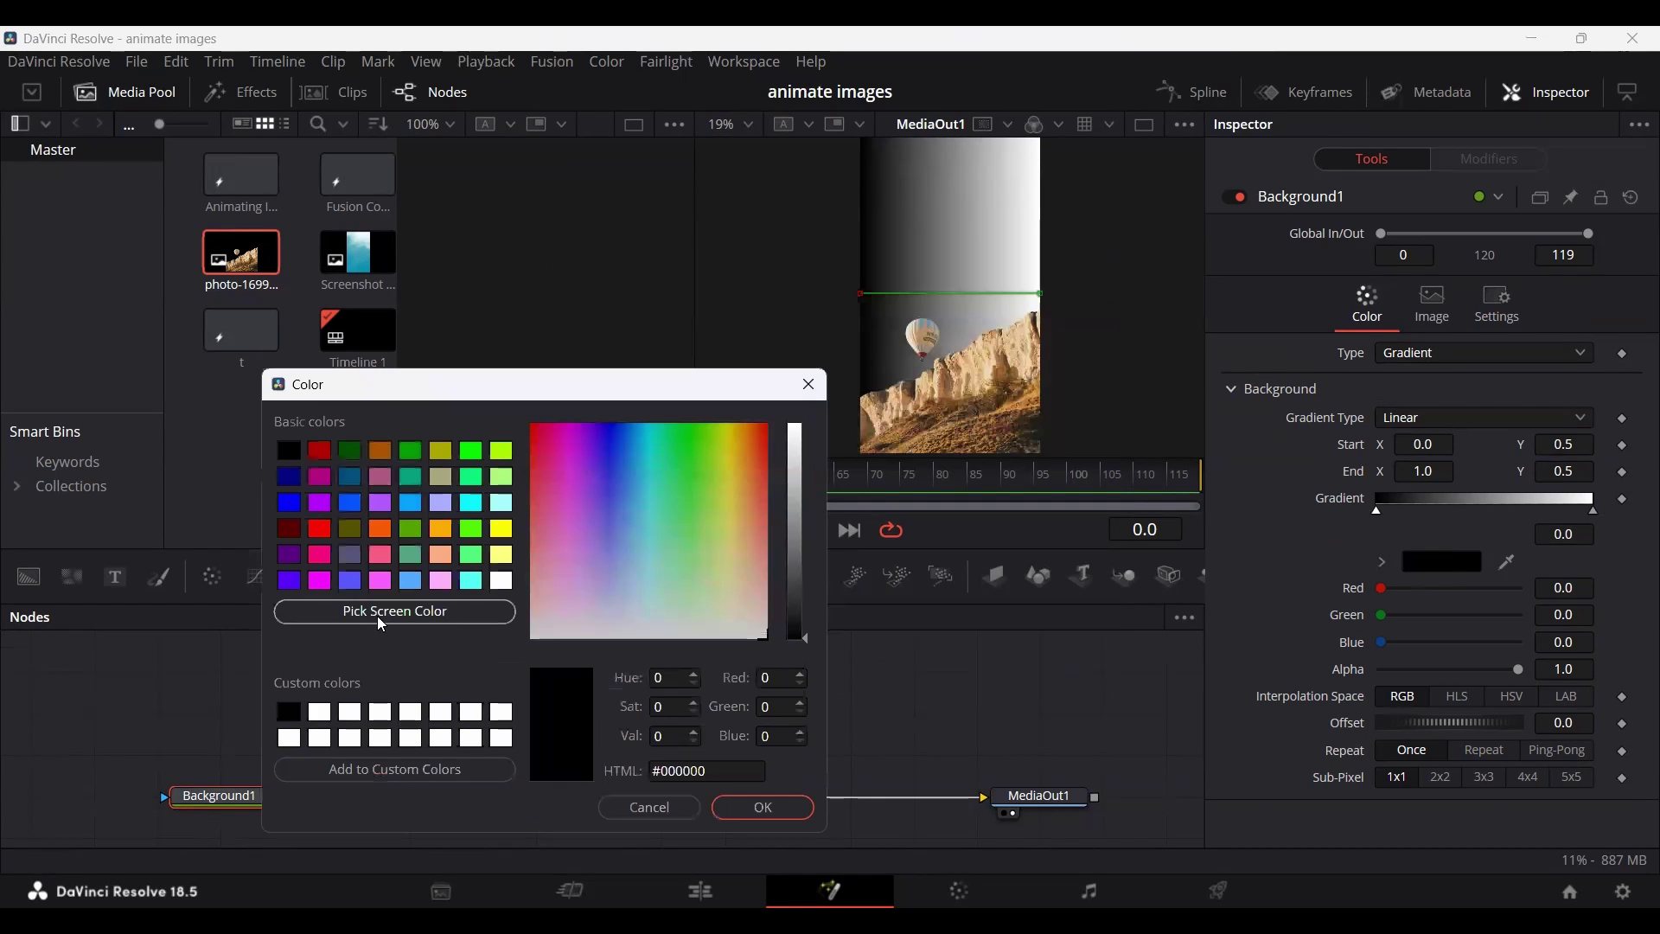
click(394, 619)
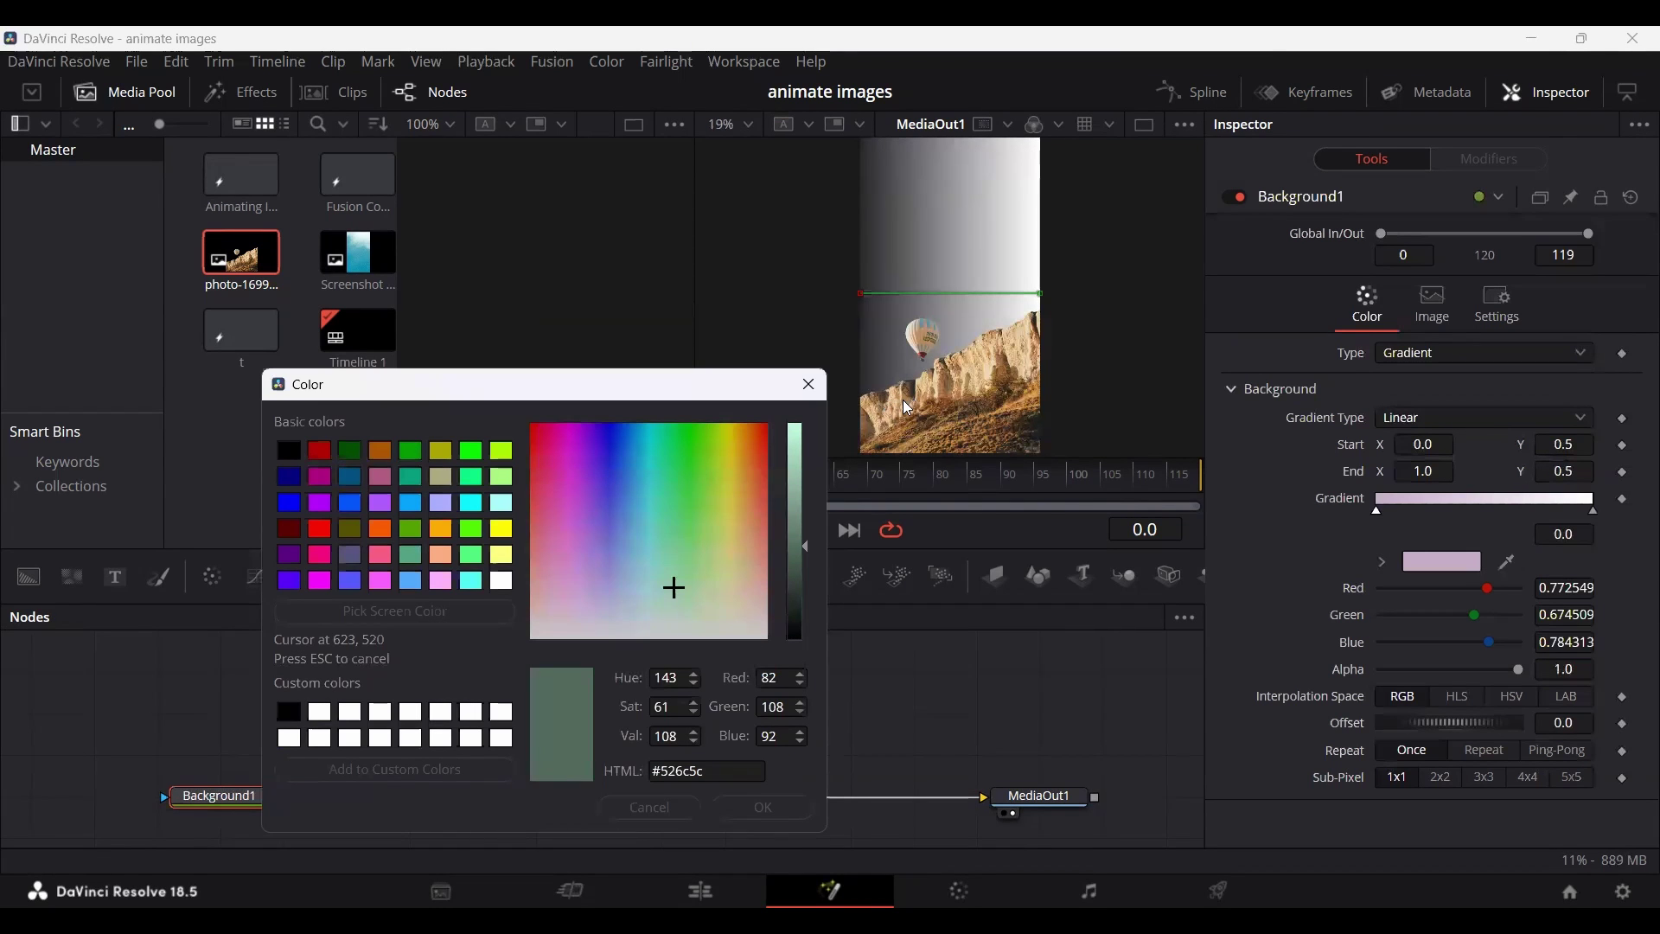
click(905, 400)
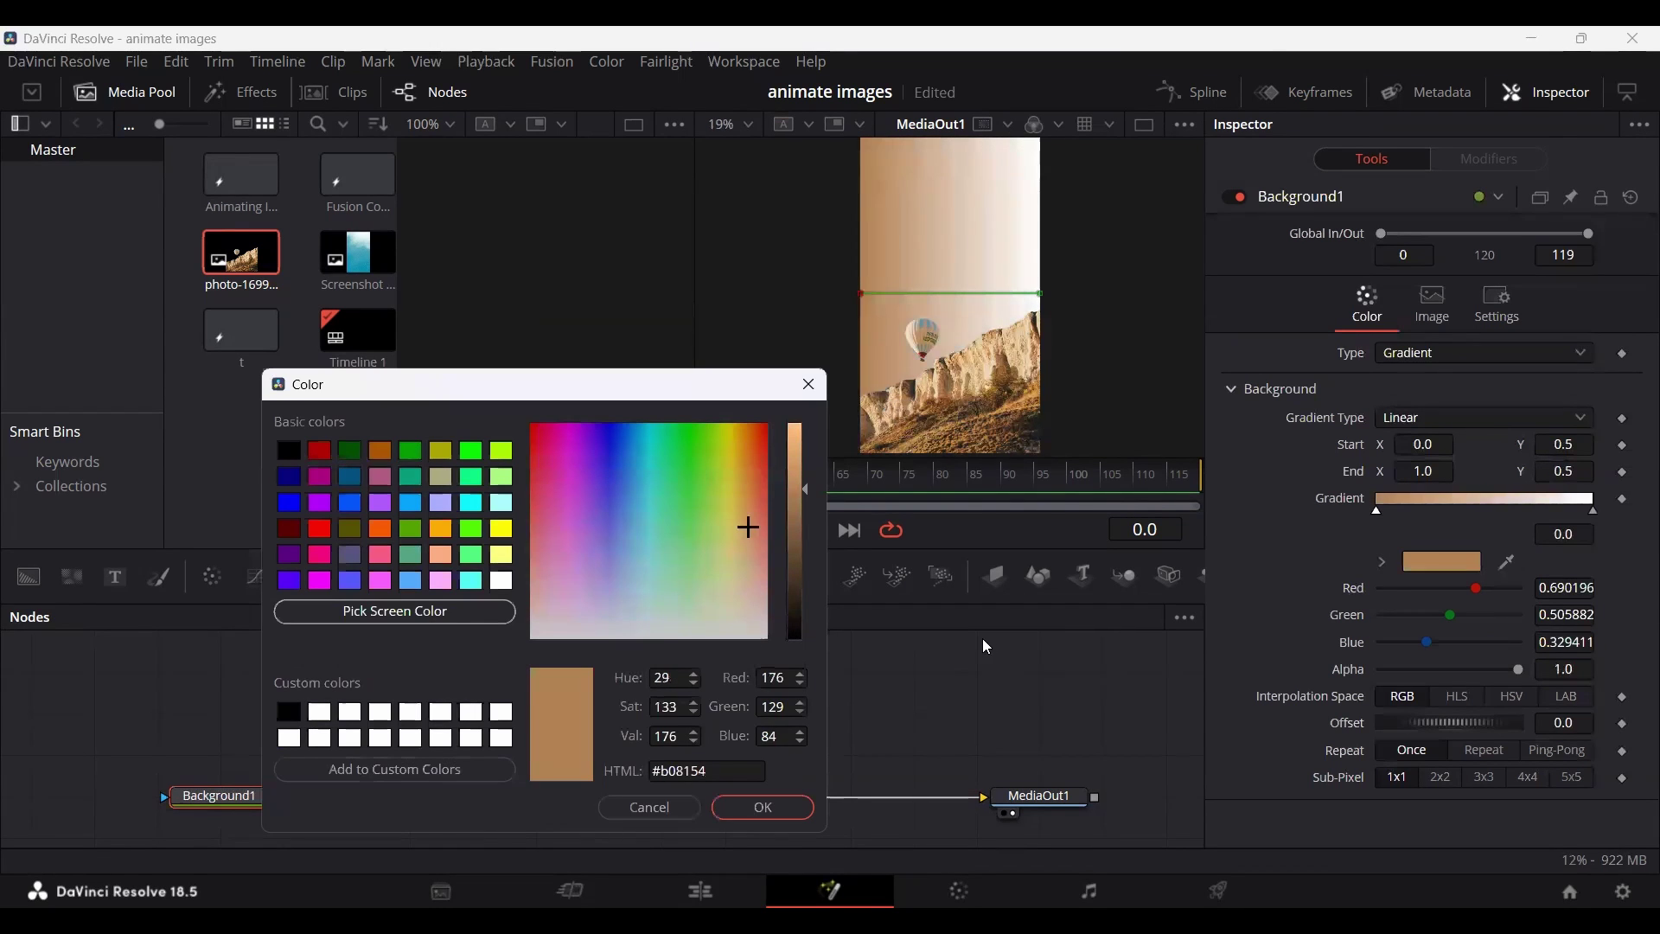
click(729, 807)
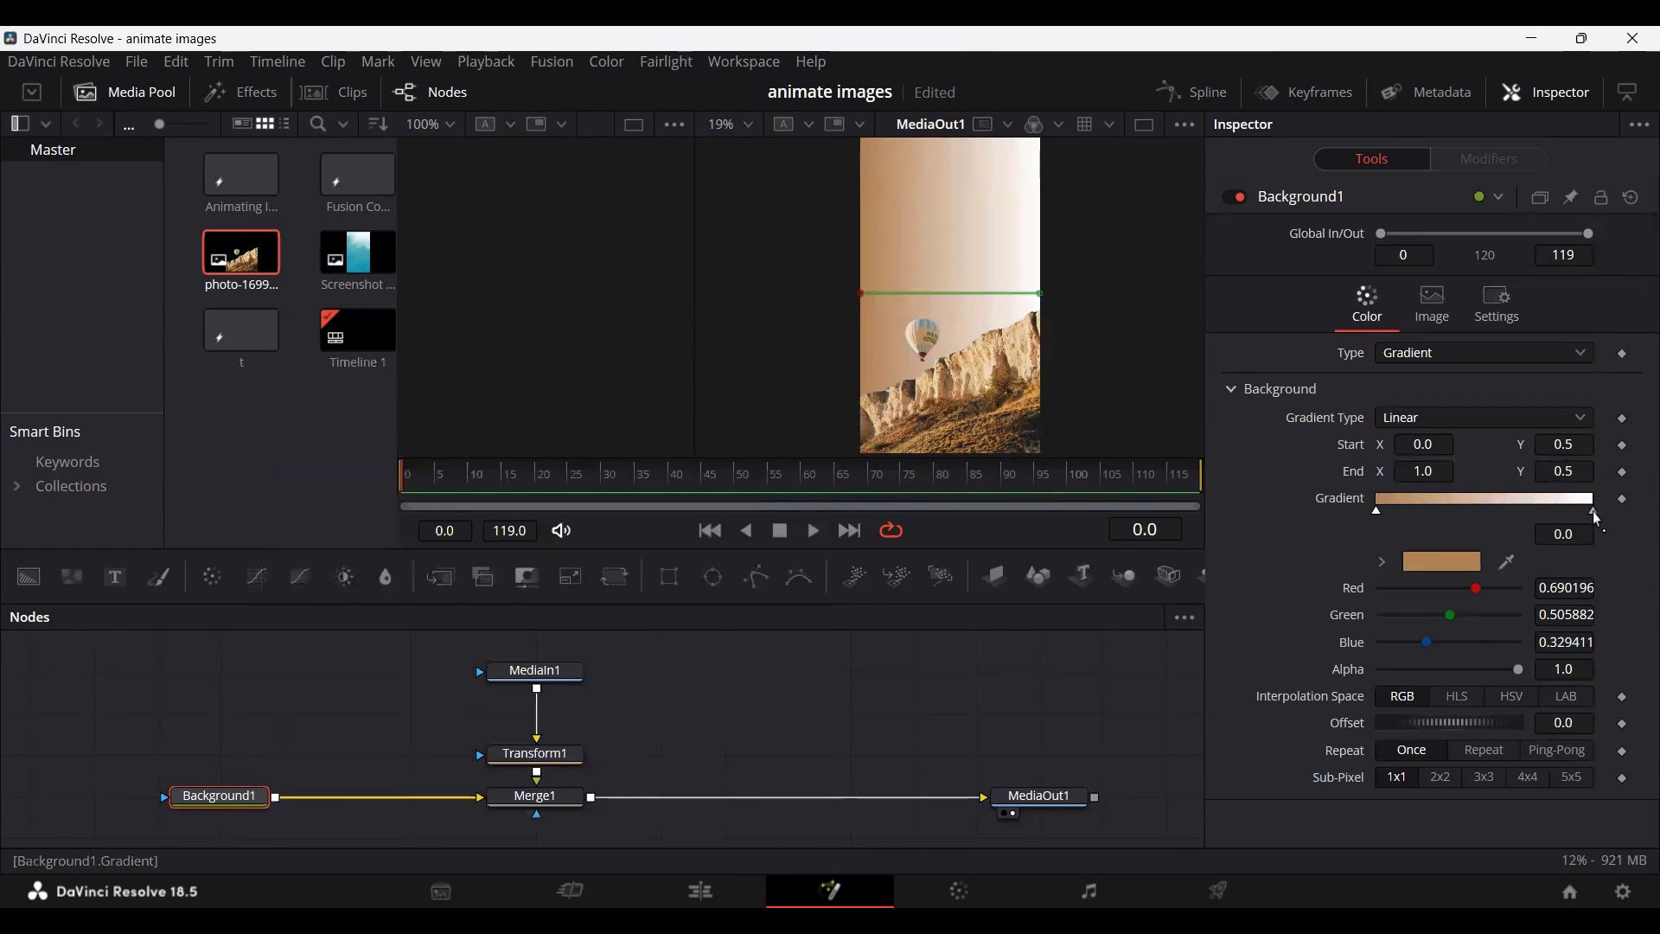
Make the gradient's end stop pale beige (#e3c9a1) and raise its end point slightly.
click(1595, 518)
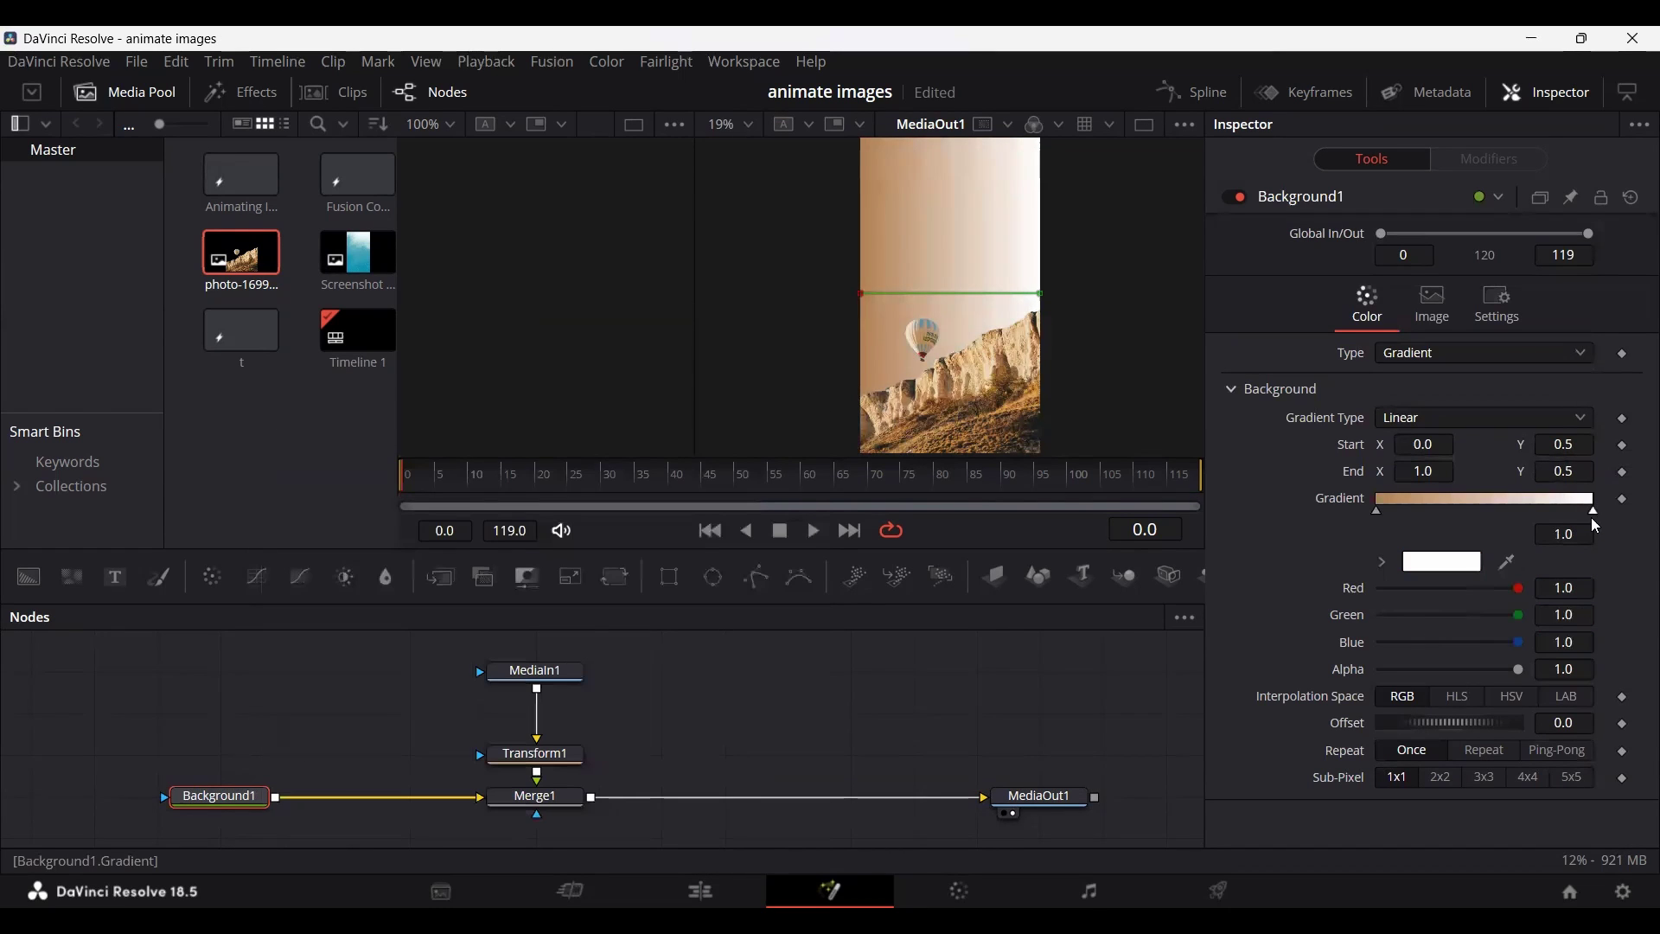
click(1435, 564)
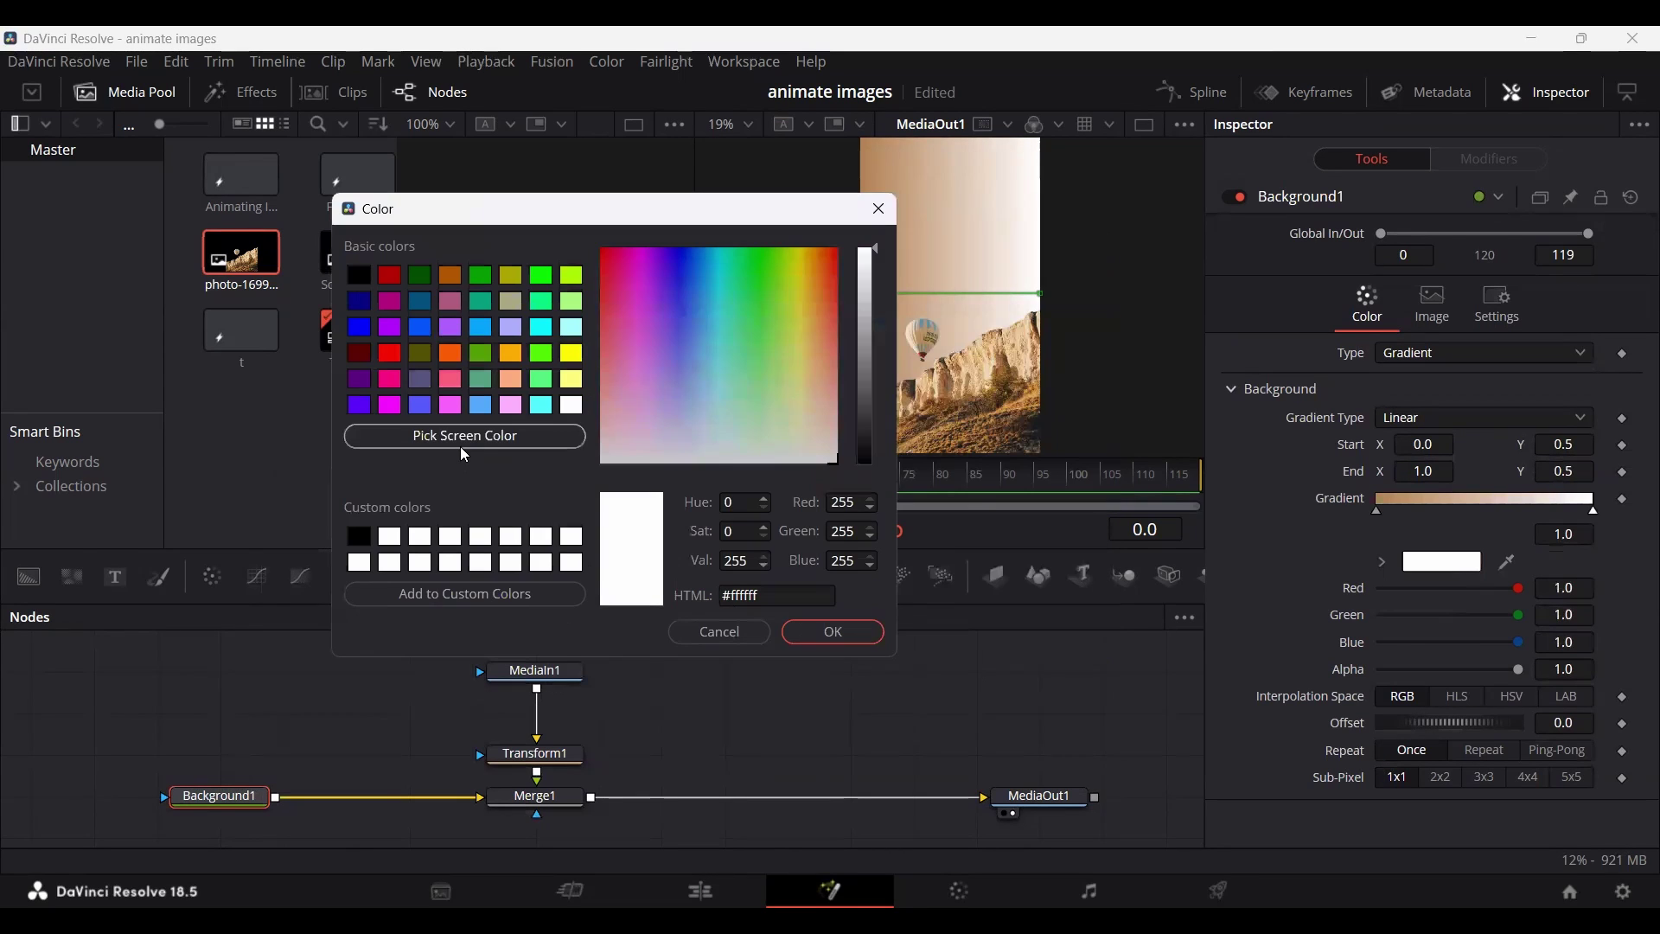
click(462, 442)
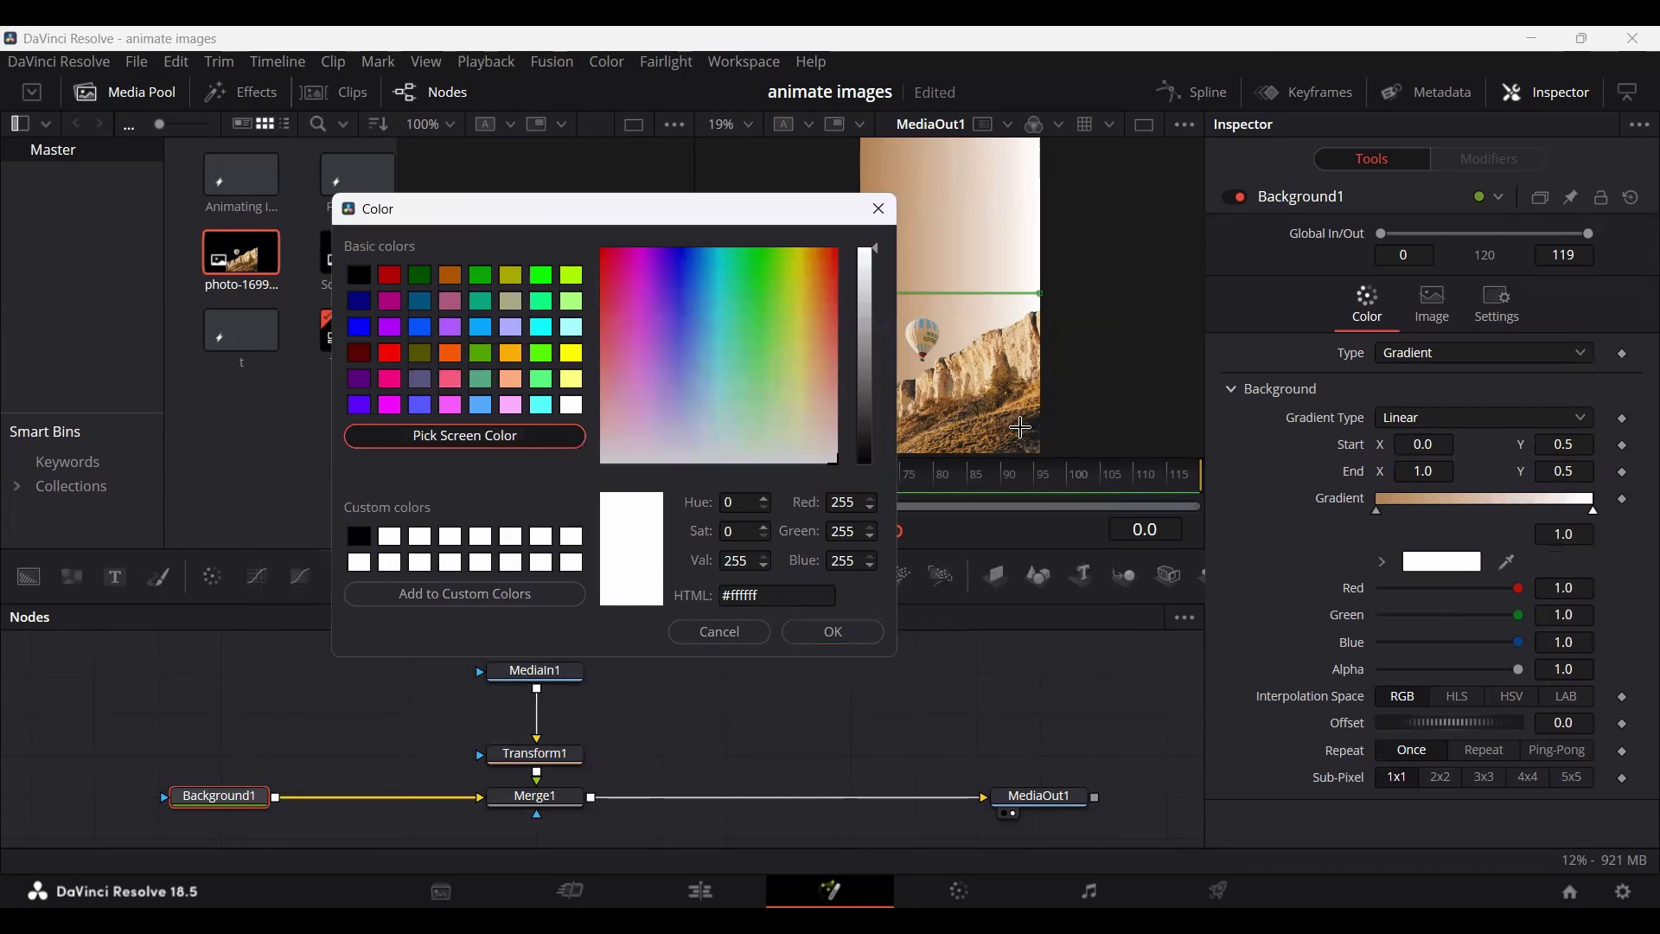
click(1021, 427)
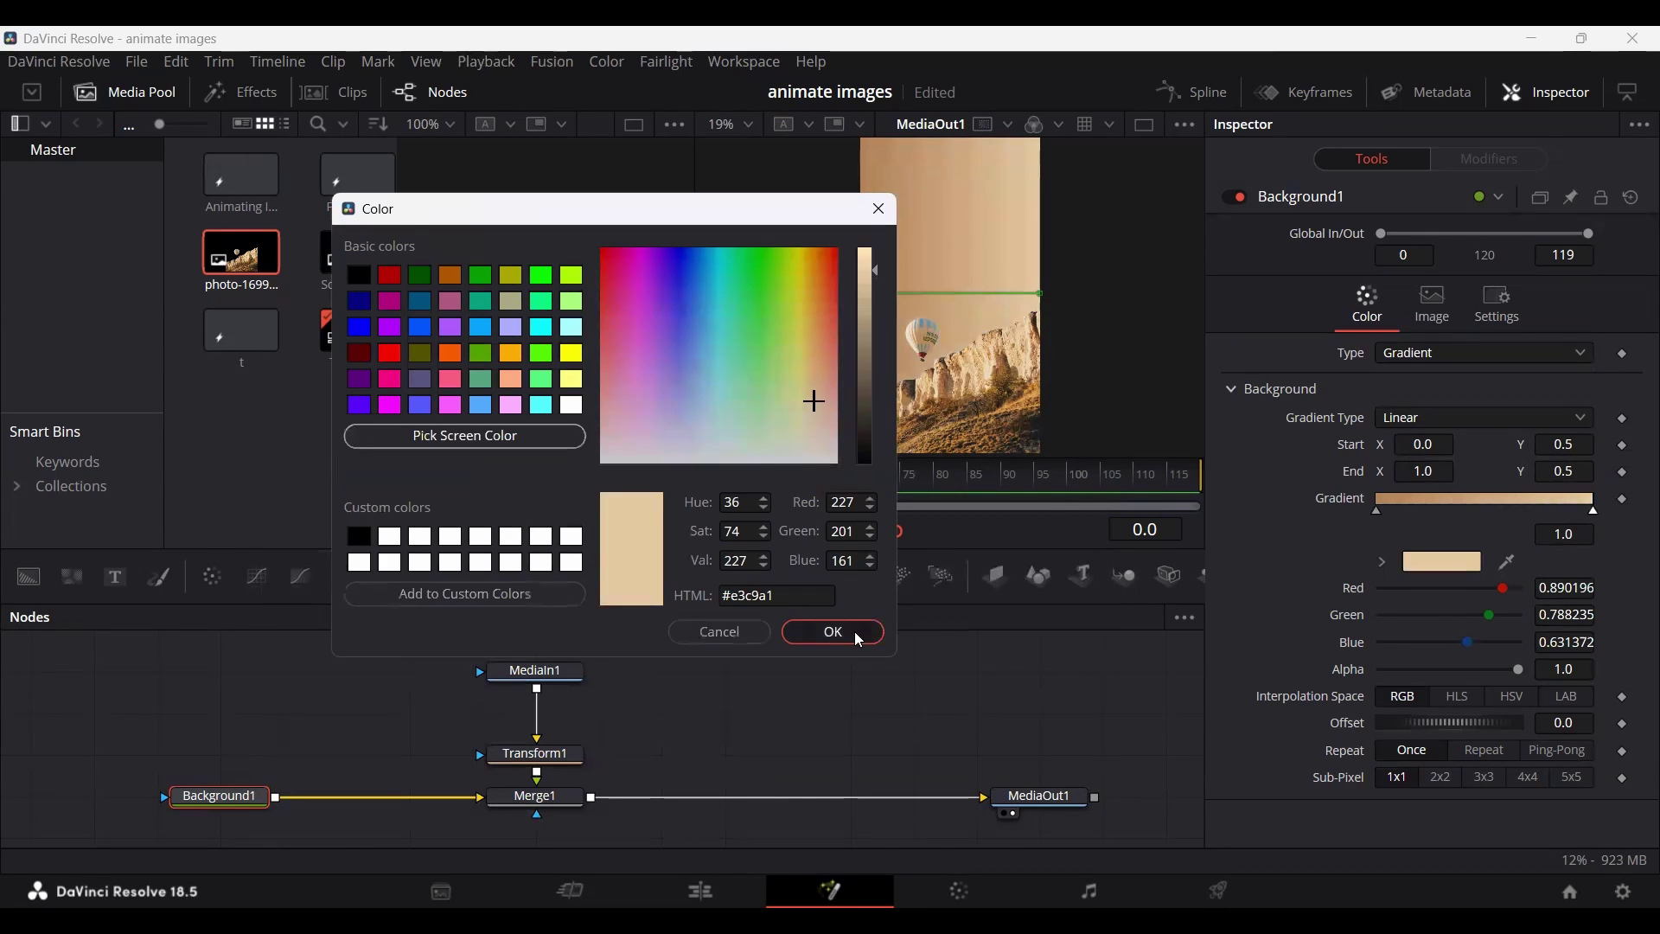
click(875, 208)
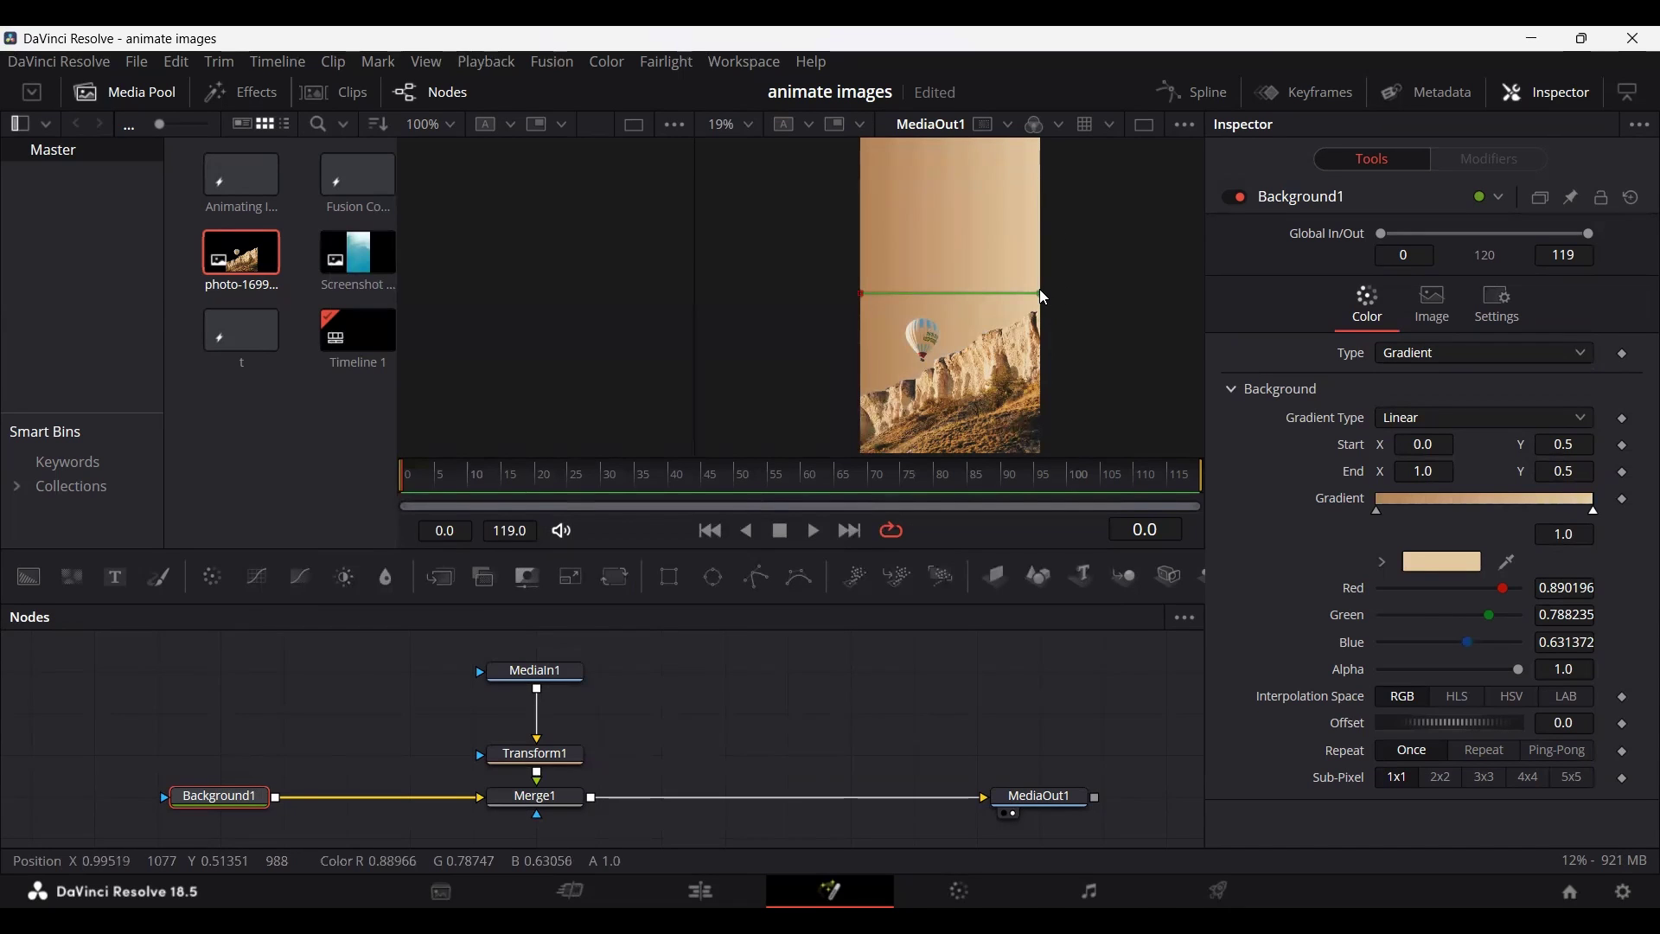
drag(1039, 293, 1036, 264)
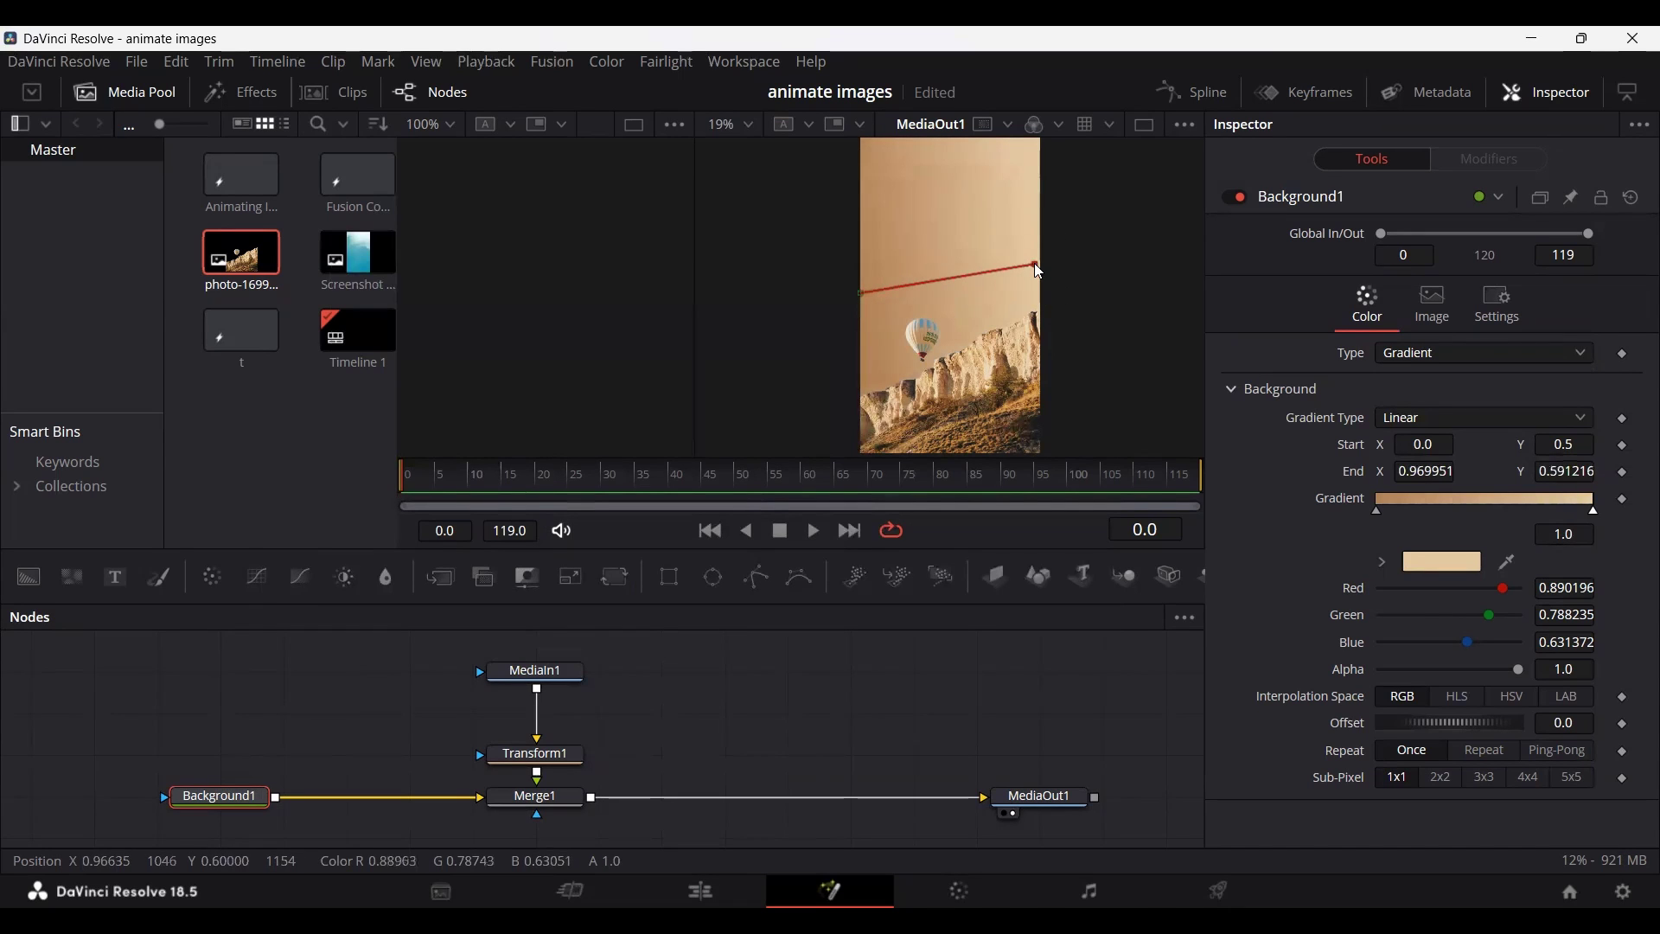
click(876, 688)
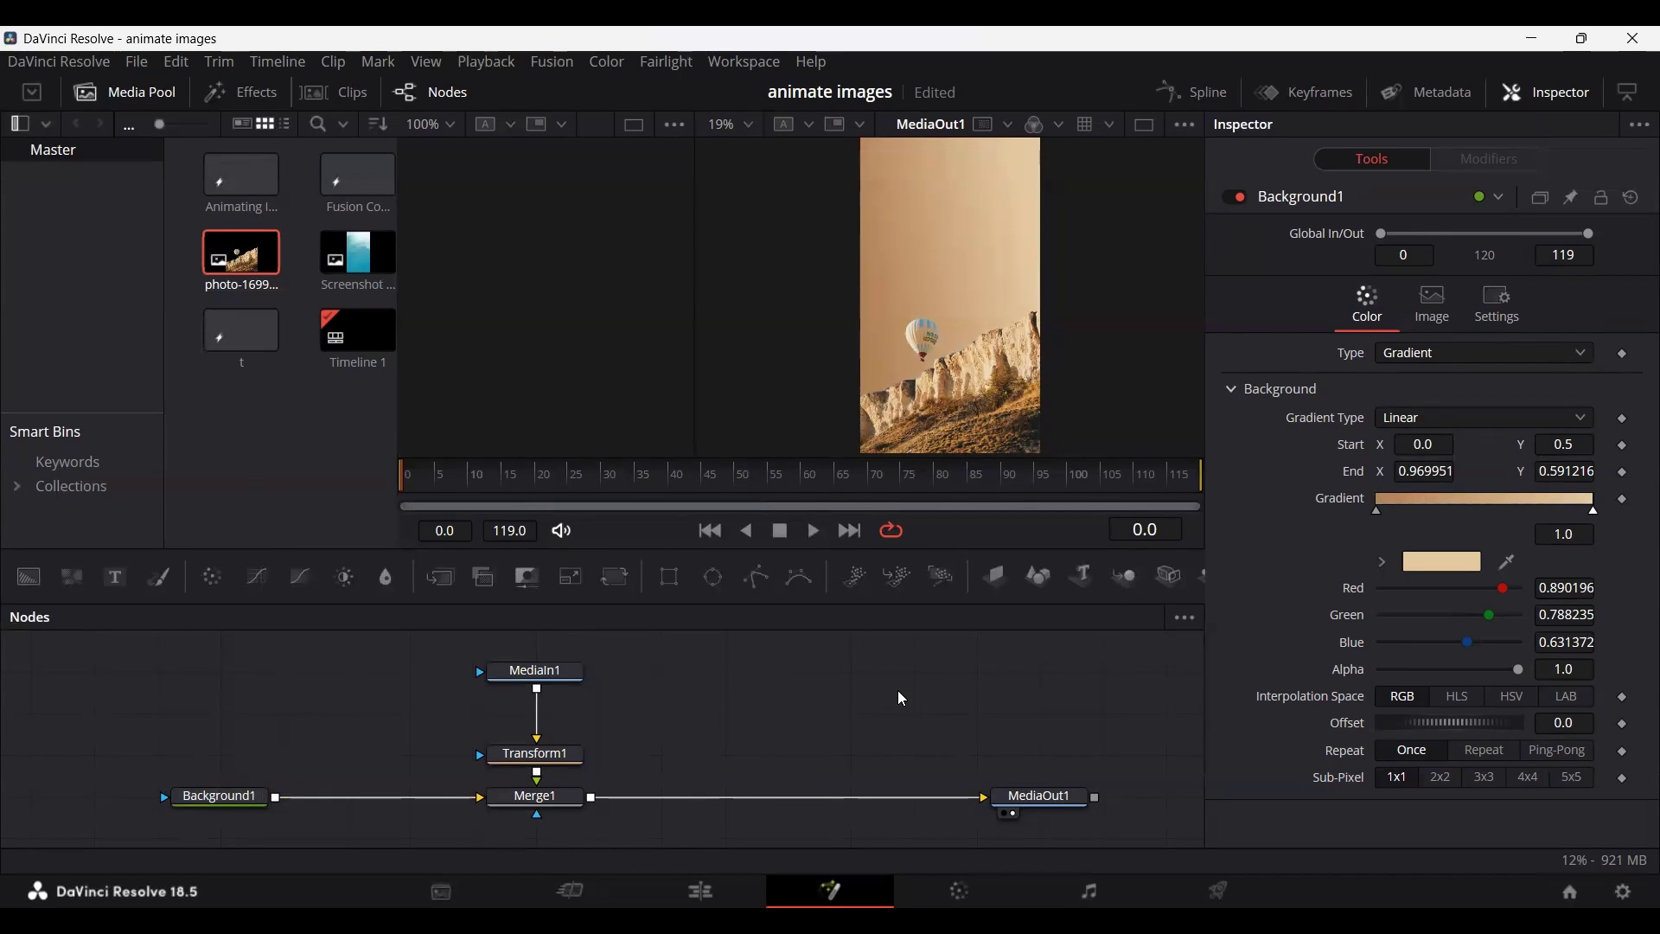
Add a Polygon node and trace a closed outline around the hot-air balloon.
drag(536, 754, 347, 752)
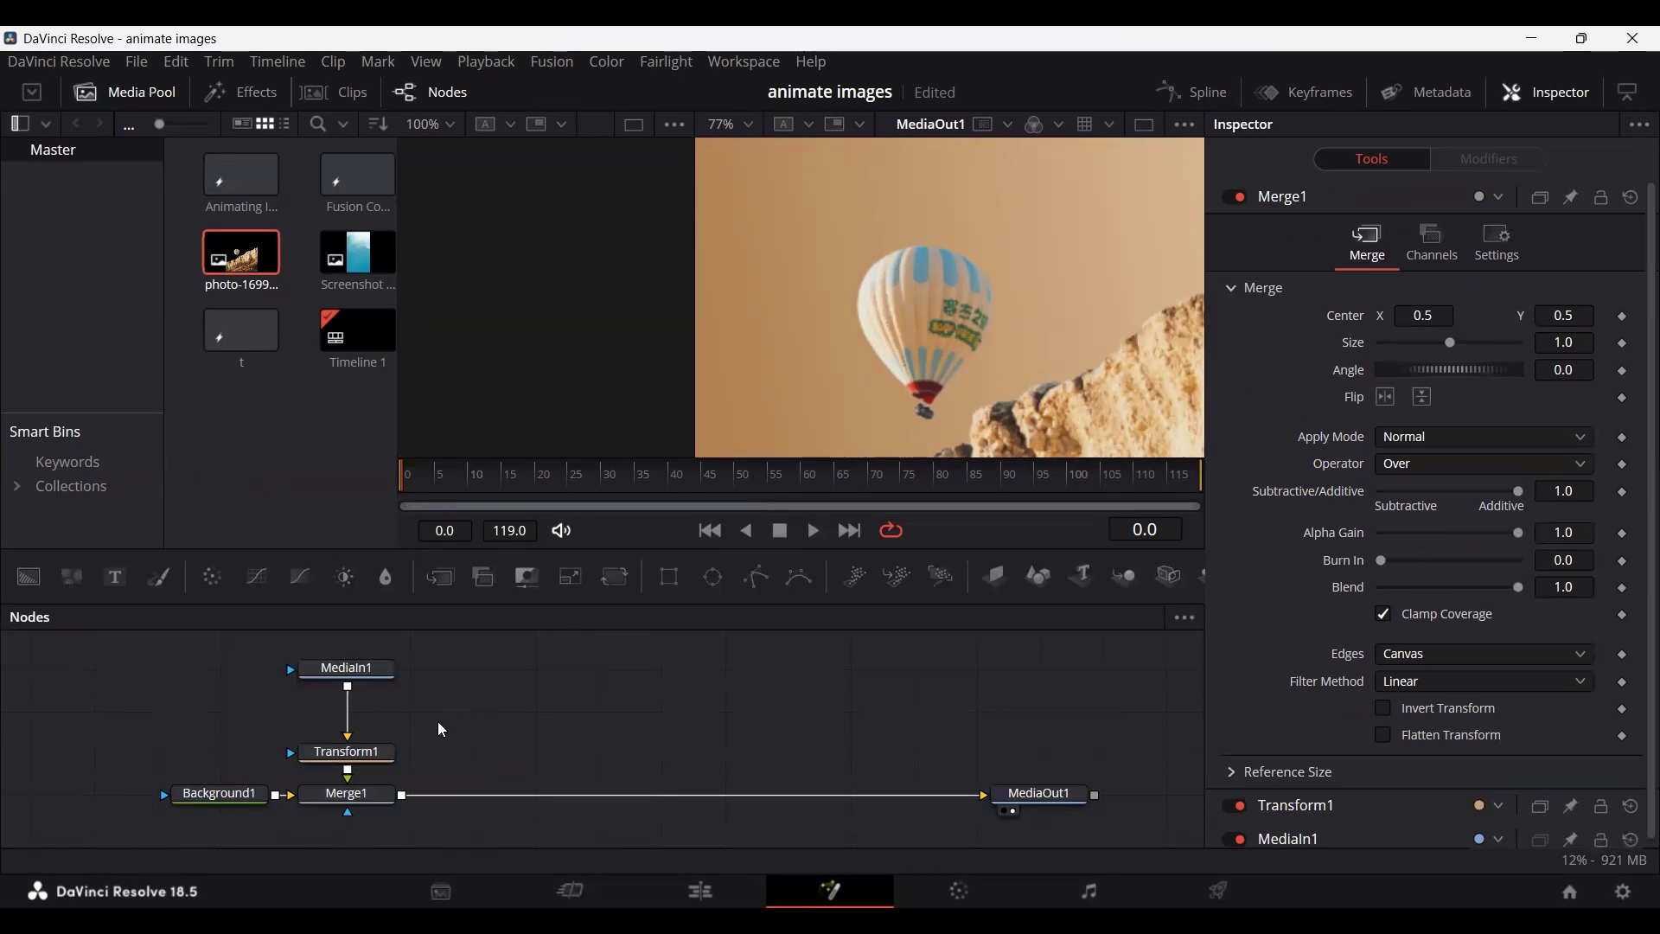
drag(348, 678, 350, 719)
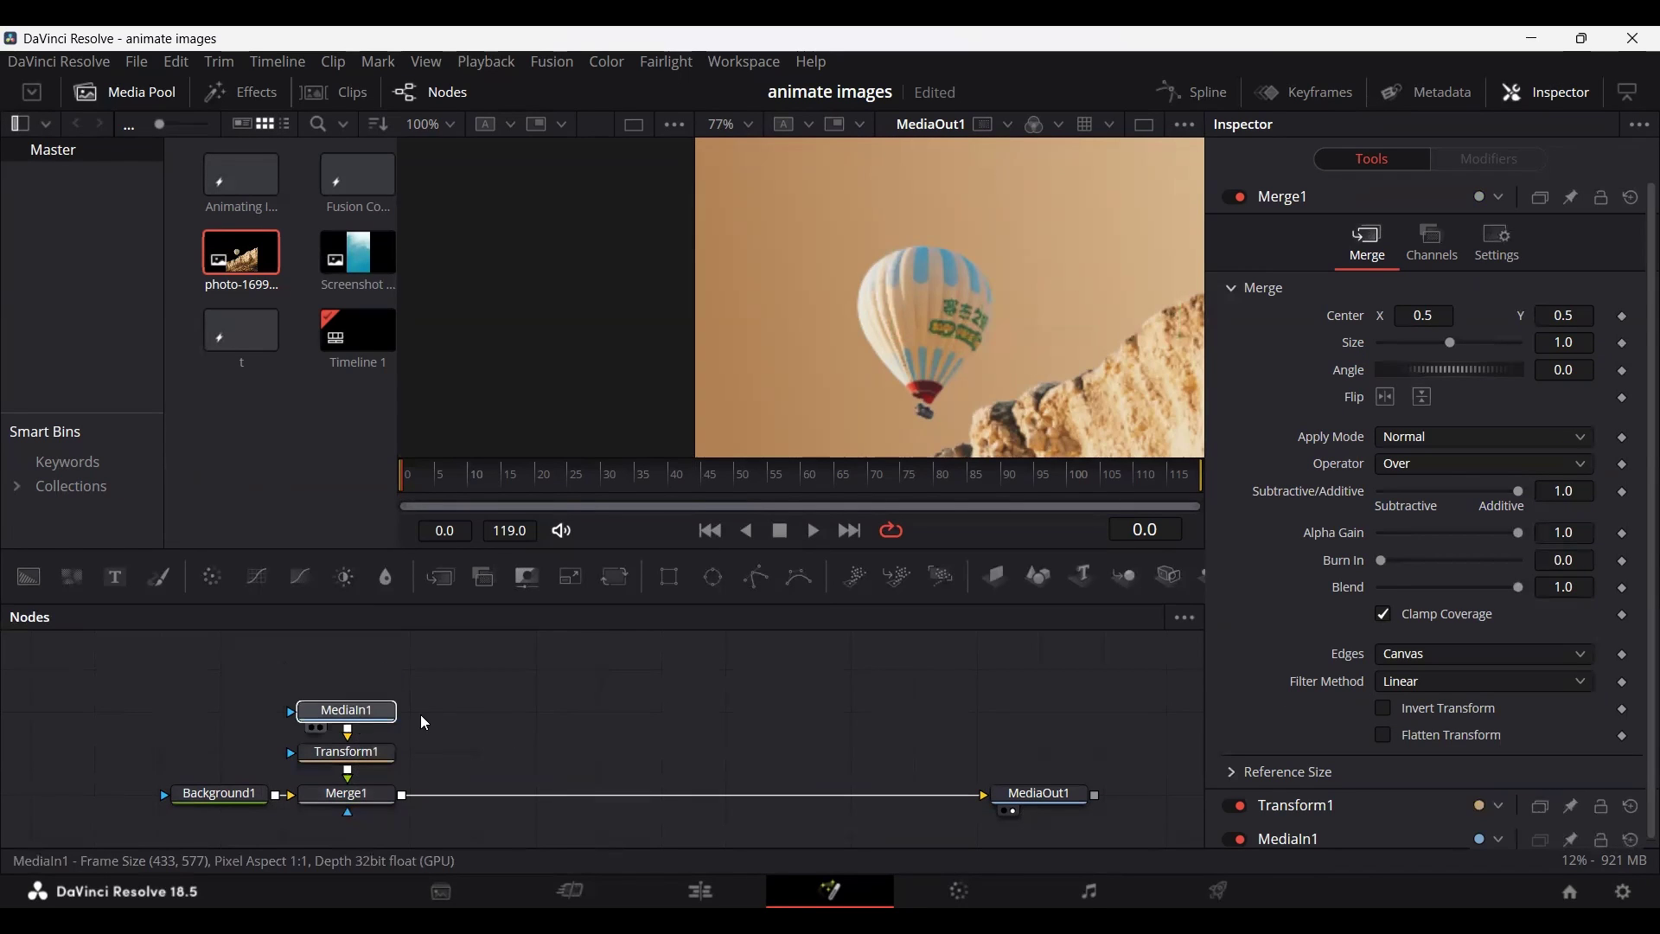
drag(757, 576, 362, 685)
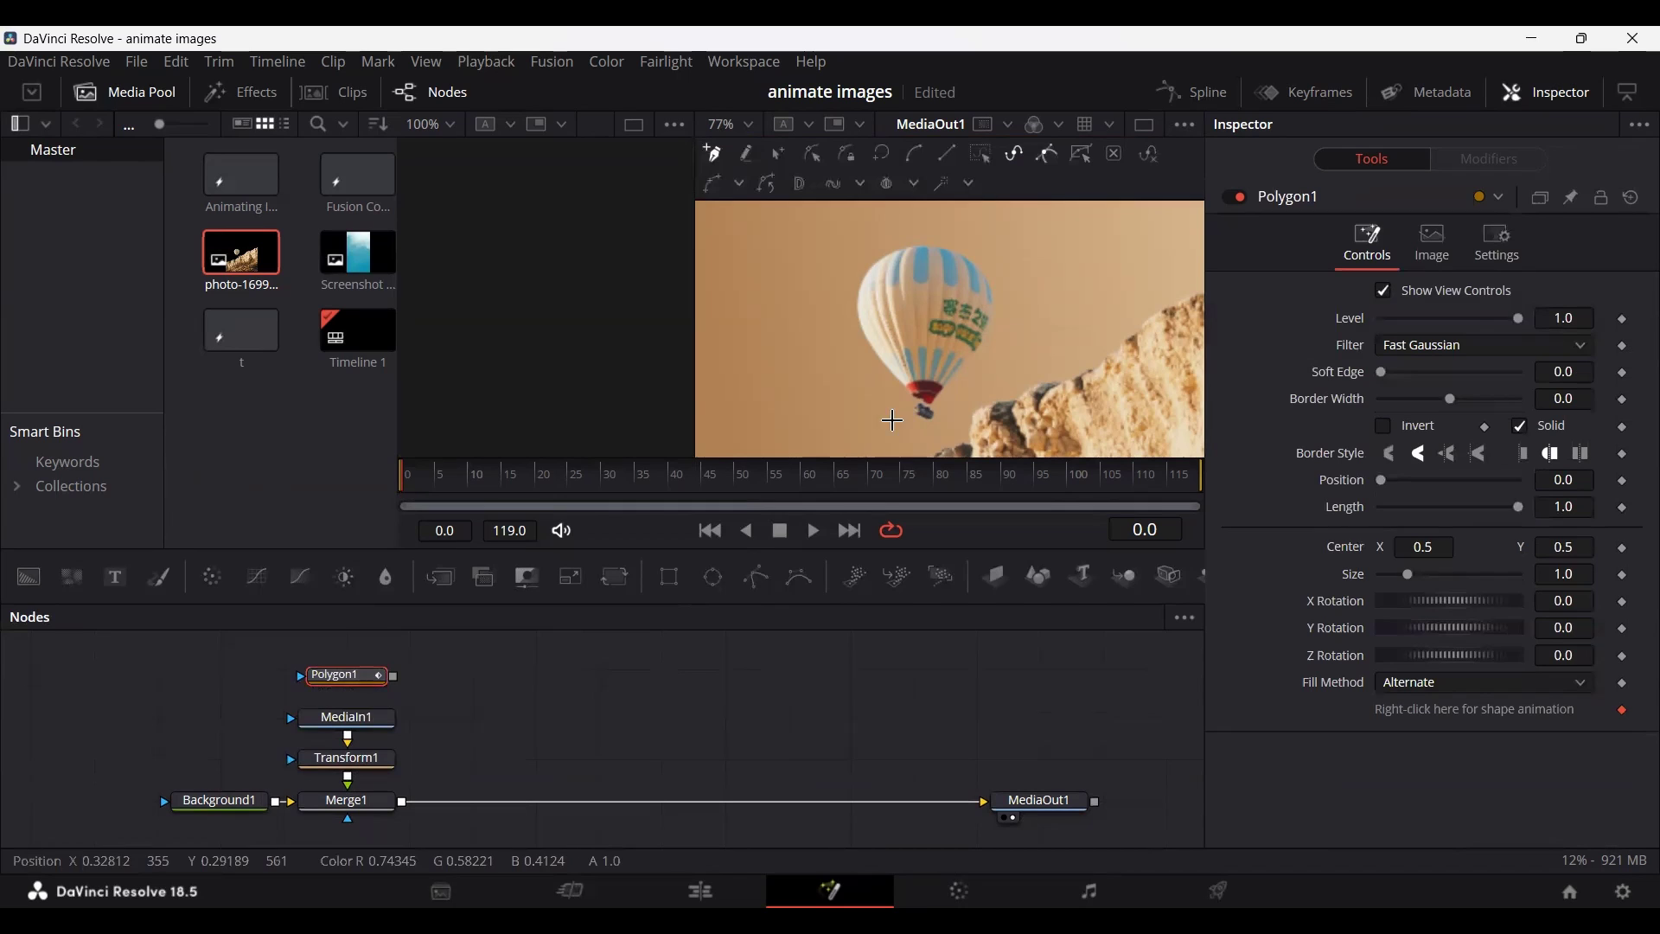
click(868, 440)
drag(924, 426, 950, 419)
click(1004, 354)
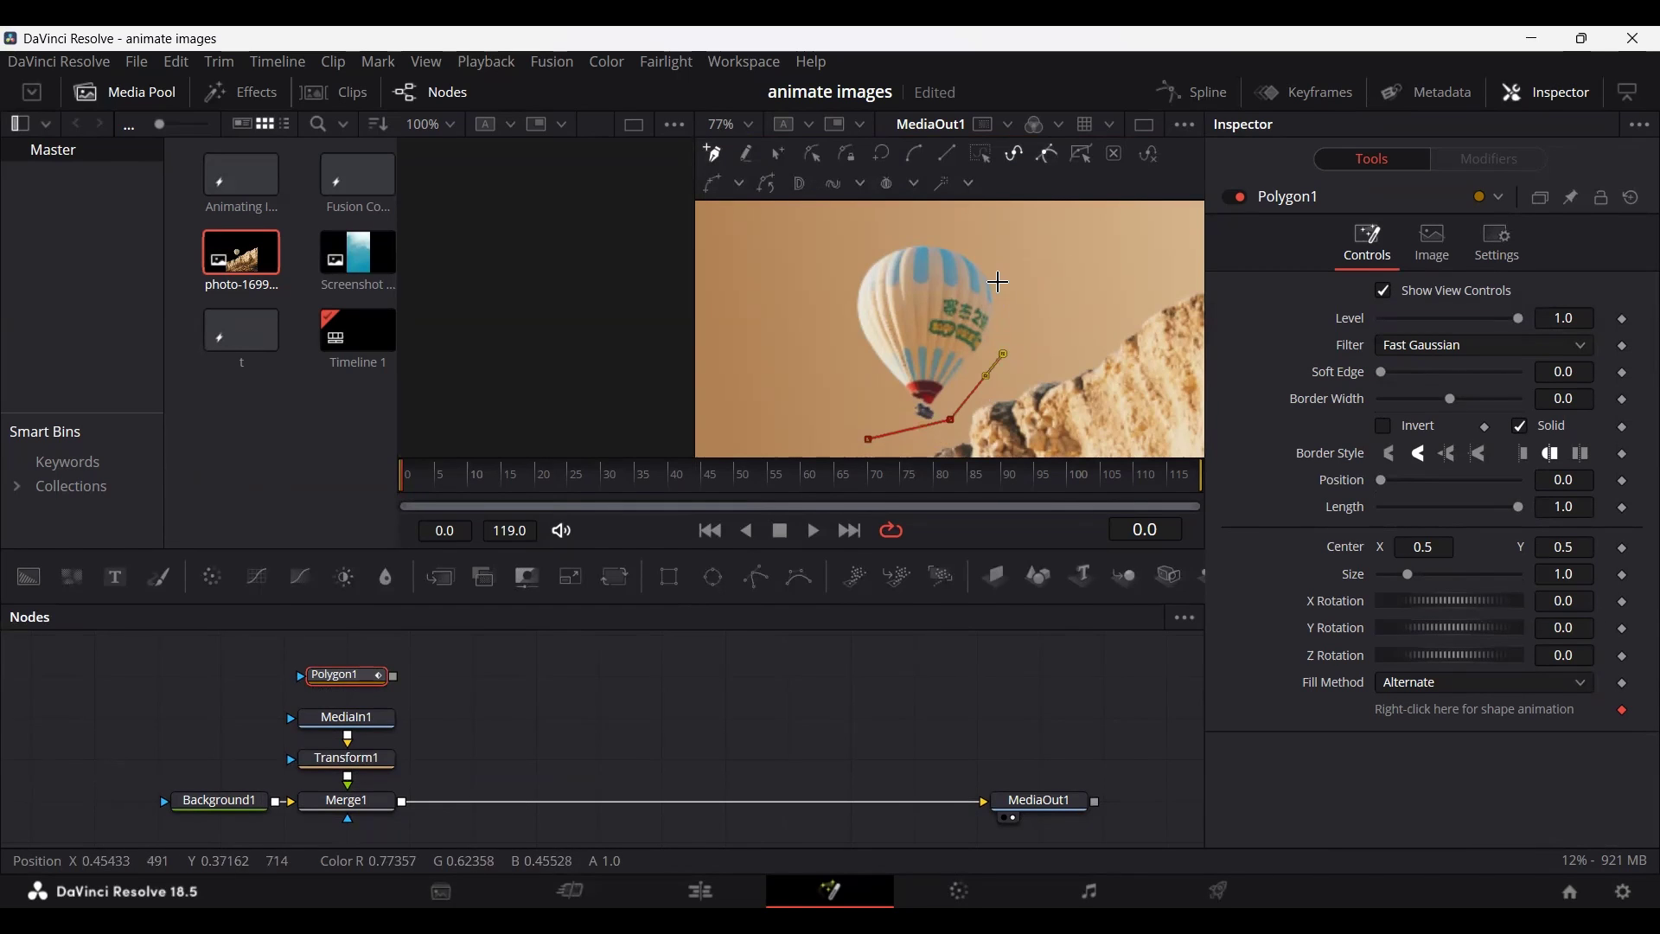
click(999, 284)
click(975, 238)
click(906, 231)
click(841, 256)
click(833, 327)
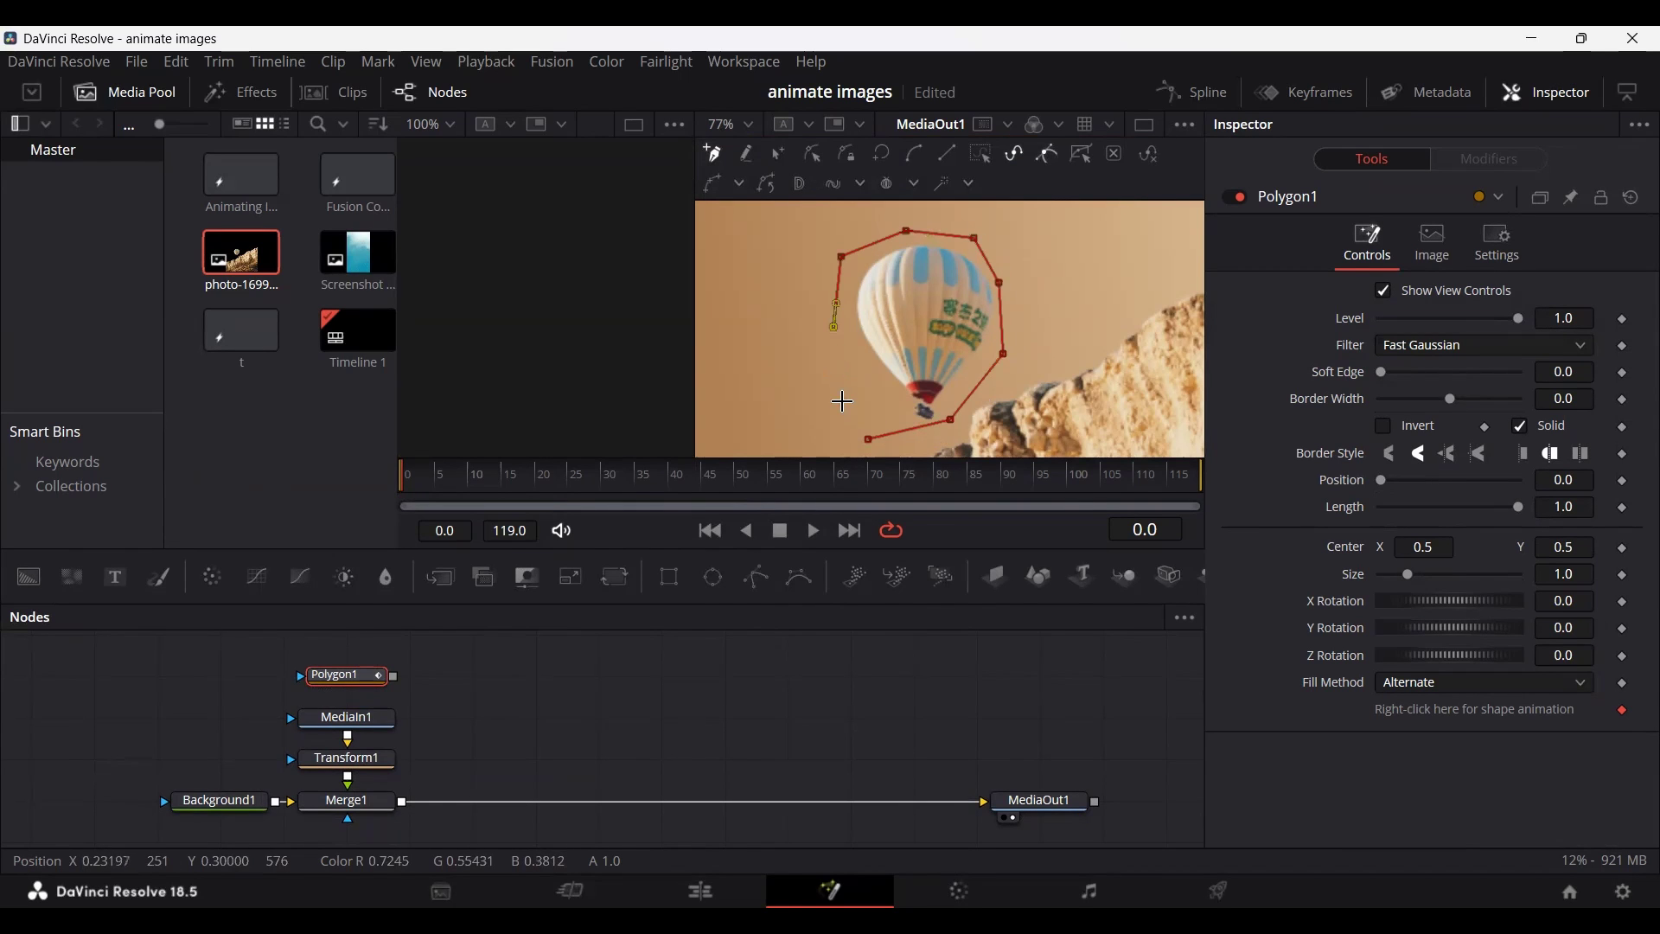
click(844, 403)
click(868, 439)
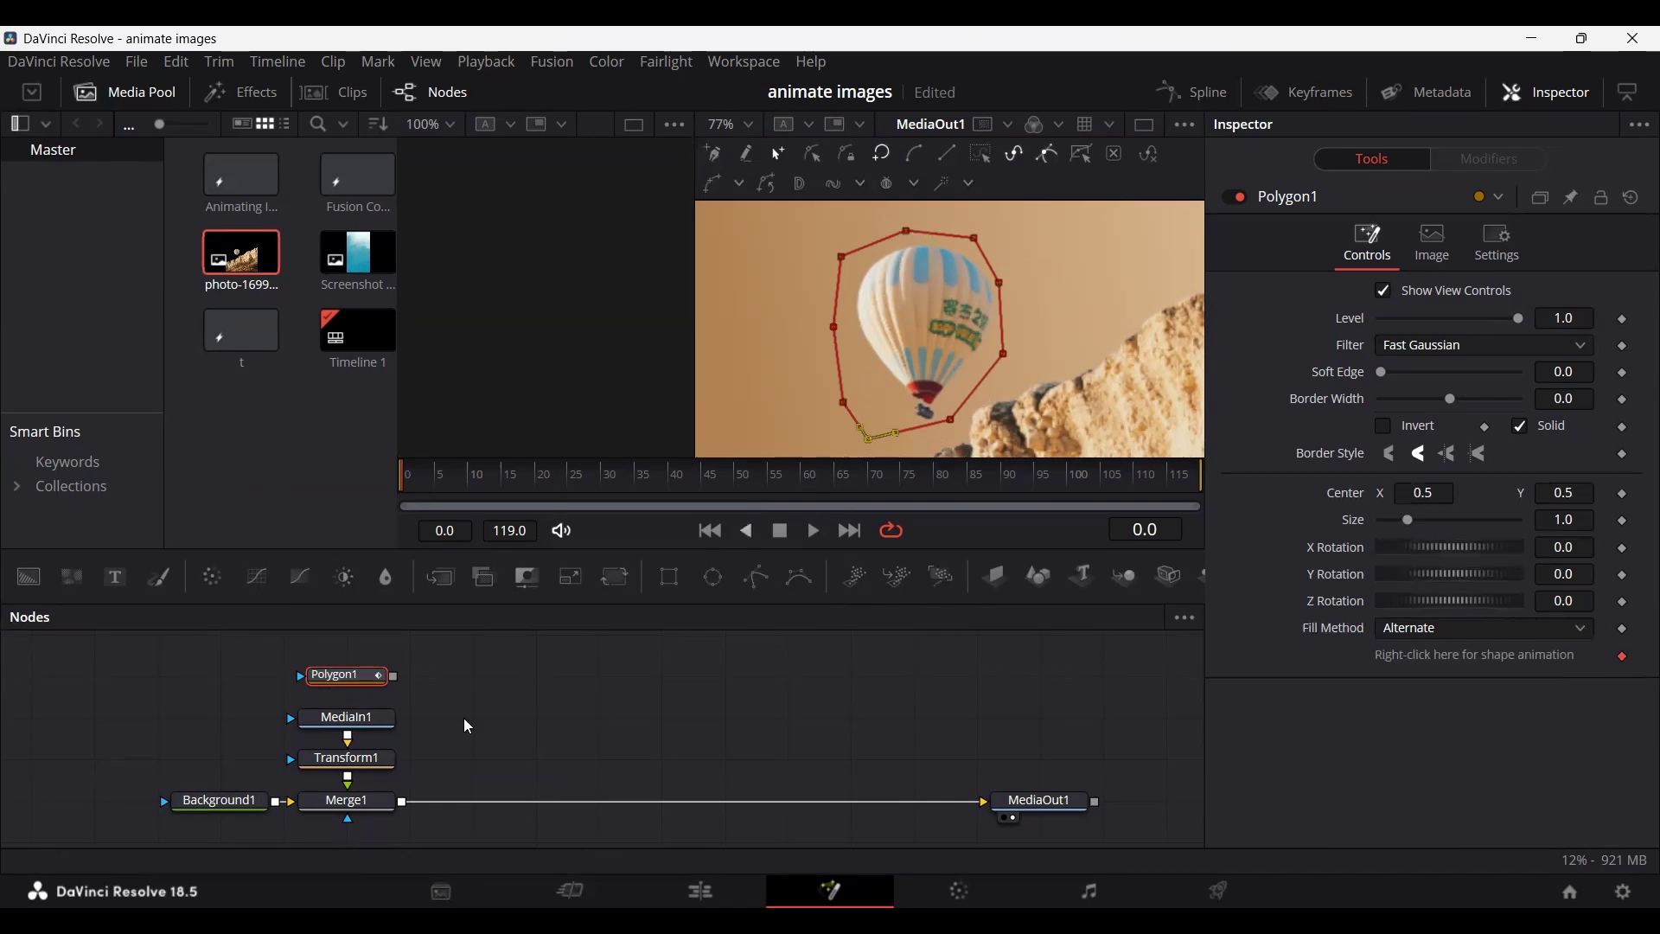
Connect the polygon to MediaIn1's mask input and reshape it to fit the balloon.
drag(394, 675, 348, 725)
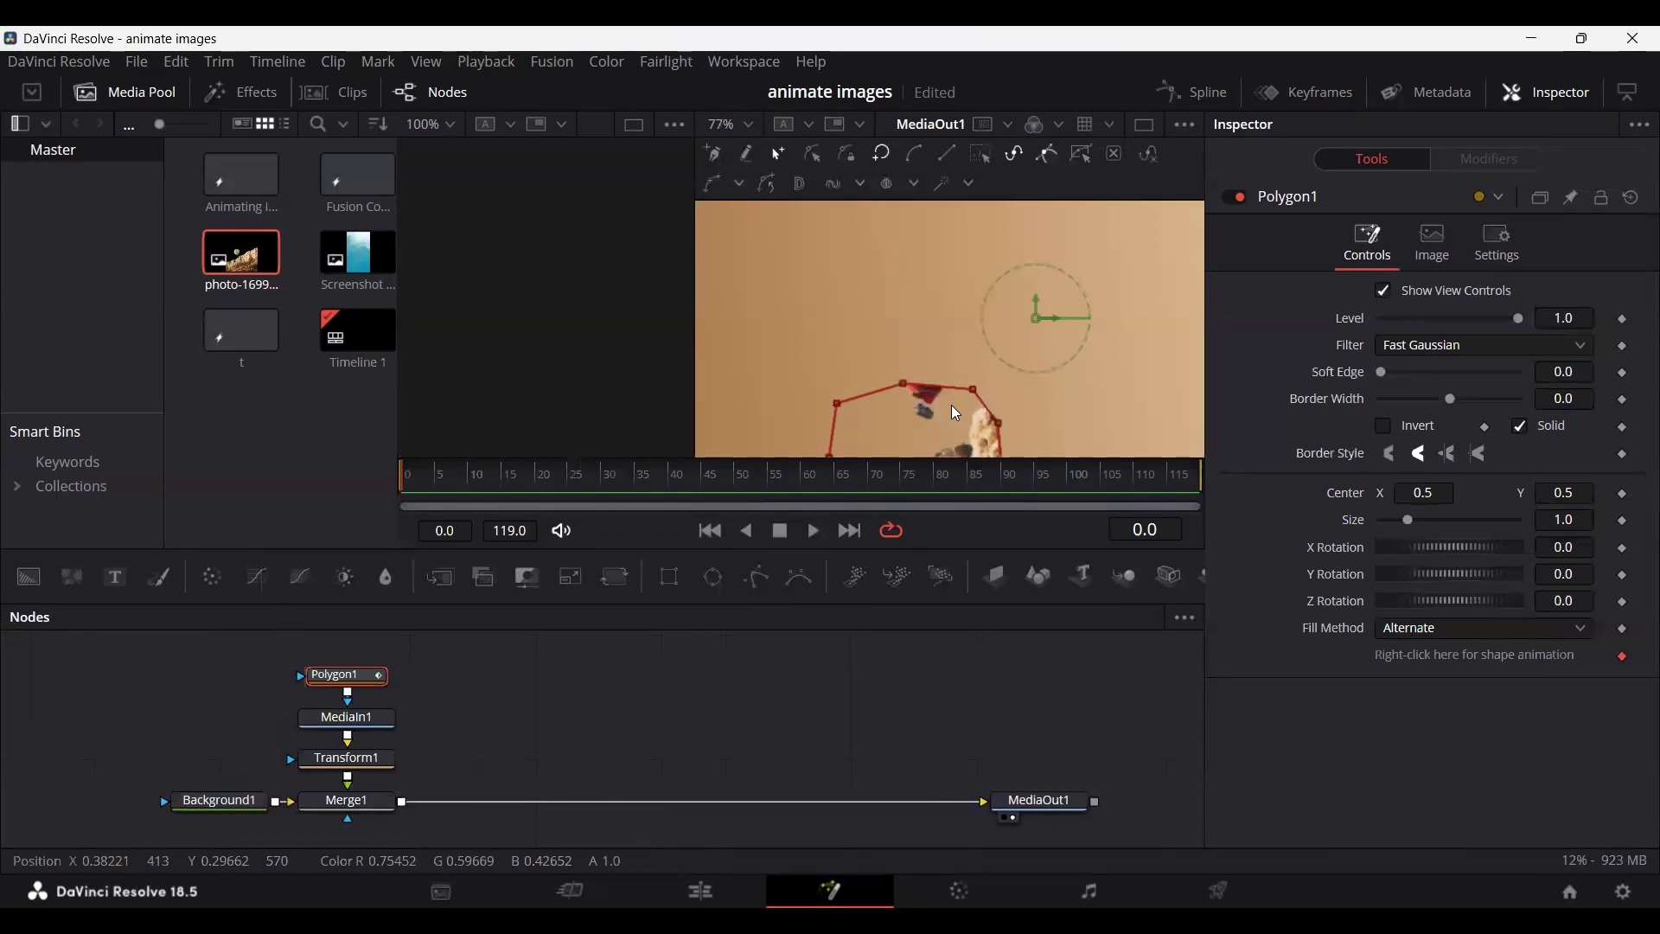
scroll(943, 394, down, 2)
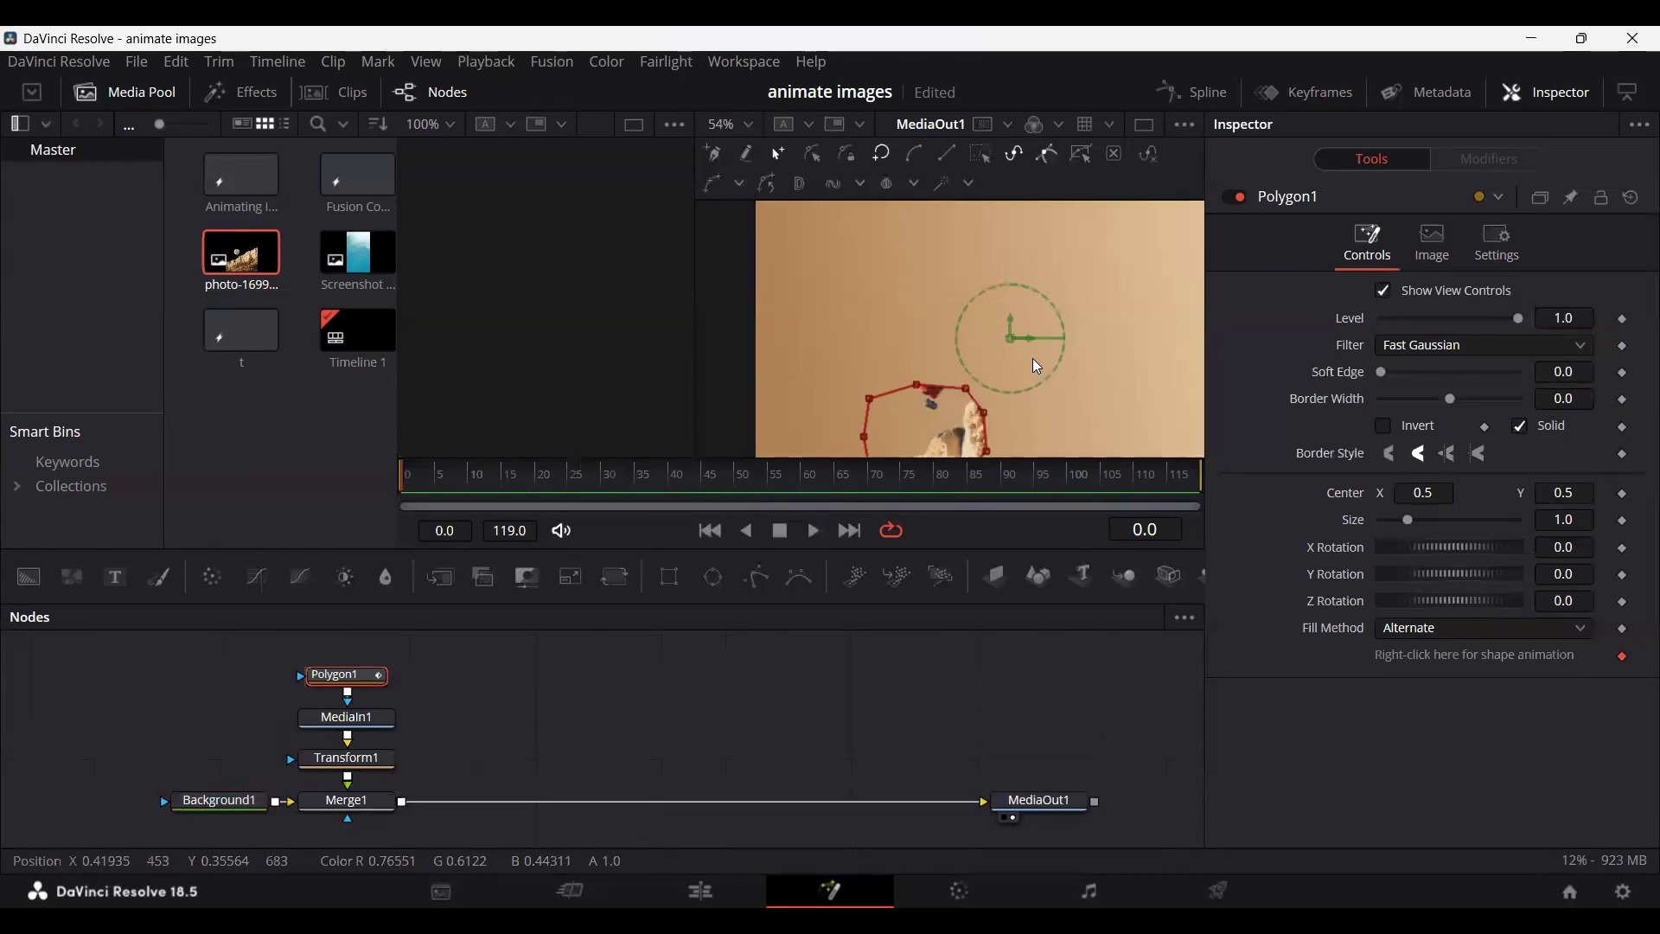
drag(1017, 345, 1016, 238)
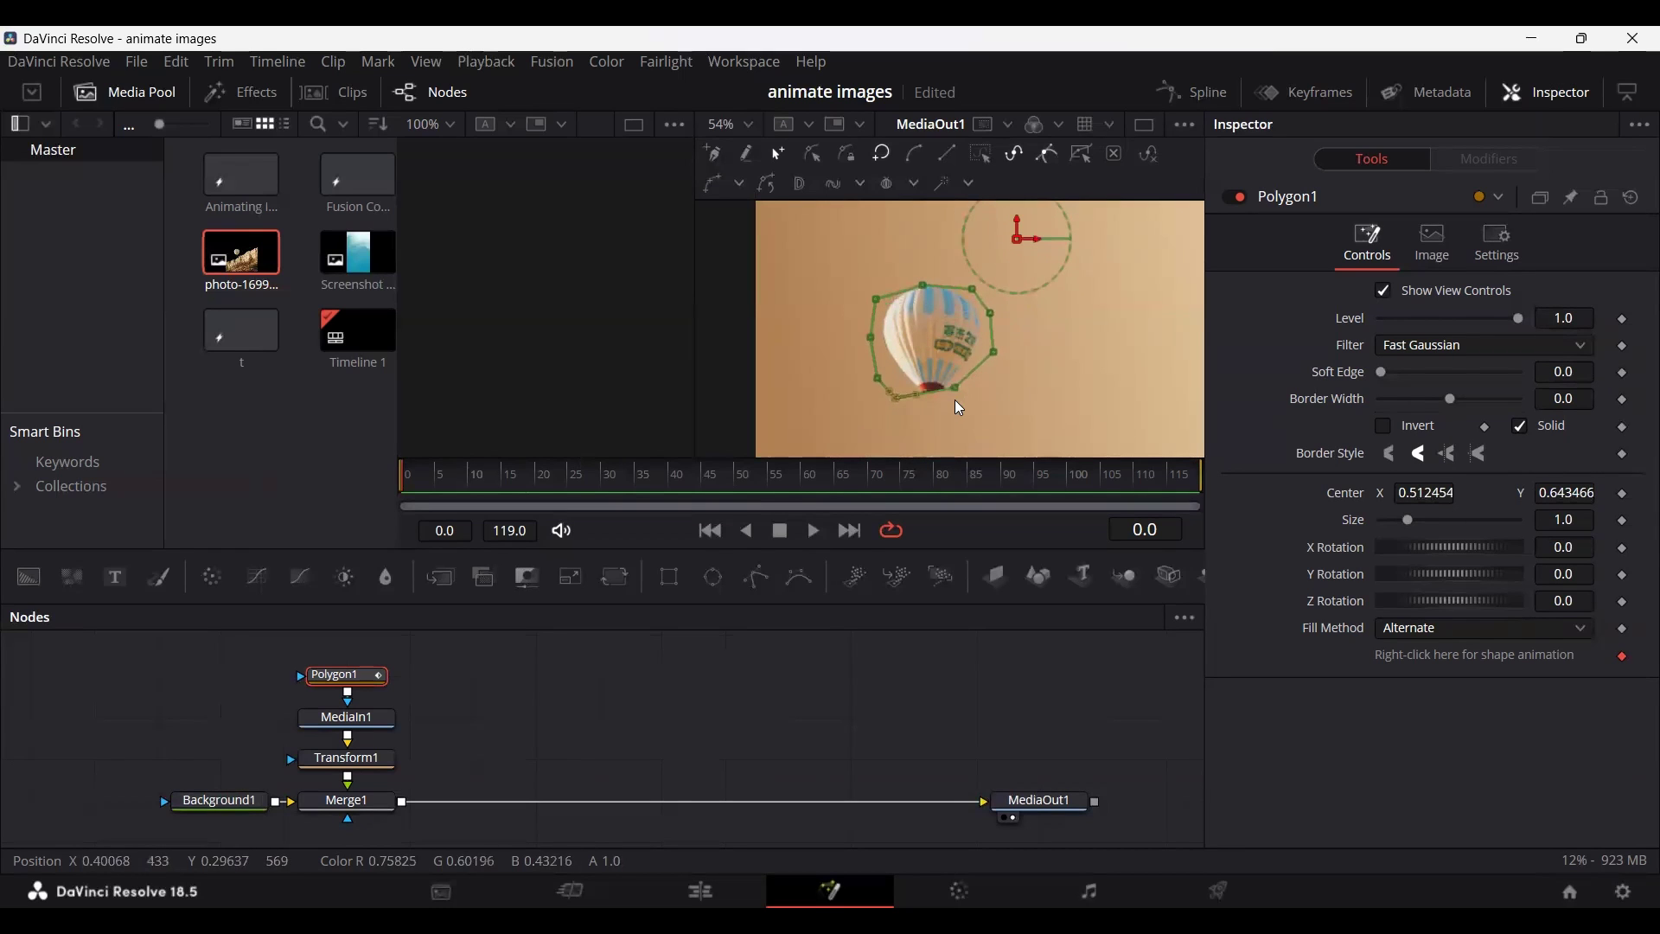
drag(954, 388, 886, 429)
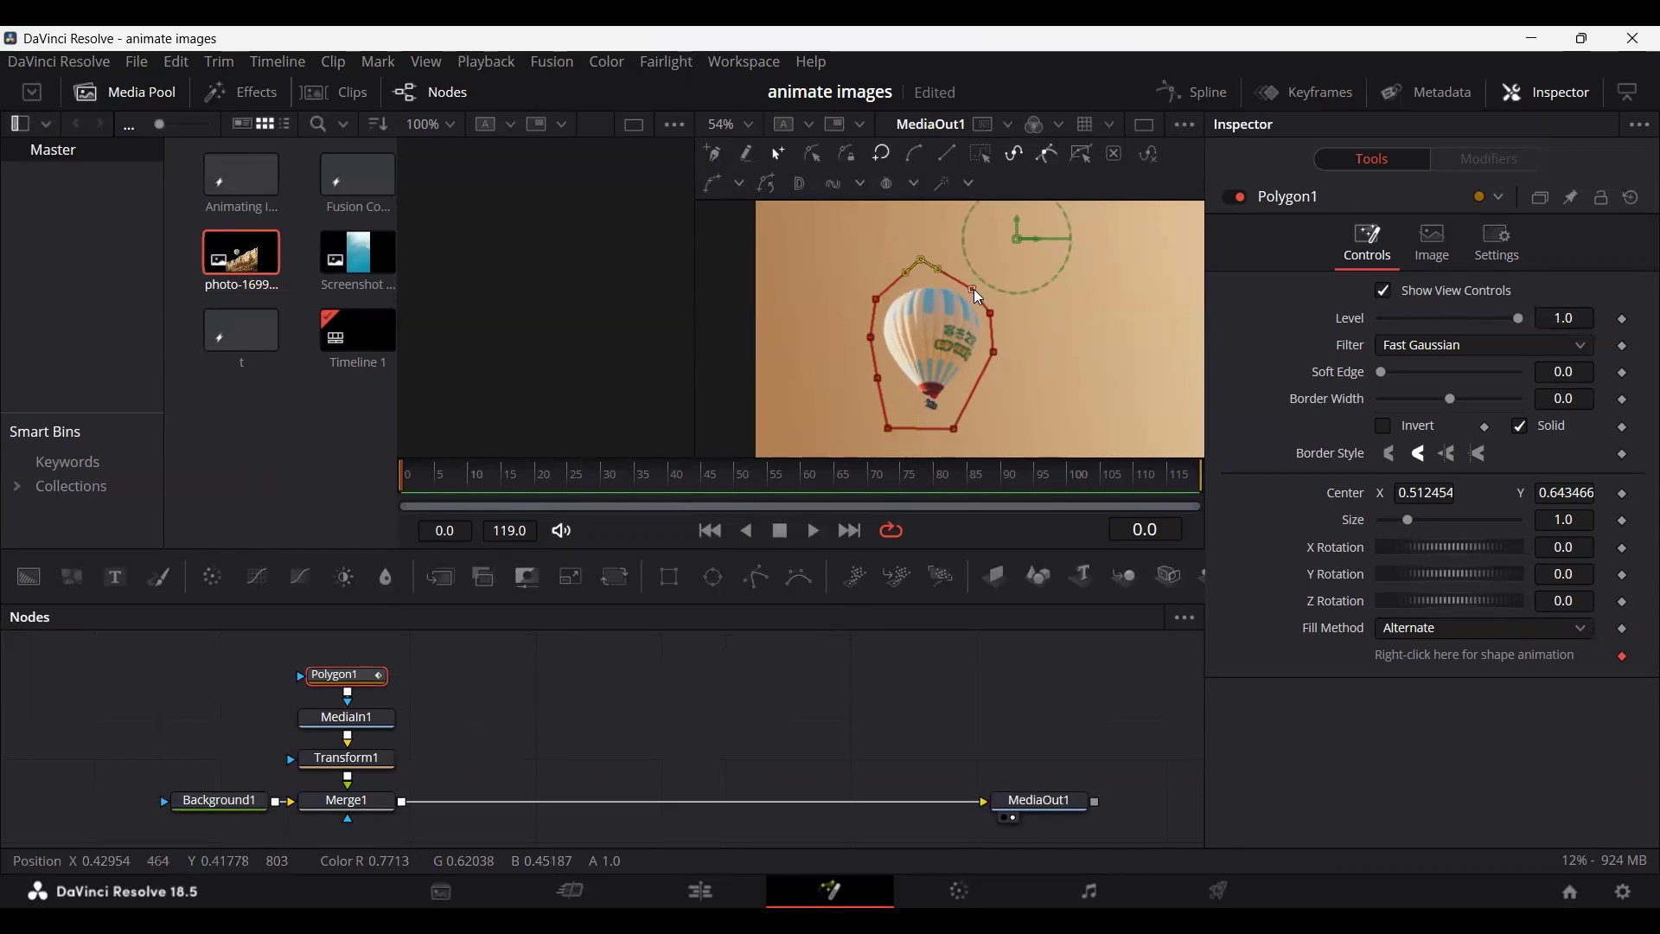
drag(973, 289, 980, 265)
drag(923, 284, 920, 259)
drag(876, 300, 868, 275)
drag(870, 336, 860, 338)
drag(878, 377, 866, 379)
scroll(939, 323, down, 6)
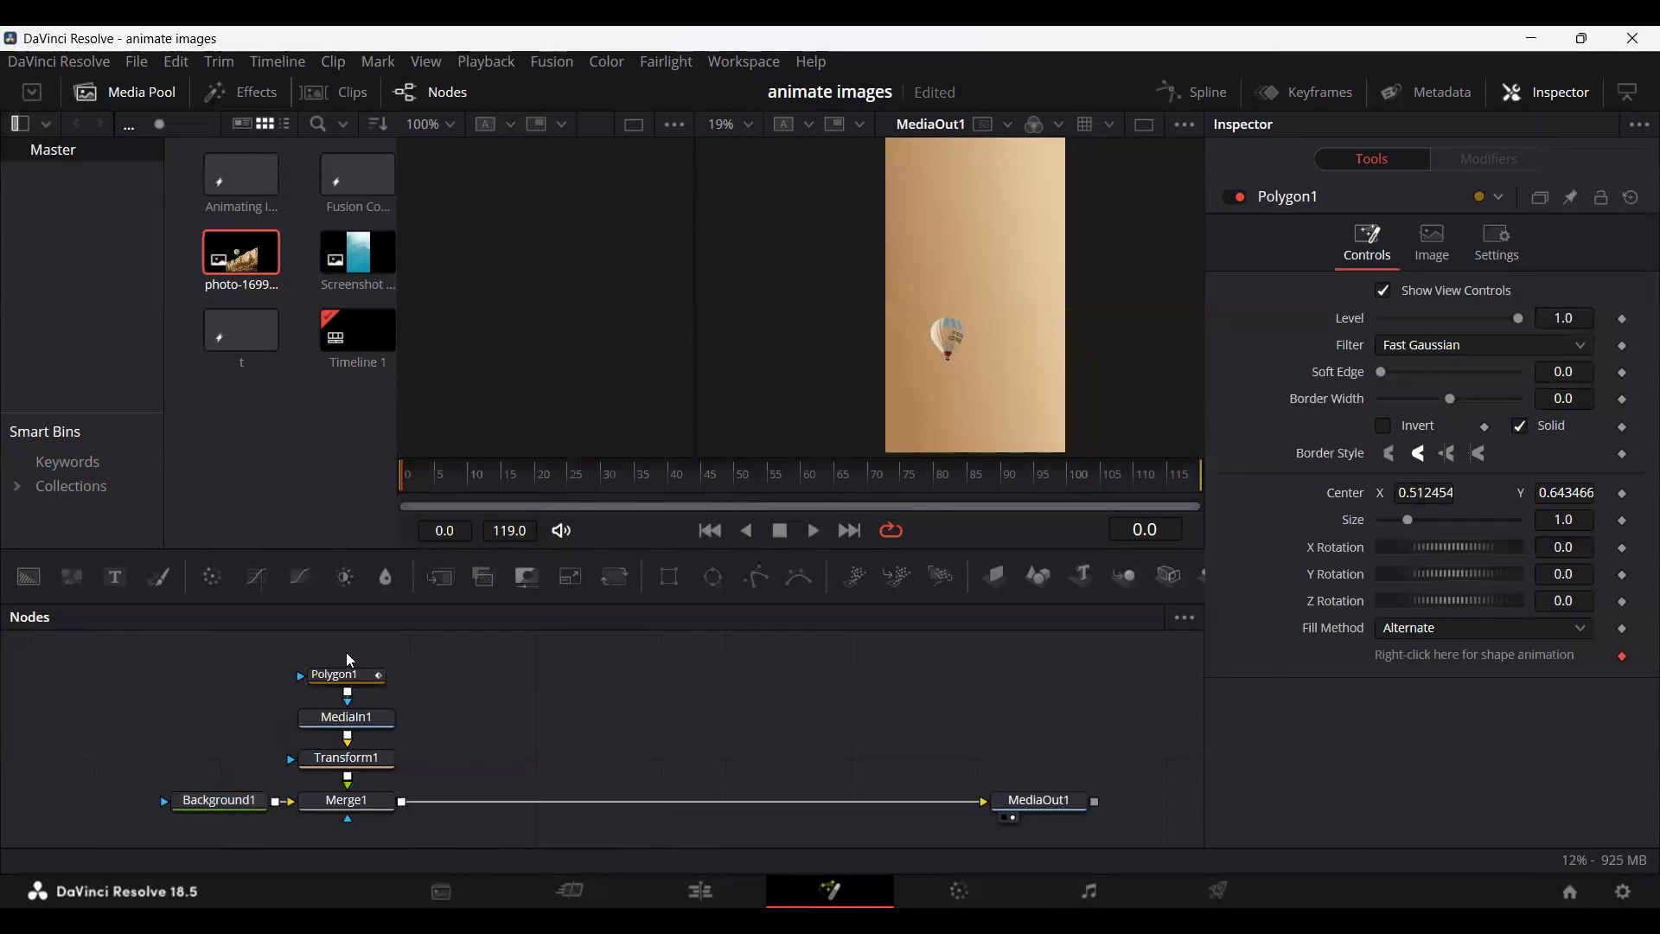
Duplicate the Polygon1, MediaIn1, Transform1 and Merge1 nodes.
drag(346, 652, 379, 825)
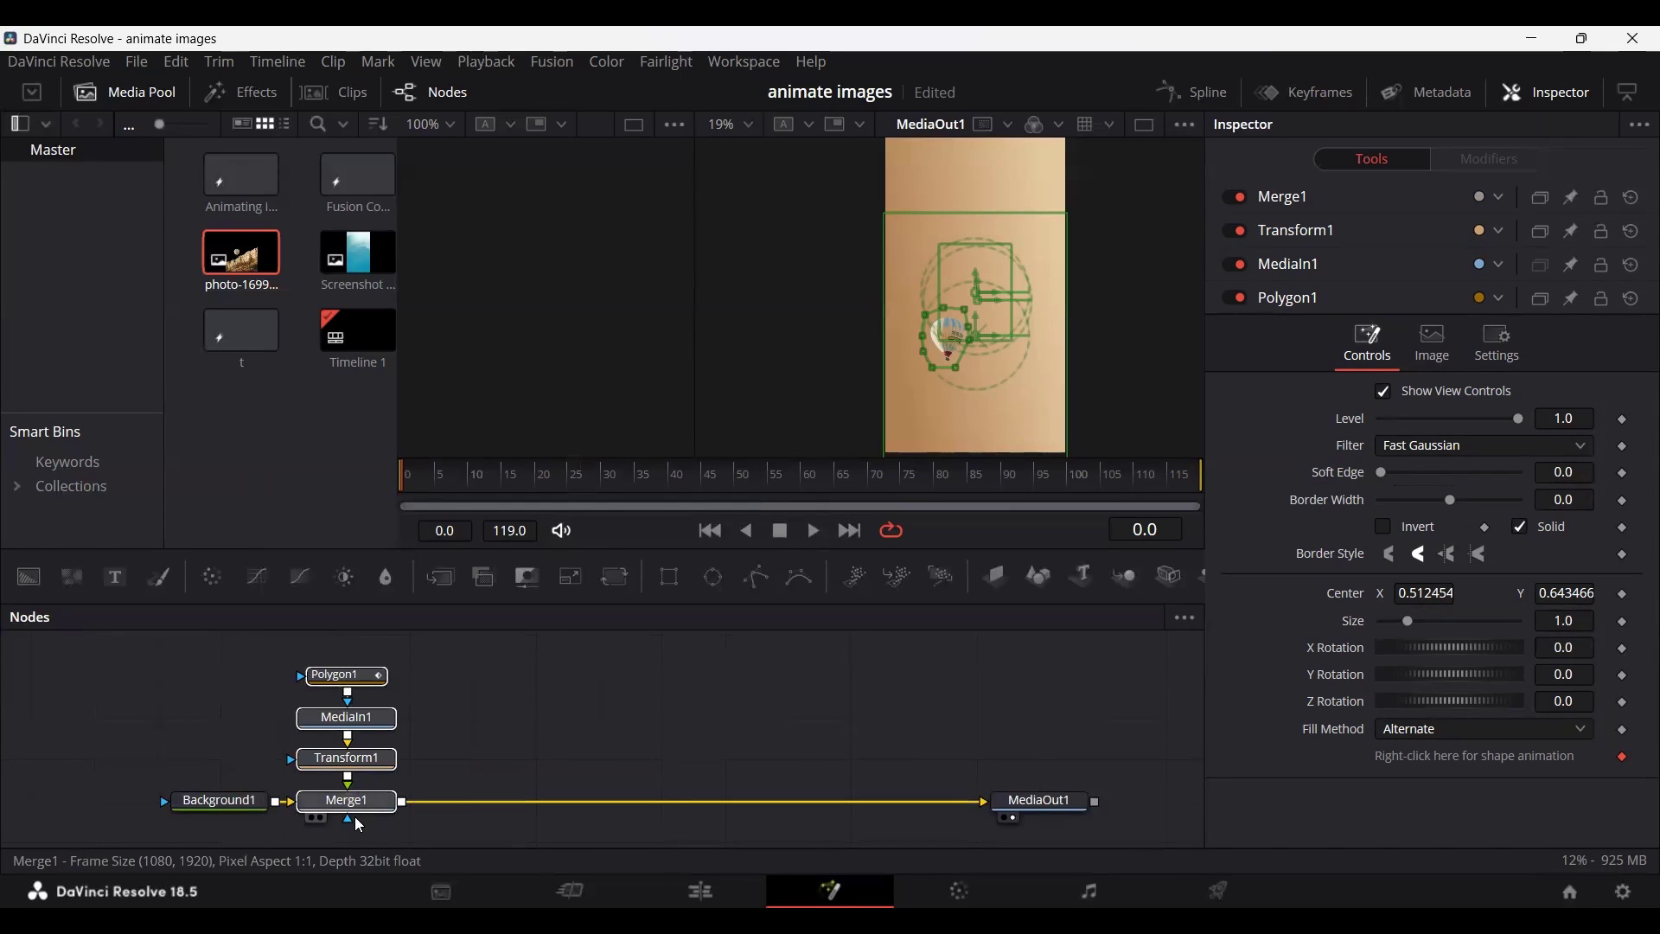
key(ctrl+c)
key(ctrl+v)
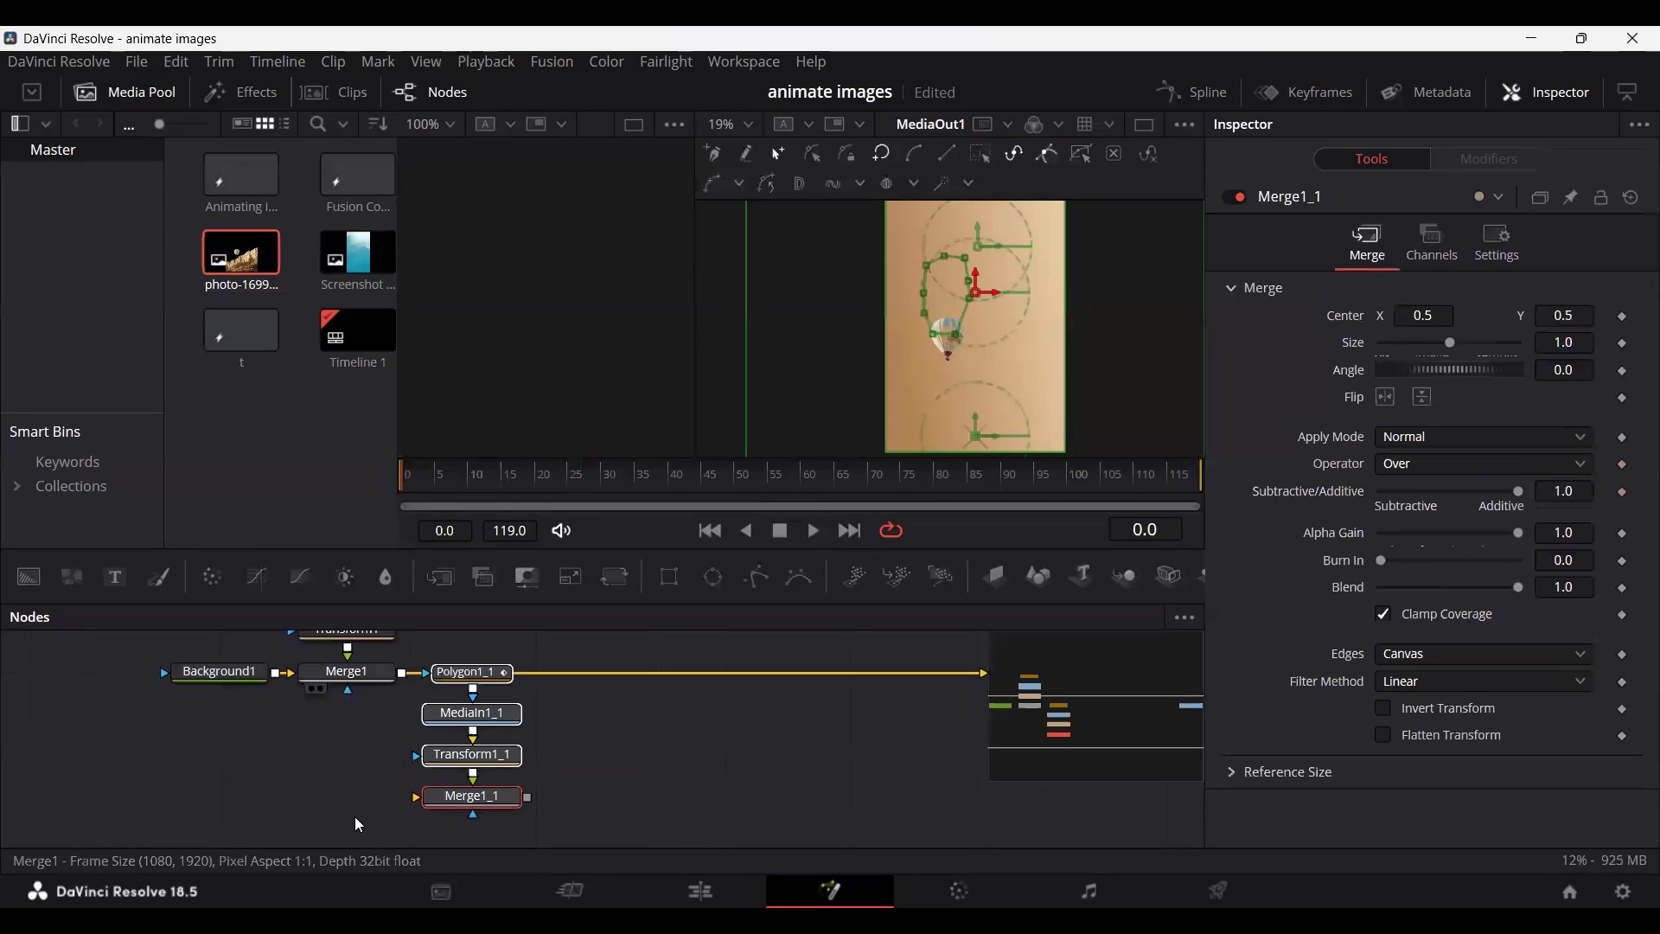
Chain Merge1_1 between Merge1 and MediaOut1, with its output feeding MediaOut1.
drag(455, 805, 519, 680)
scroll(622, 761, up, 3)
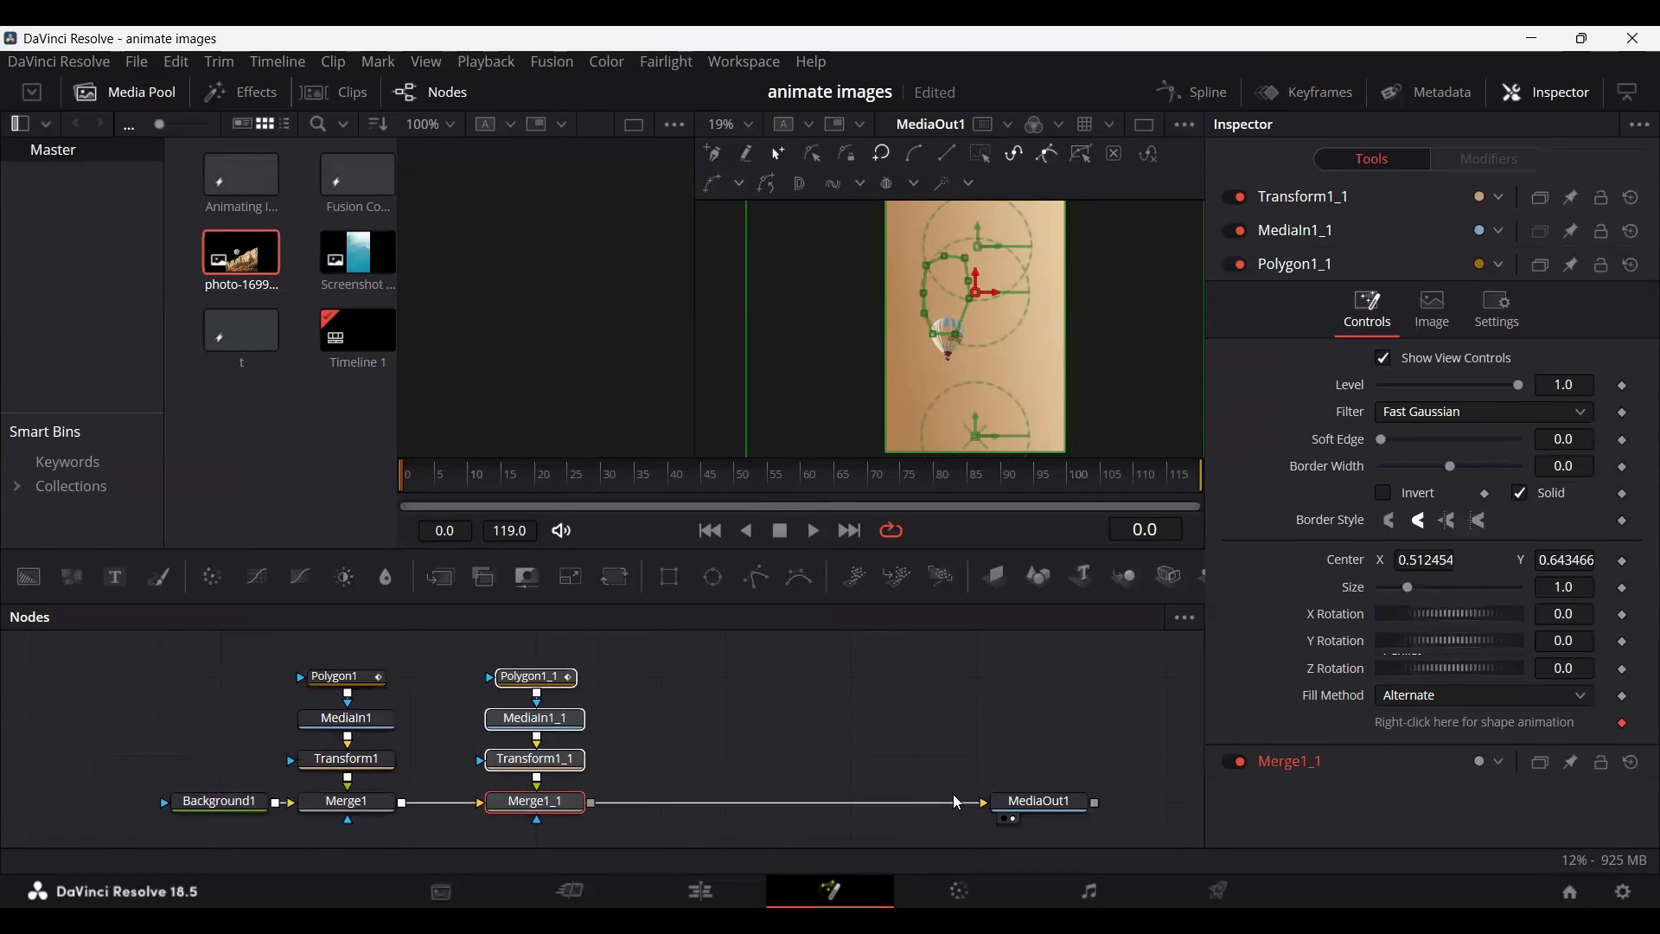
drag(963, 810, 434, 804)
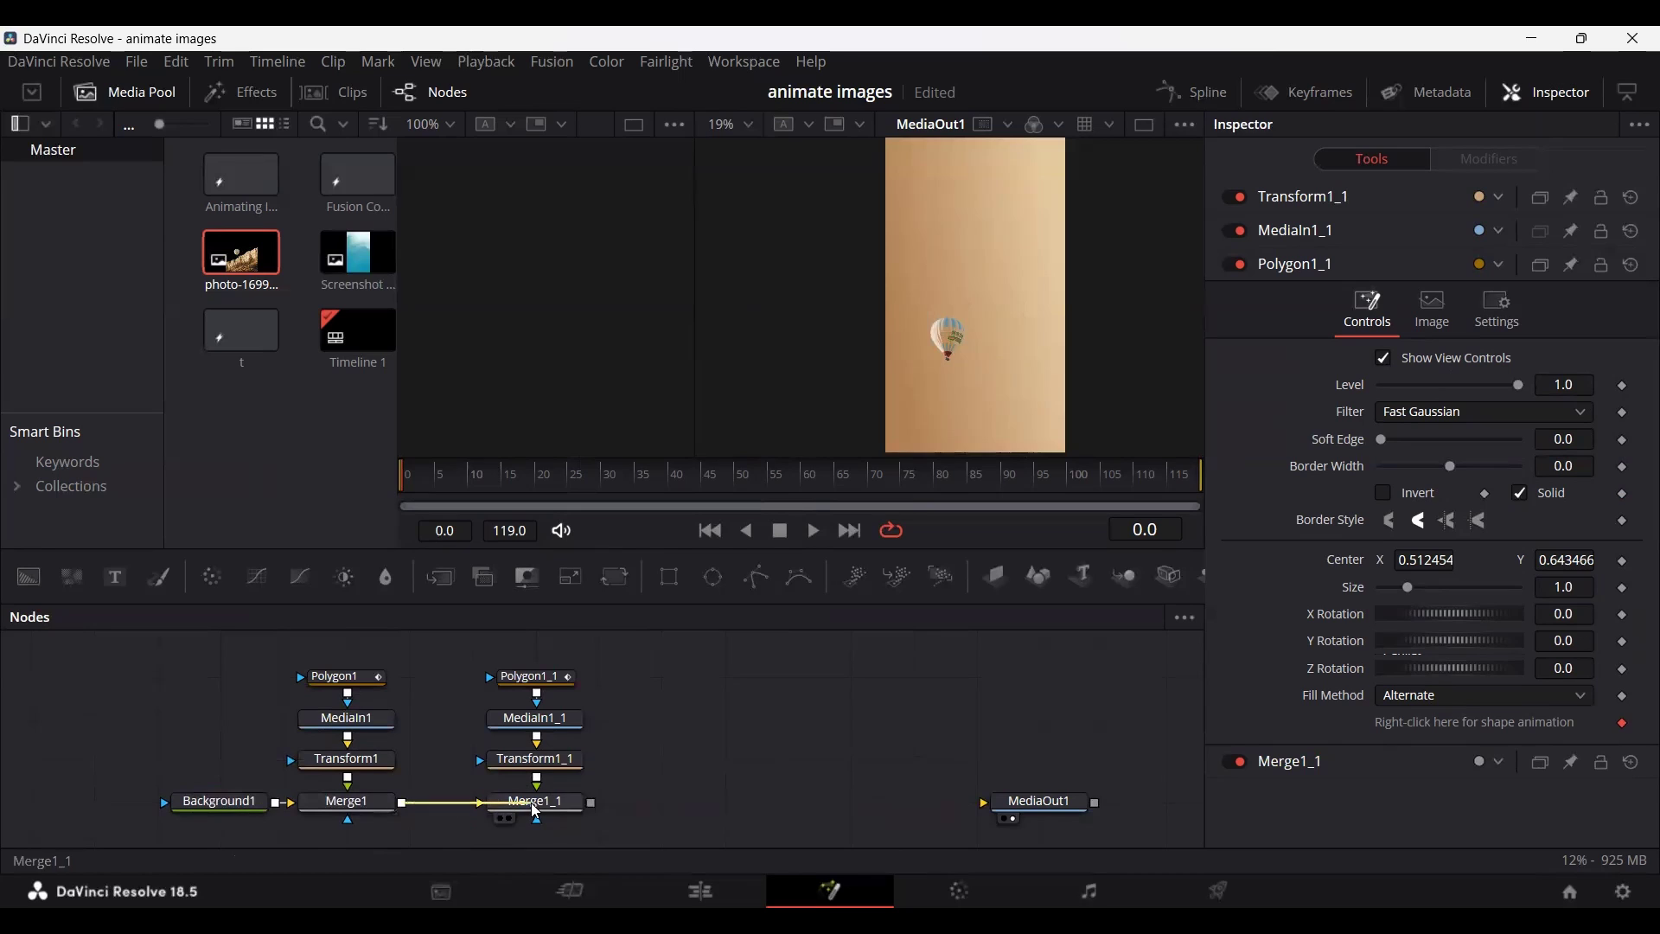
drag(593, 804, 1029, 801)
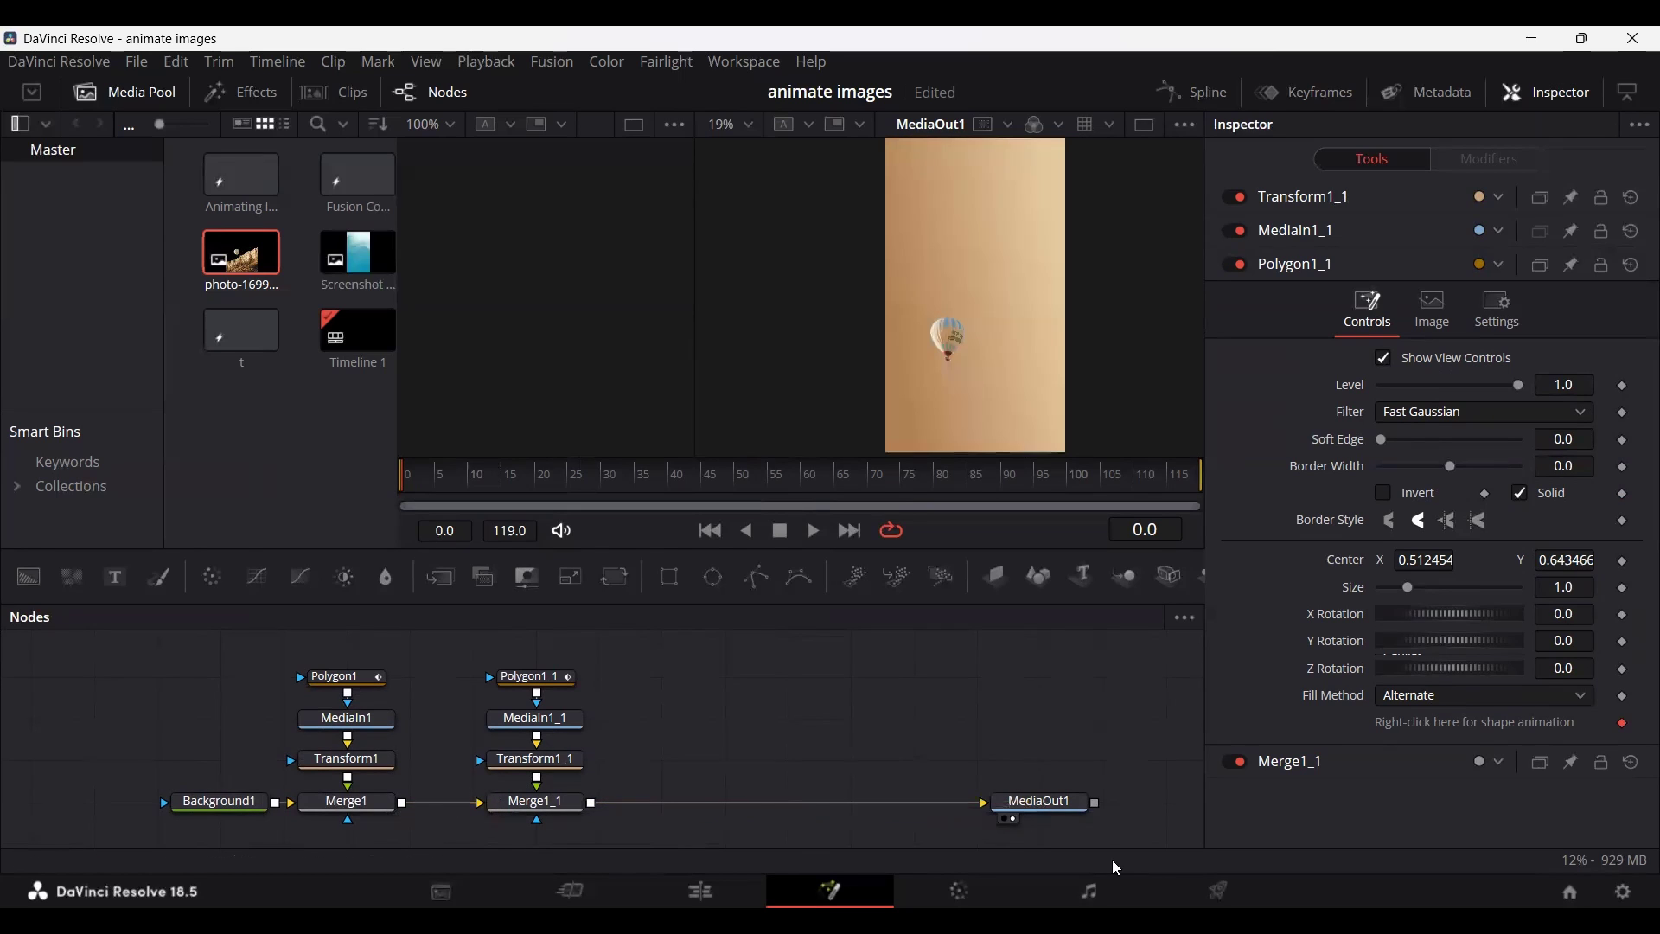
click(554, 678)
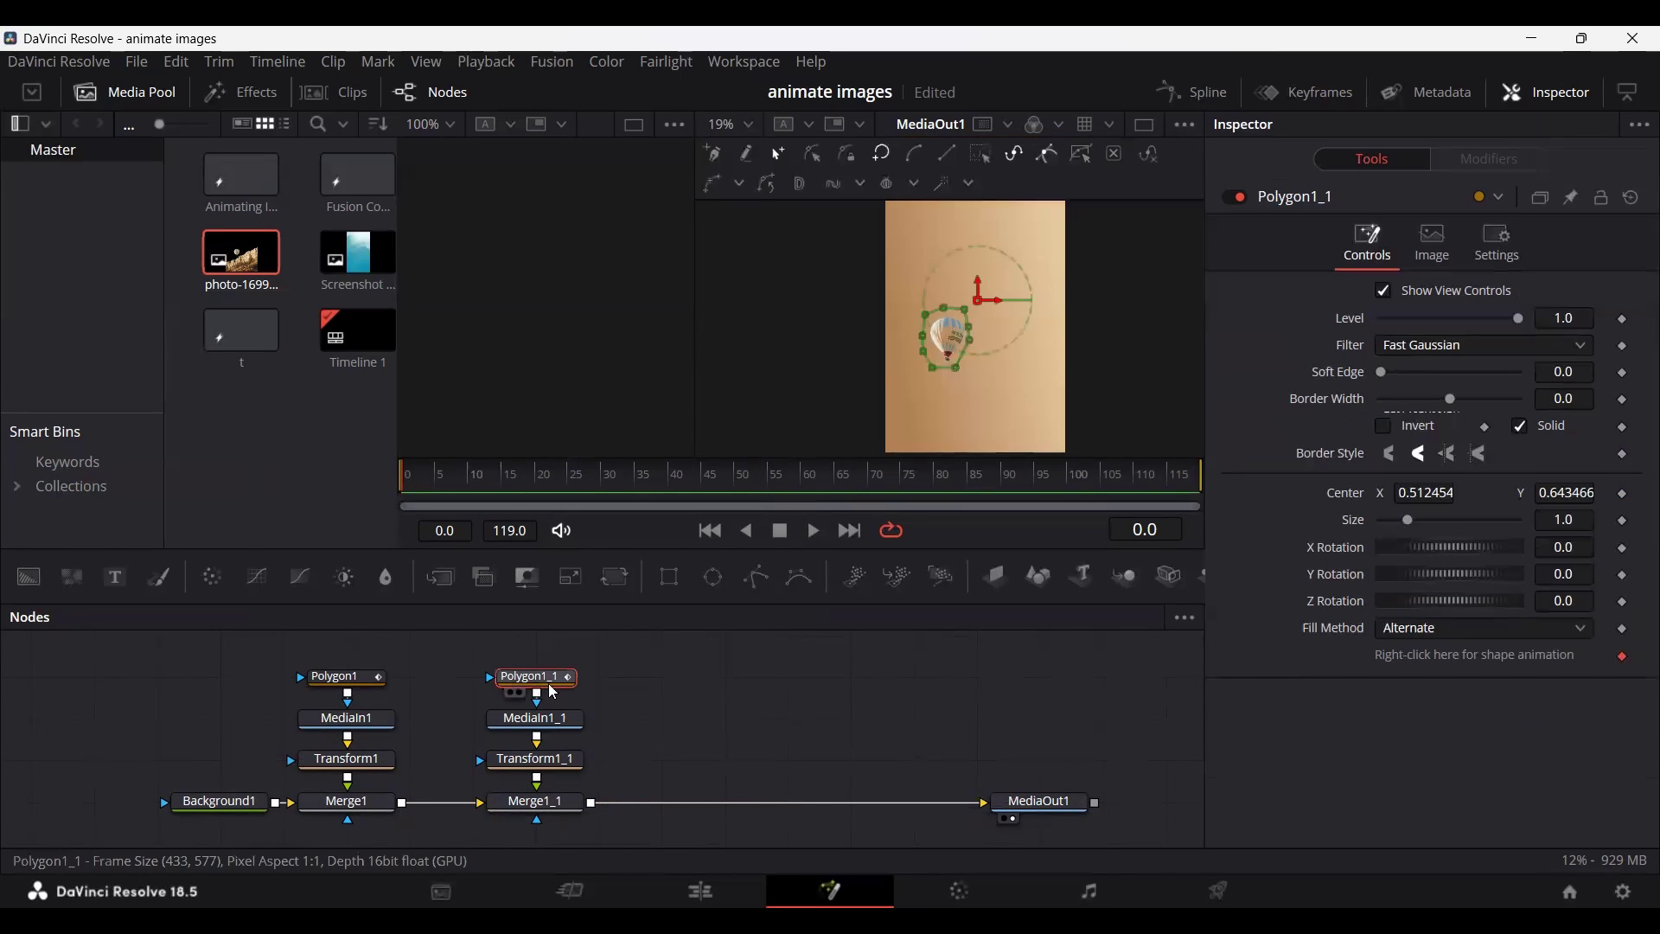
Invert Polygon1_1, then re-patch Transform1 and Transform1_1 into Merge1 and Merge1_1.
click(1384, 428)
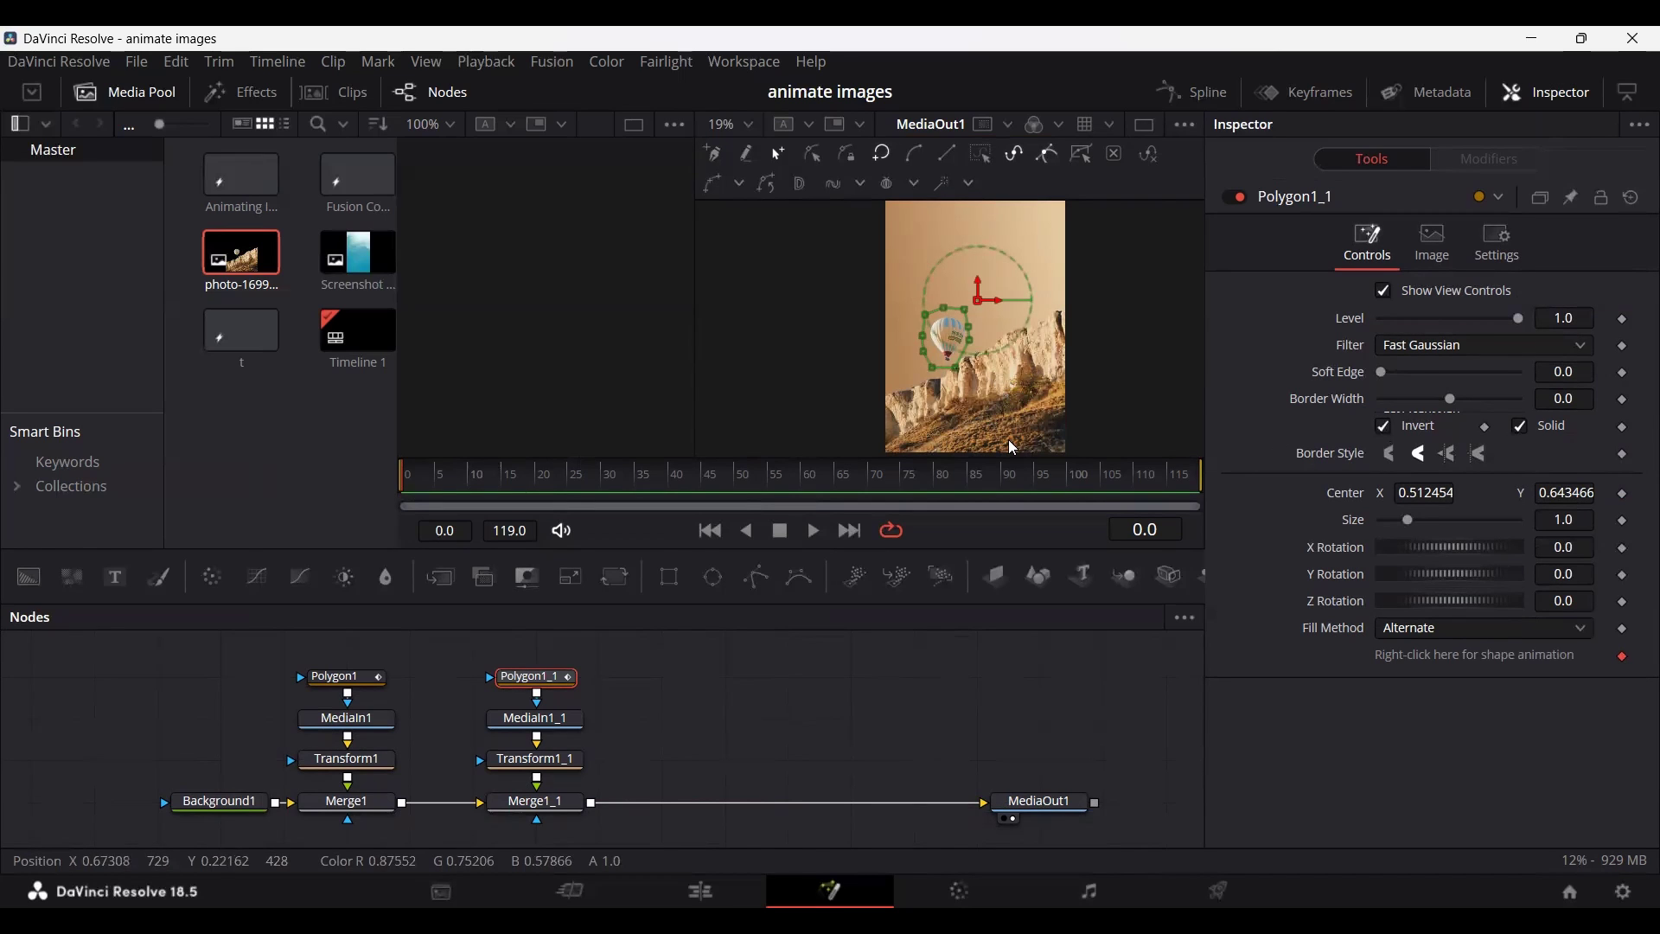
click(463, 750)
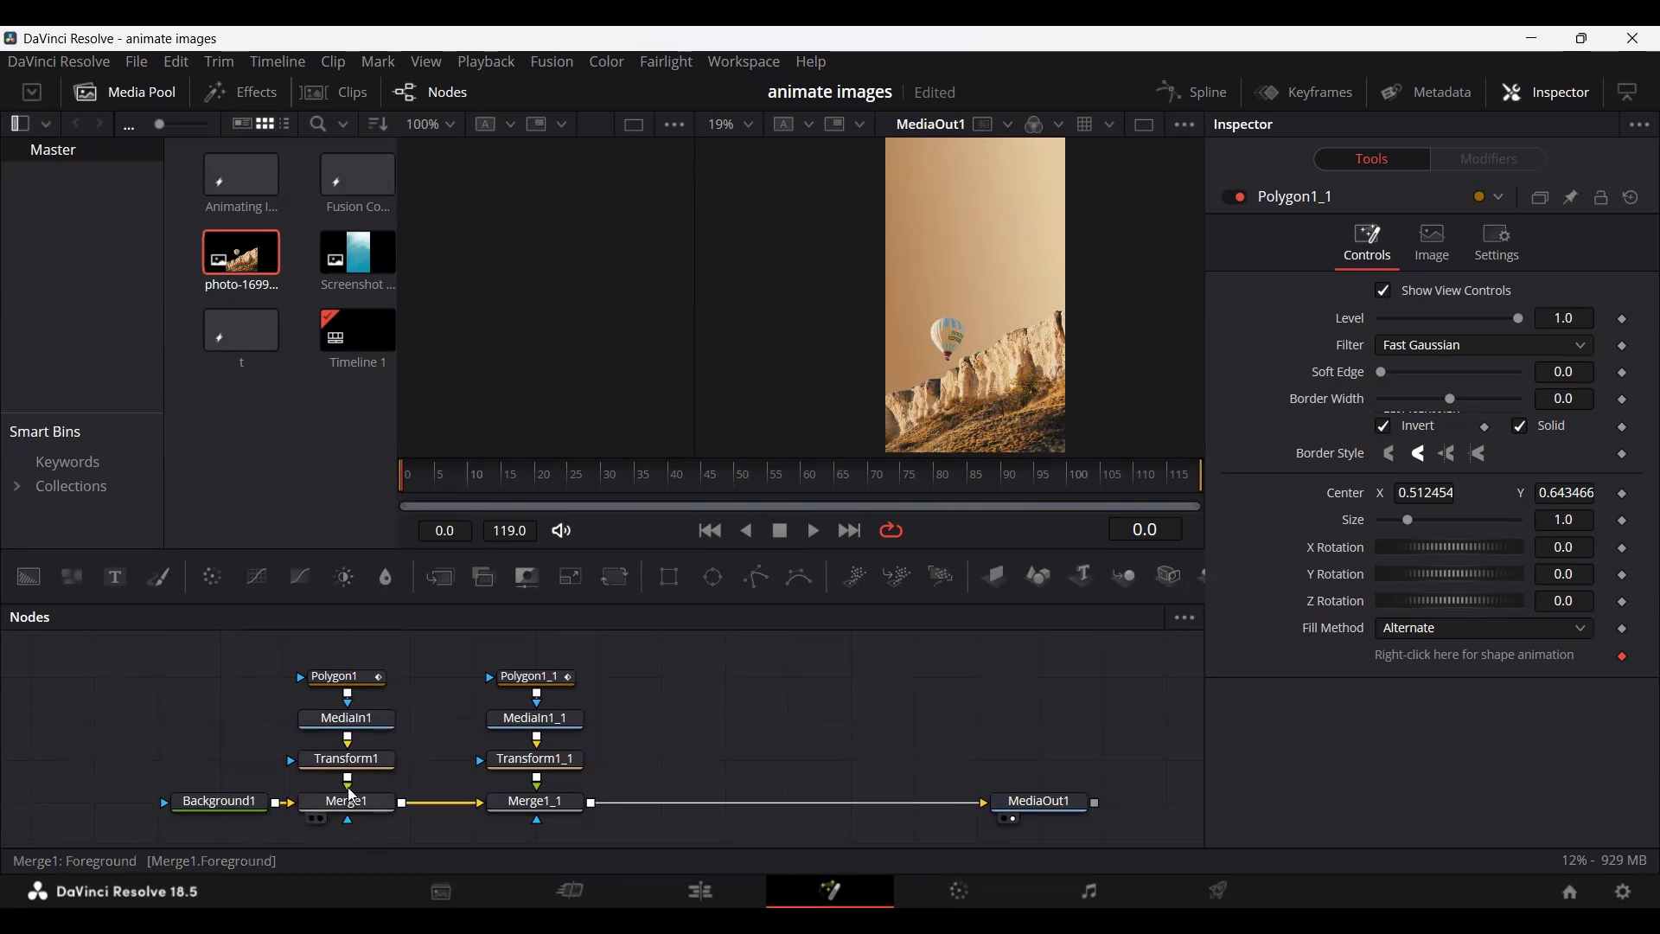
drag(350, 795, 374, 774)
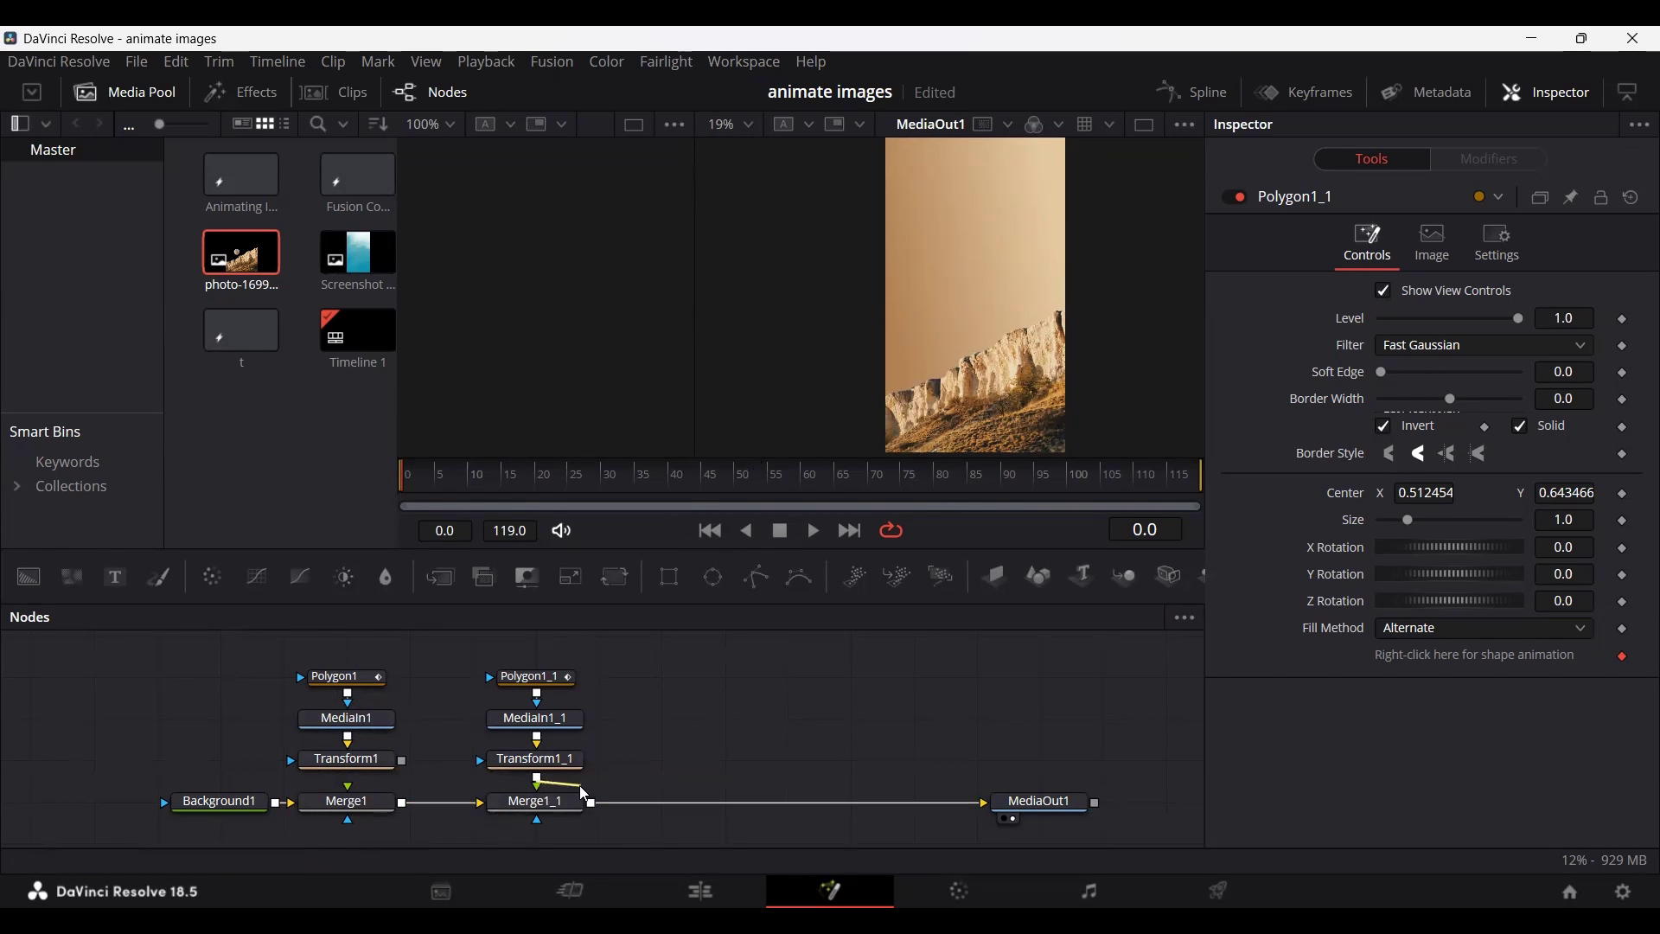
drag(536, 787, 725, 668)
drag(592, 761, 545, 817)
drag(468, 483, 492, 495)
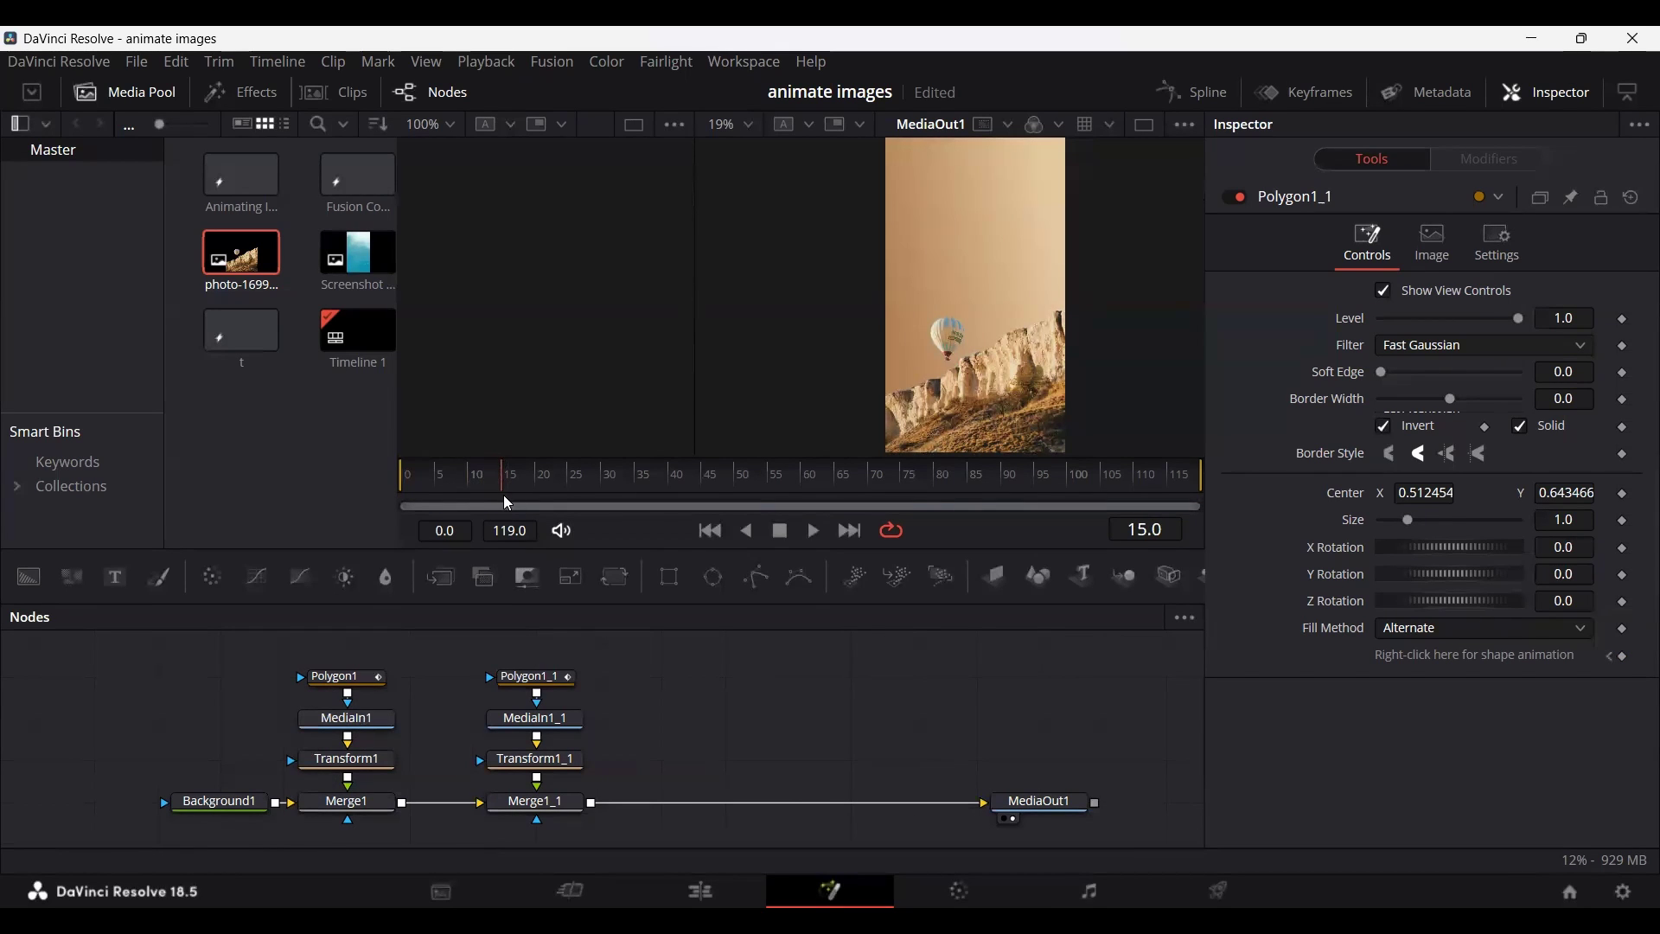
Keyframe Transform1_1's Center at frame 10 and set Center Y to -1.53167 at frame 0.
drag(475, 503, 472, 501)
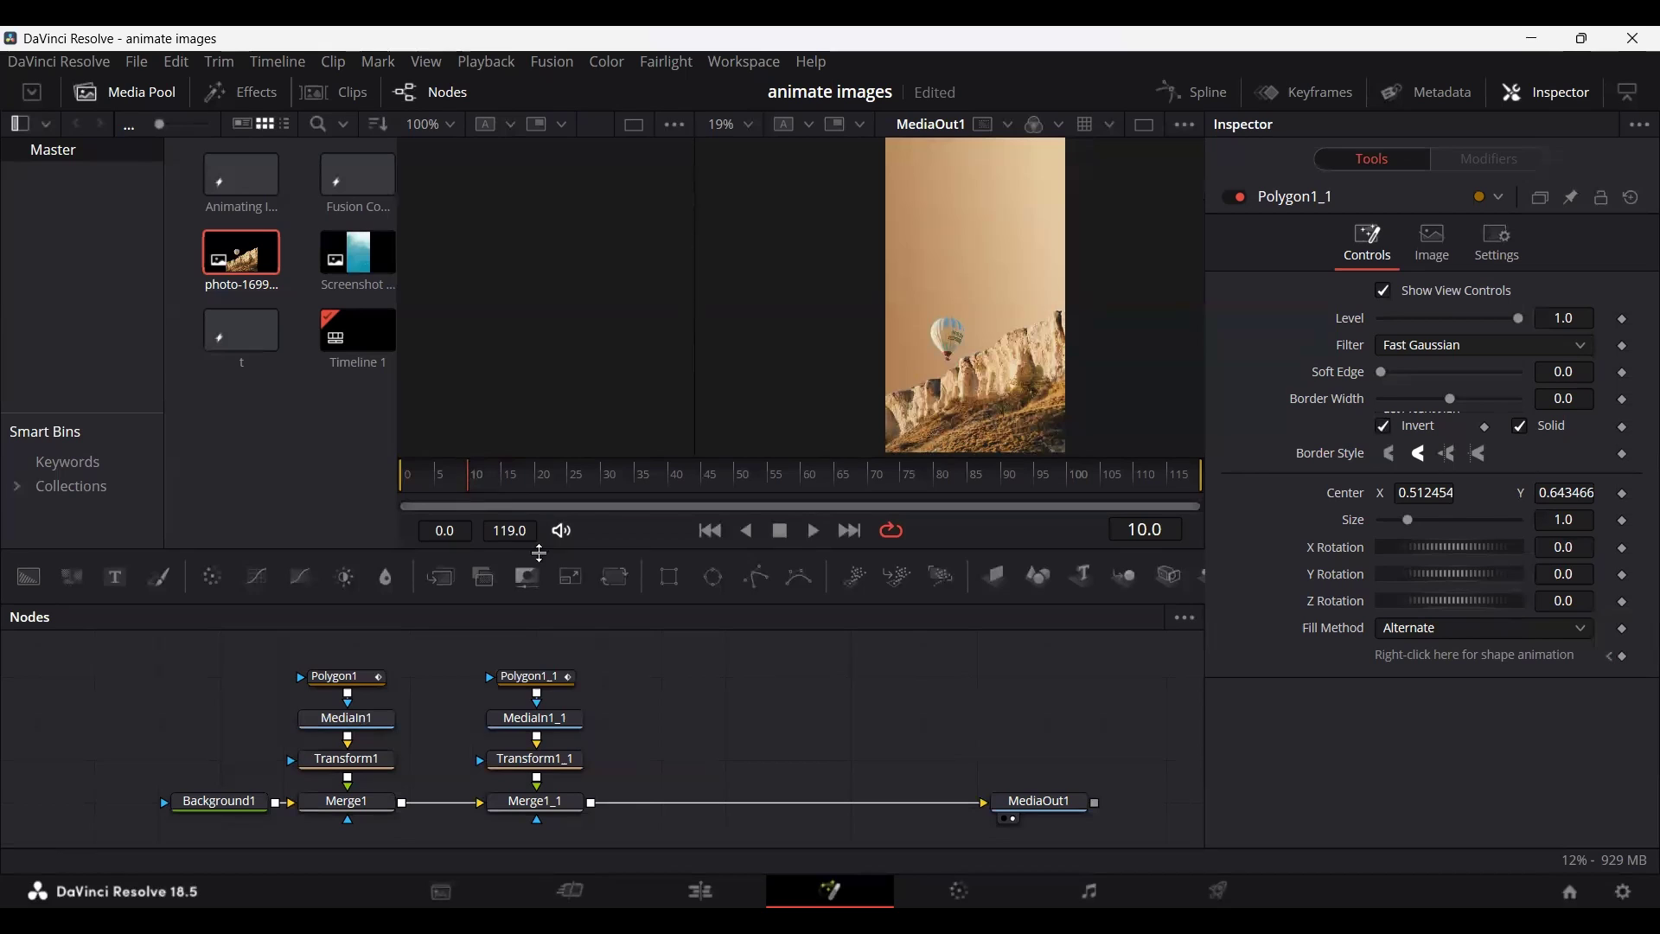
click(532, 764)
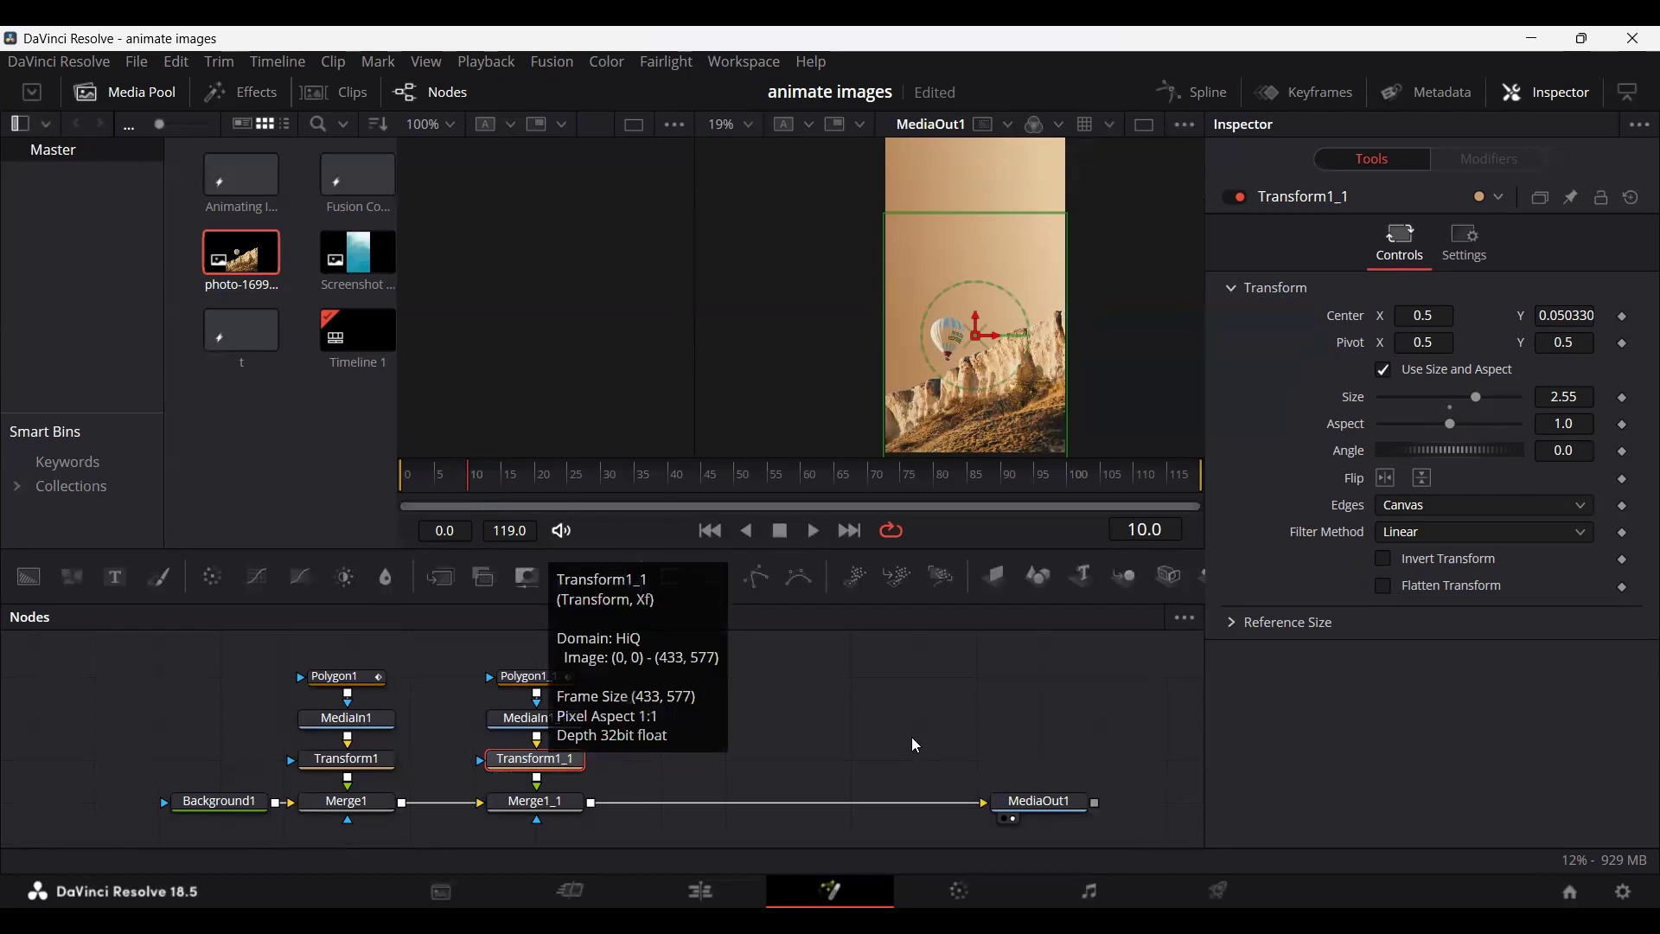
click(1627, 318)
drag(448, 470, 372, 509)
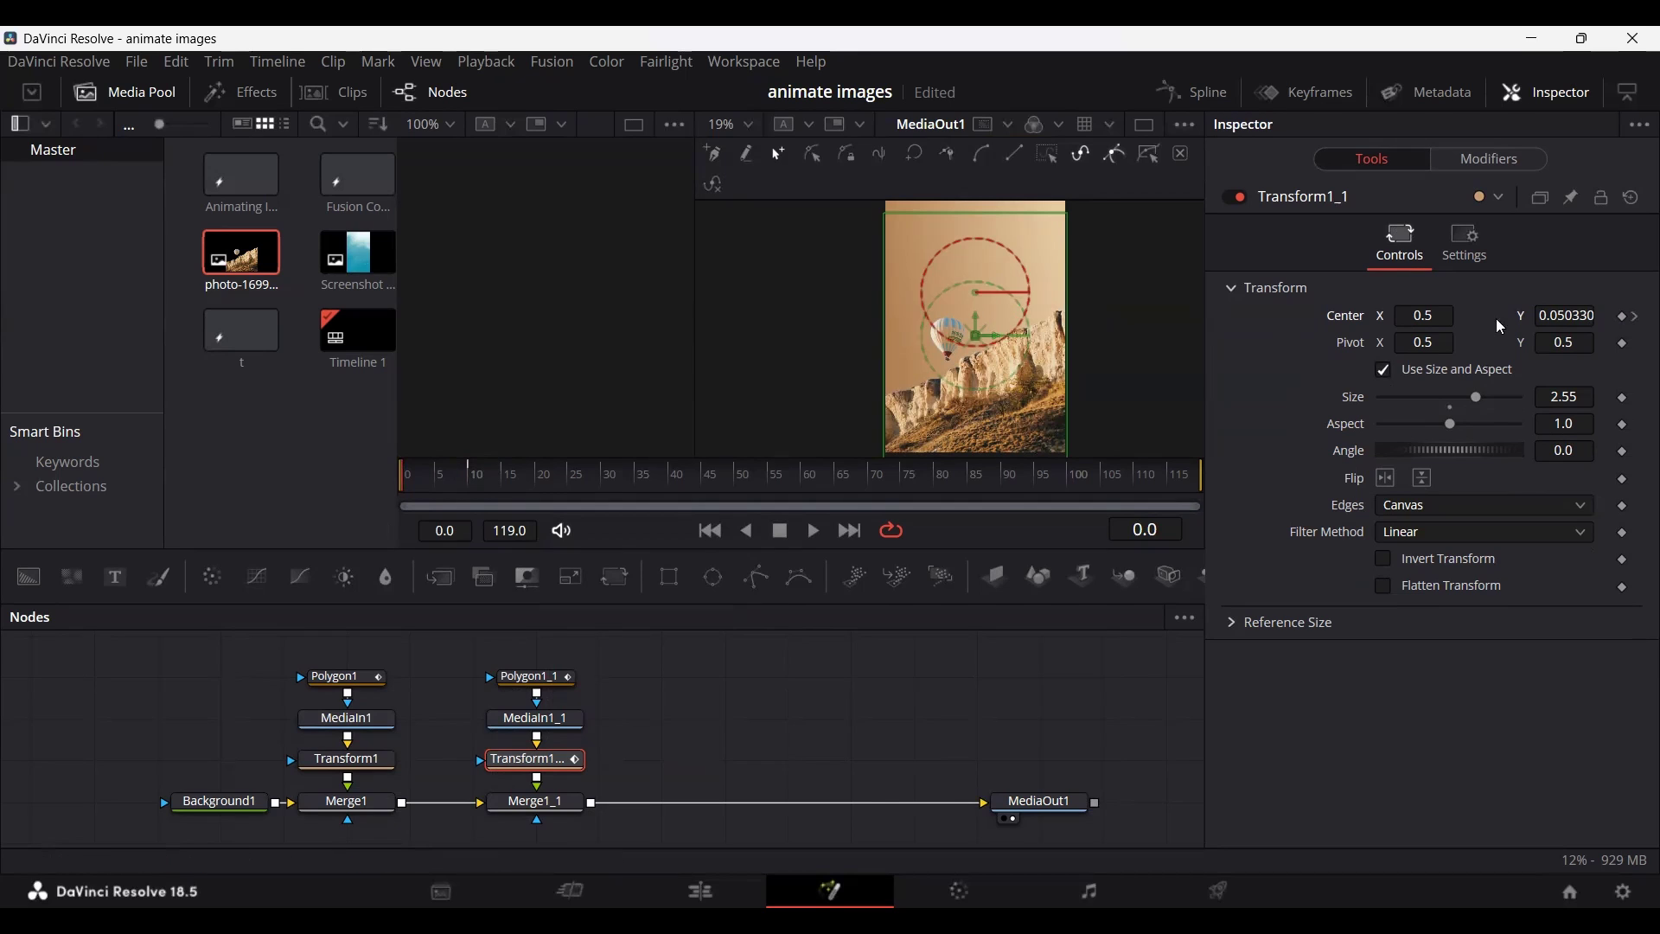
mouse_move(1565, 317)
mouse_down()
mouse_move(1479, 317)
mouse_move(1557, 316)
mouse_move(1535, 317)
mouse_up()
scroll(977, 328, down, 2)
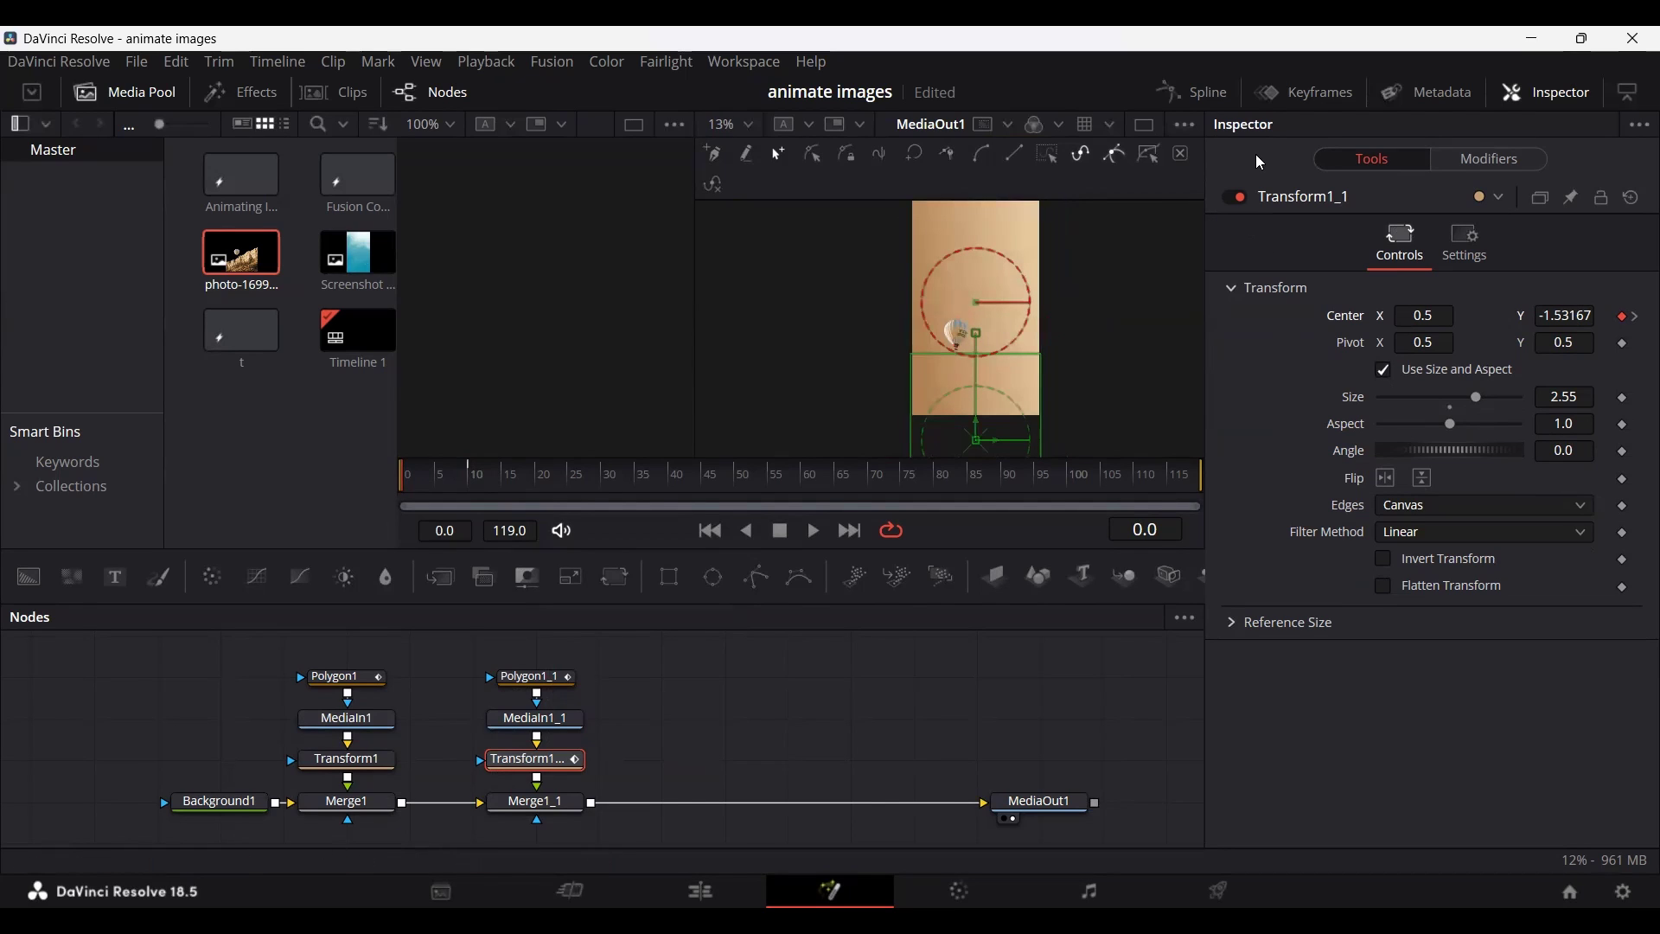
key(F8)
Show only Transform1_1's curve and smooth both its keyframes into an eased curve.
click(614, 674)
click(612, 698)
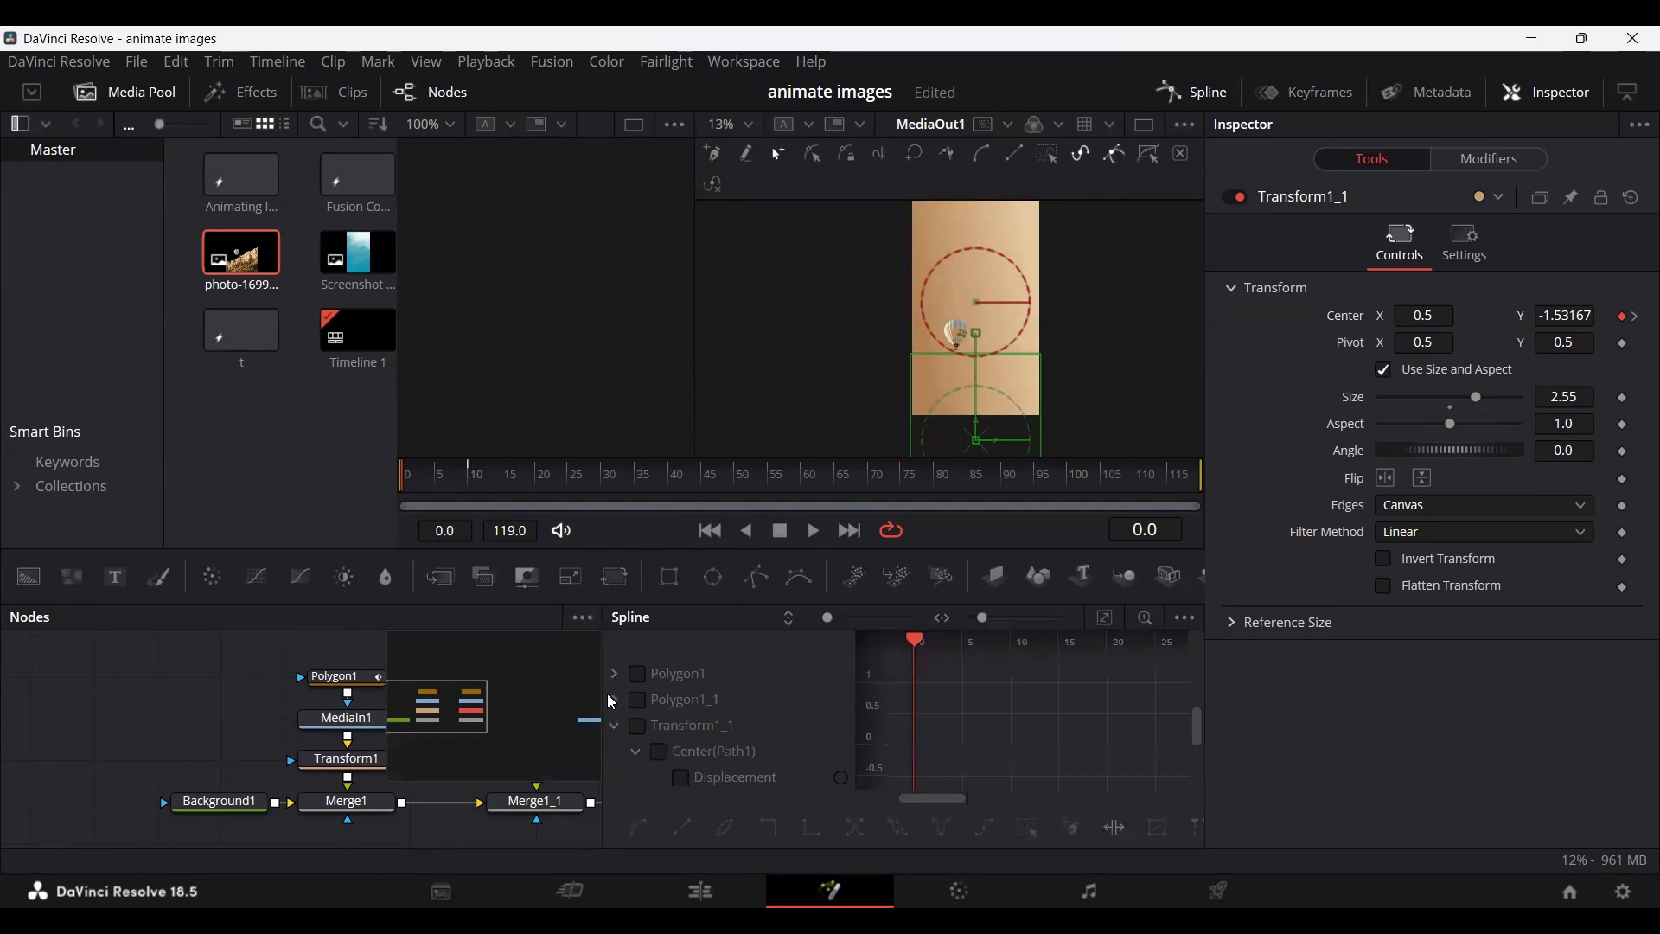
click(613, 724)
click(636, 702)
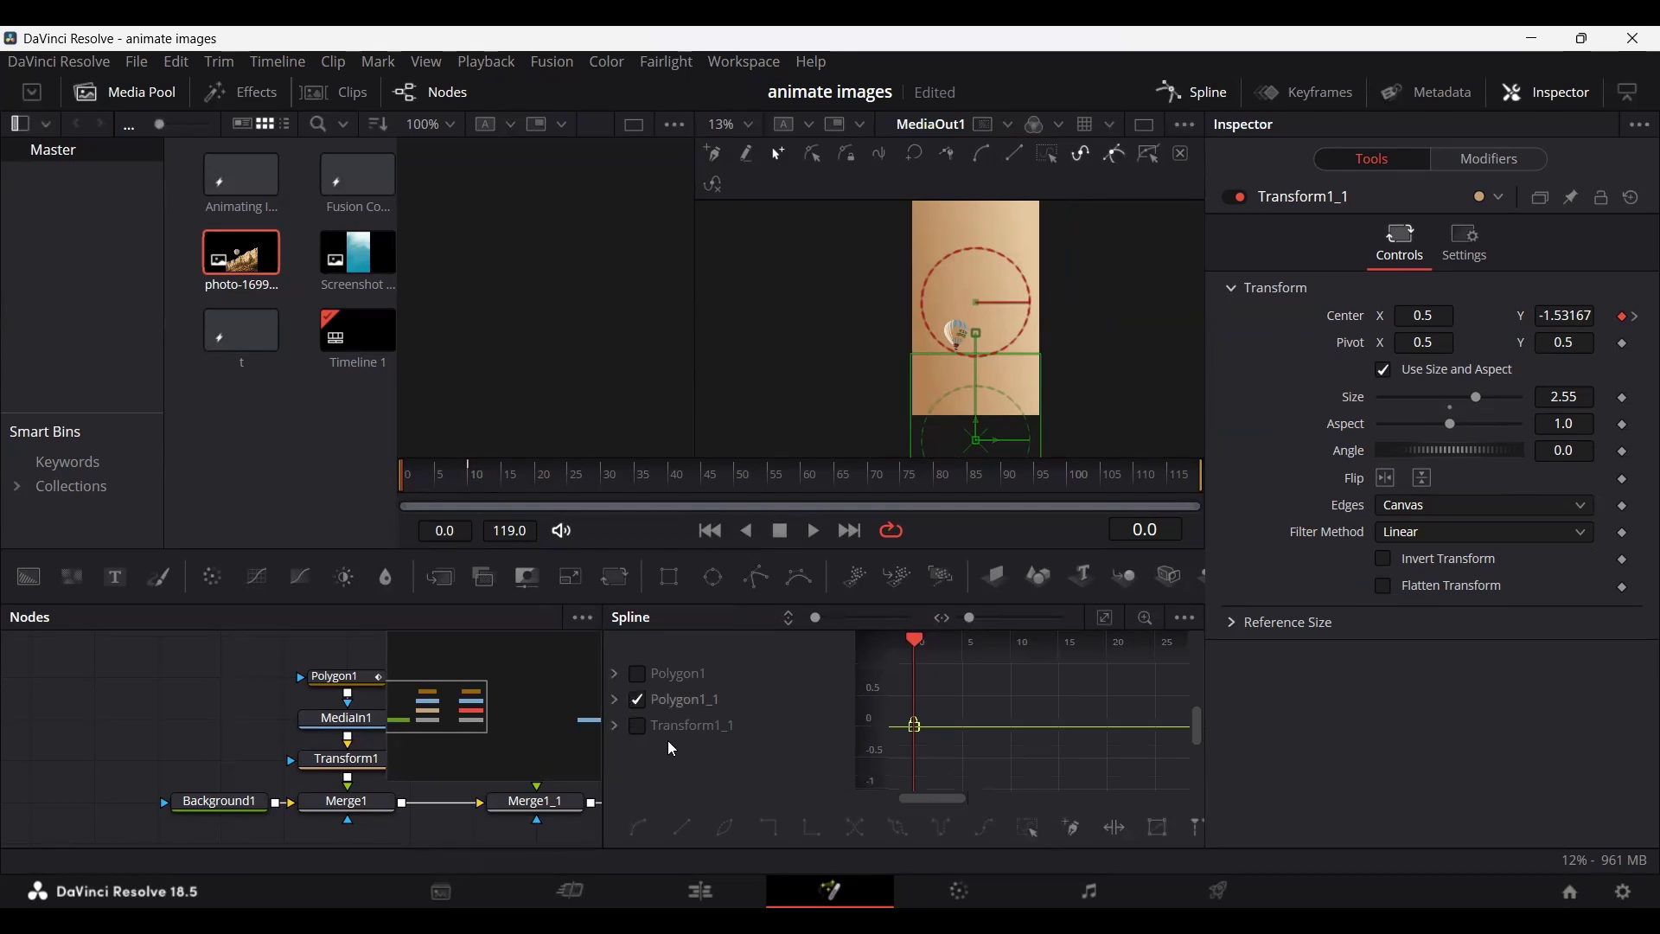
click(639, 726)
click(638, 701)
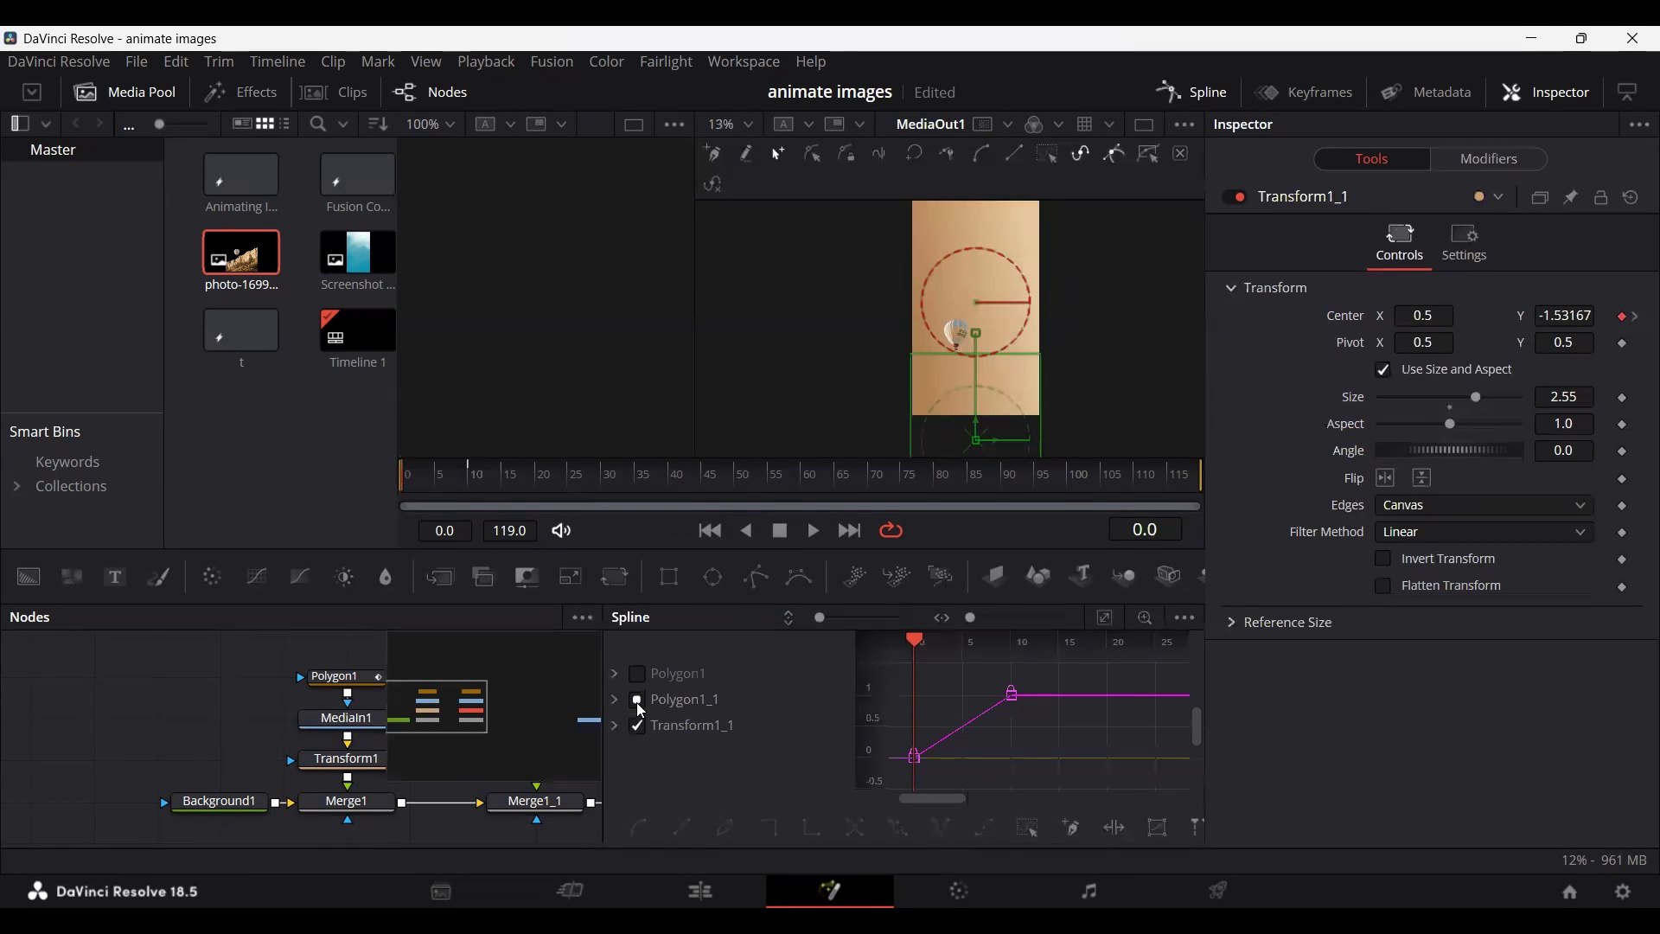
drag(927, 795, 1123, 690)
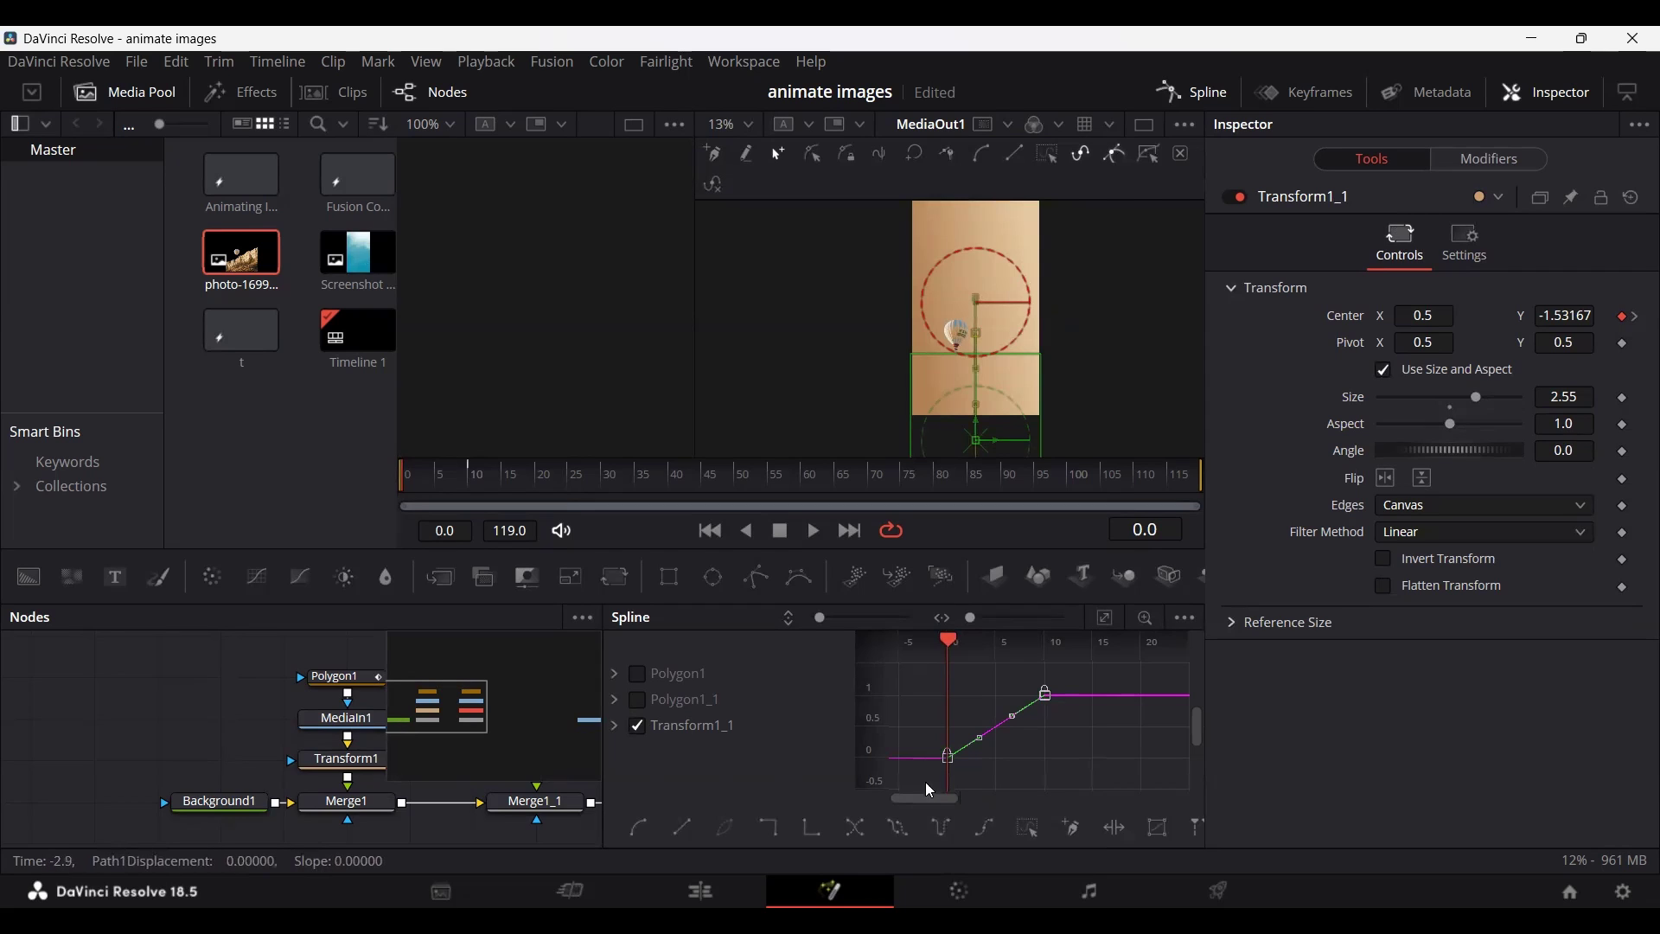
drag(925, 781, 1081, 683)
key(s)
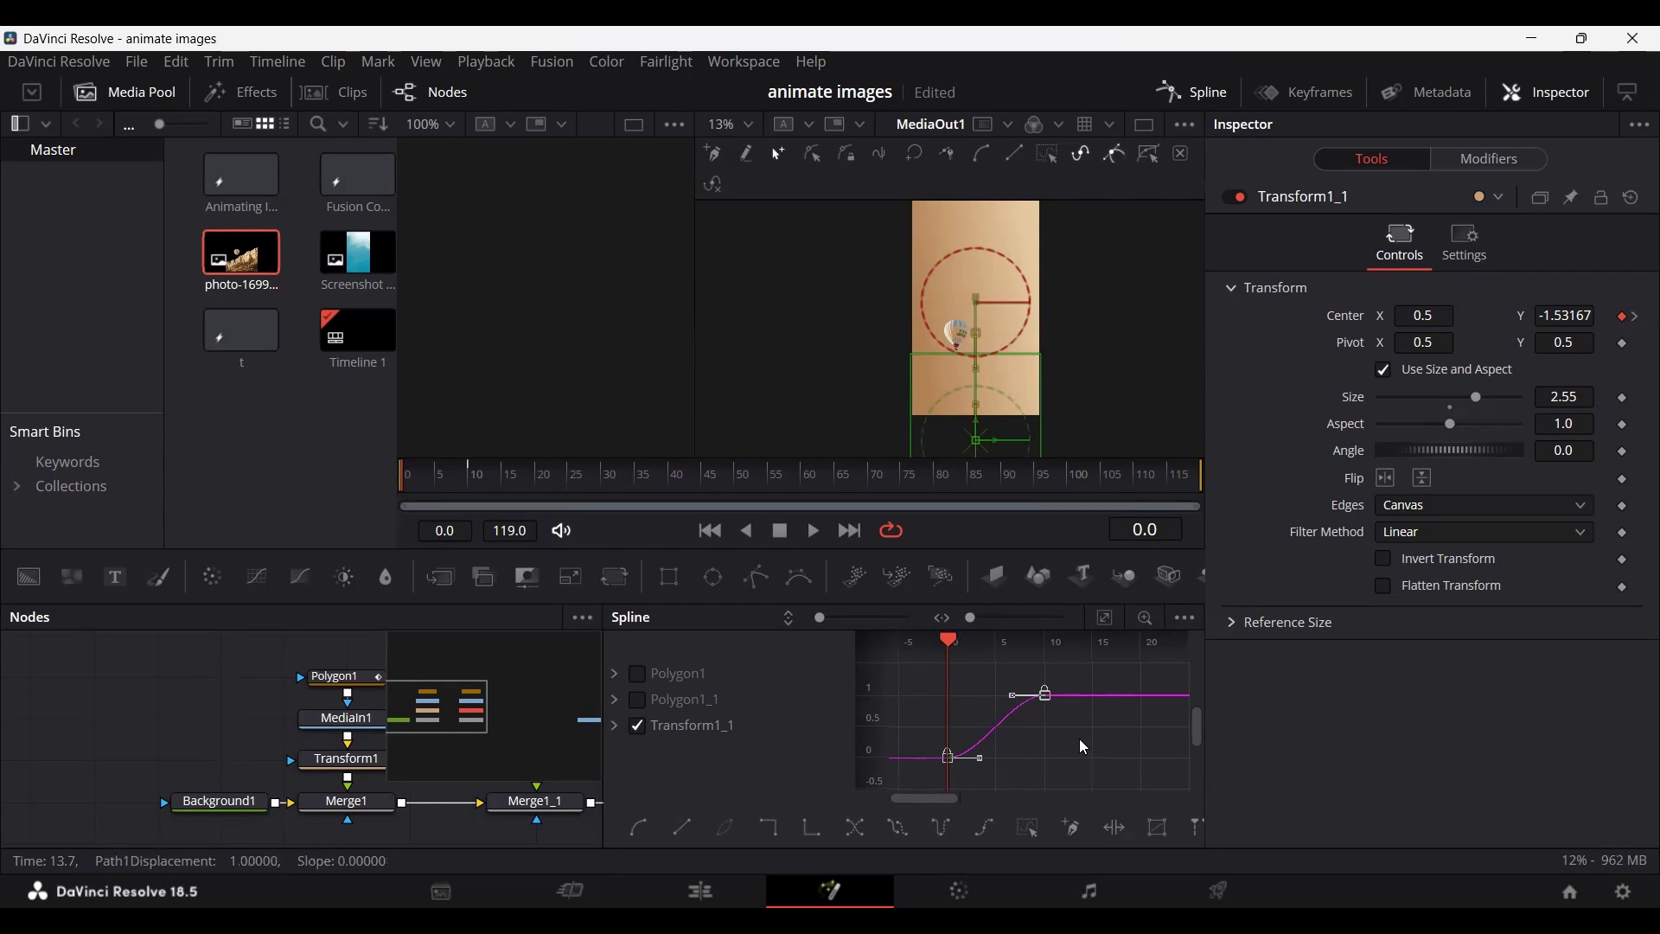
Preview the cliff rise, zoom the viewer in, and show Merge1_1's blend settings.
key(F8)
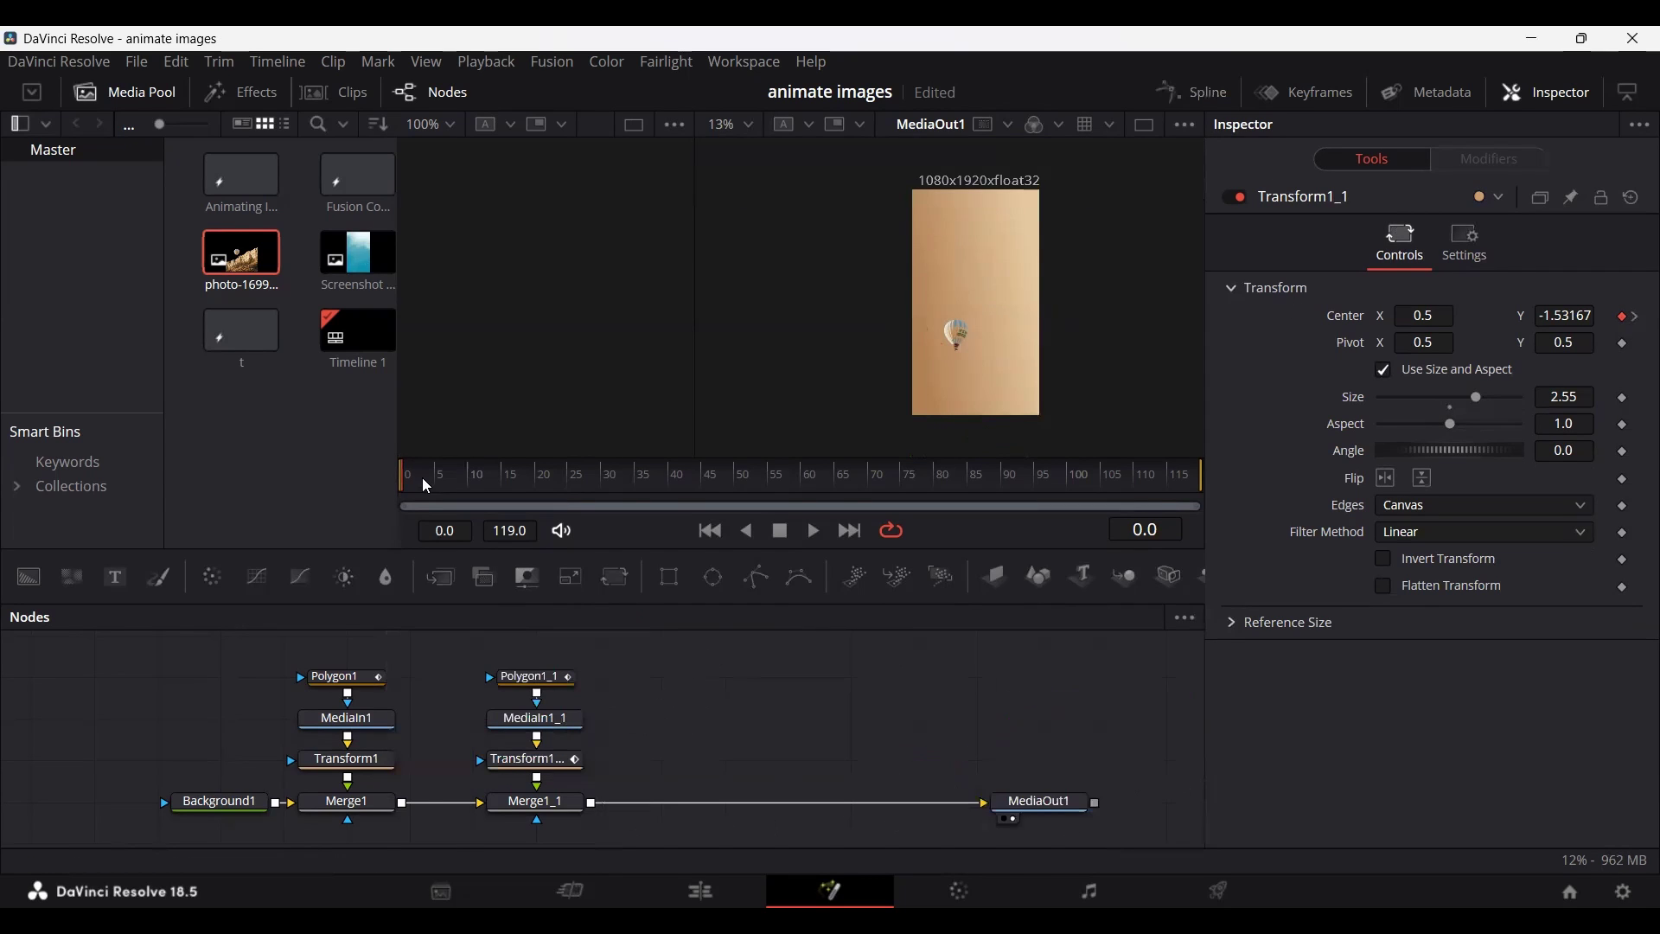
key(space)
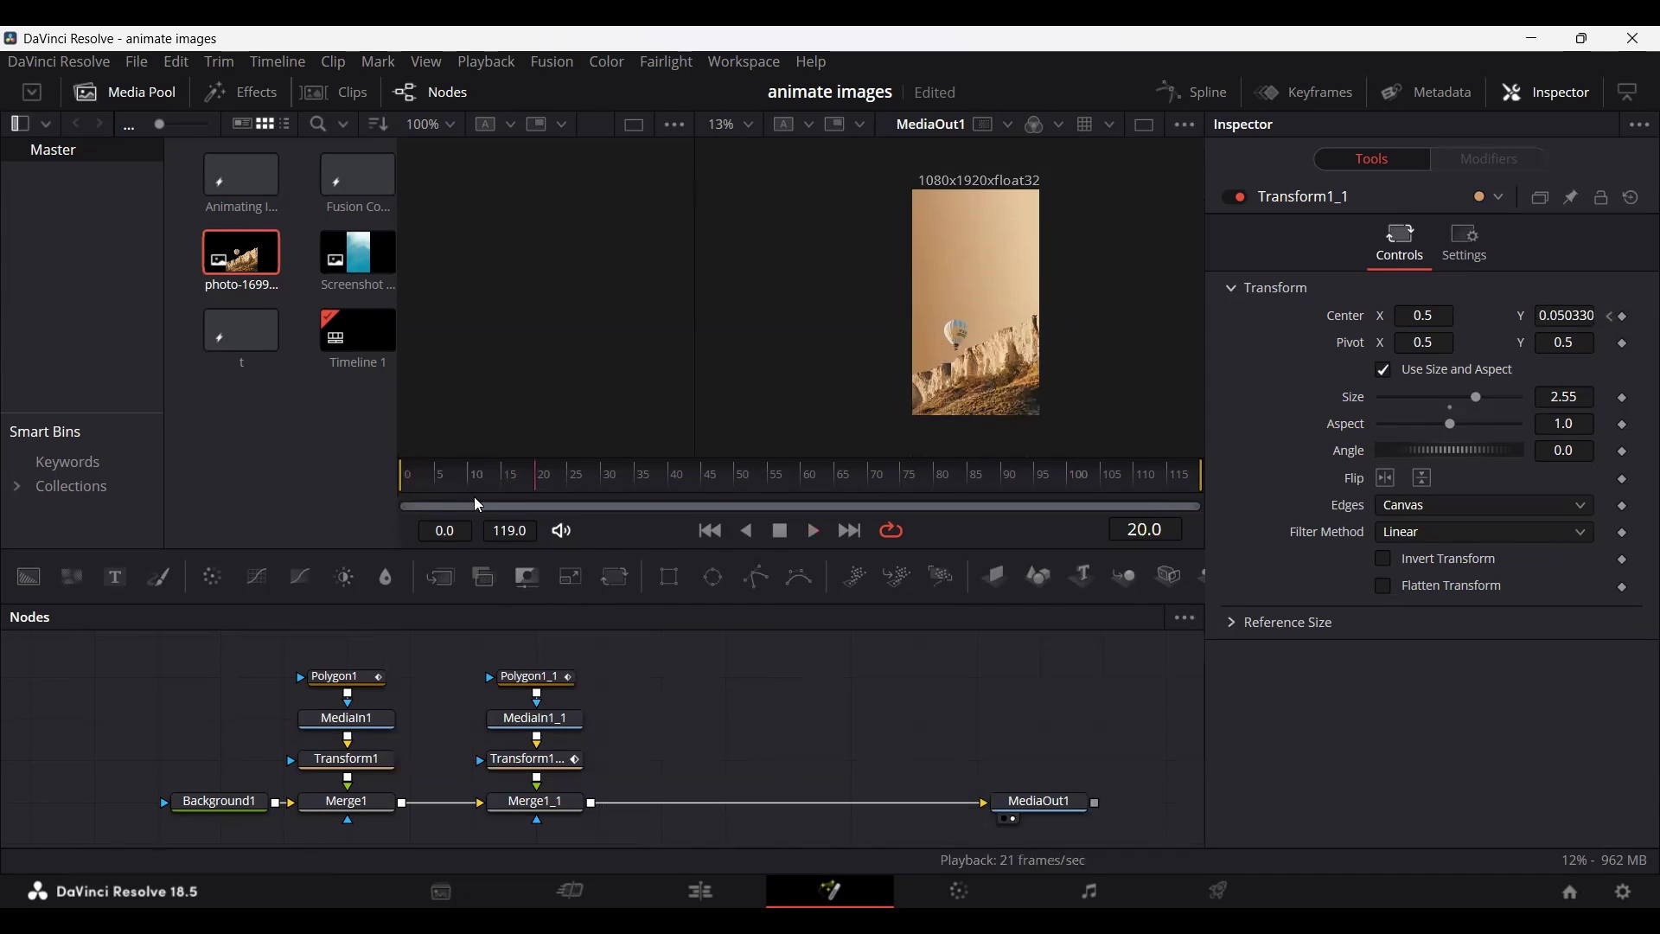
key(space)
key(space)
scroll(986, 362, up, 2)
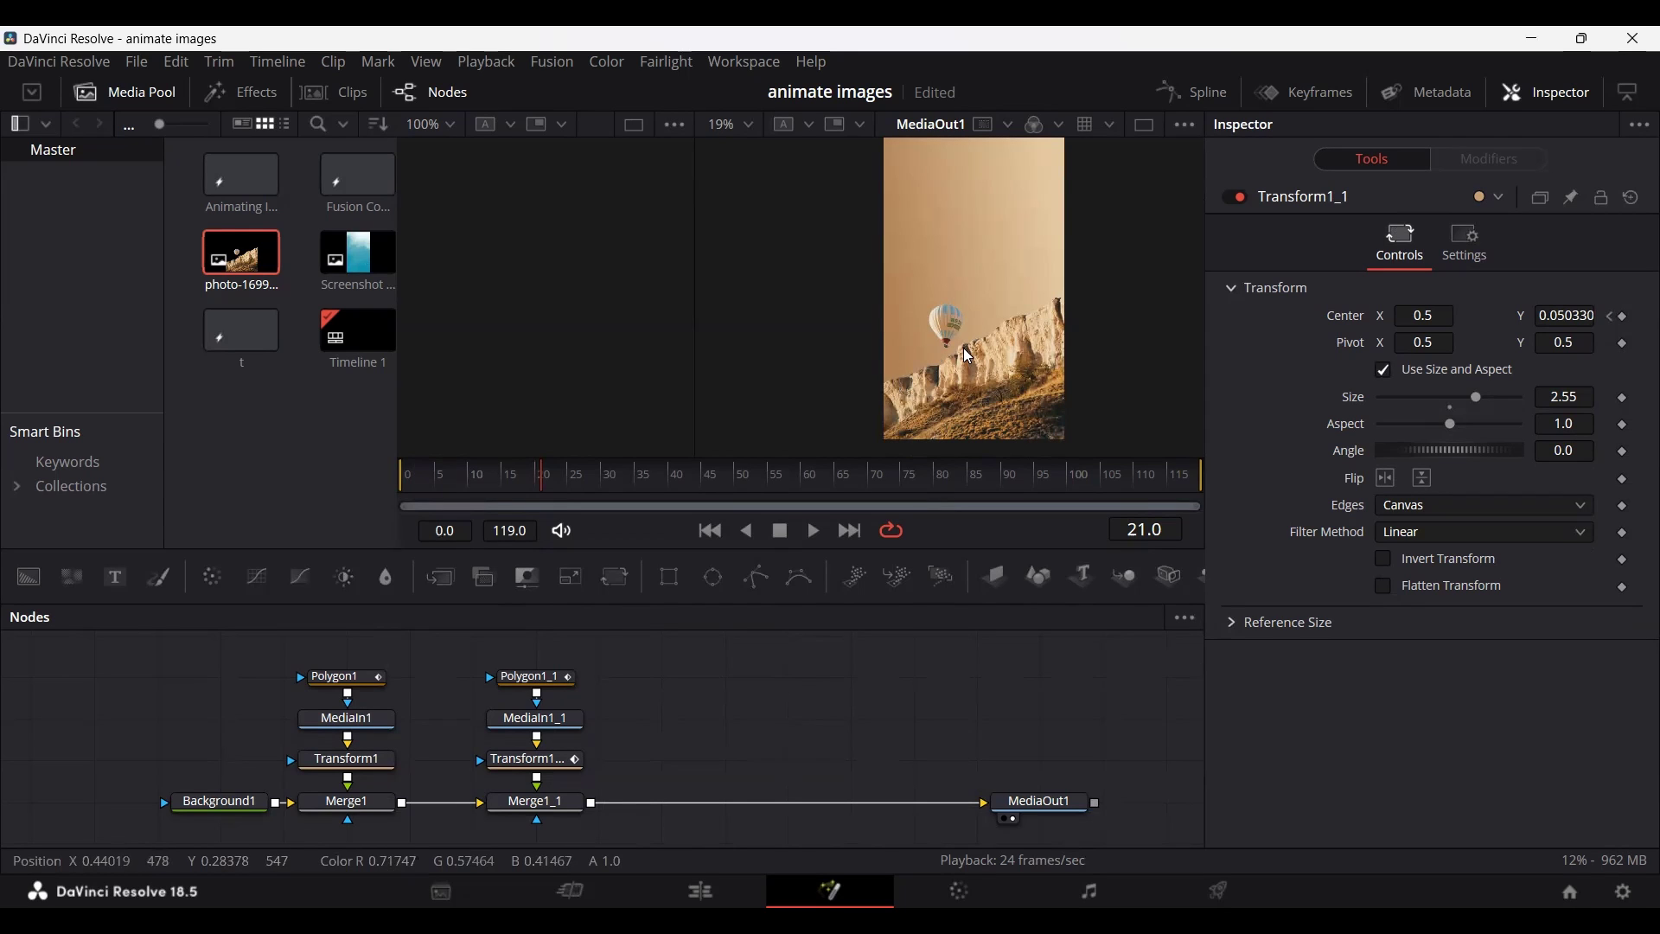
click(537, 802)
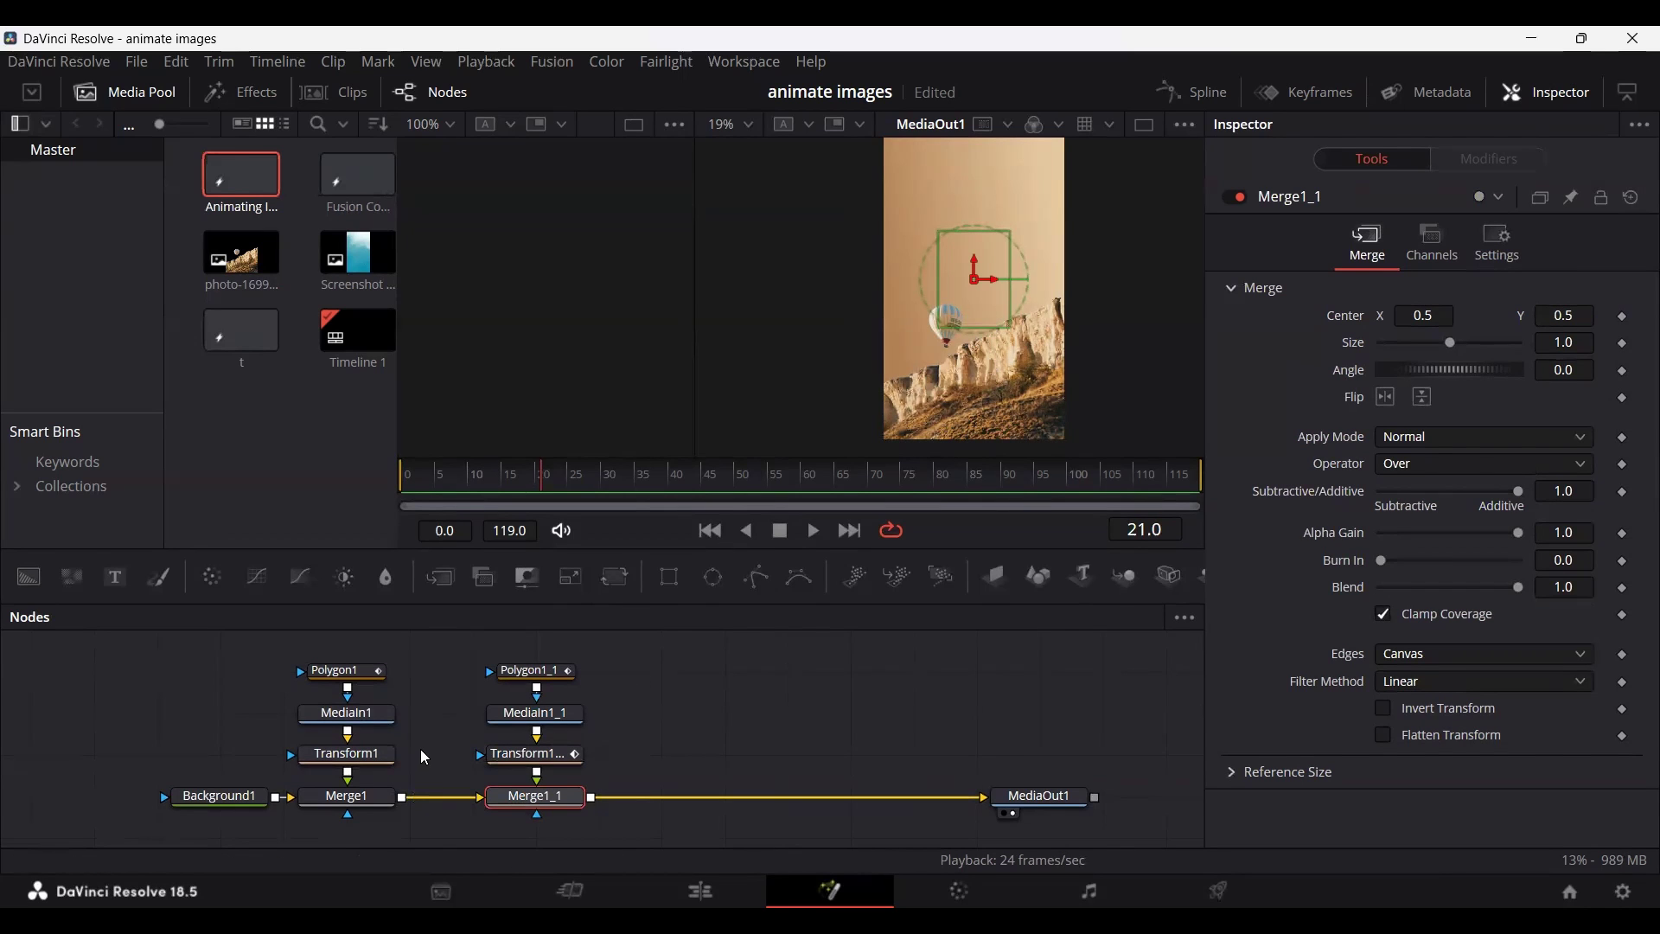
click(362, 765)
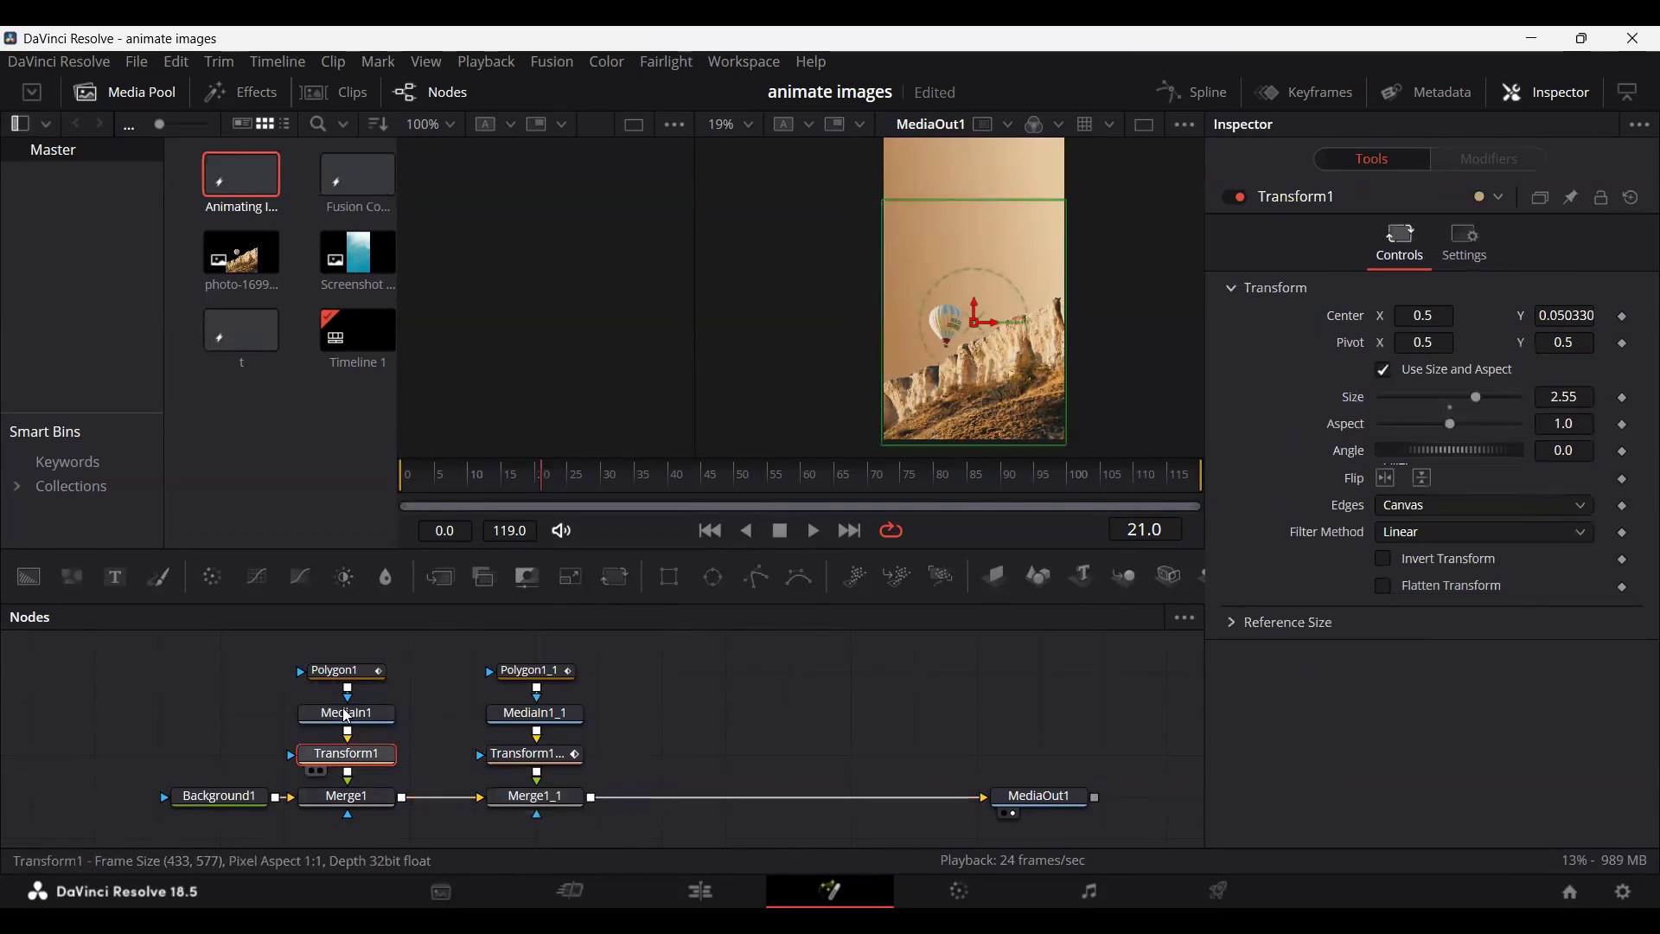
Drive Transform1's Center with a Perturb modifier and show Perturb1's settings.
drag(349, 806, 350, 806)
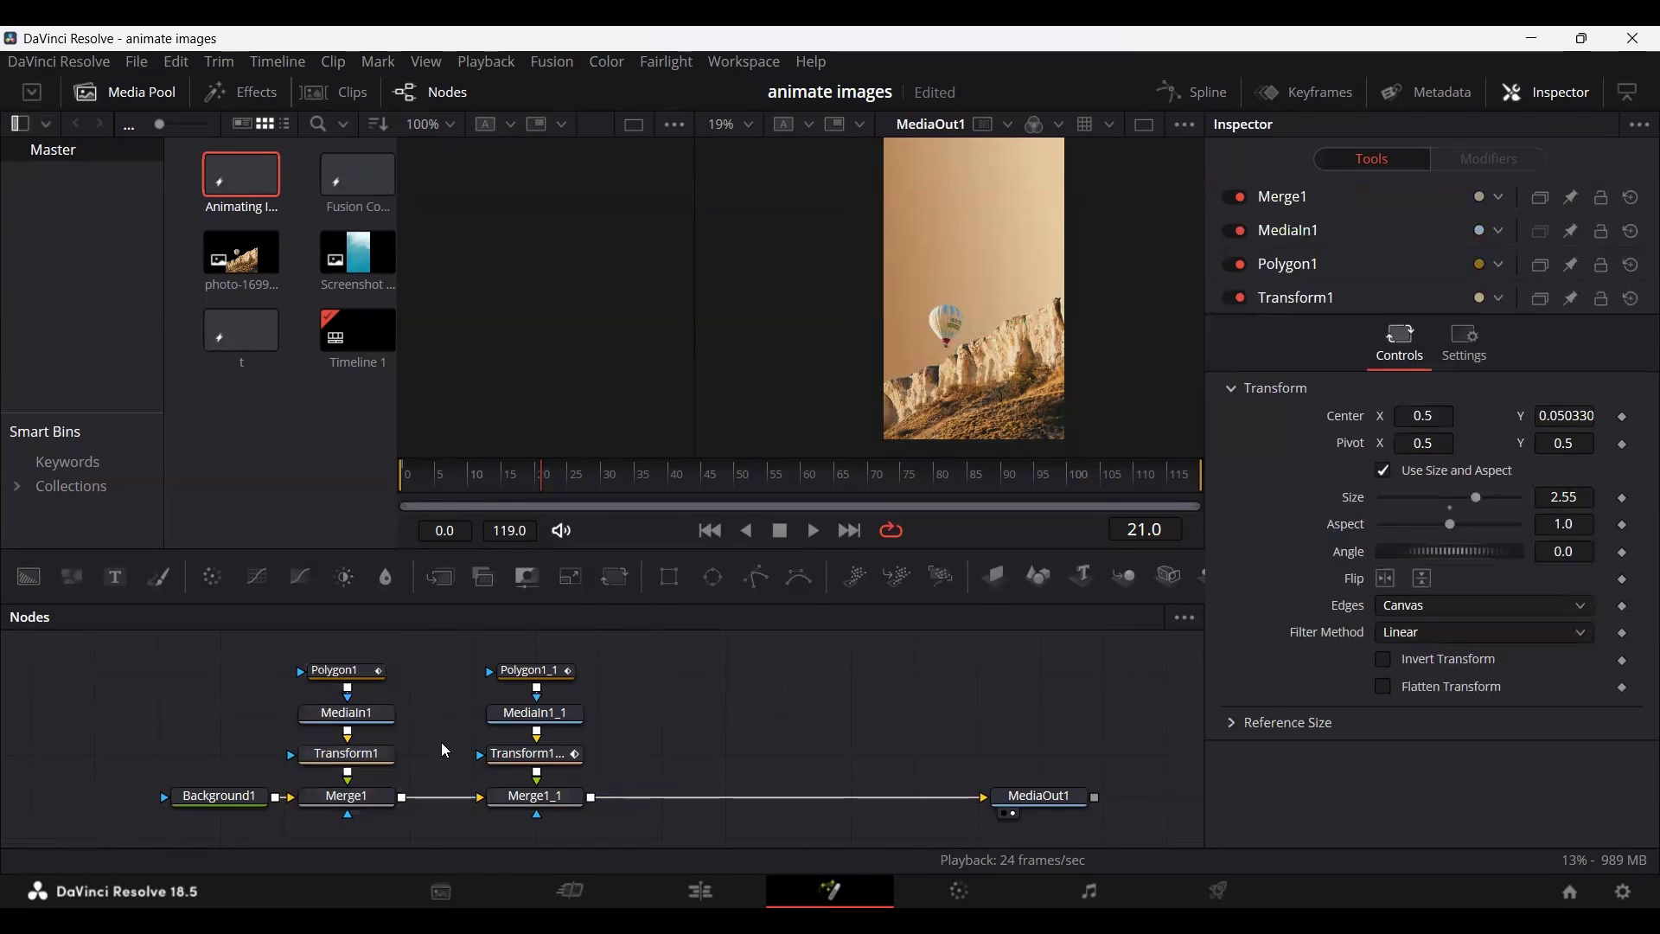
click(375, 762)
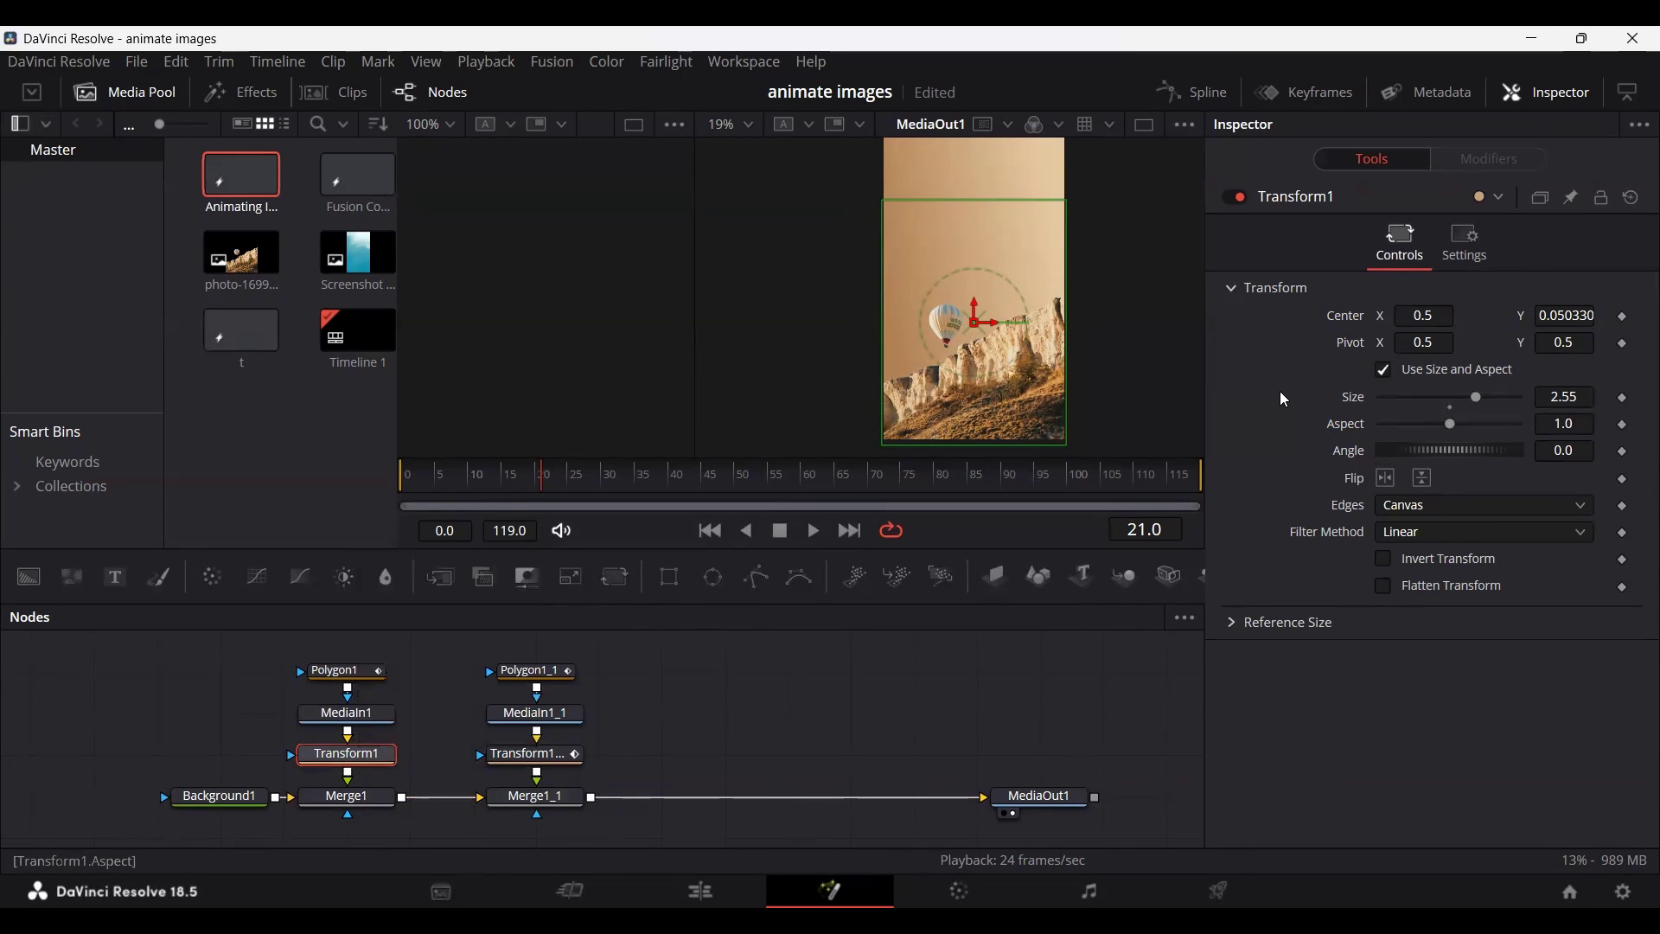
right_click(1351, 326)
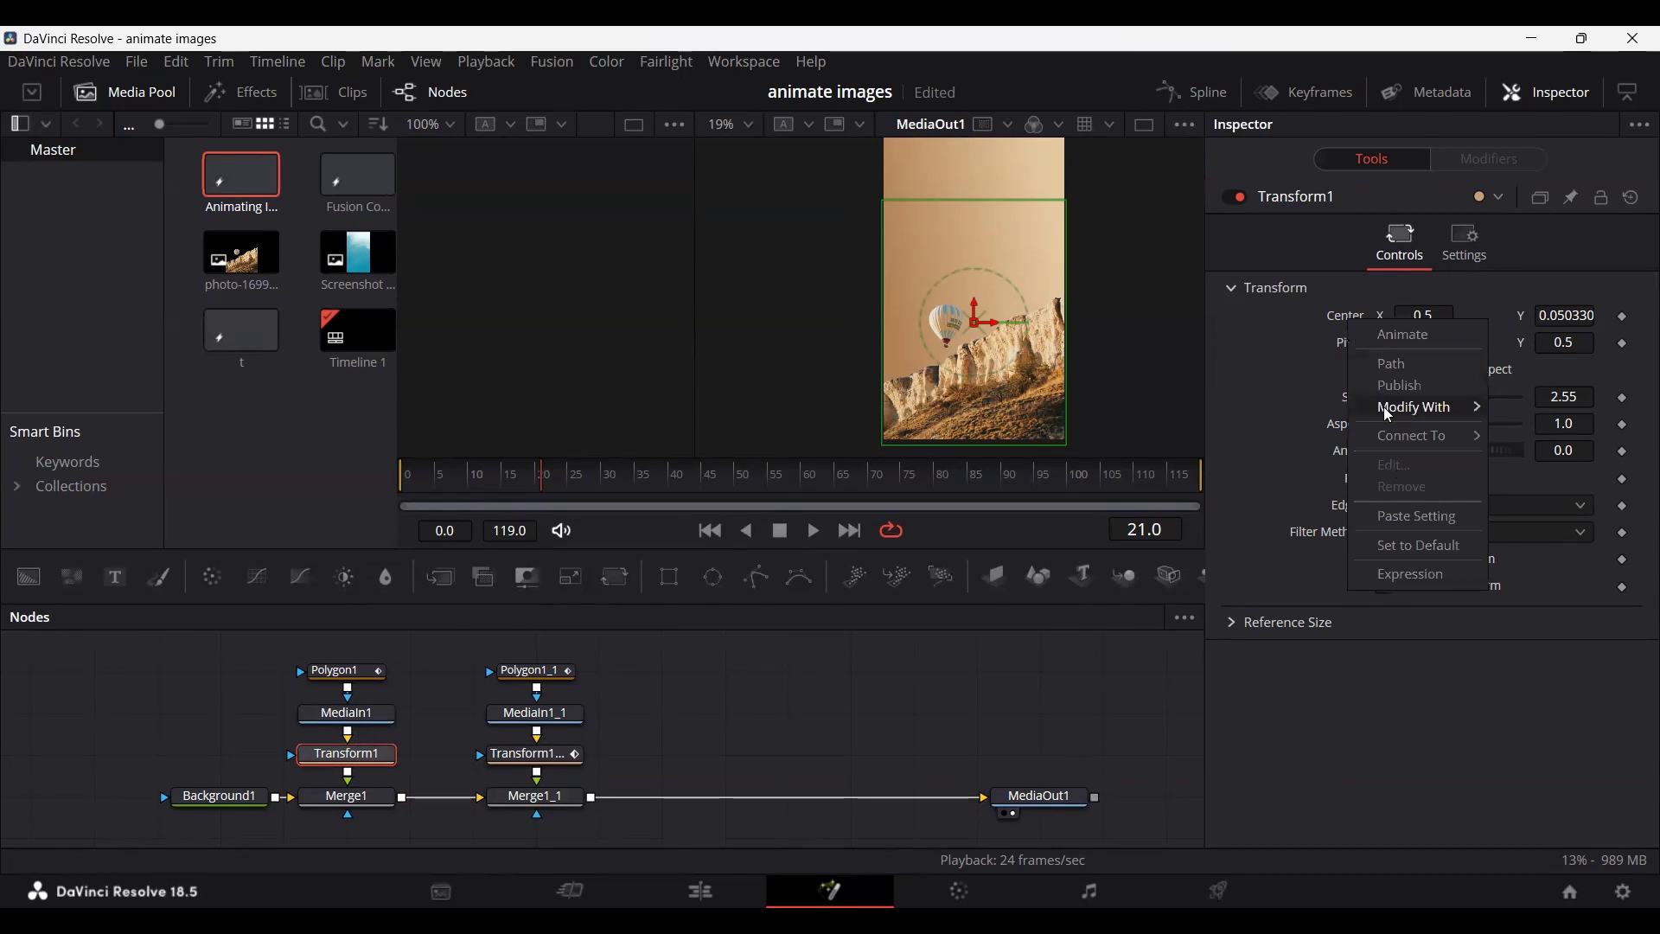
mouse_move(1411, 416)
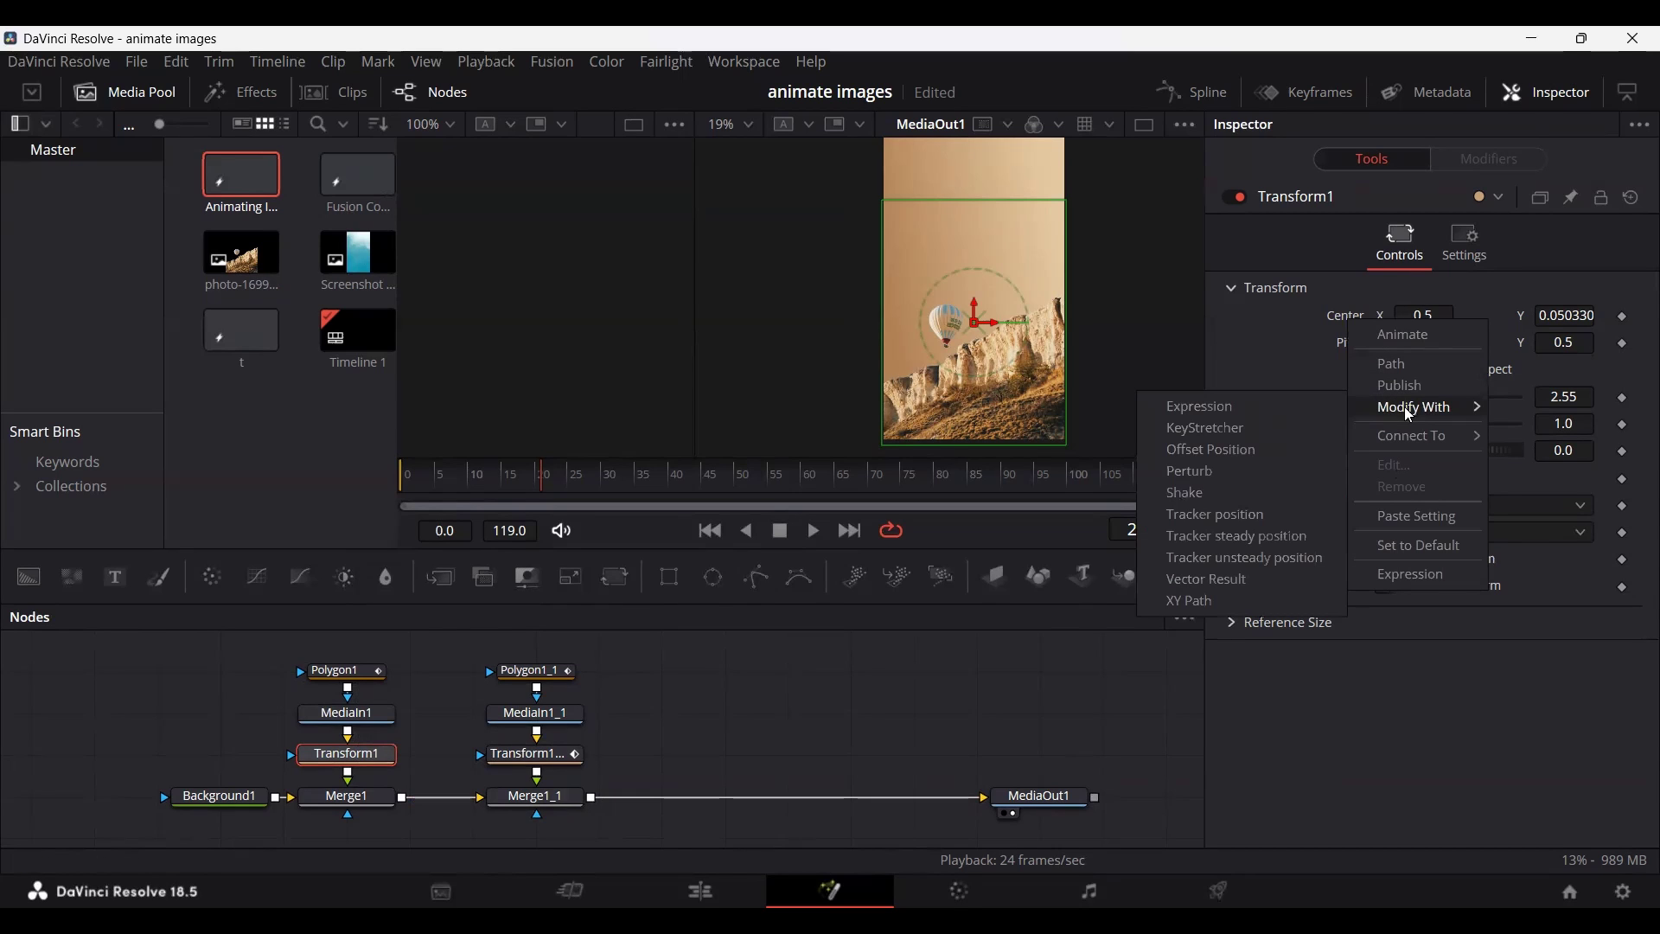
click(1217, 478)
click(1489, 163)
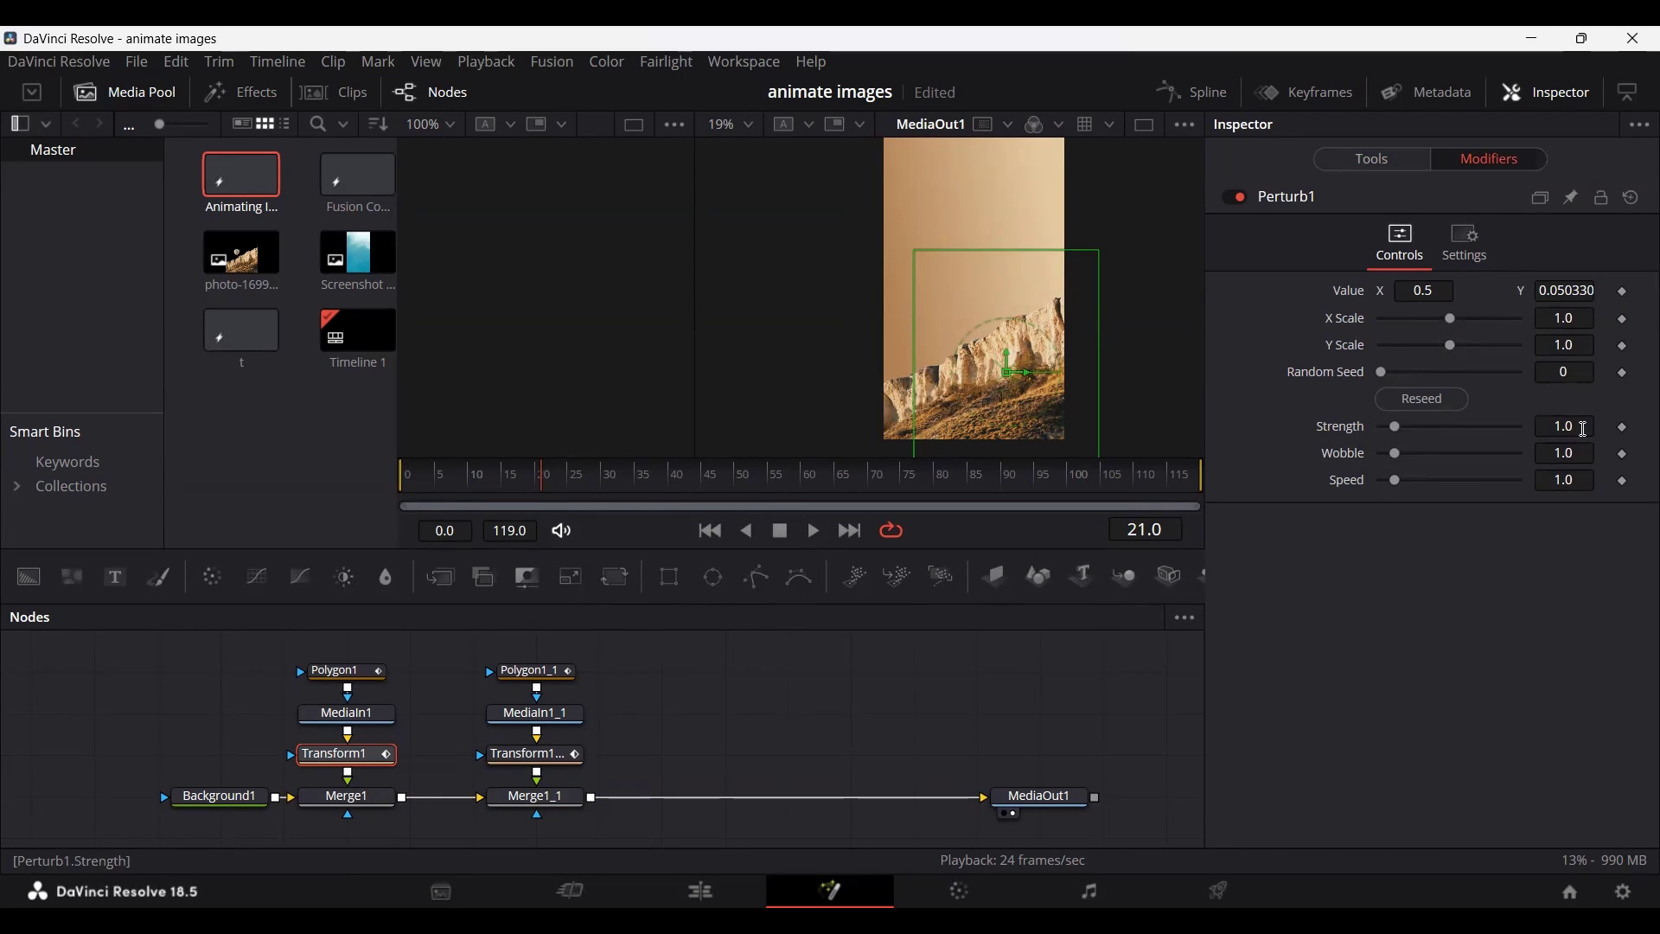
Set Perturb1 to Strength 0.3, Wobble 0.5 and Speed 0.5.
click(1585, 430)
text(0.3)
key(Tab)
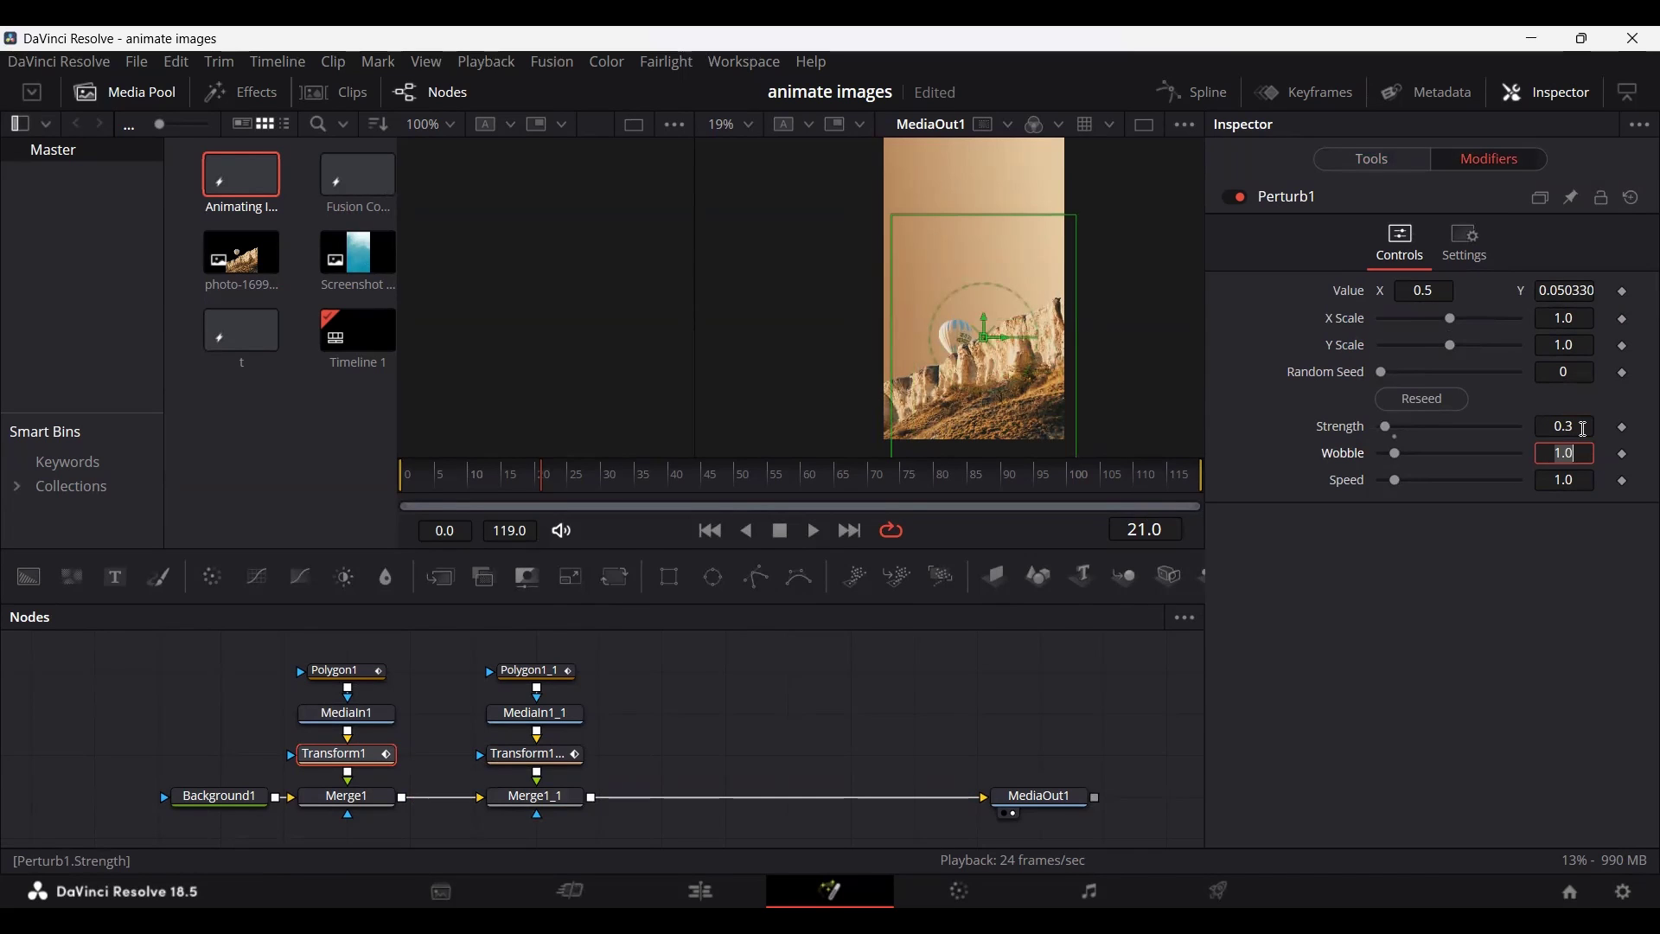
text(0.5)
key(Tab)
text(0)
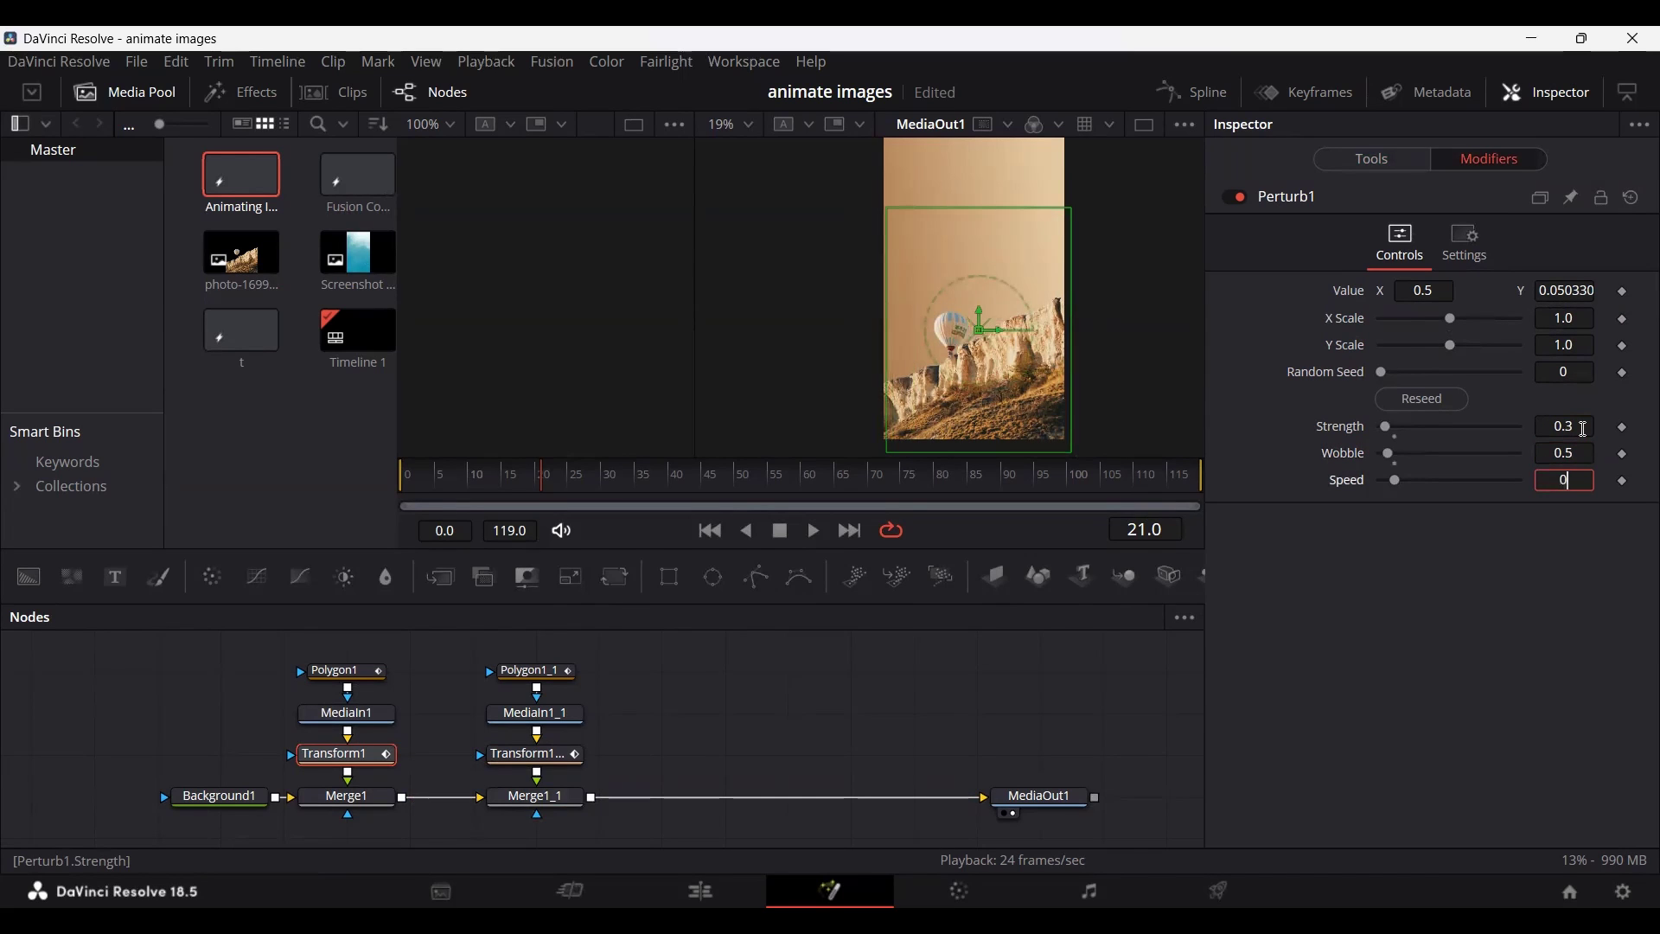
key(Tab)
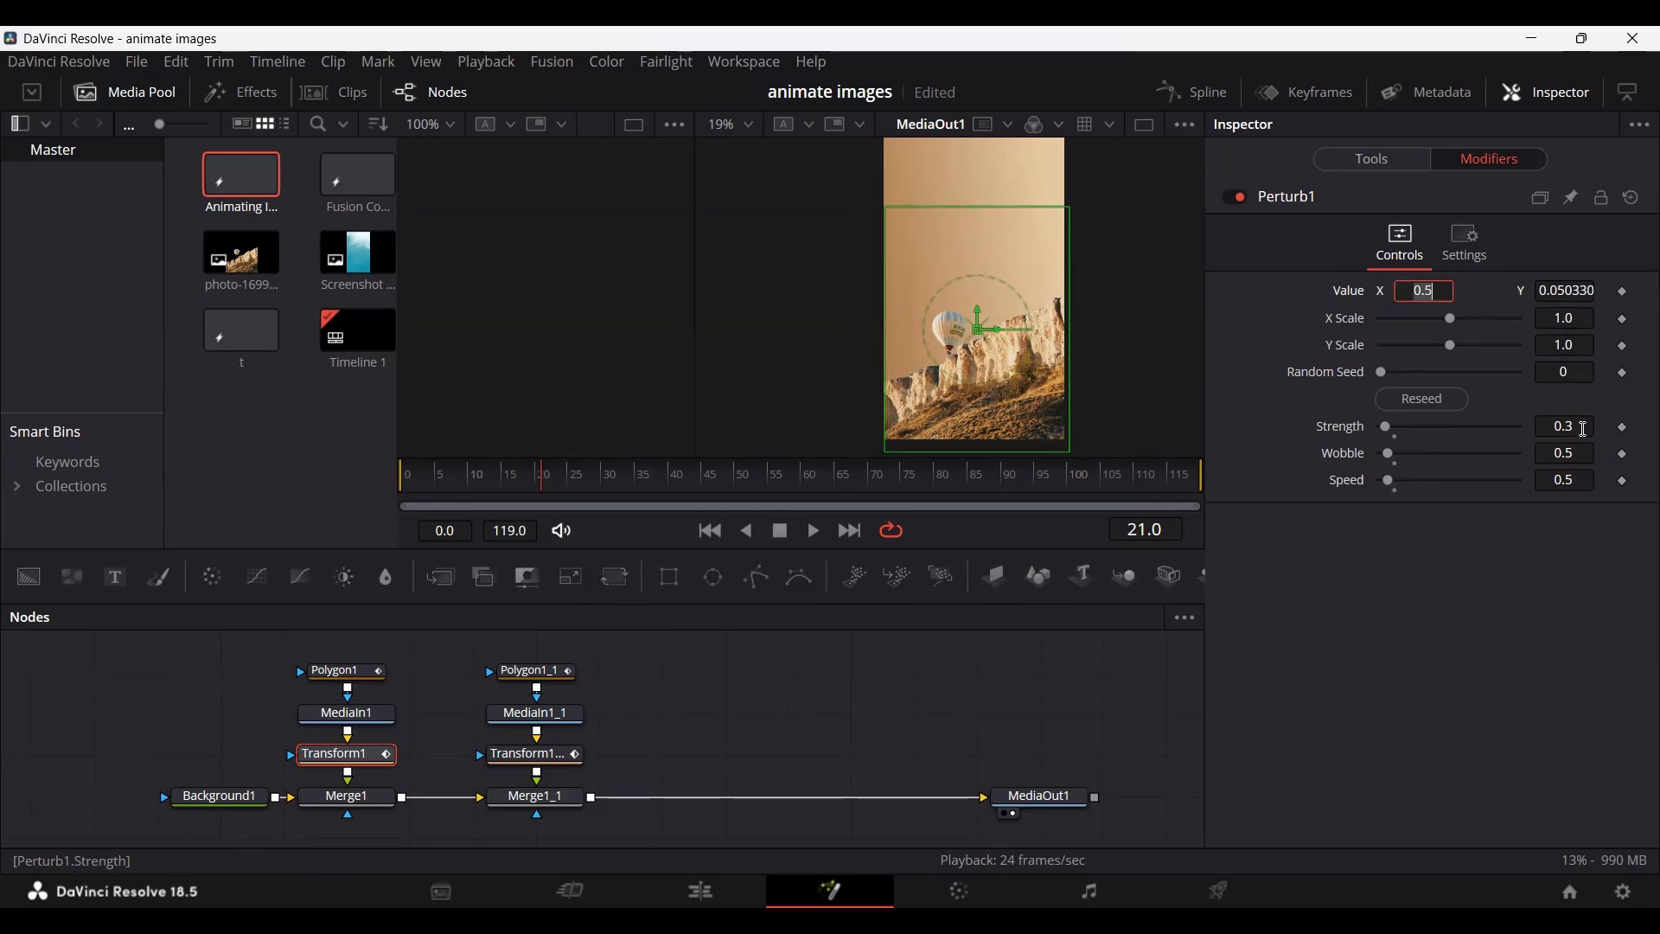
click(812, 730)
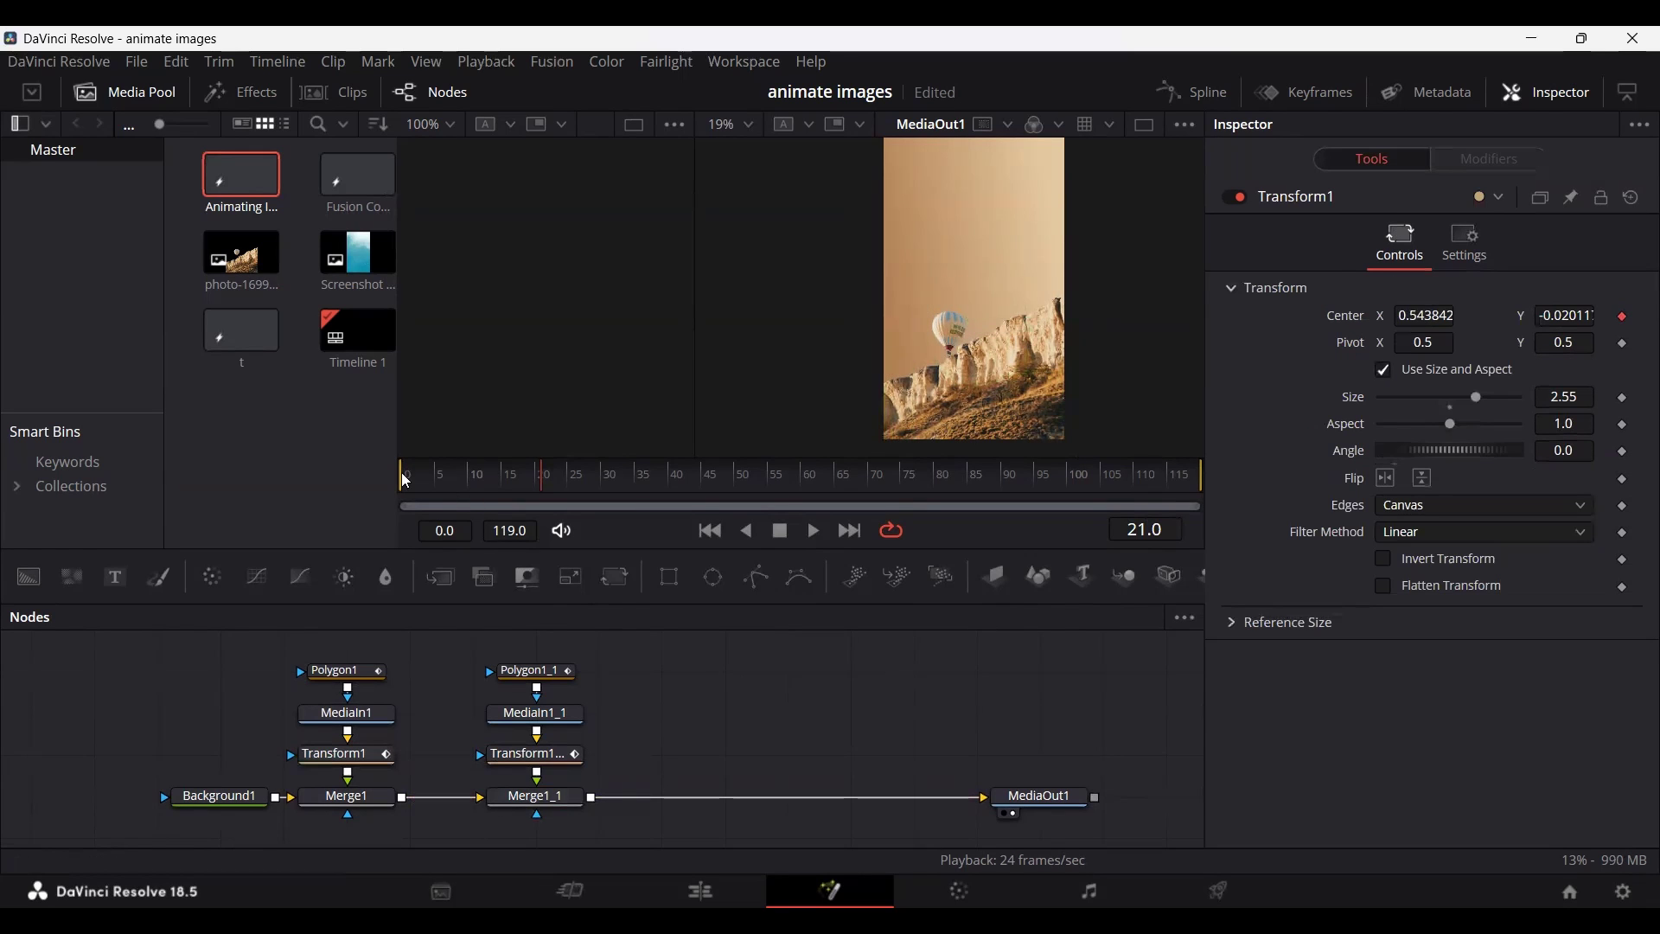
key(space)
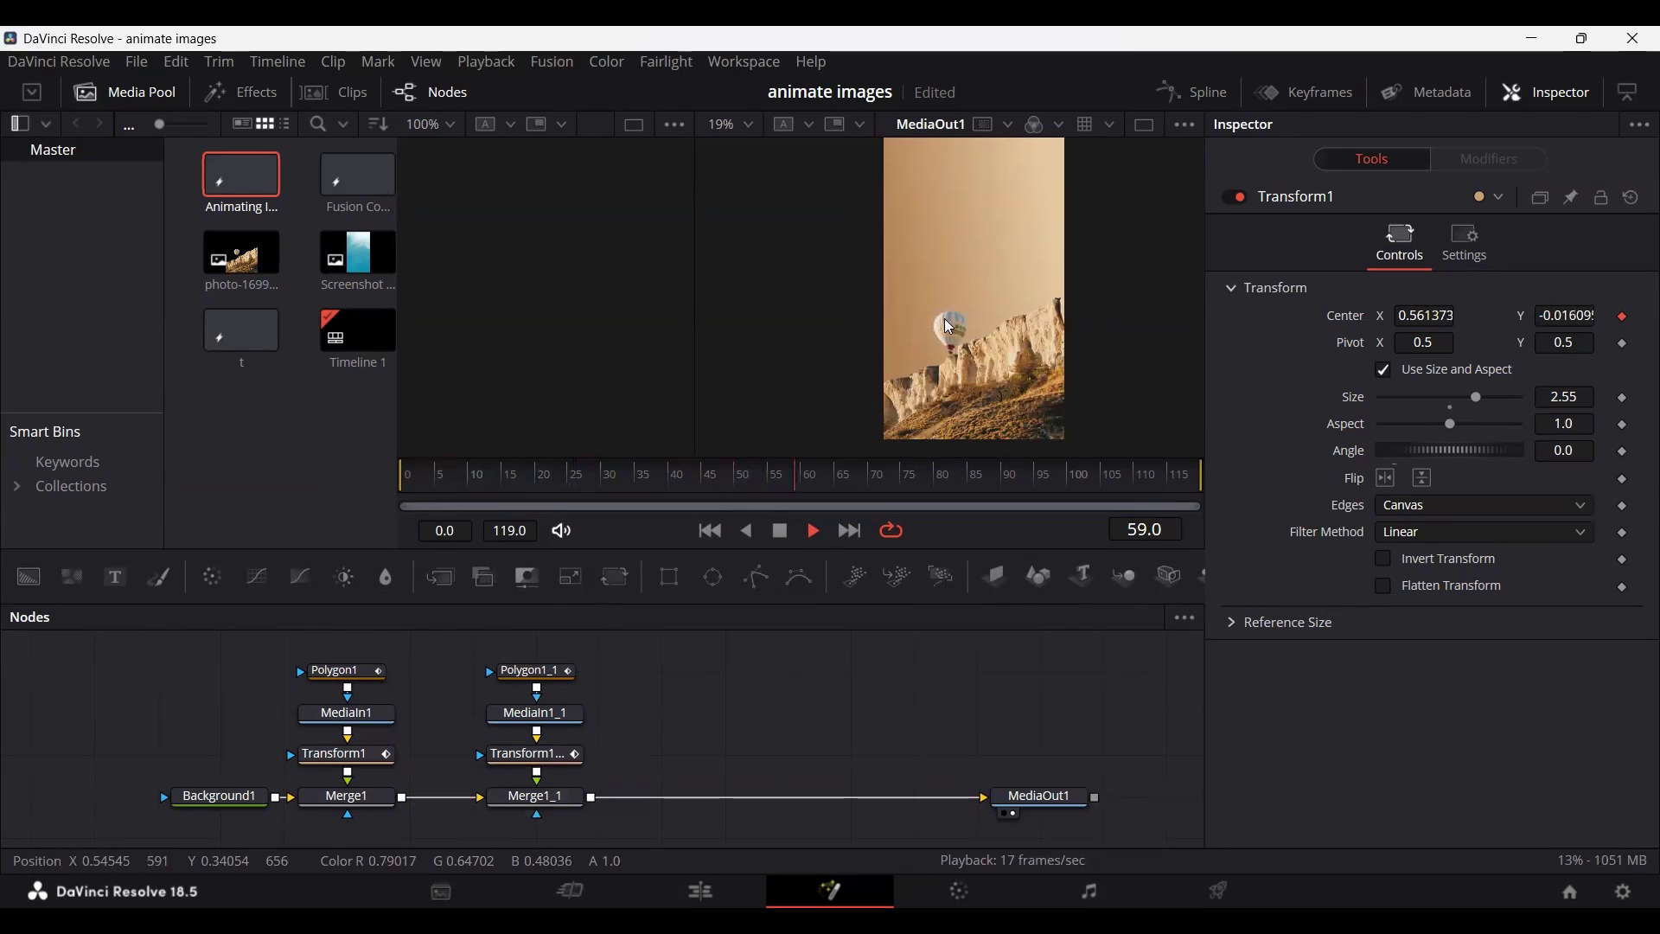
scroll(956, 350, up, 2)
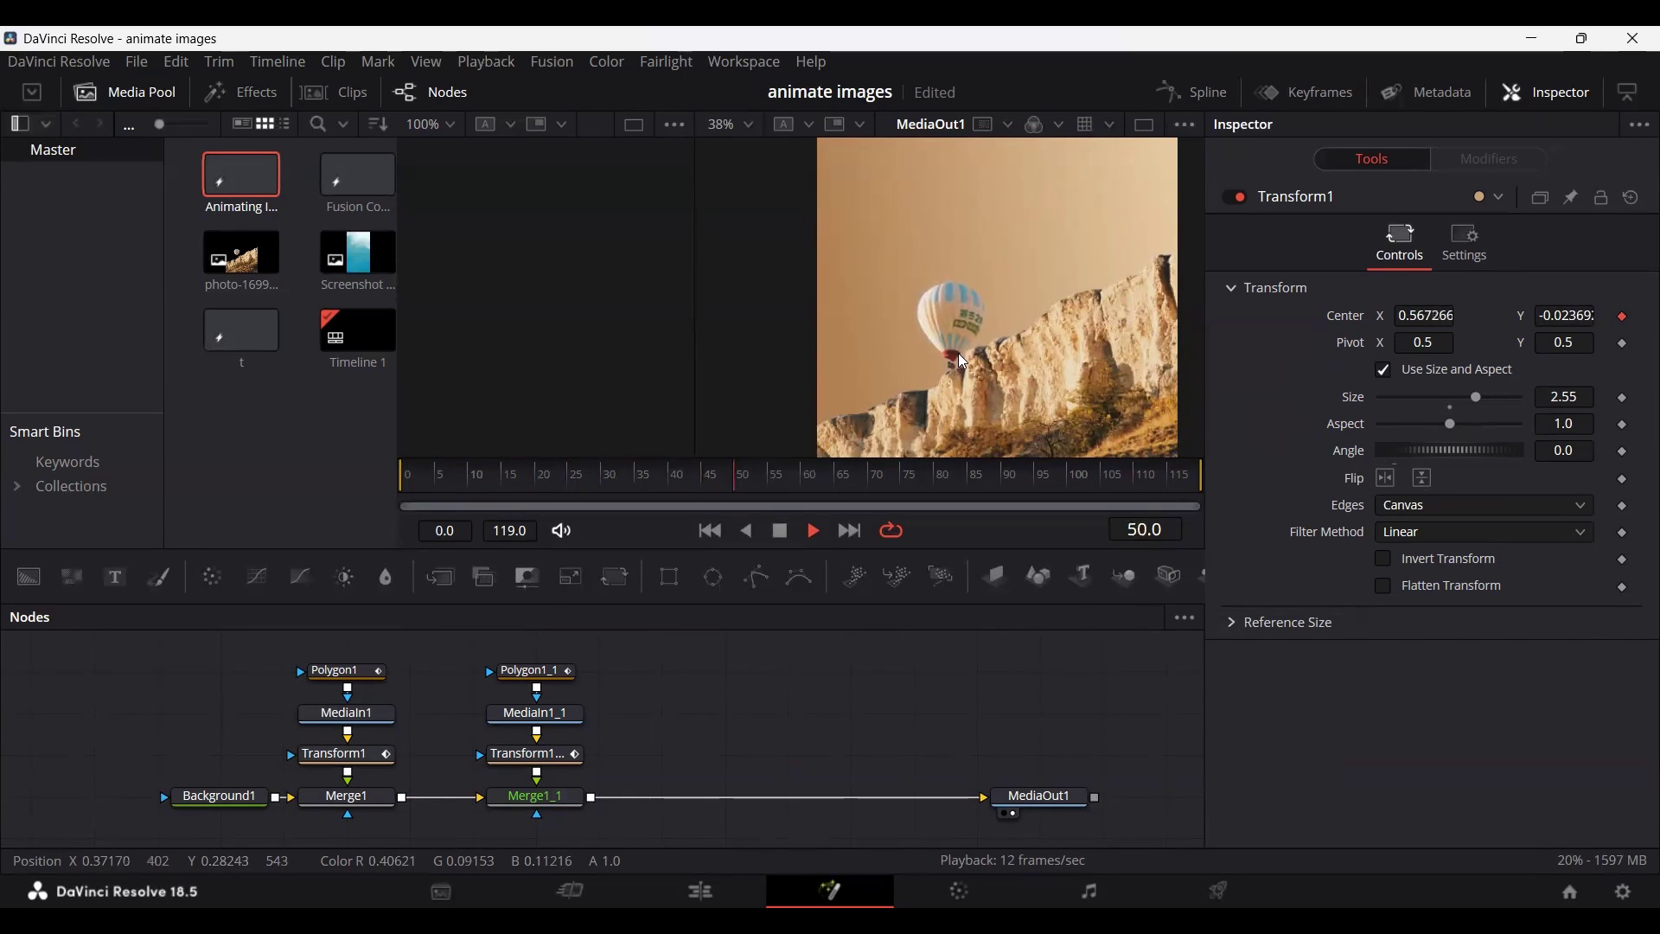
key(space)
scroll(977, 341, down, 2)
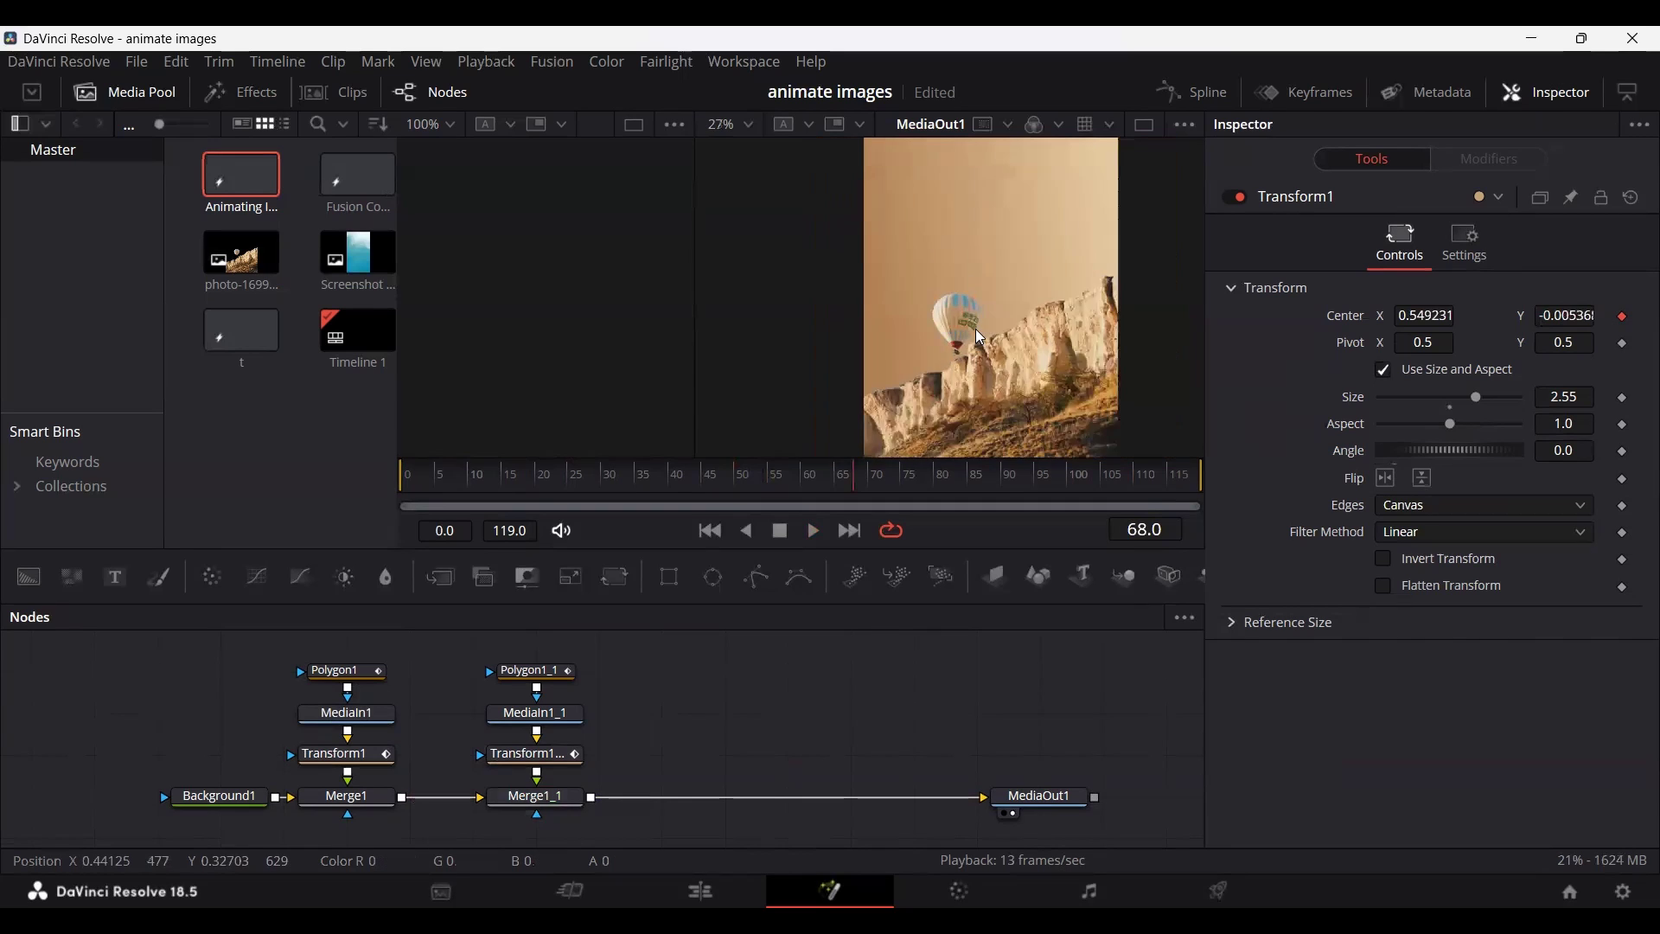
scroll(980, 337, up, 1)
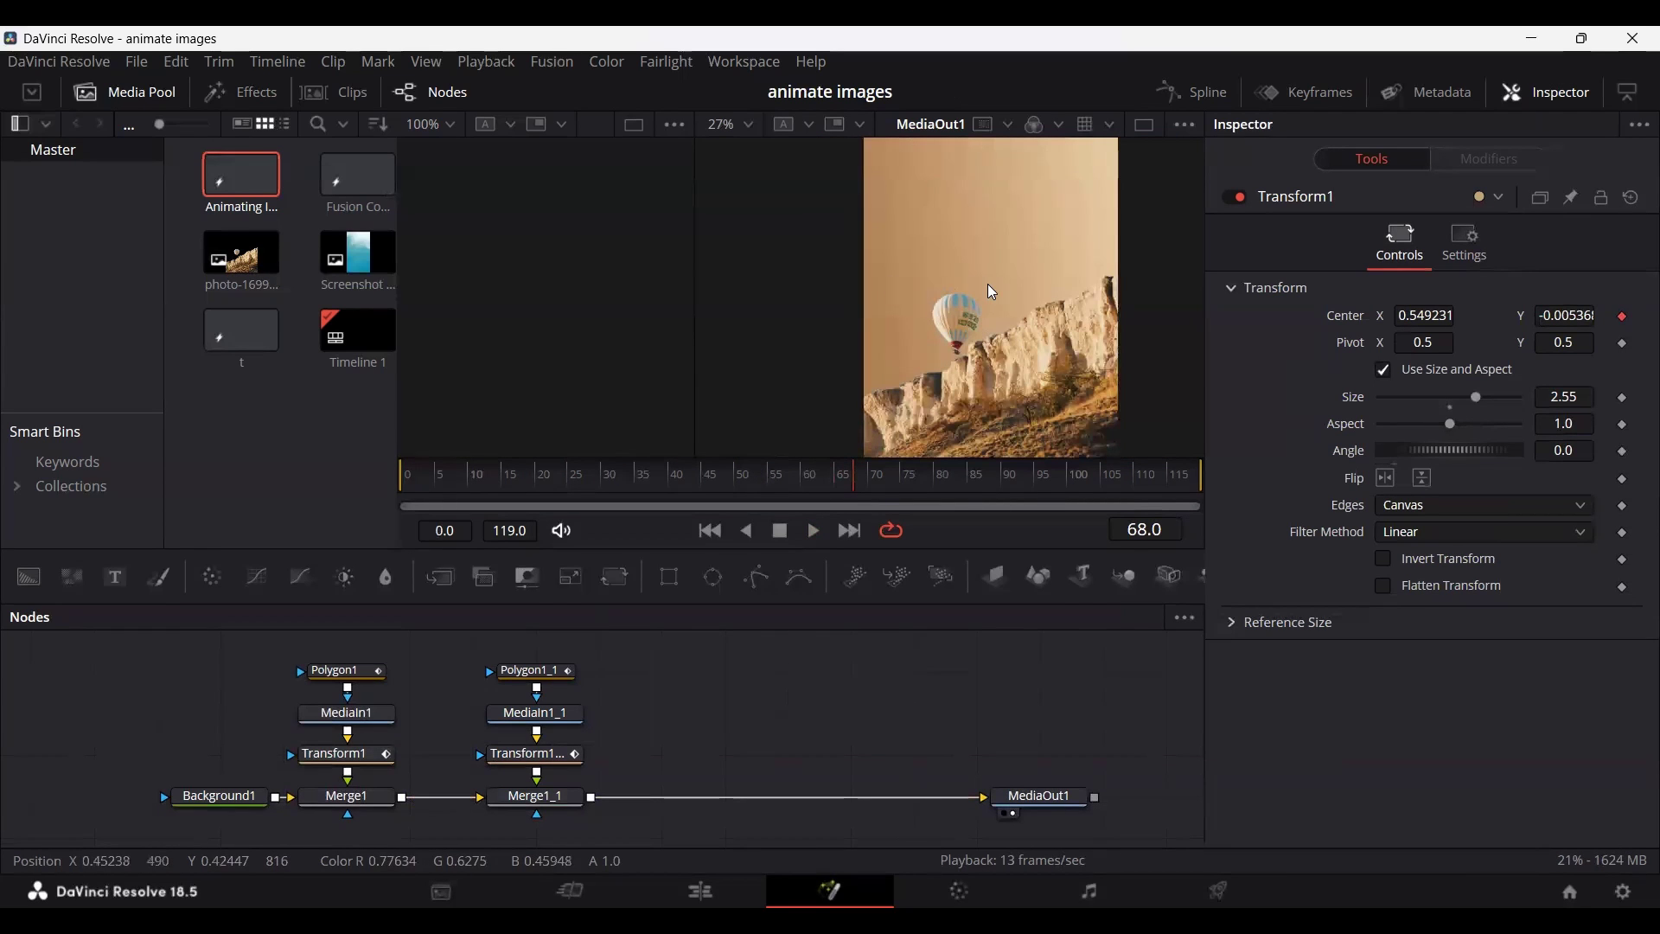
Add a Text+ node and merge it over Background1 as Merge2.
drag(298, 638, 733, 811)
click(733, 810)
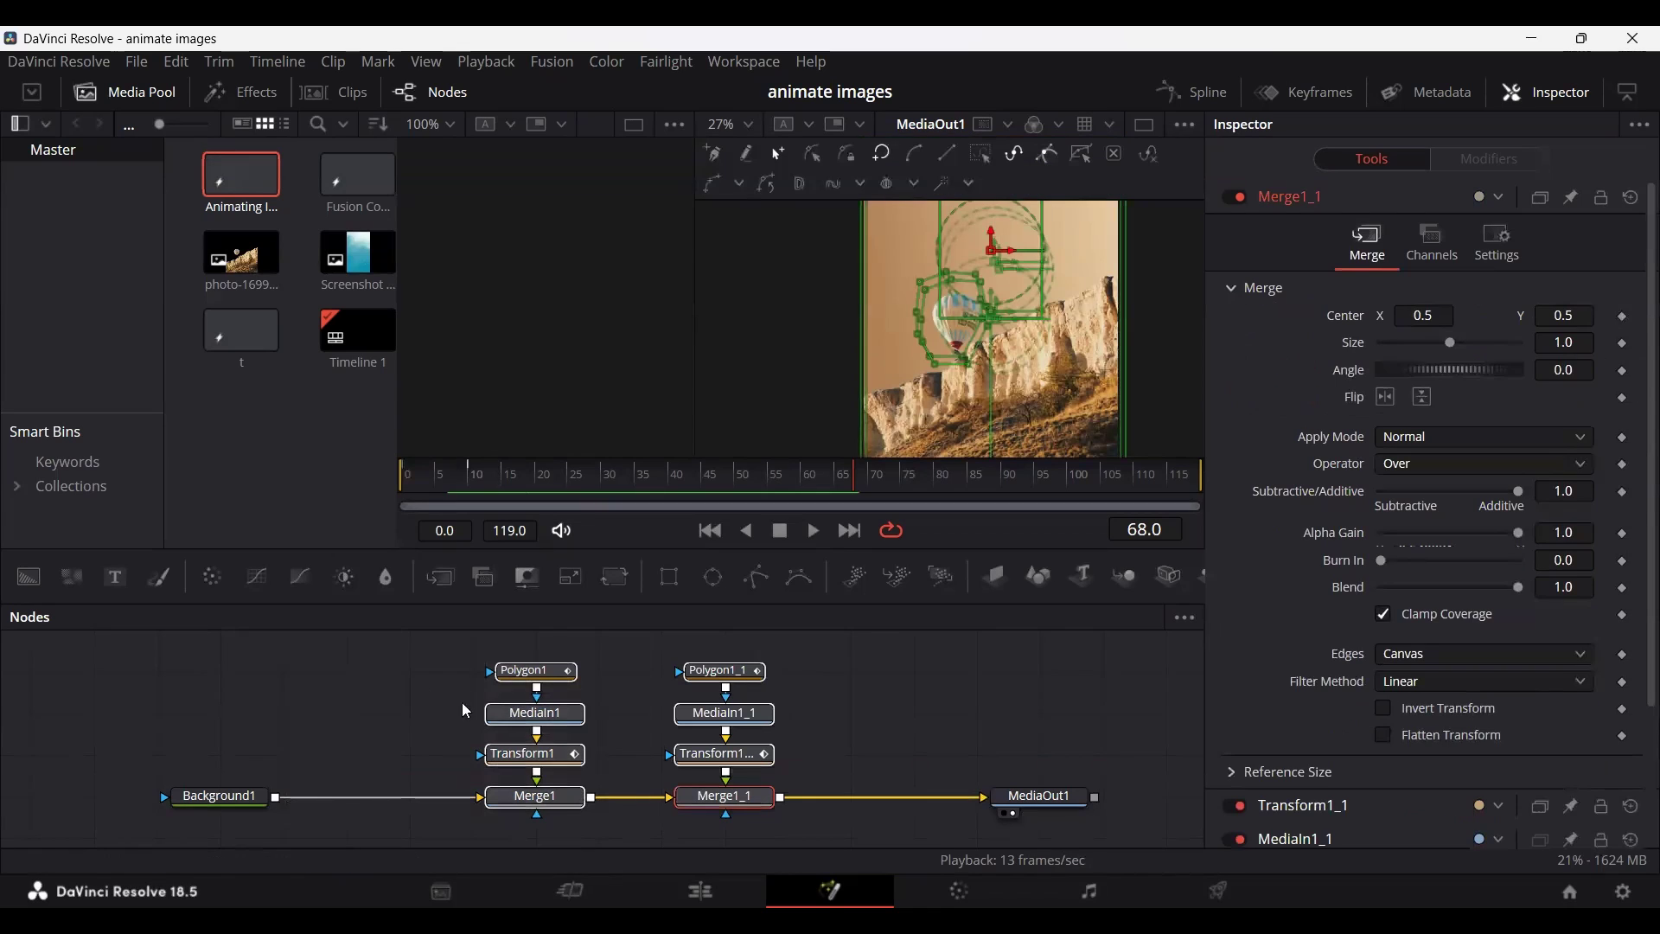
drag(115, 577, 281, 806)
click(346, 754)
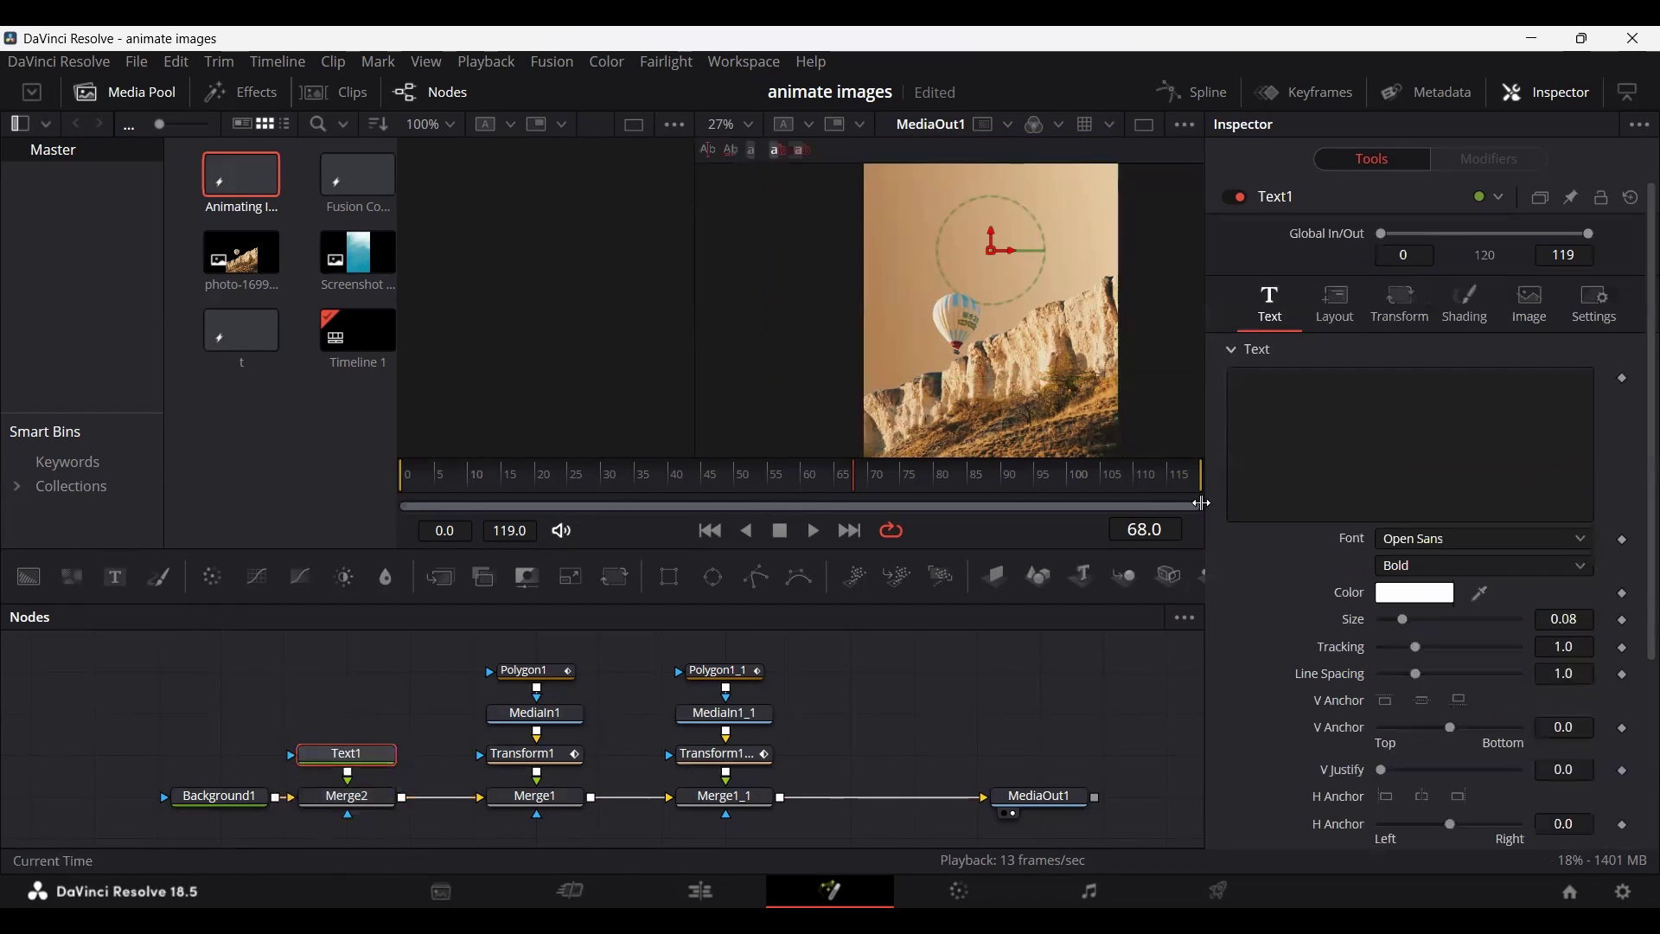
Enter 'AIR' as the text, set the Extrabold style and enlarge it to size 0.5.
click(1288, 455)
text(AR)
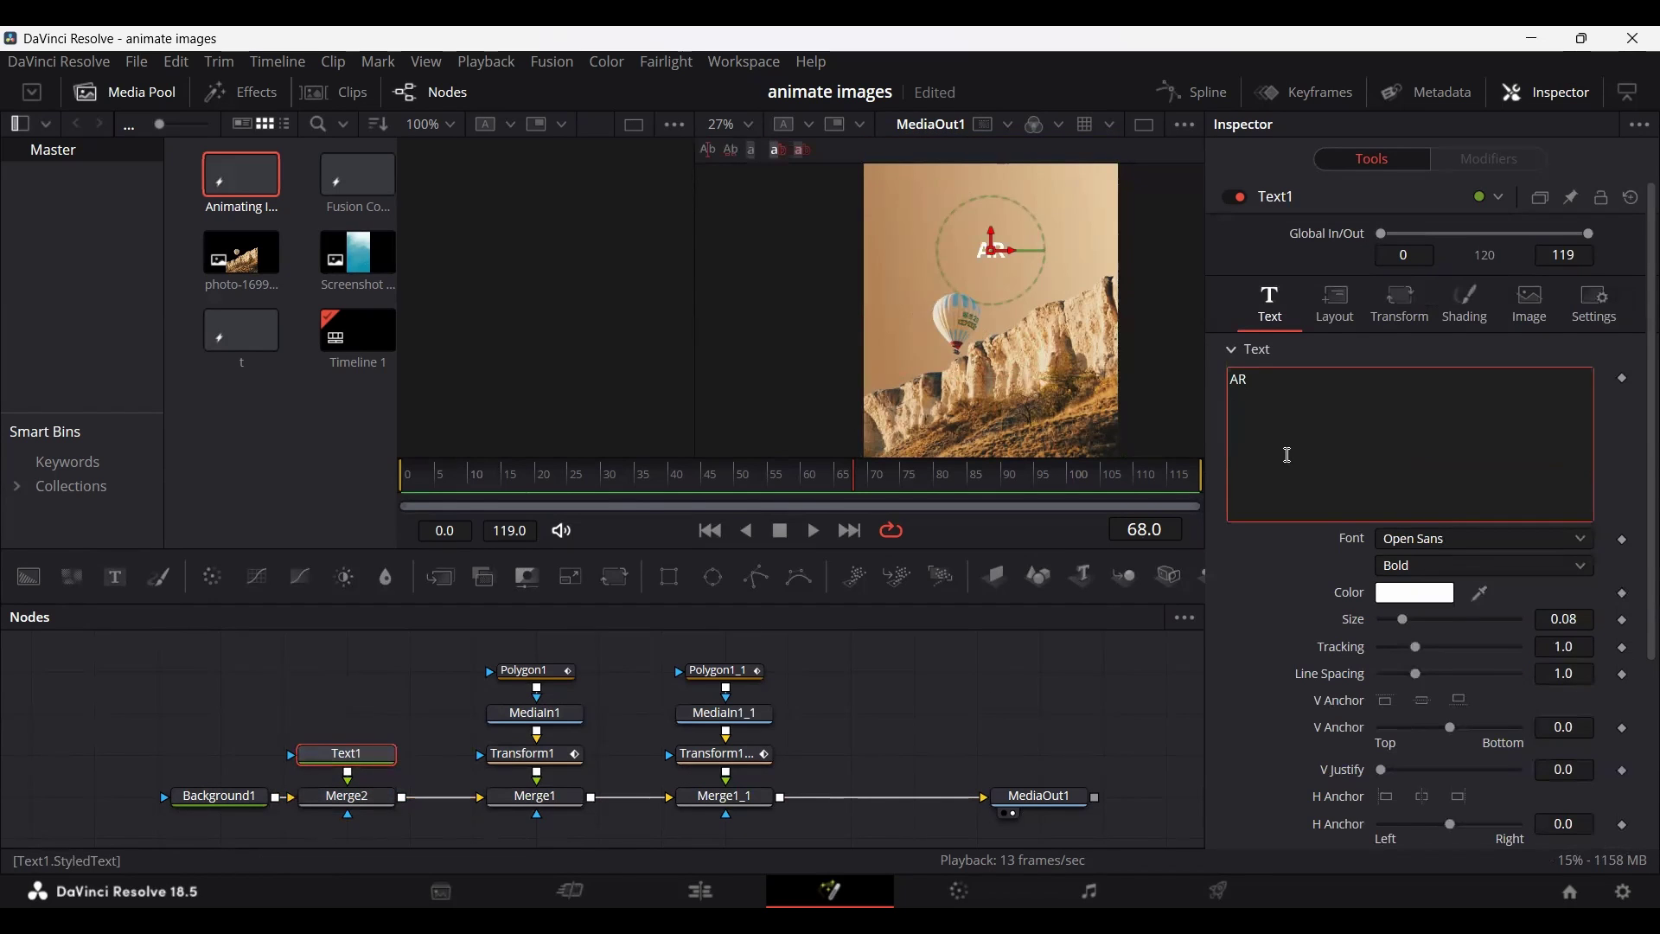
key(BackSpace)
text(IR)
click(1405, 570)
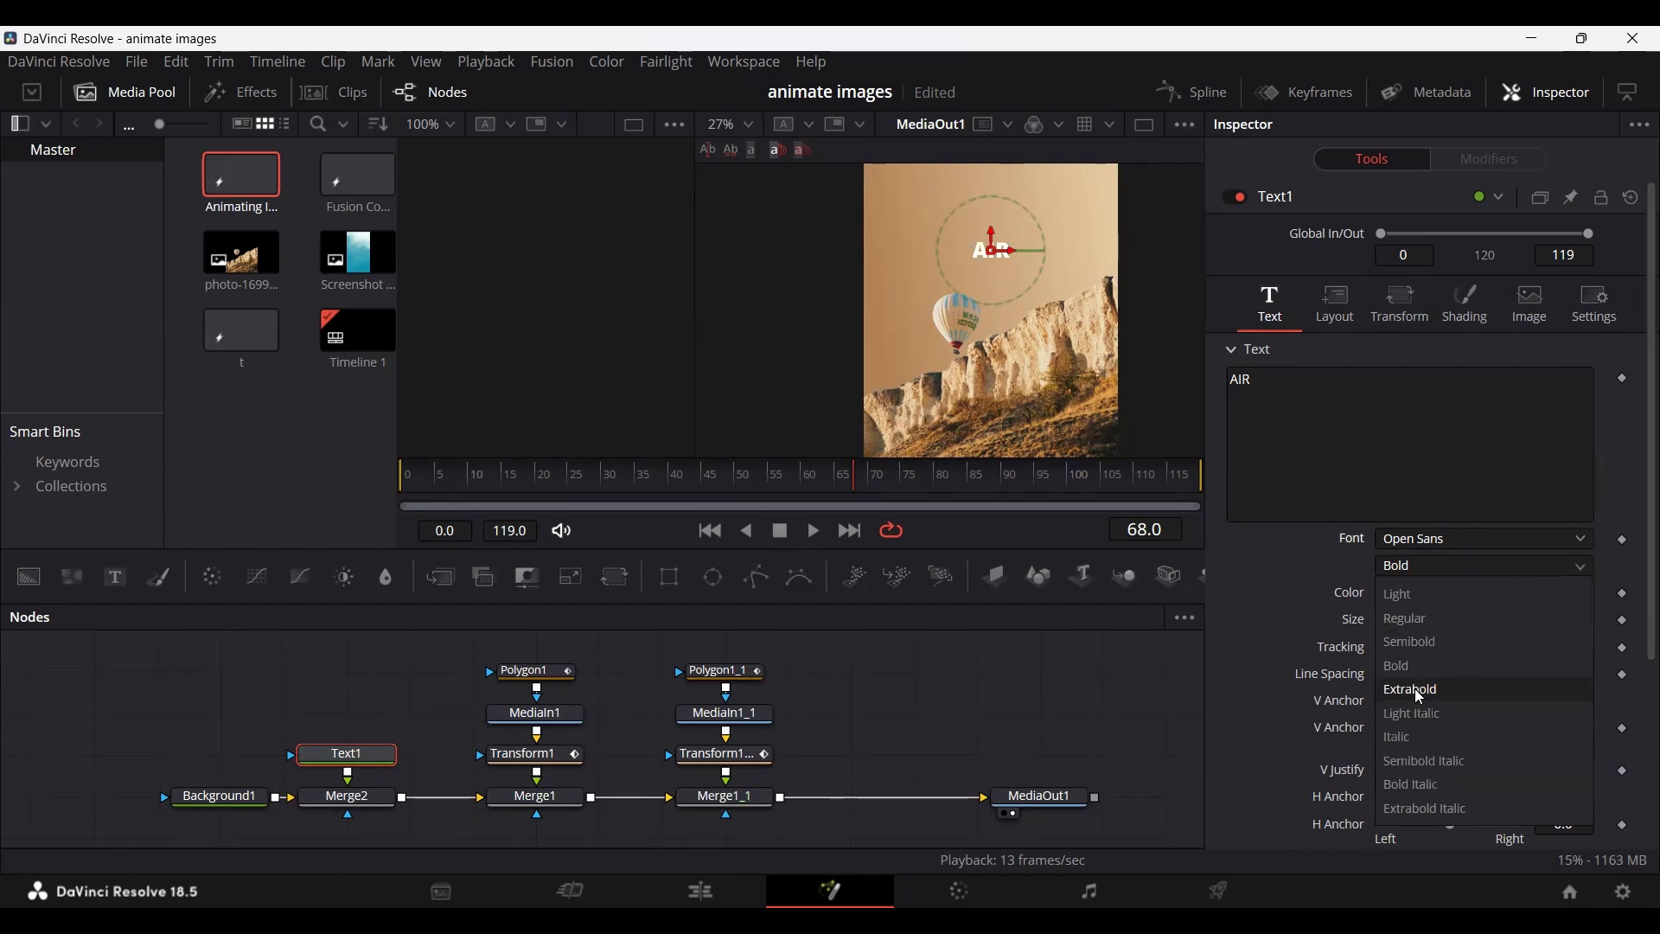
click(1421, 696)
drag(1406, 622, 1532, 623)
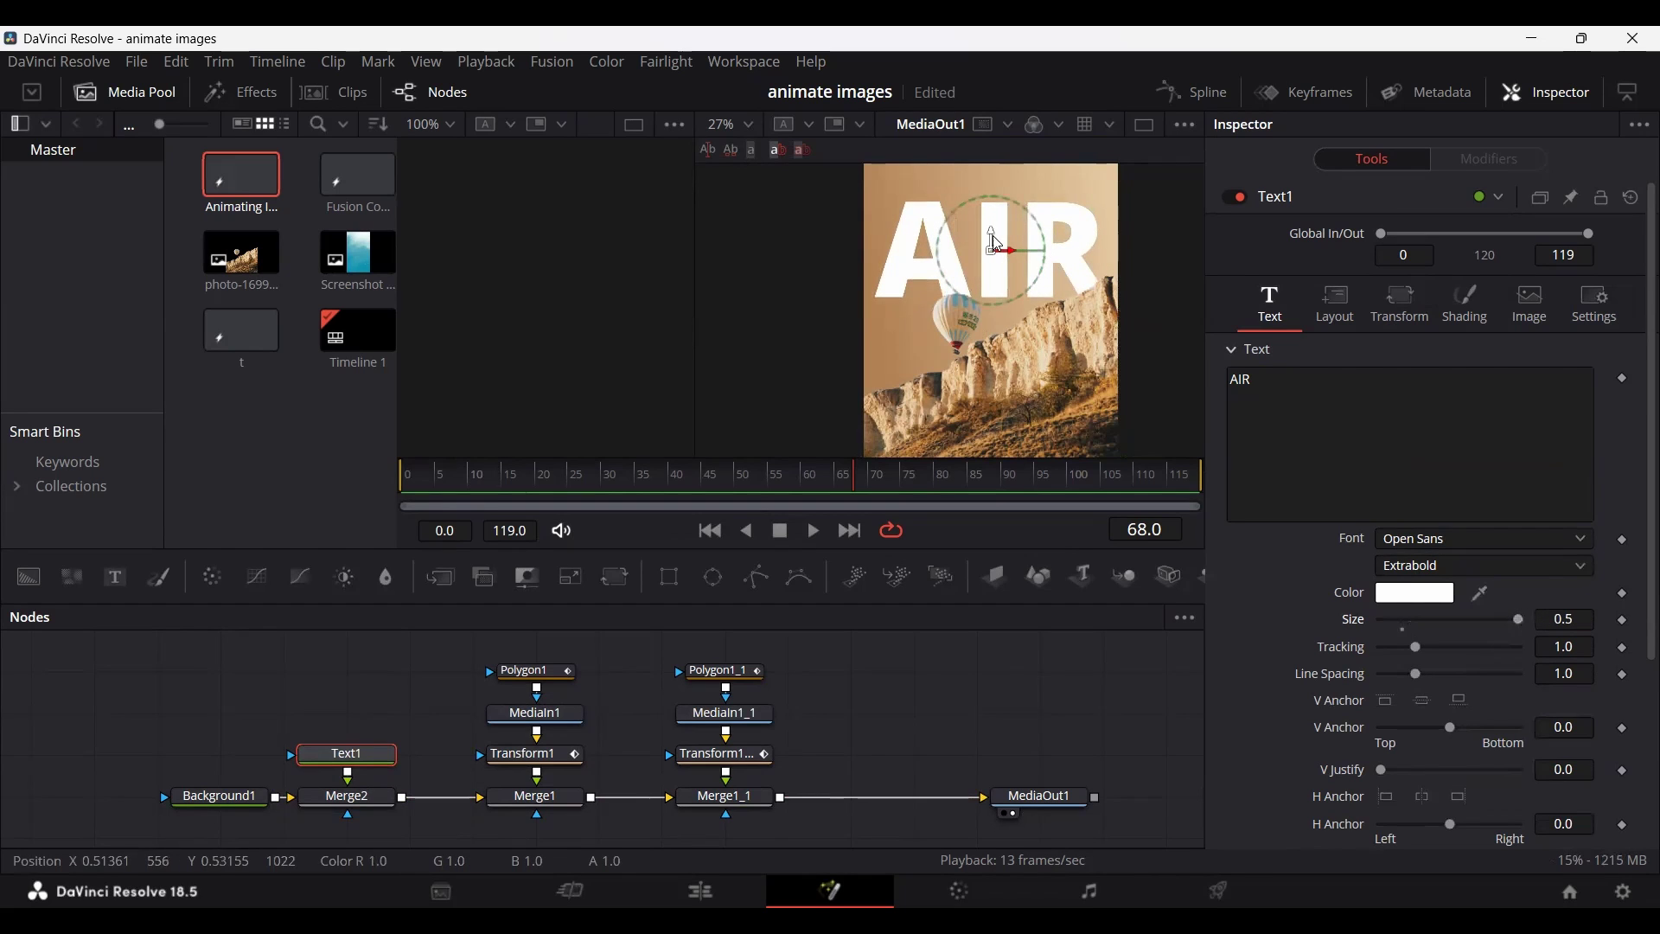
Nudge the AIR text slightly lower and play from the start to around frame 20.
drag(993, 243, 995, 253)
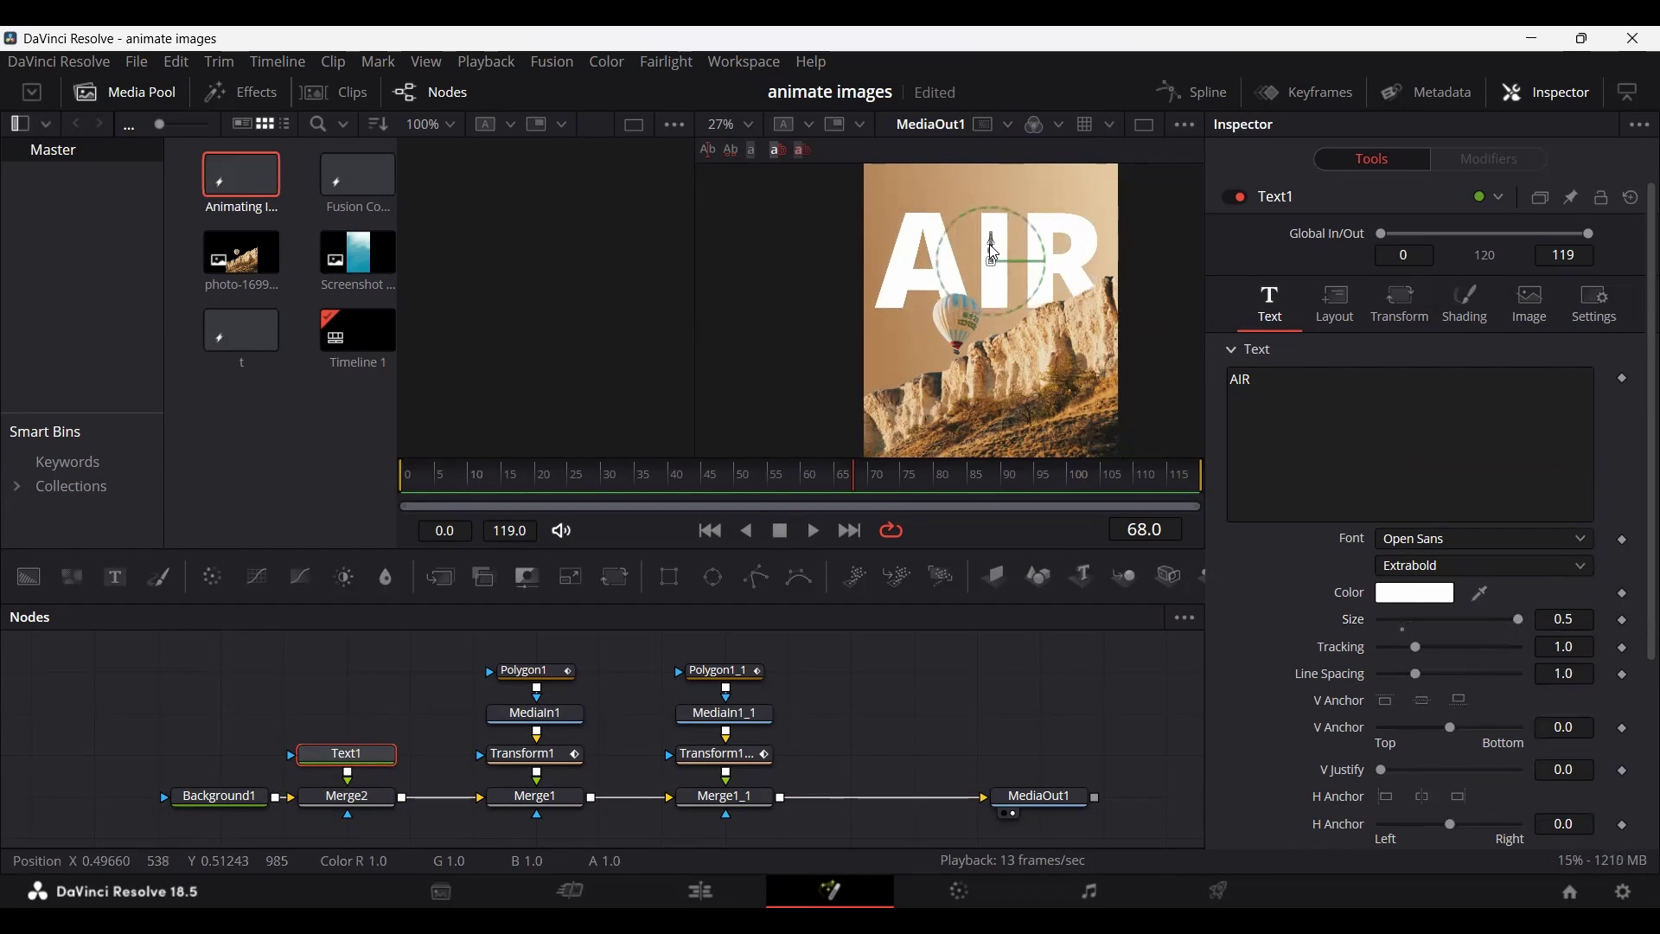
click(874, 697)
click(405, 493)
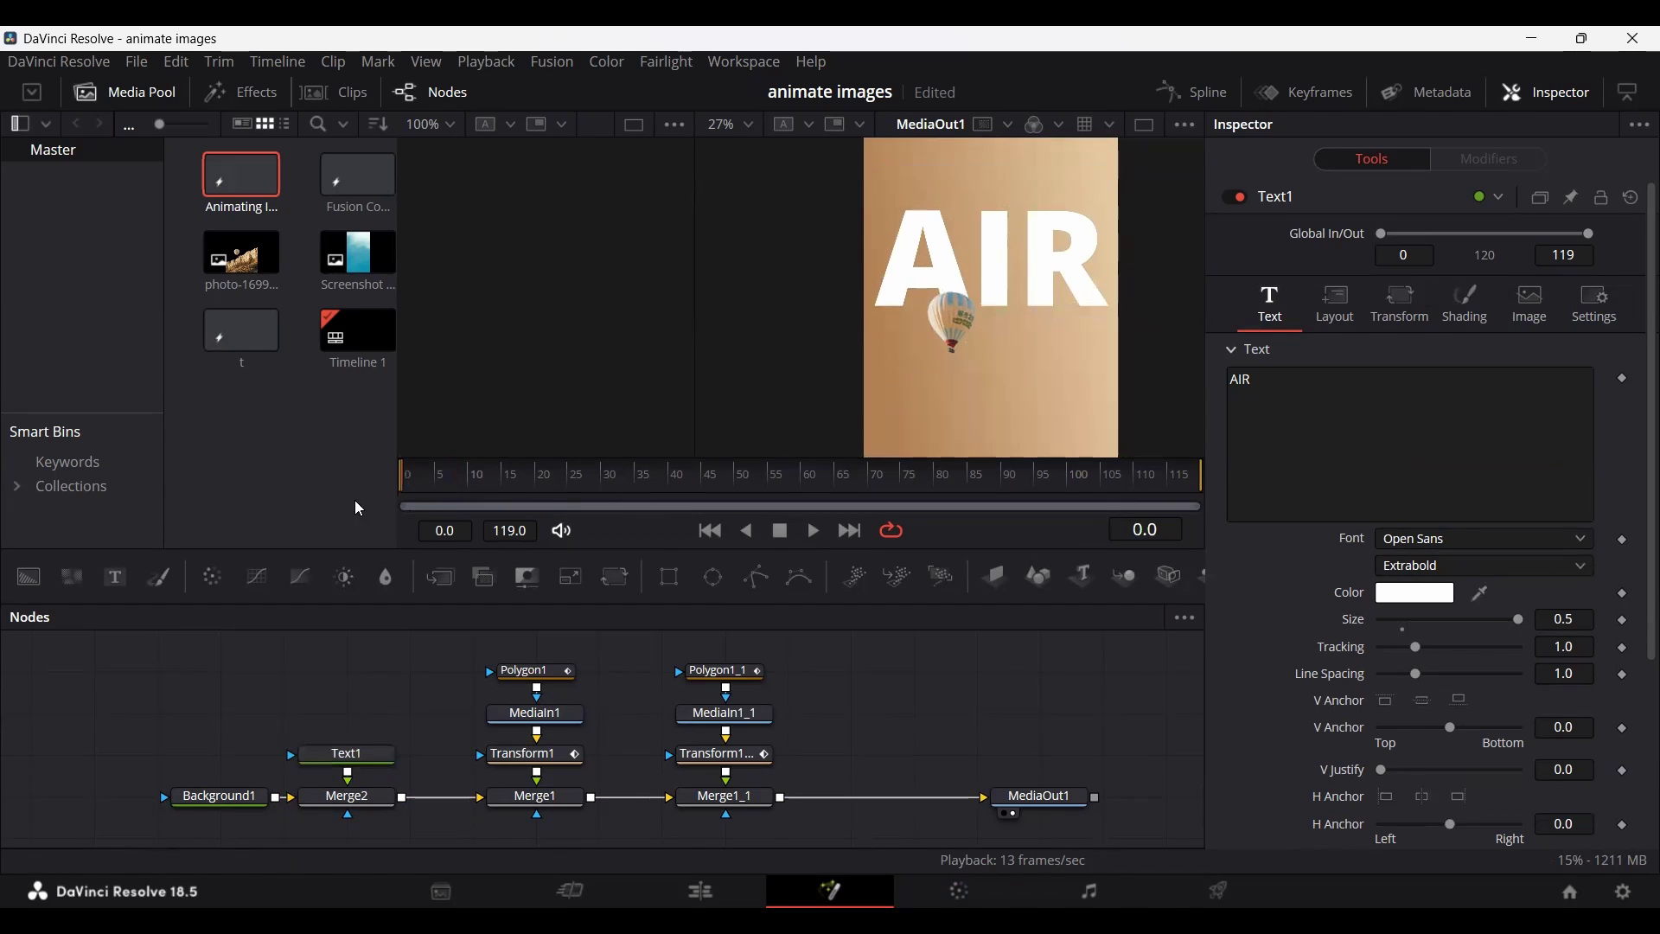
drag(504, 488, 543, 487)
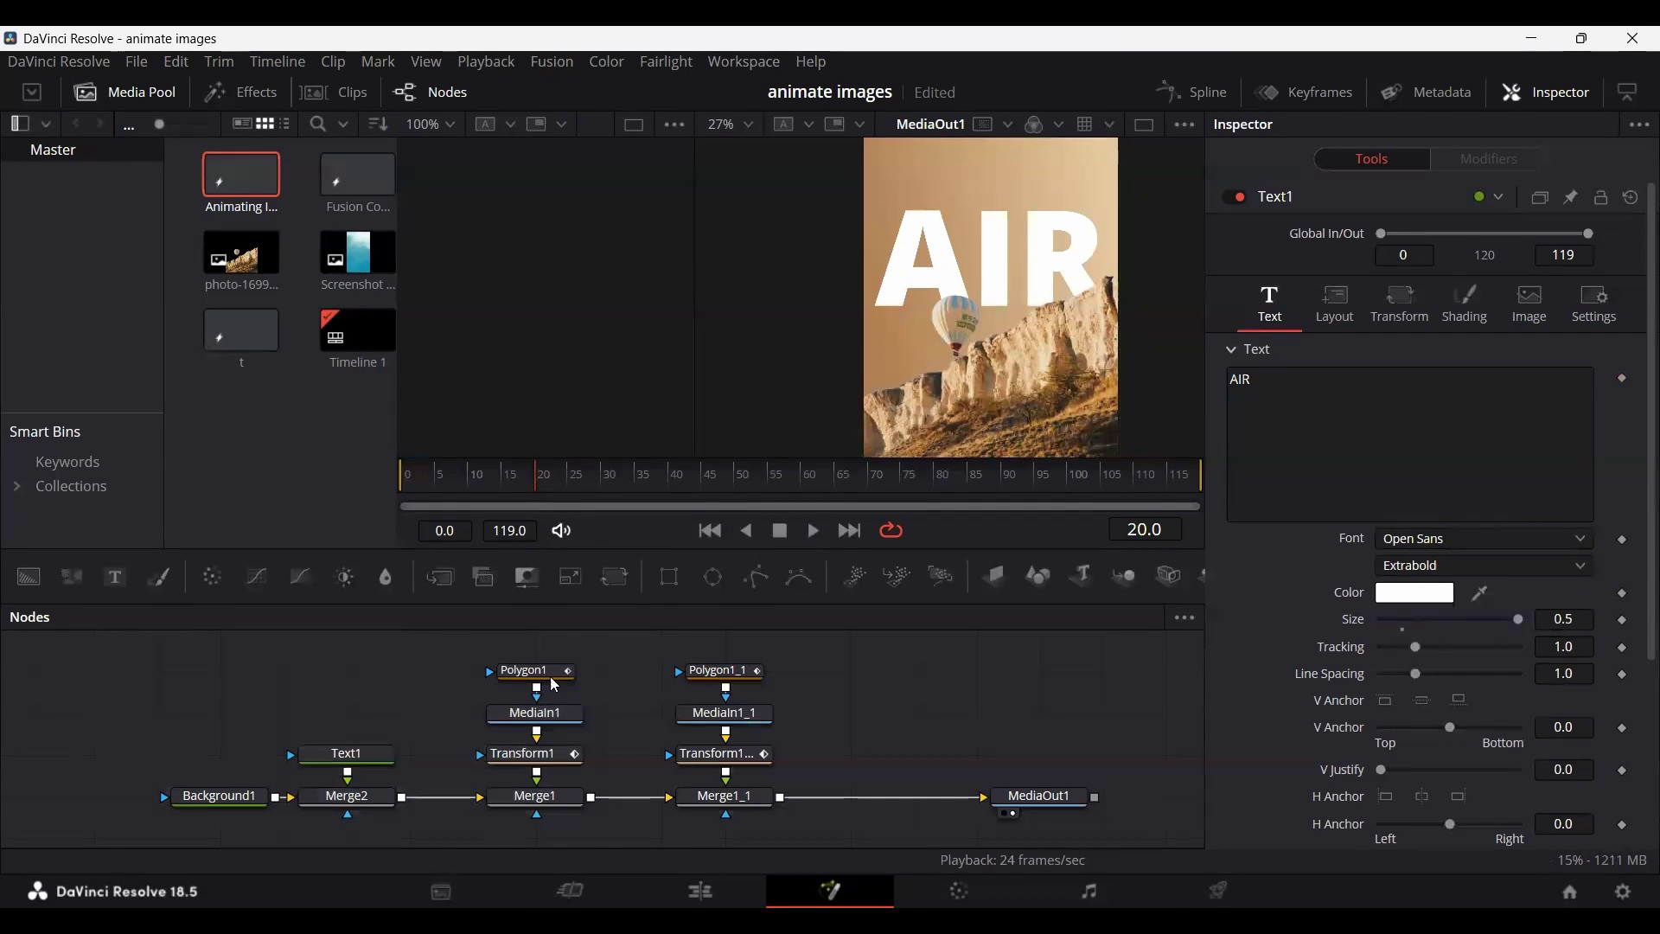
Keyframe Text1's Center, then at frame 5 enter Center Y 0.042008.
click(342, 755)
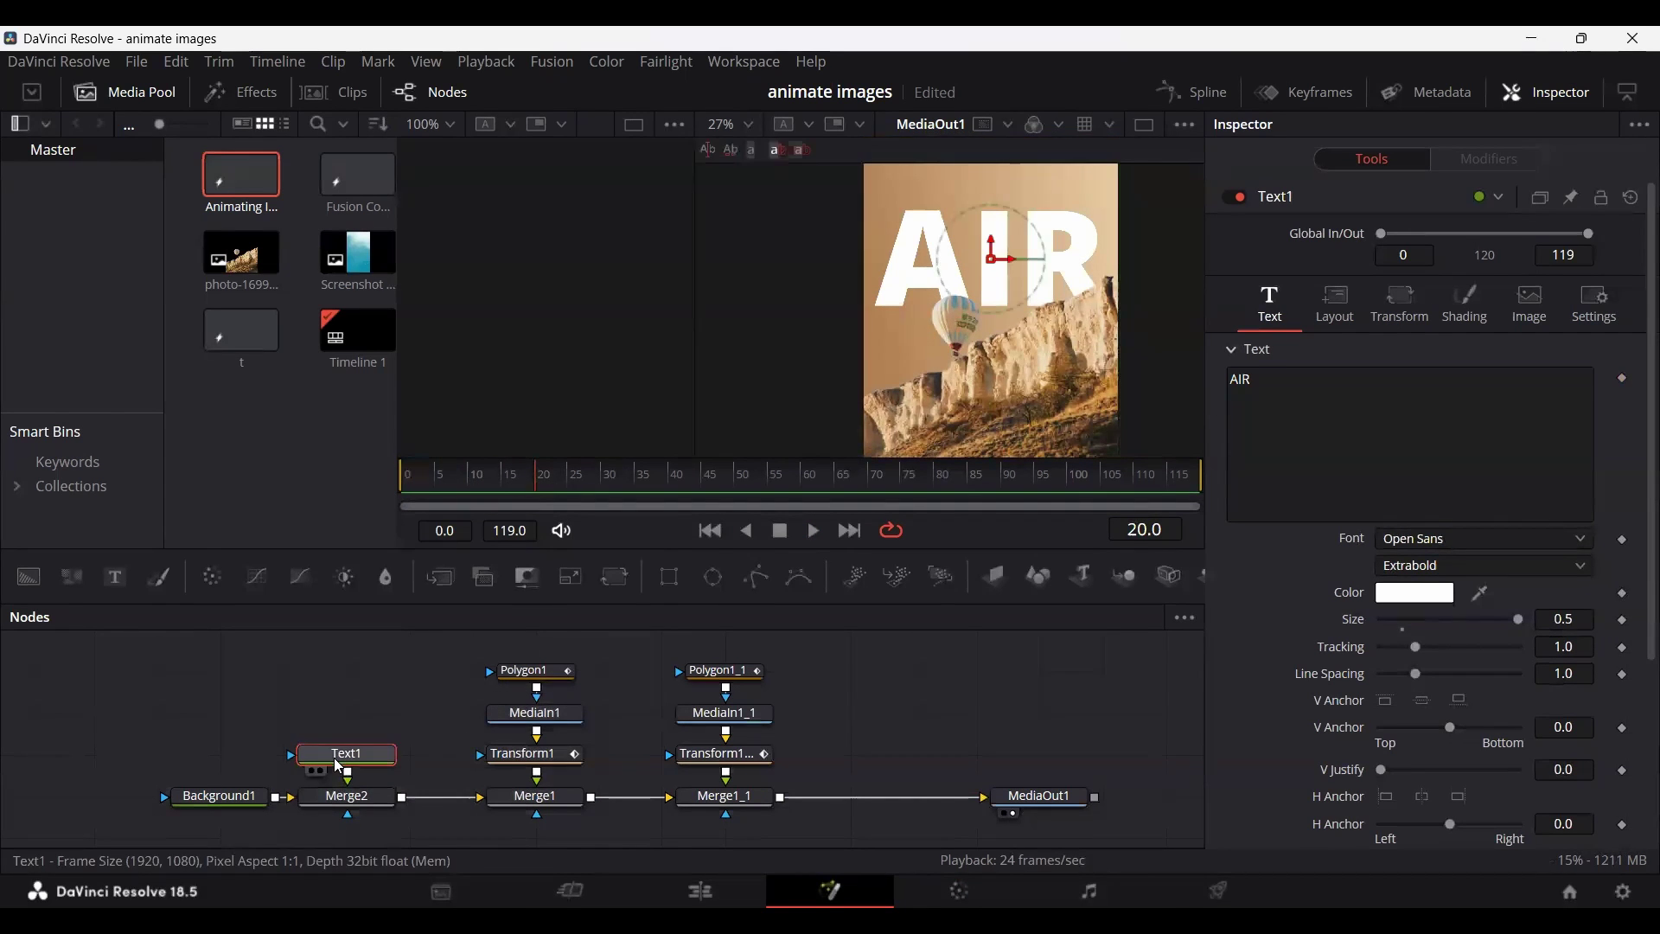
click(1340, 315)
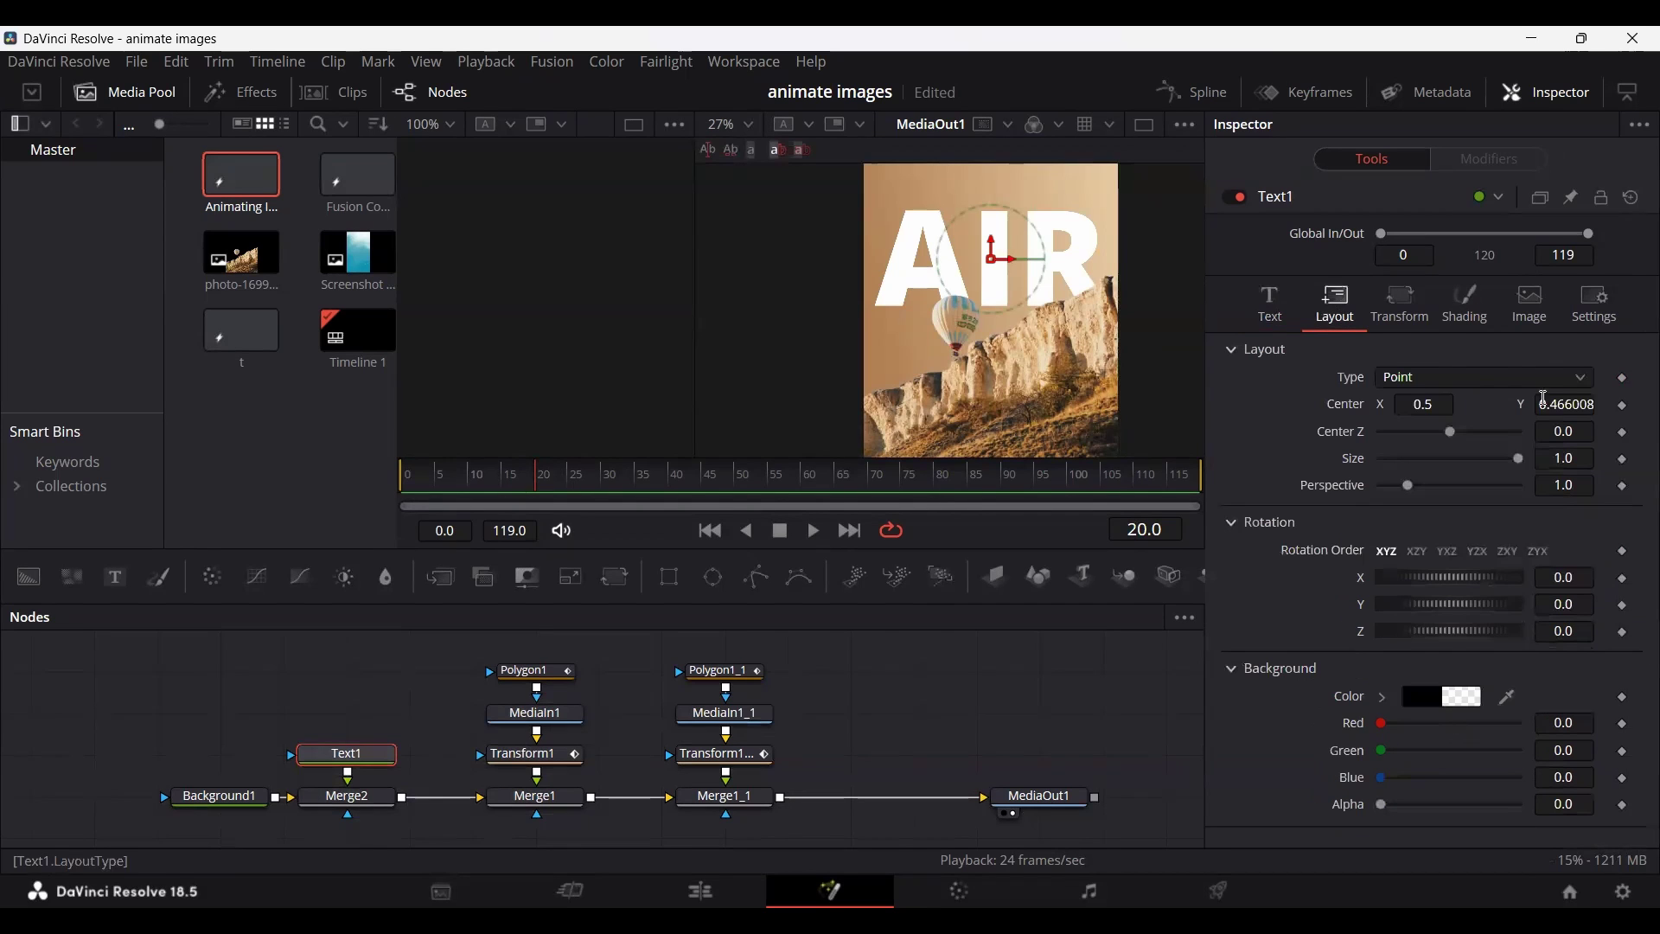
click(1624, 406)
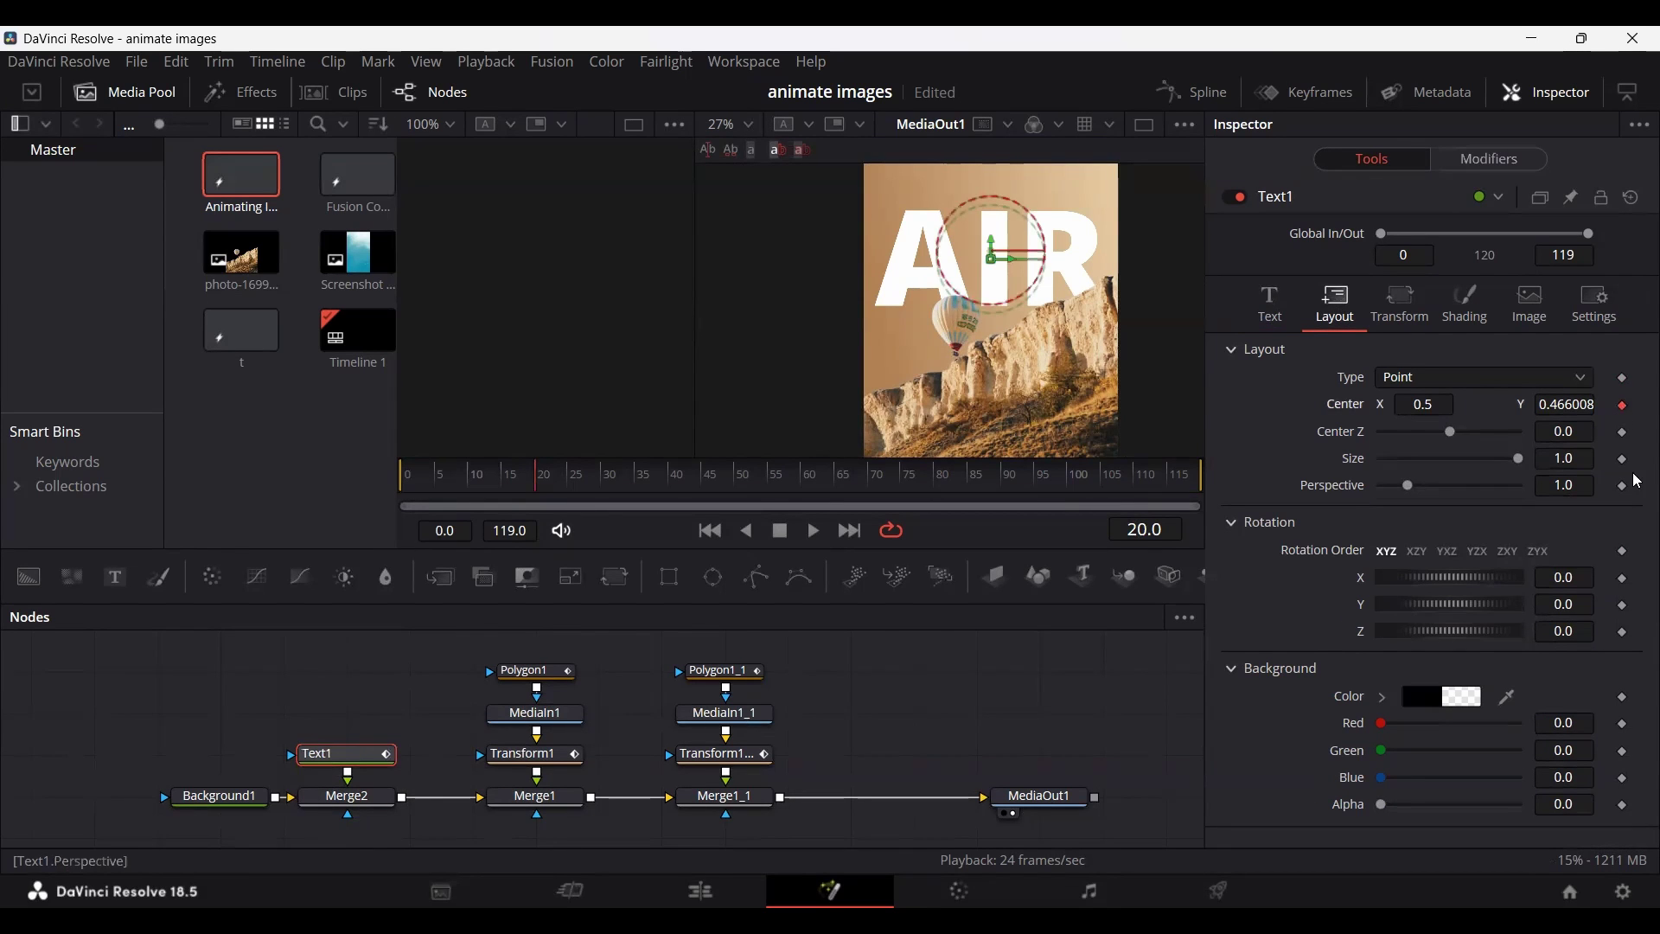
click(440, 489)
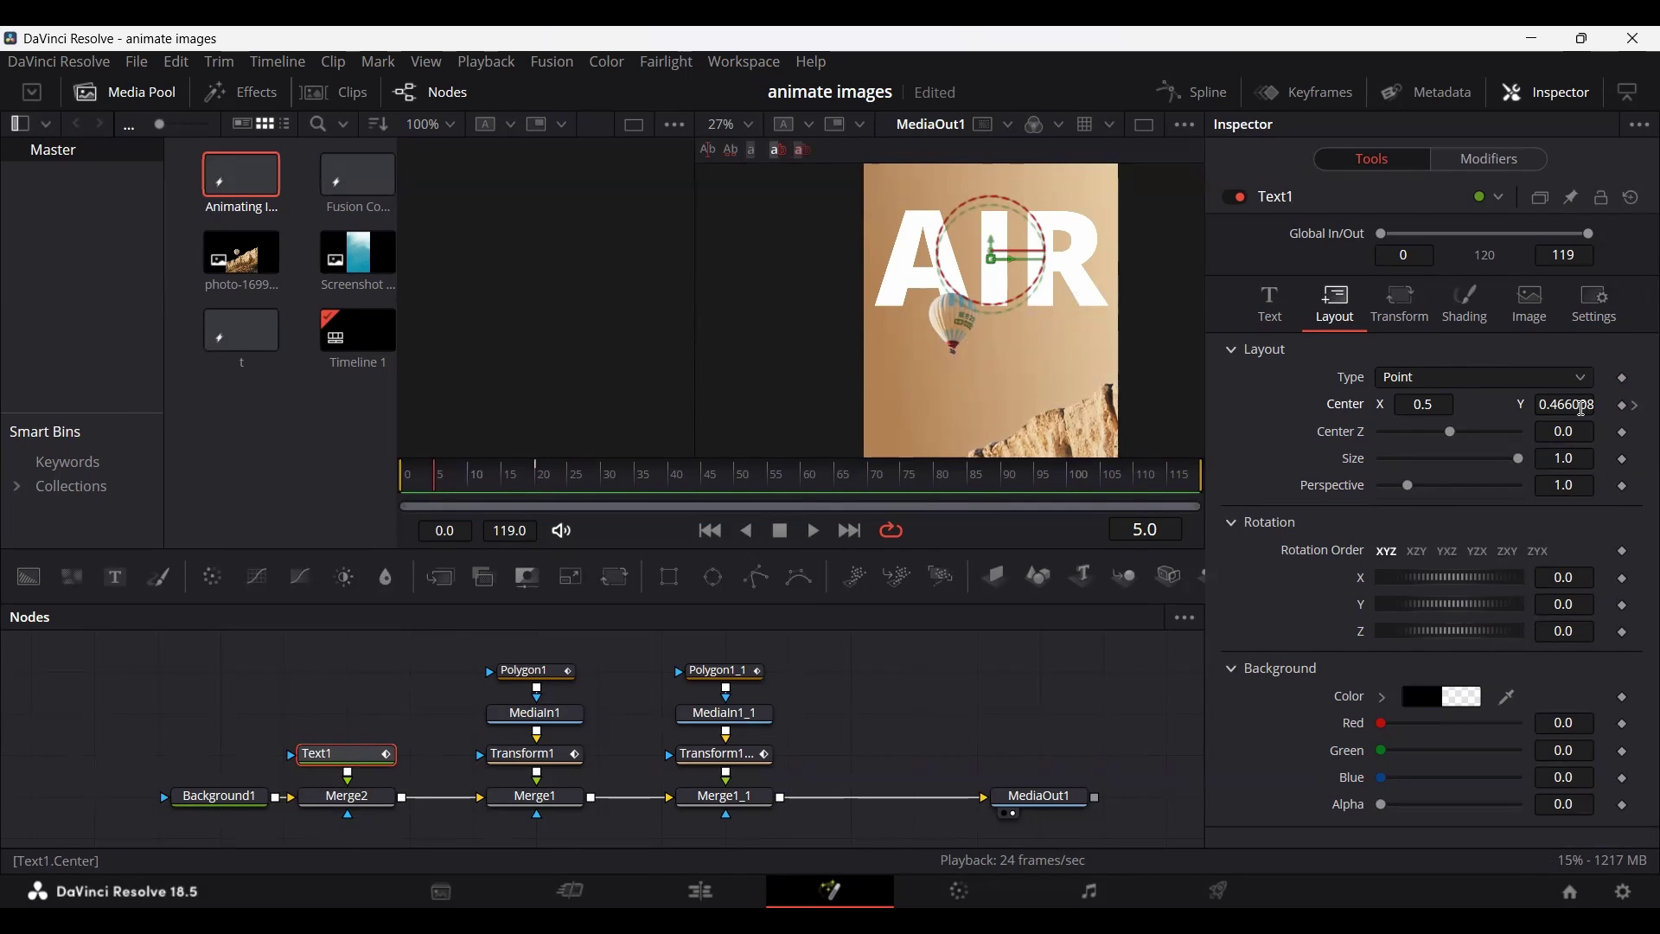
text(0.042008)
key(Return)
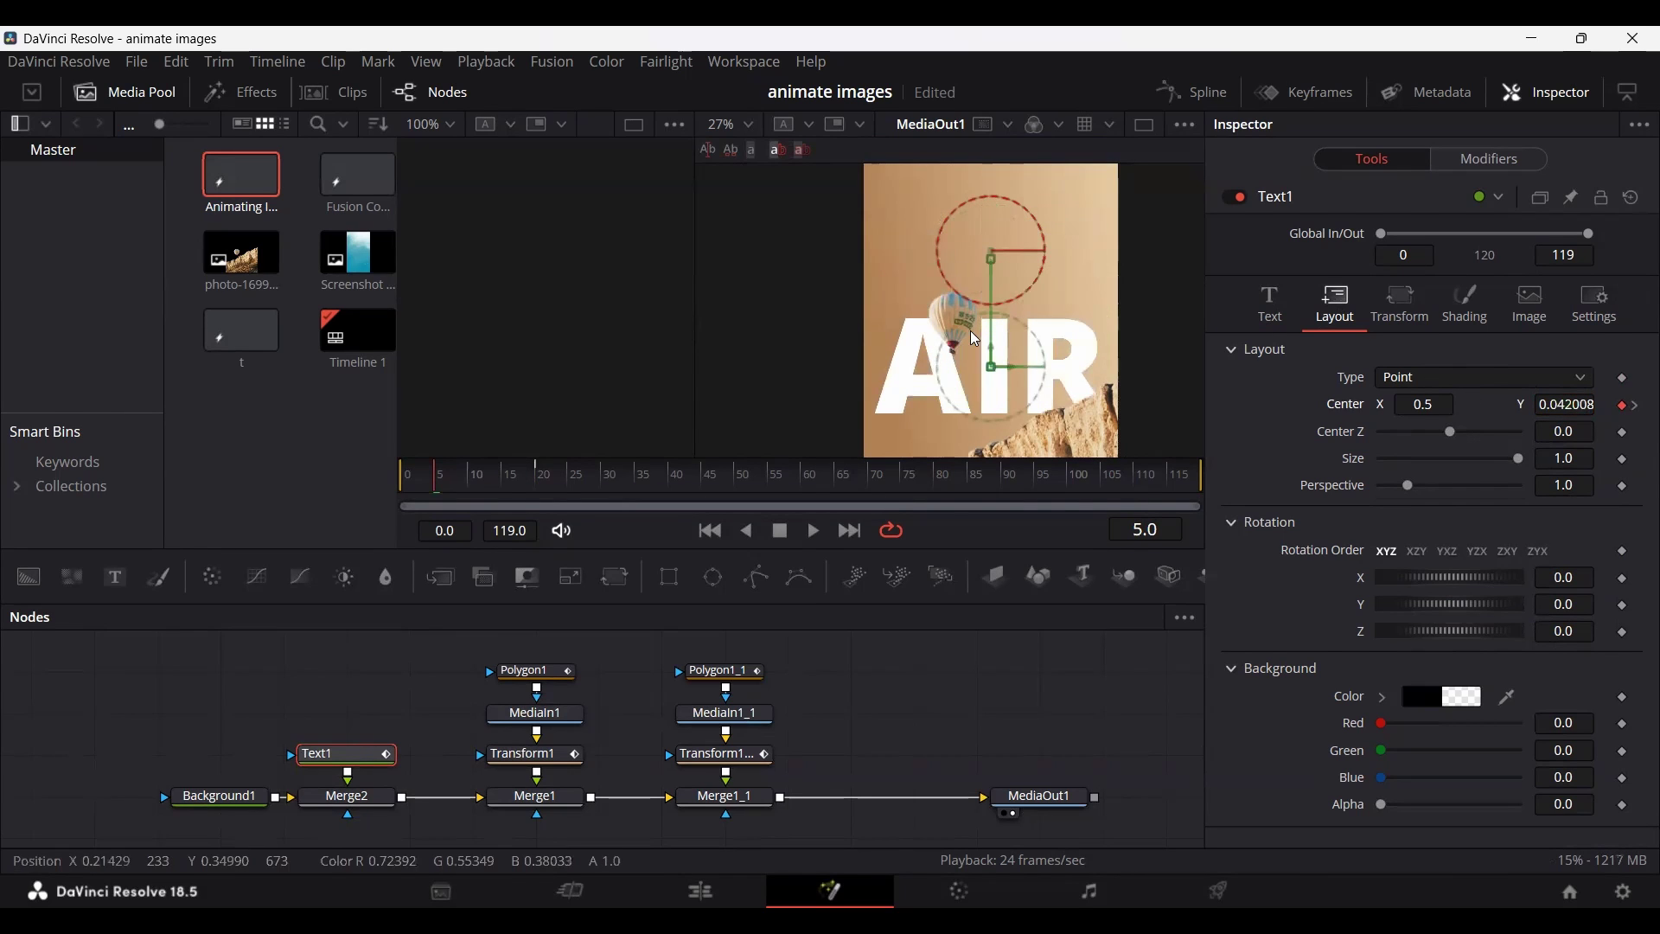
Slide the AIR text below the frame to Center Y -0.607 at frame 5.
scroll(976, 340, down, 3)
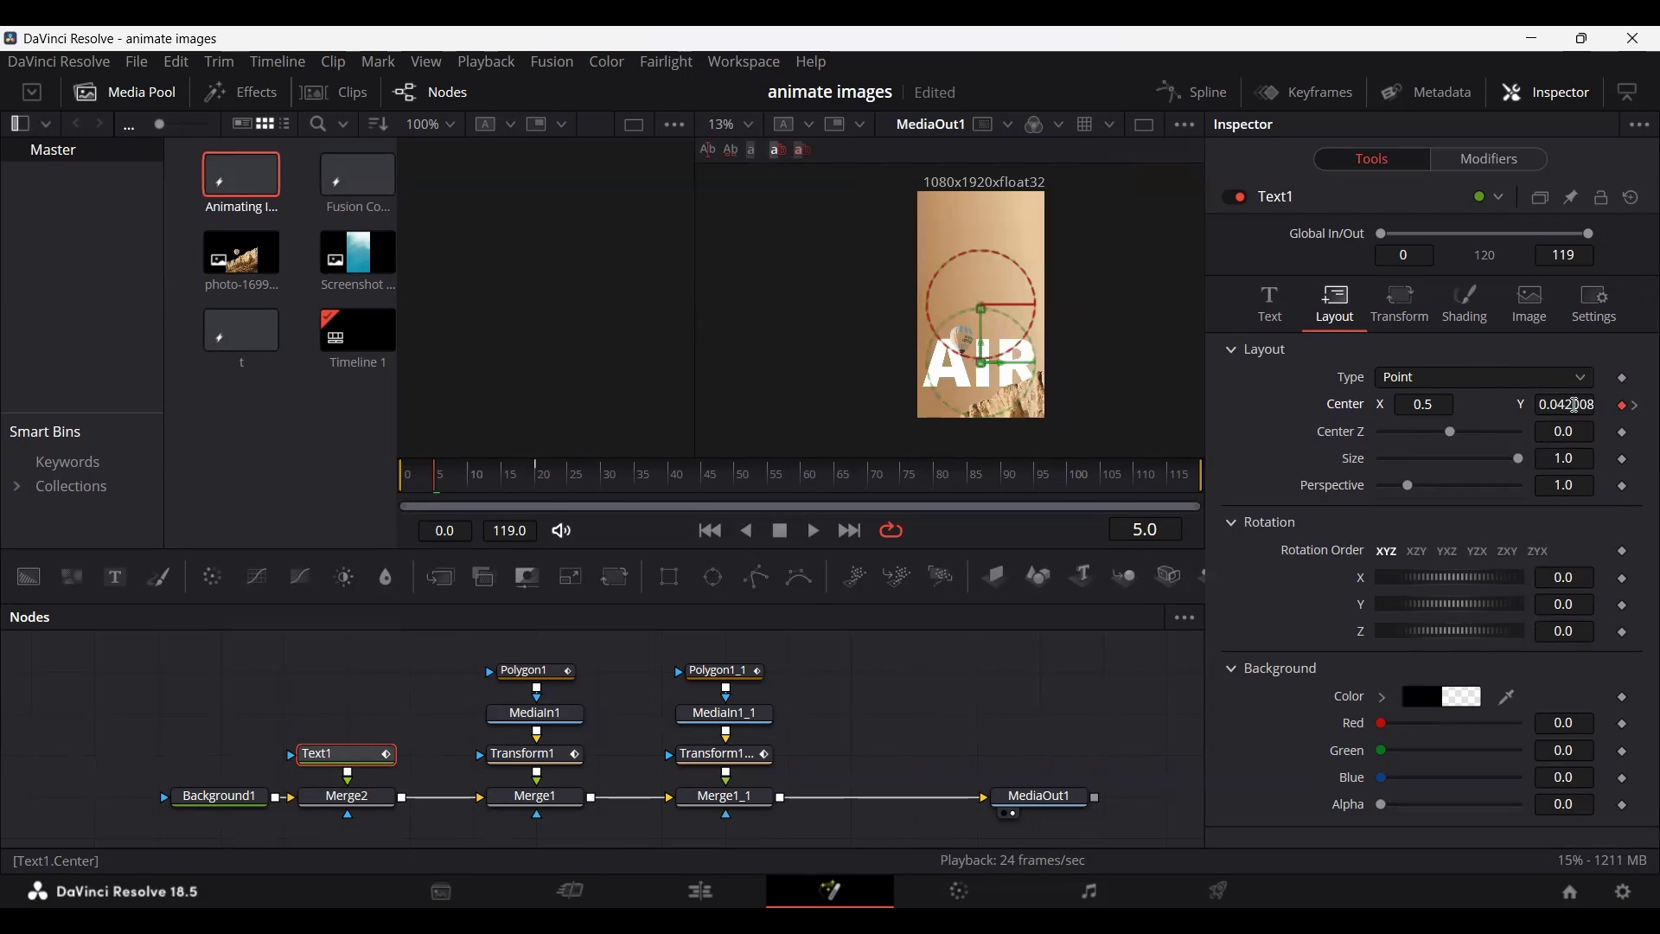
drag(1575, 405, 871, 430)
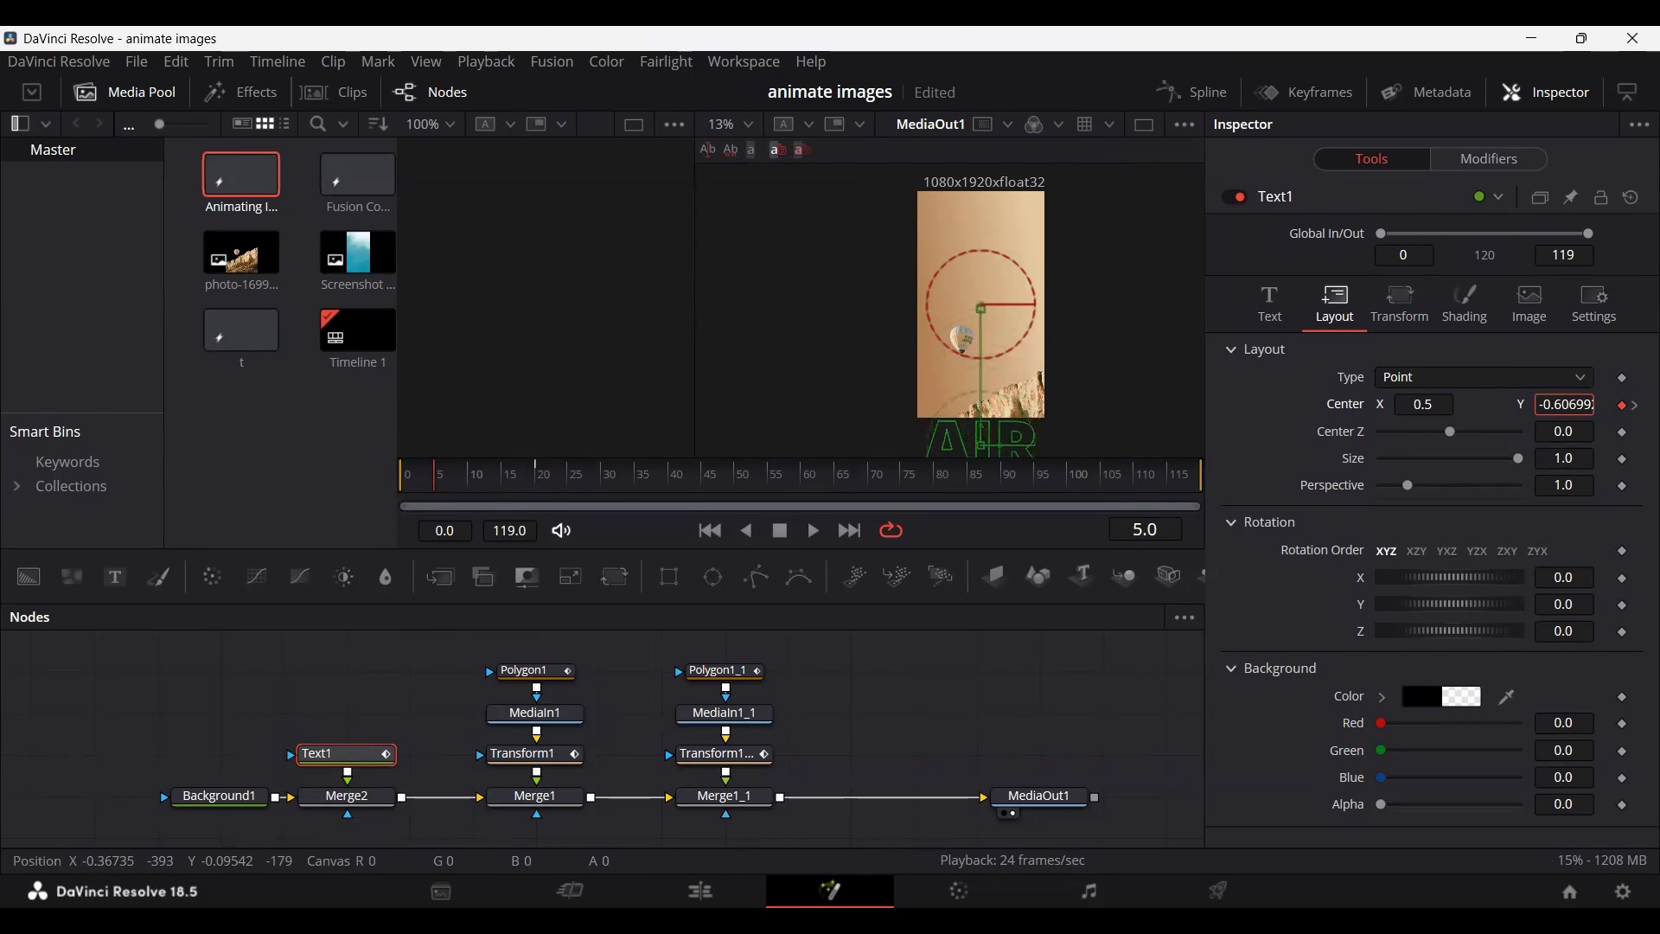
click(920, 697)
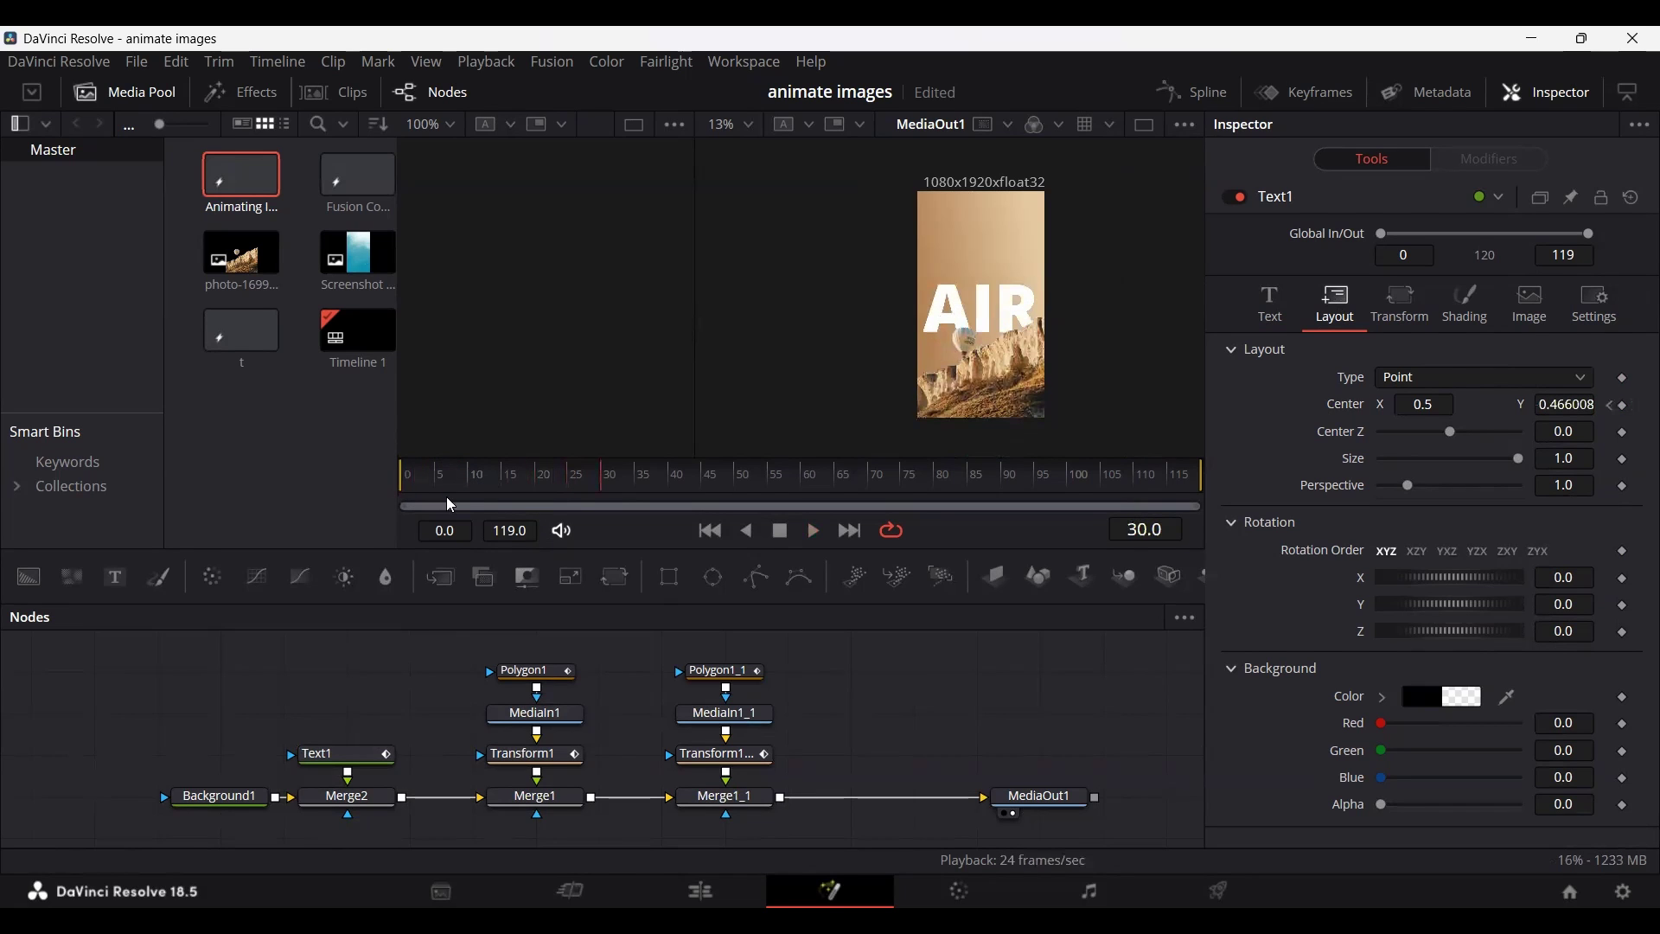
drag(444, 486, 439, 489)
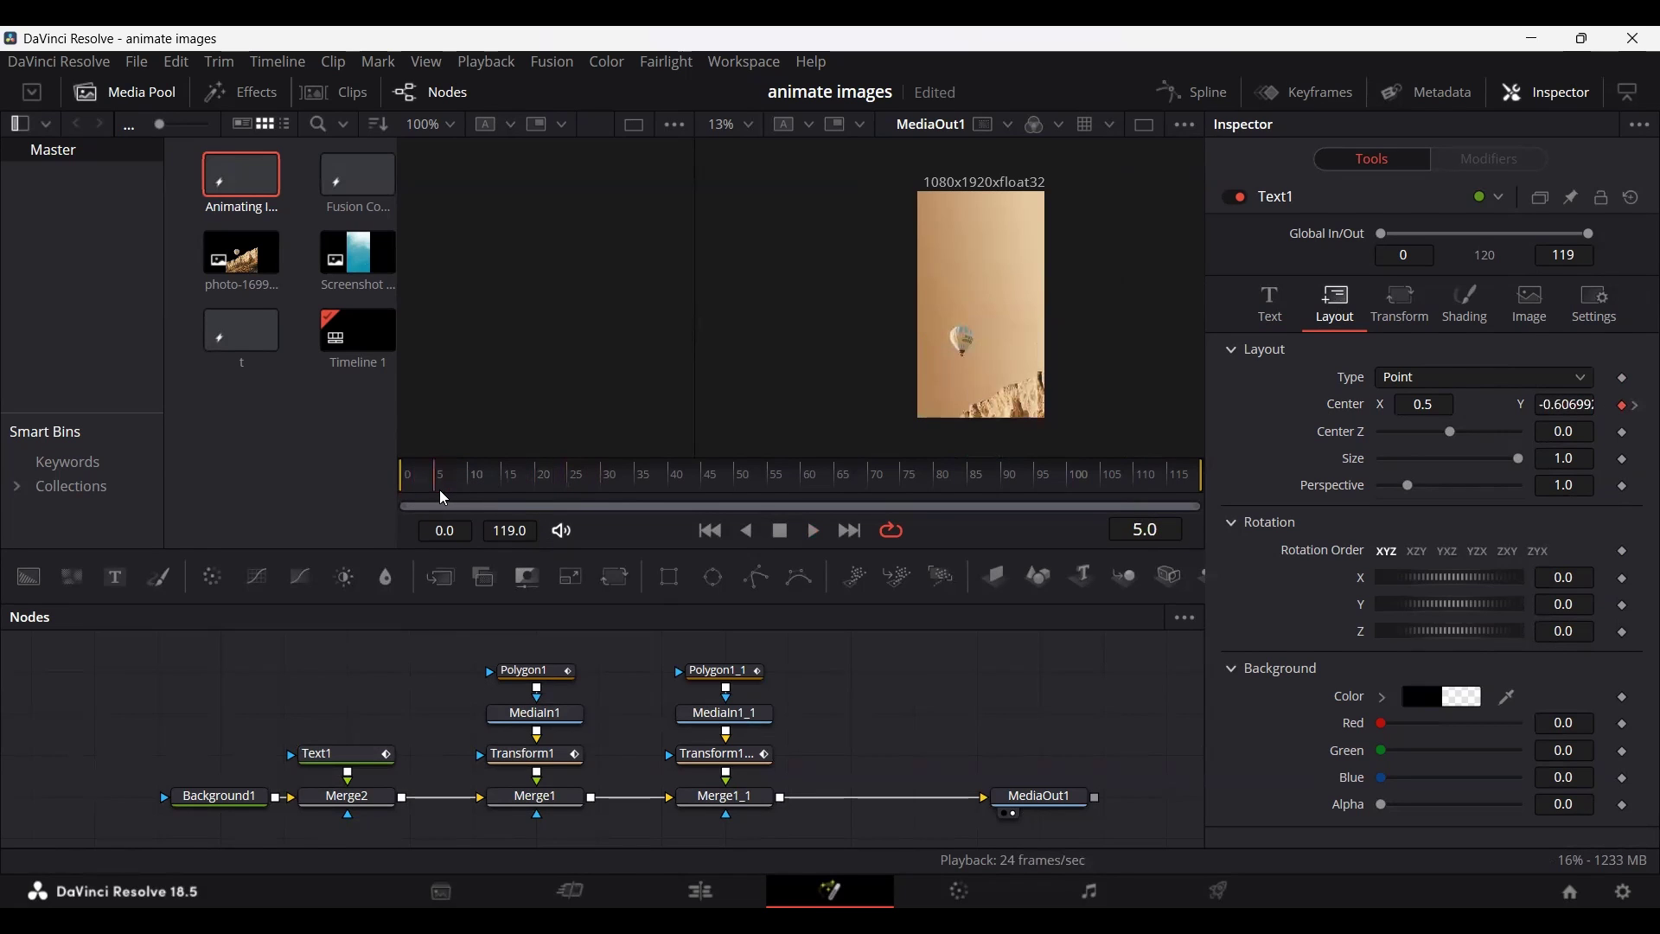
click(360, 764)
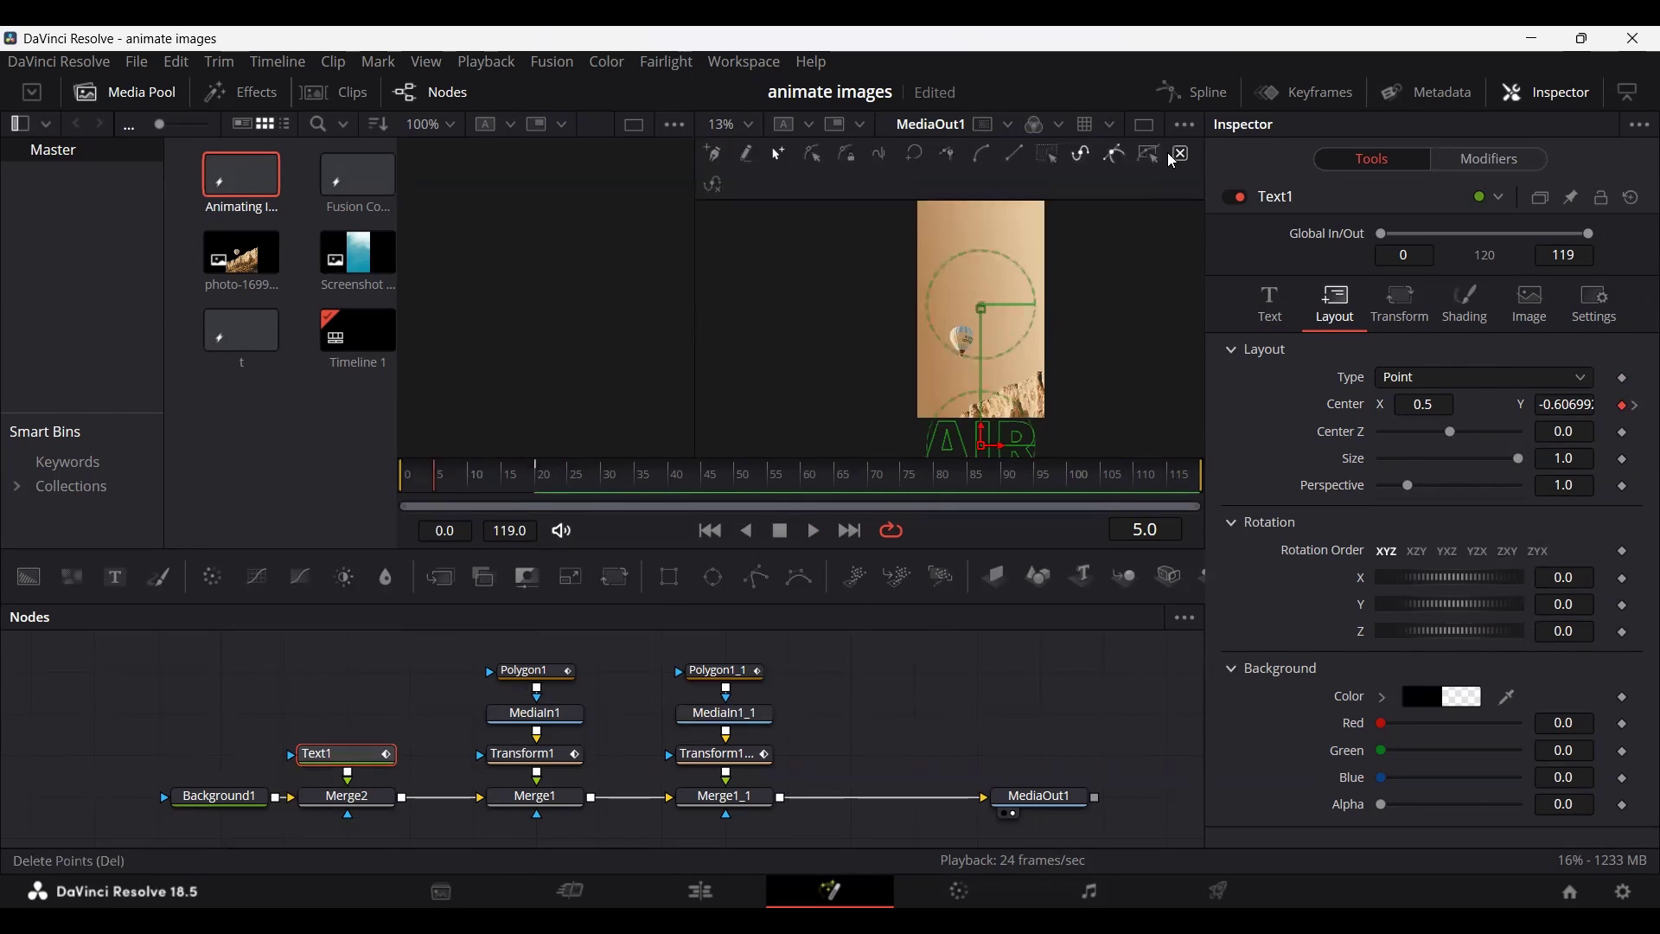
Smooth the AIR text's Layout Center curve, preview the eased rise, and fit the viewer.
click(1196, 95)
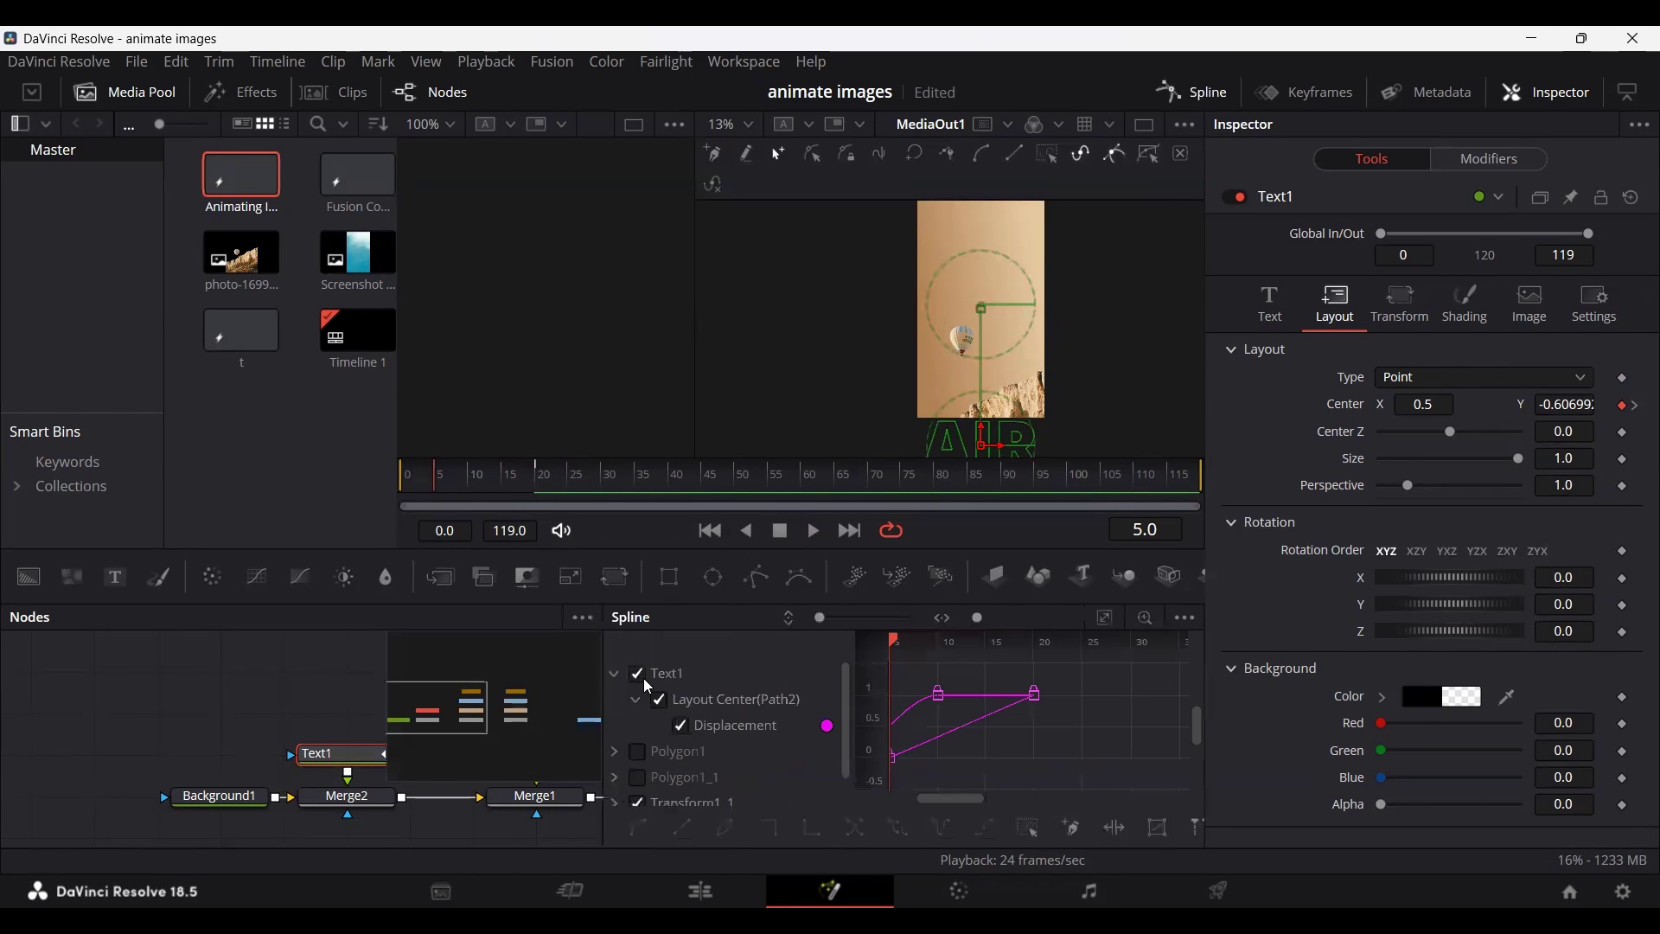
click(615, 673)
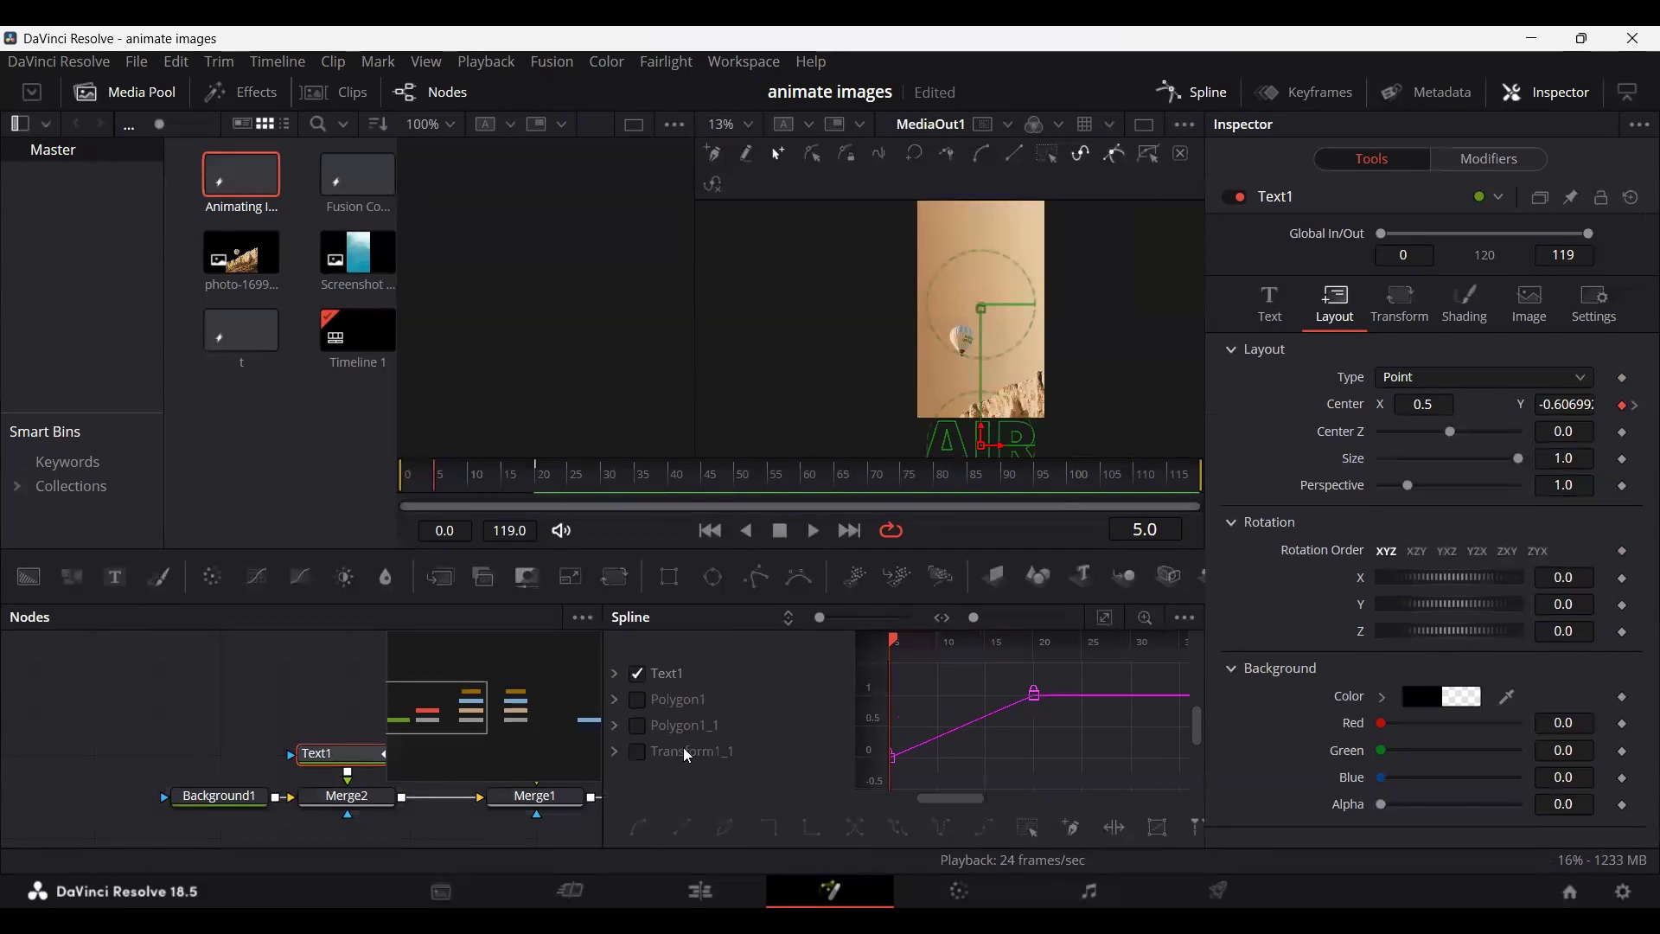
drag(968, 800, 1126, 666)
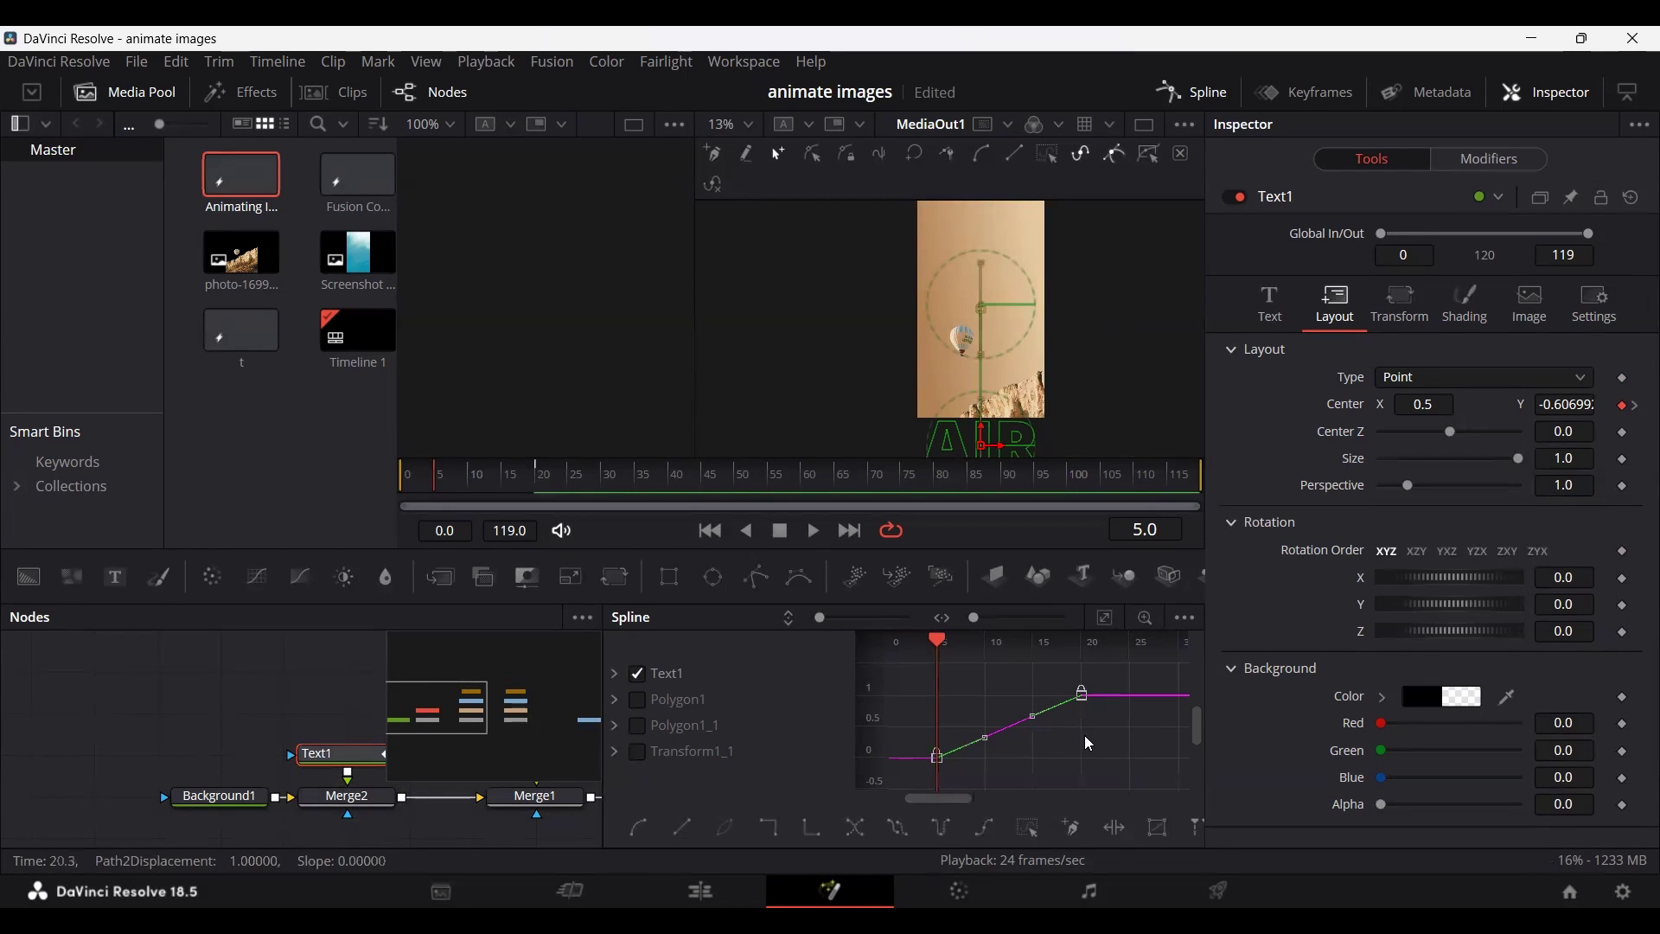
key(s)
key(space)
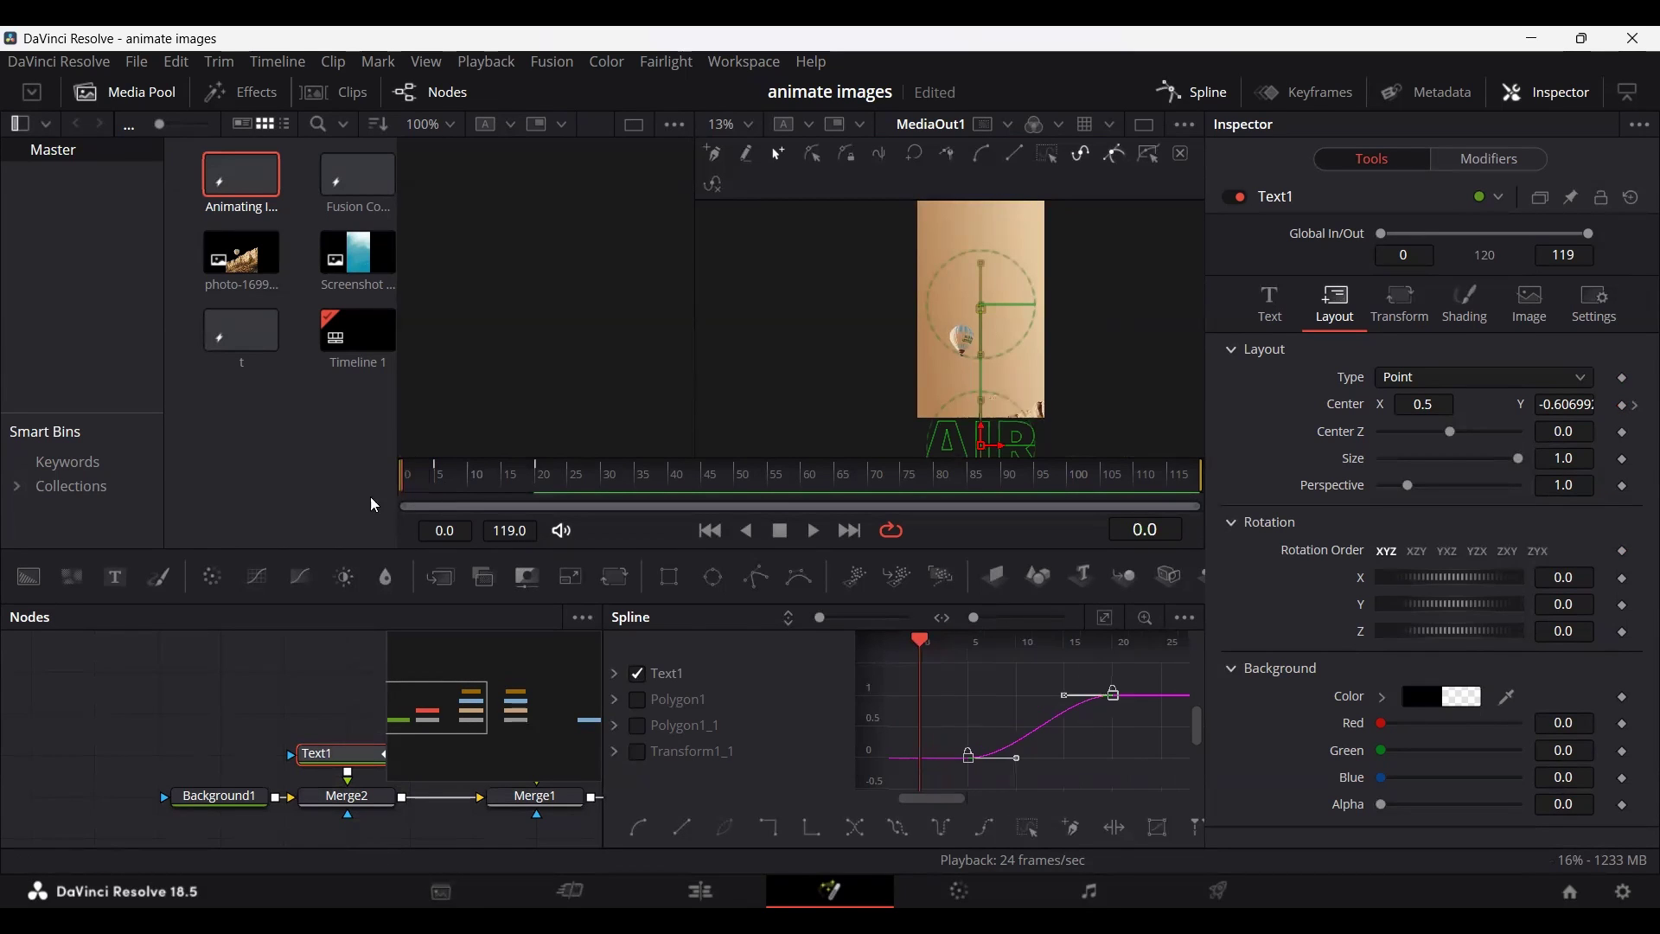
key(space)
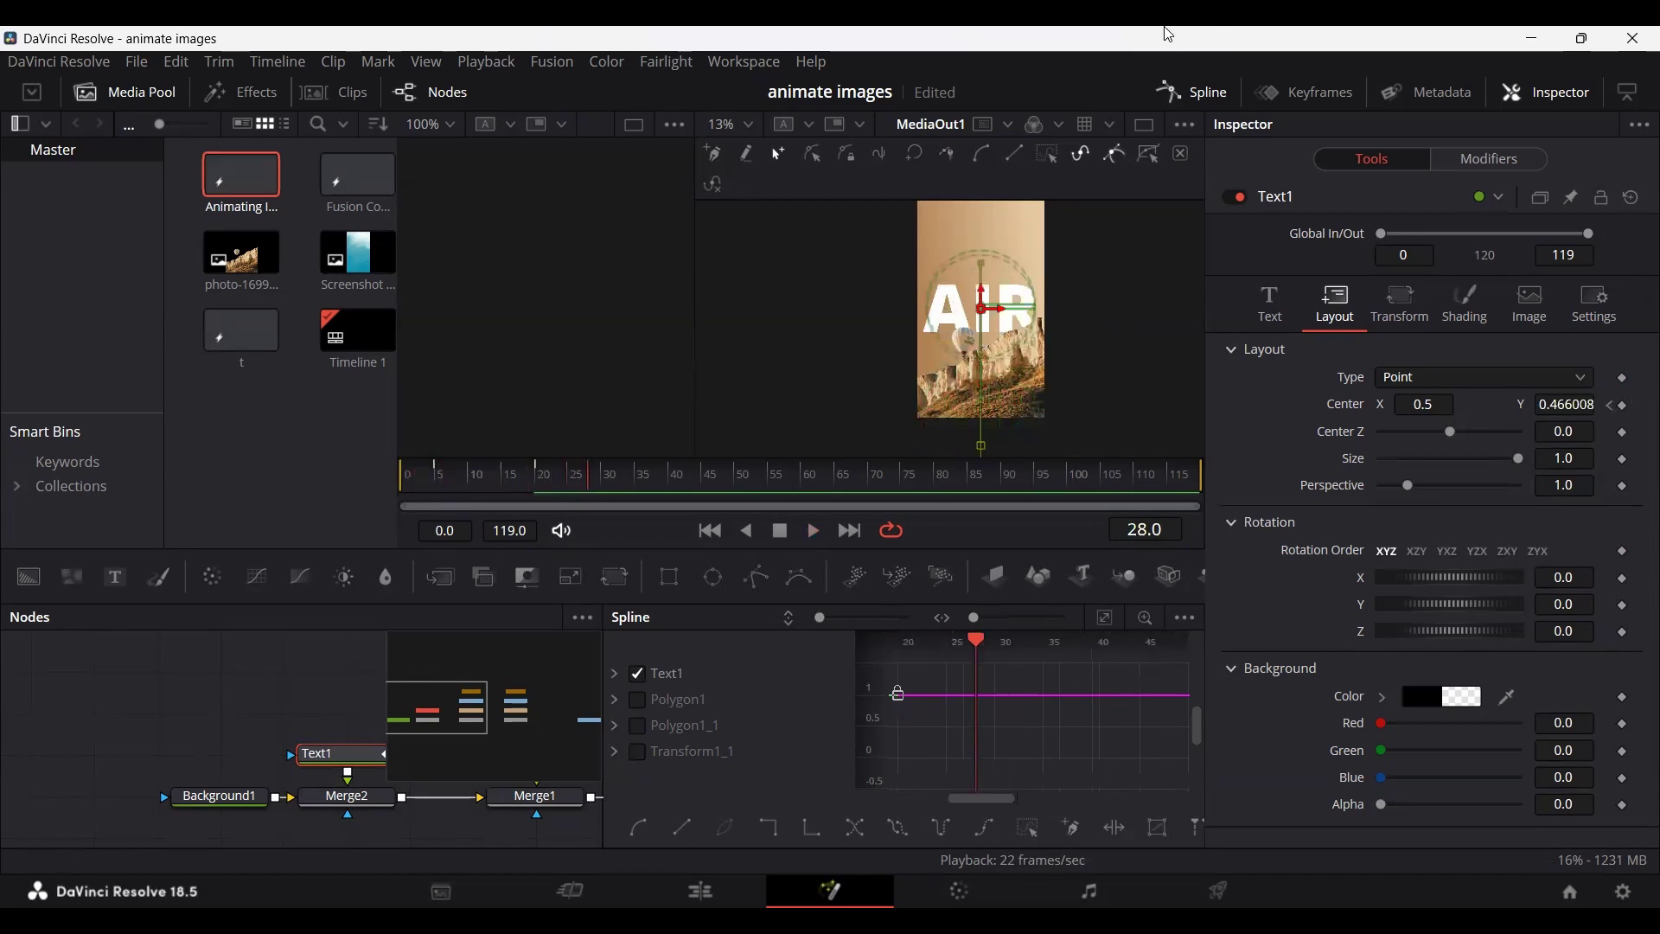
click(1187, 95)
click(849, 667)
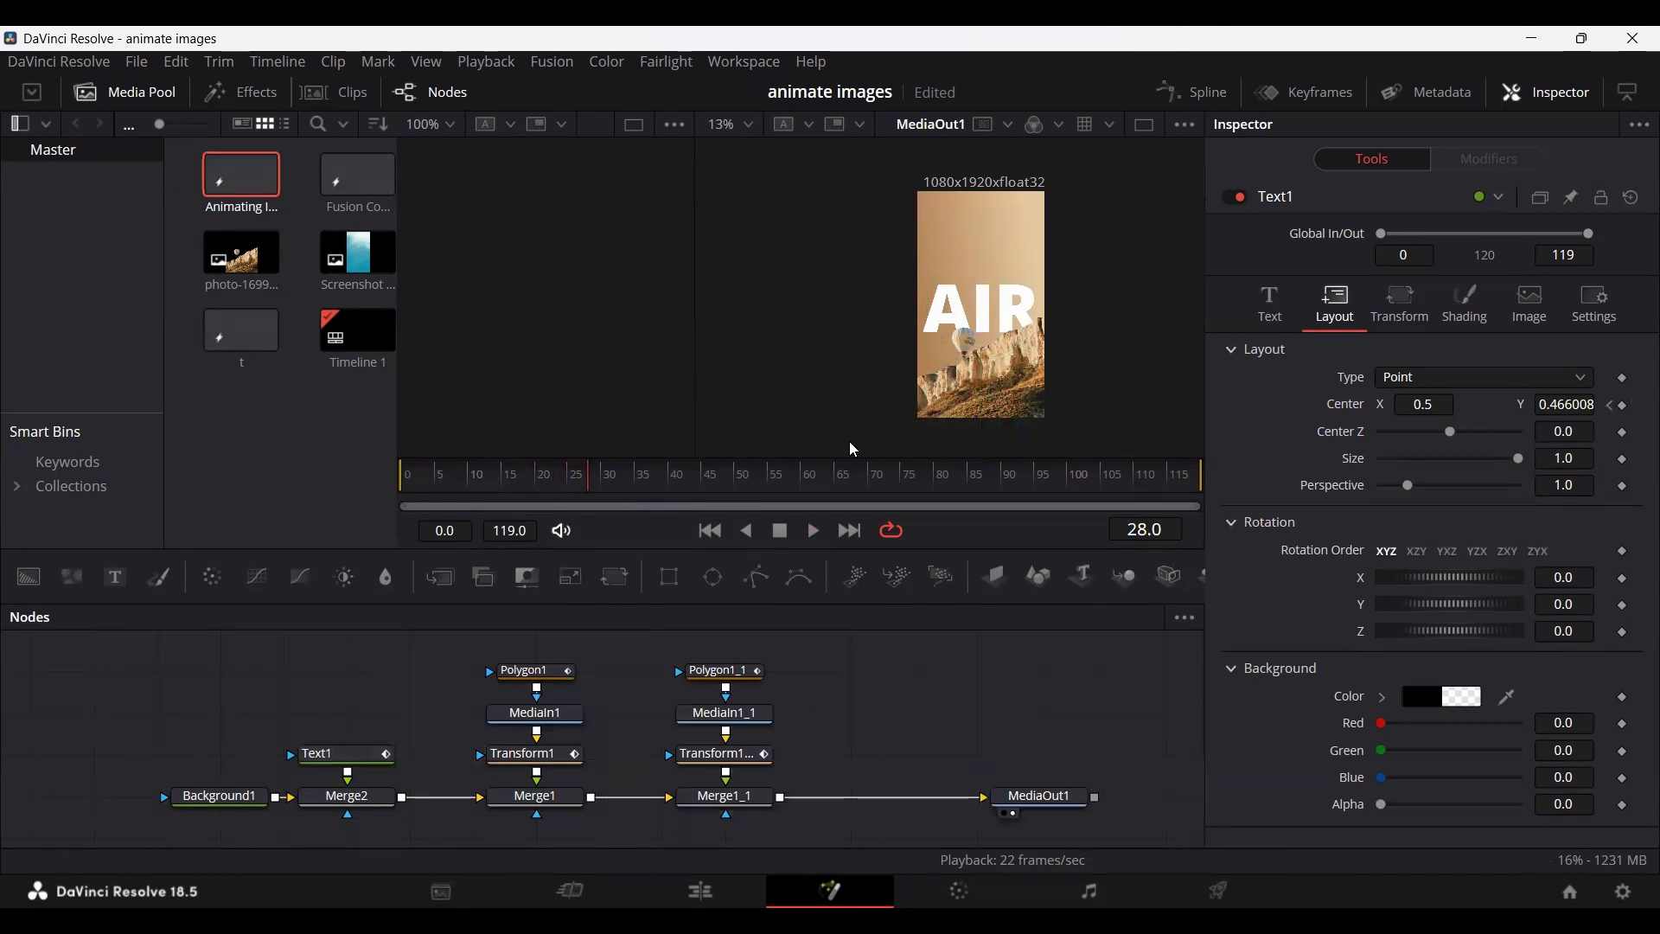
key(ctrl+f)
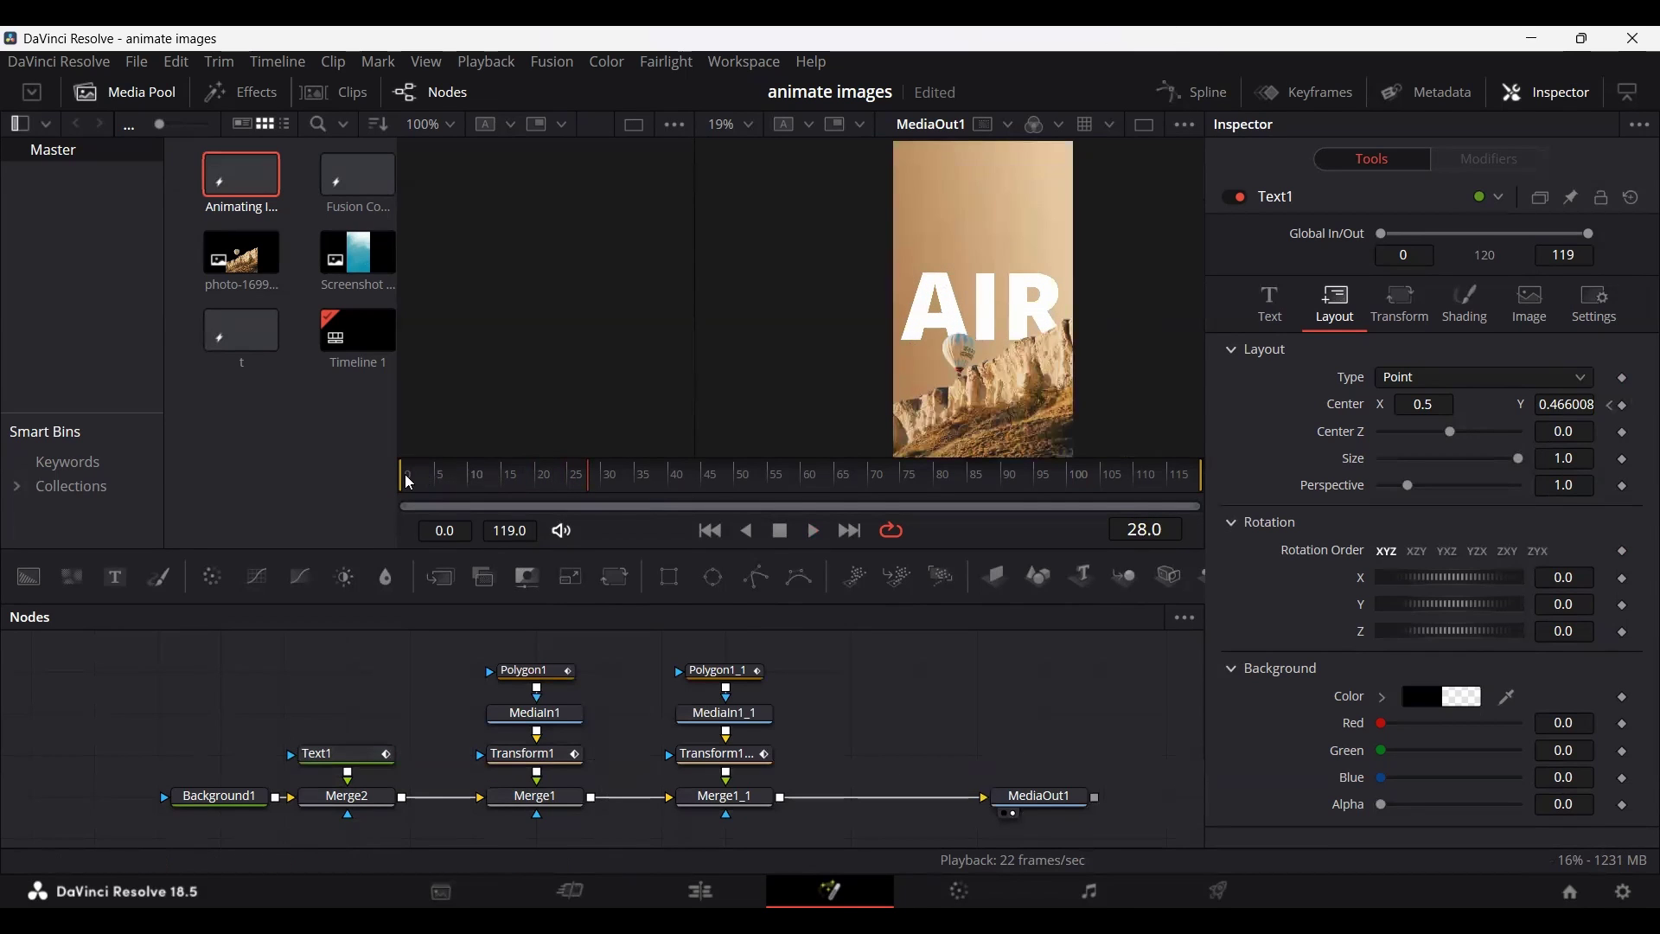
Set the AIR title's font style to Open Sans Extrabold Italic.
key(Home)
key(space)
click(363, 765)
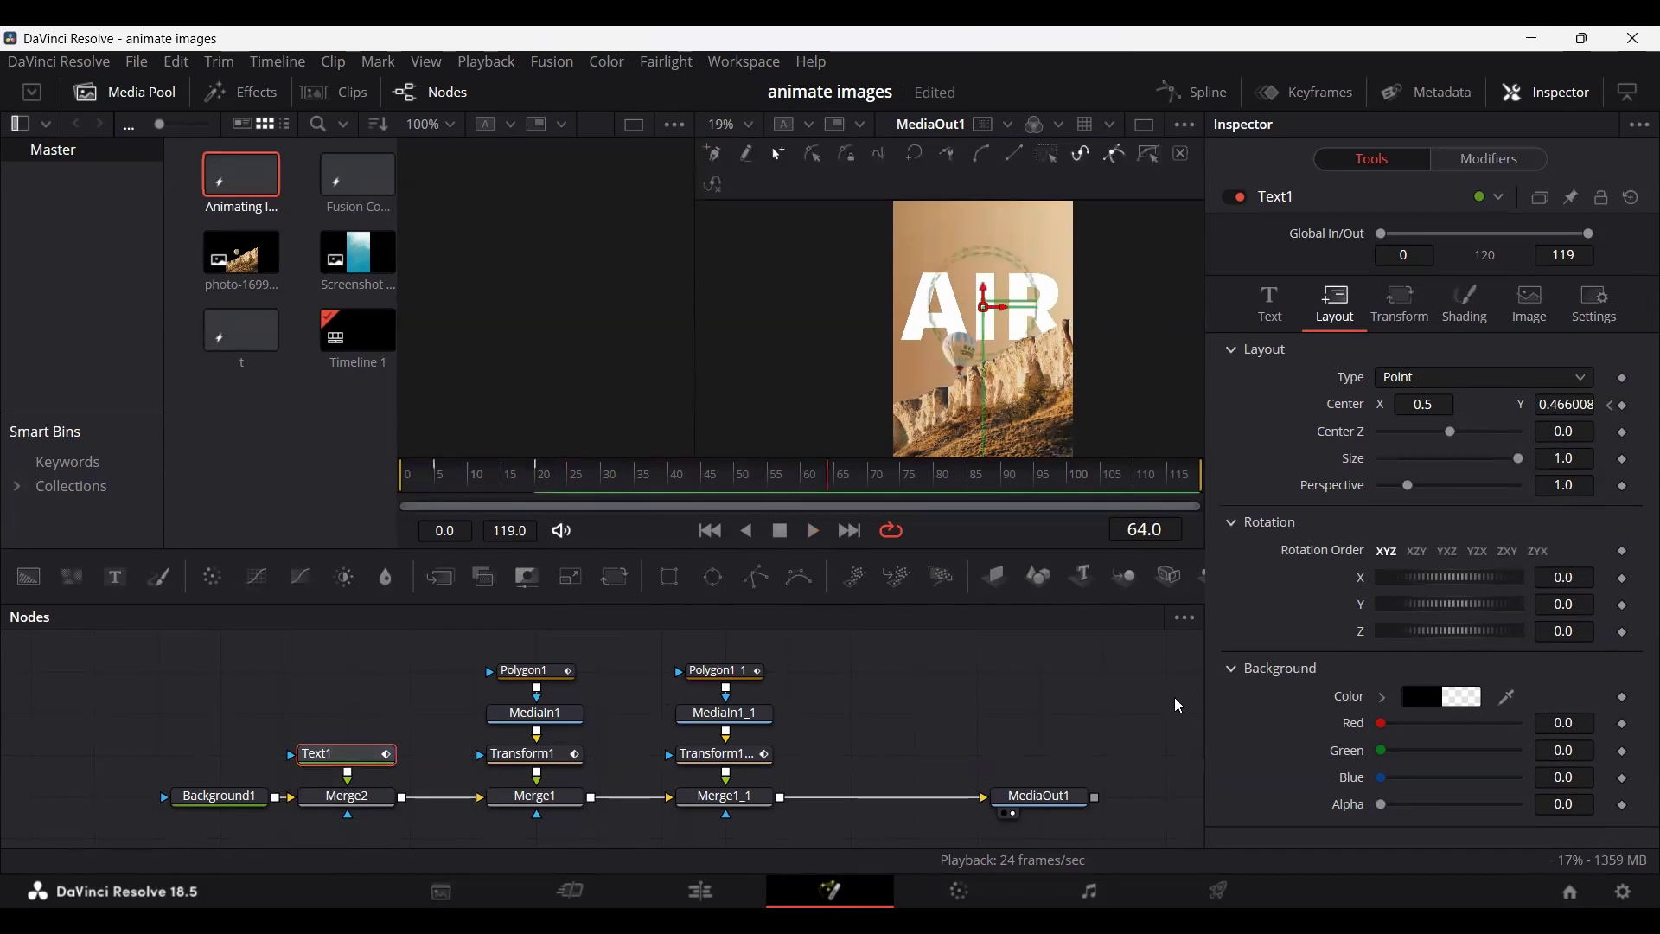
click(1269, 305)
click(1428, 576)
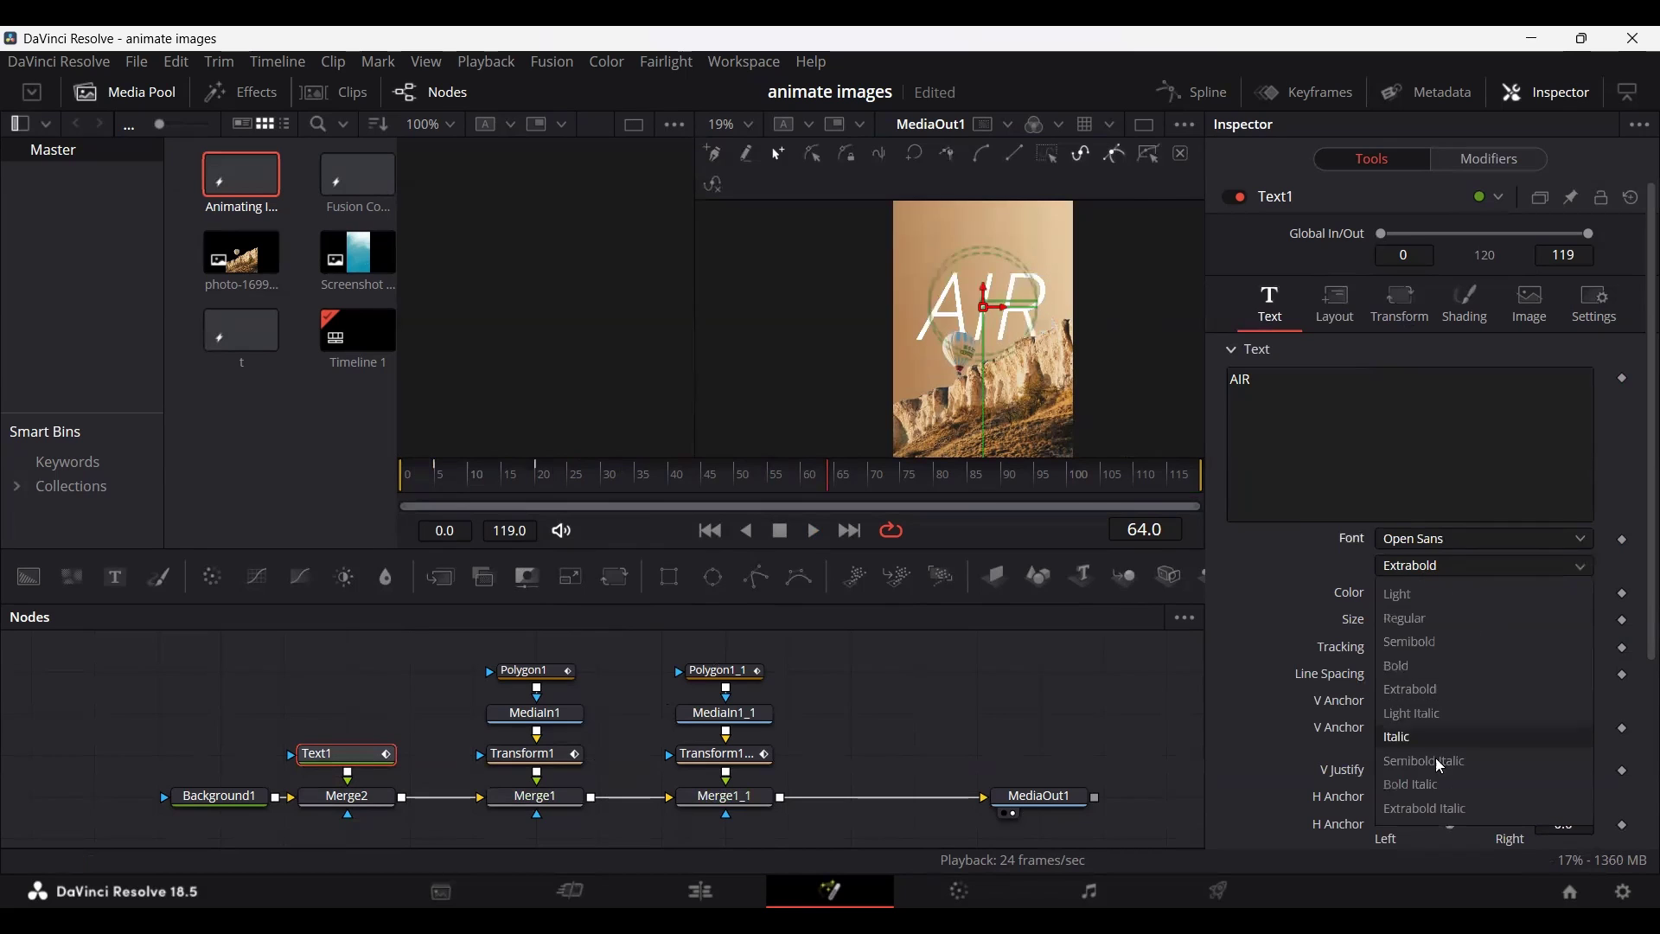
click(1441, 812)
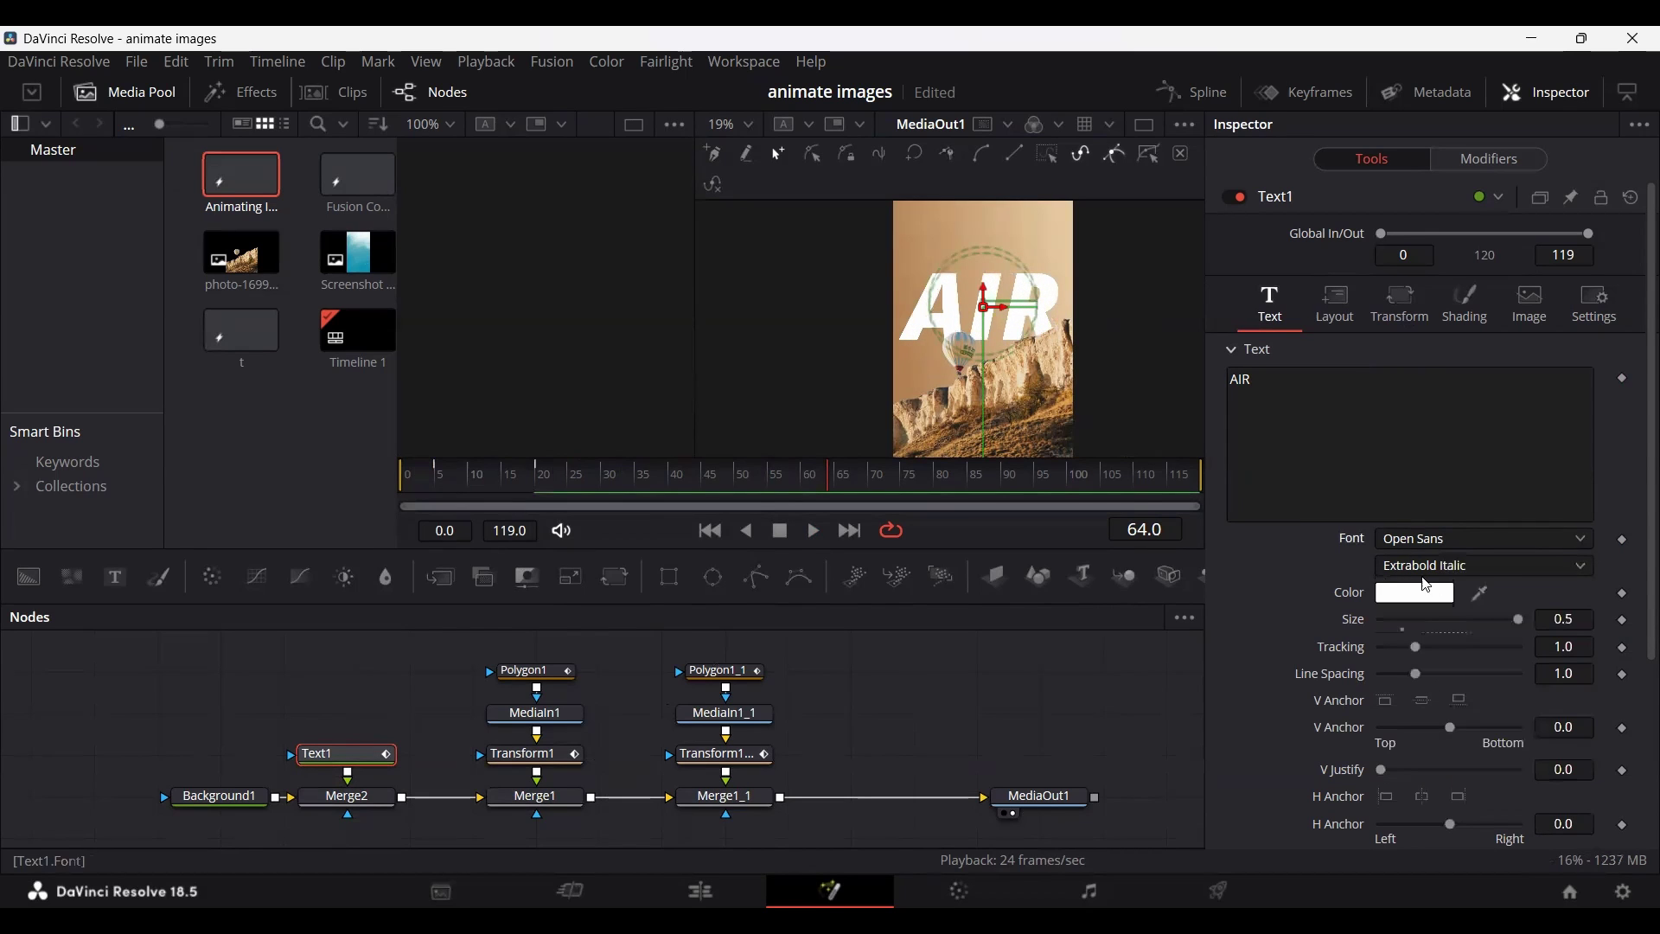
Replay the italic title from frame 0, then select both clips in the Edit page's Timeline 1.
click(844, 658)
click(410, 471)
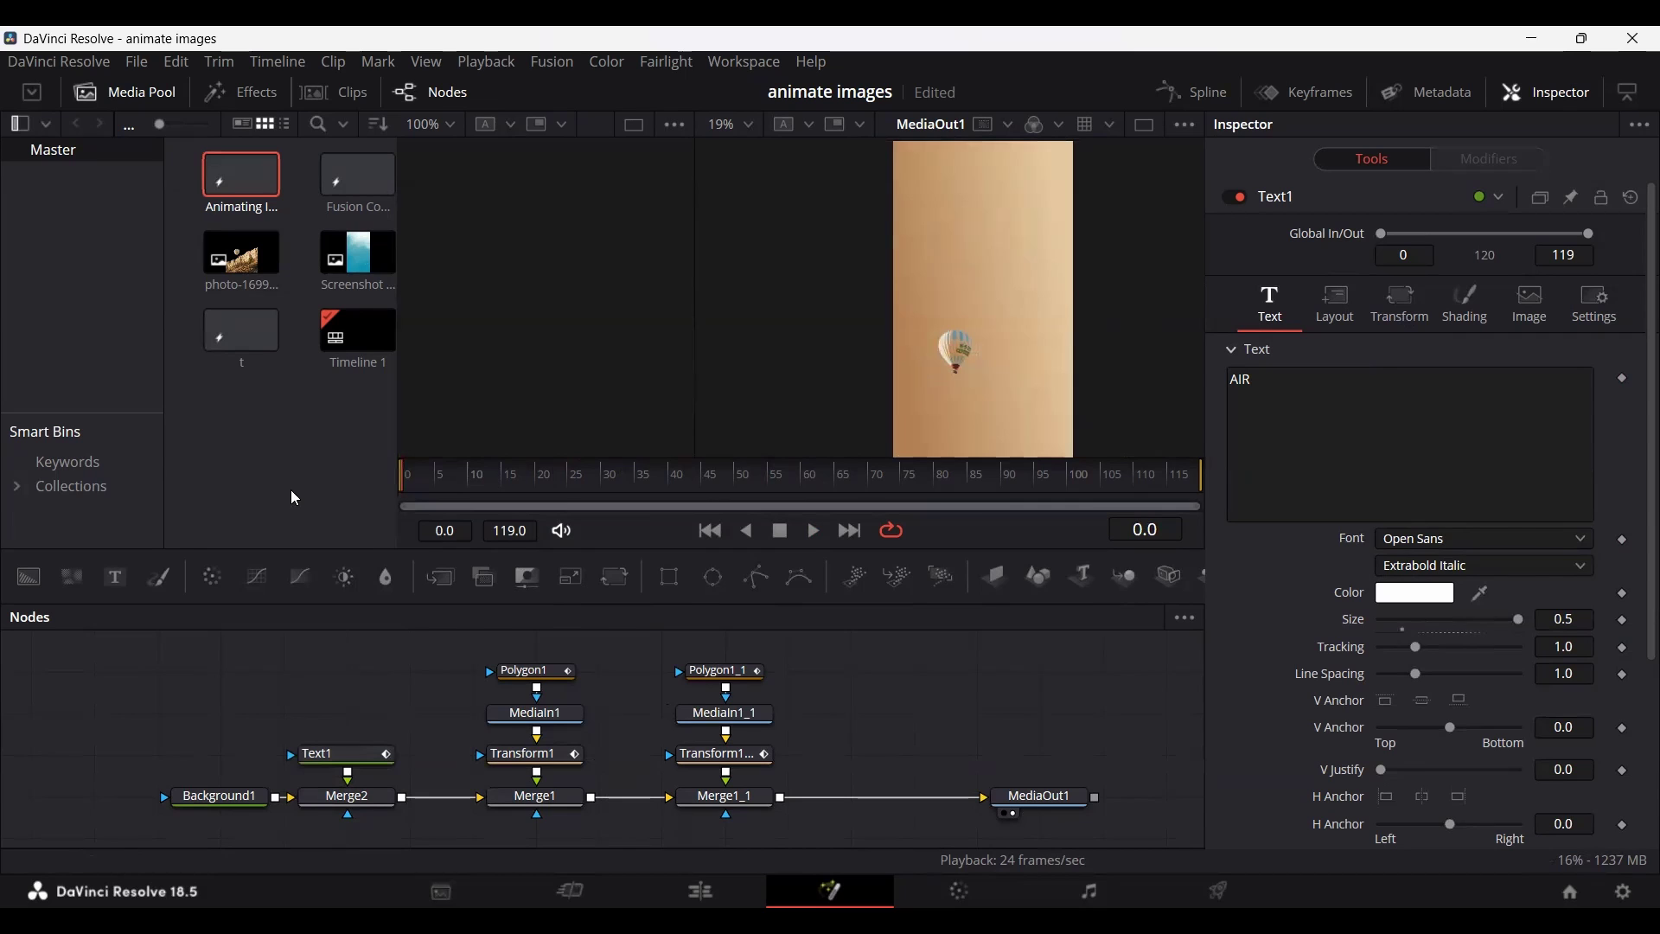
key(space)
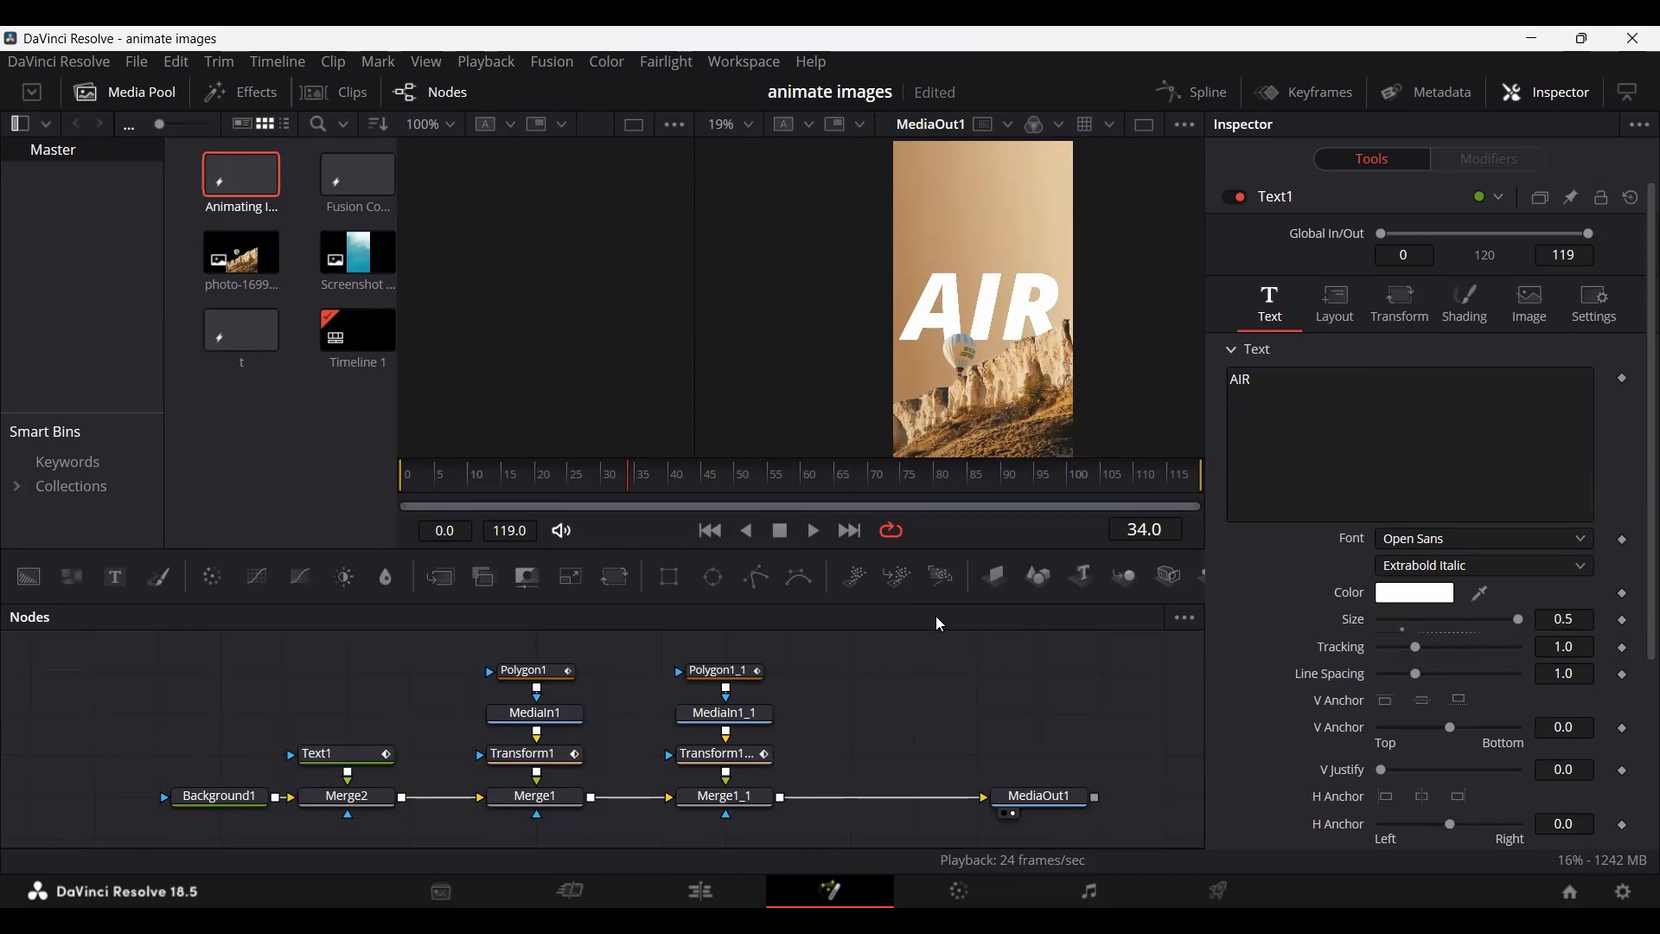
click(700, 891)
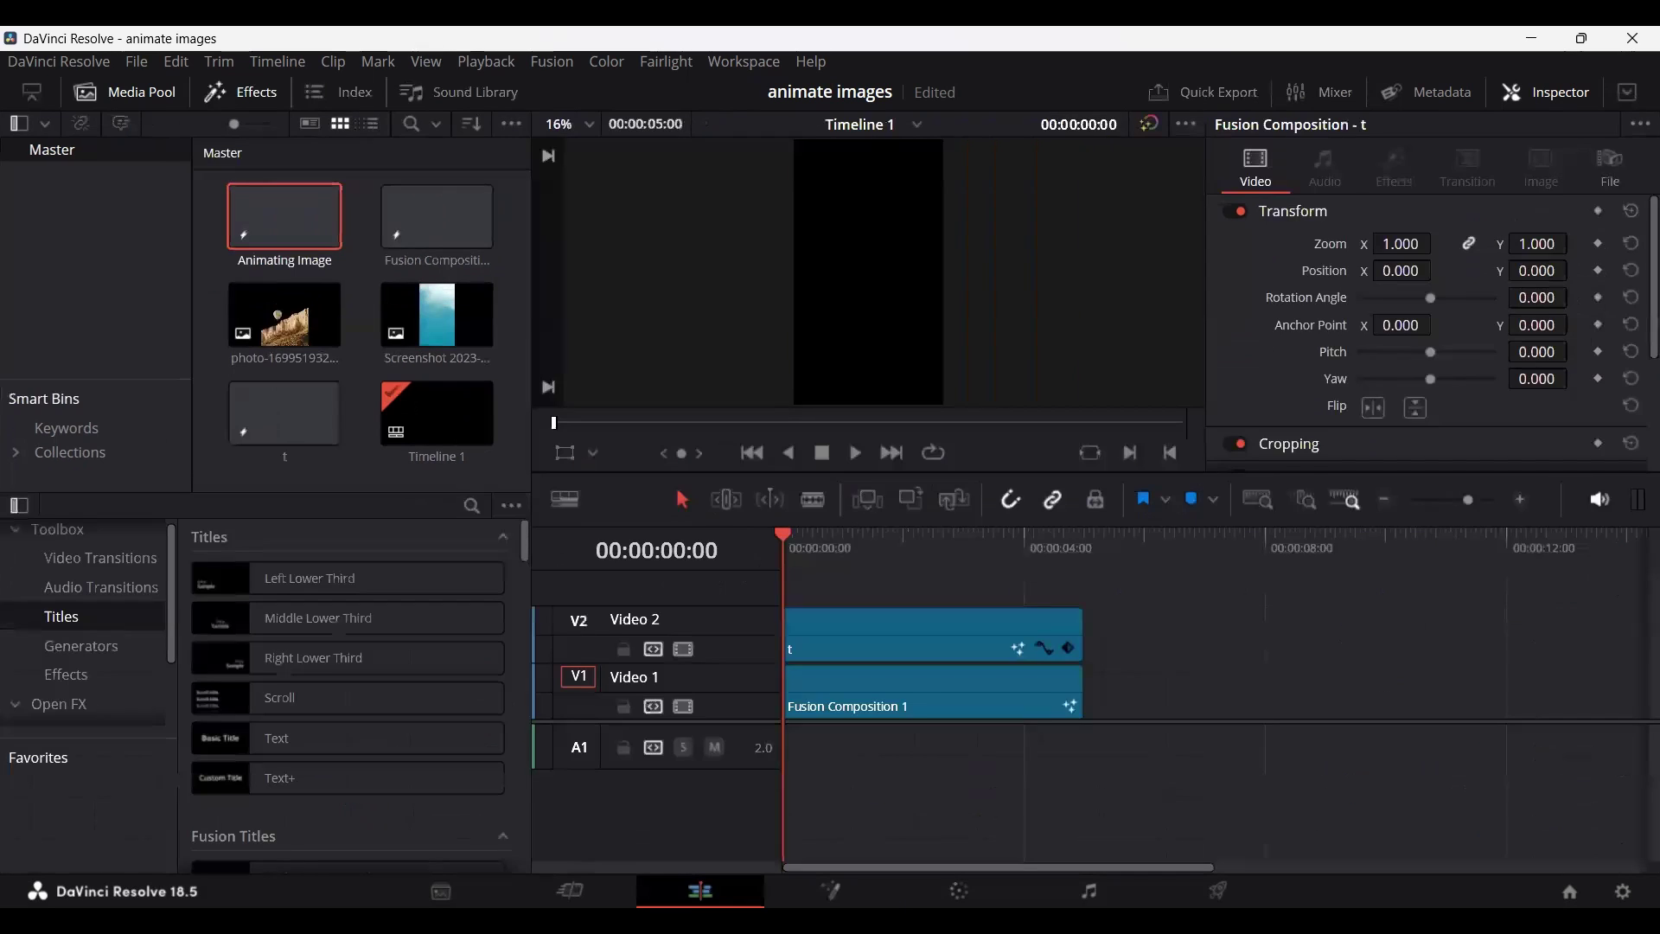
drag(826, 782, 961, 552)
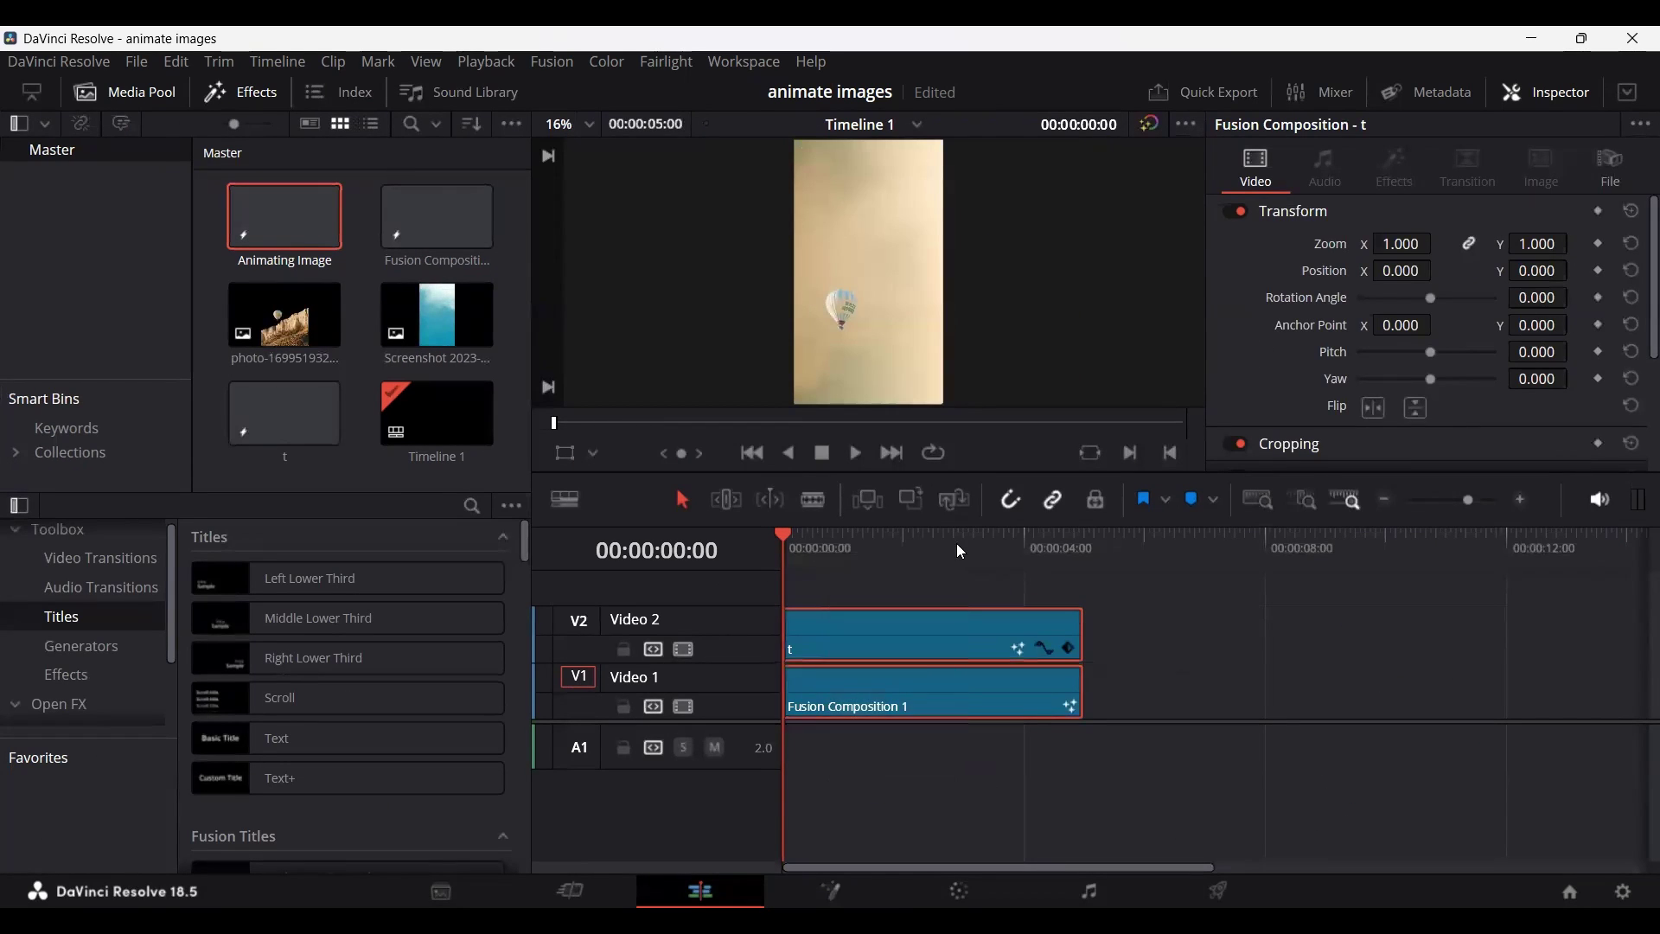
Delete both clips from Timeline 1 and create a new vertical 1080 x 1920 Timeline 2.
key(Delete)
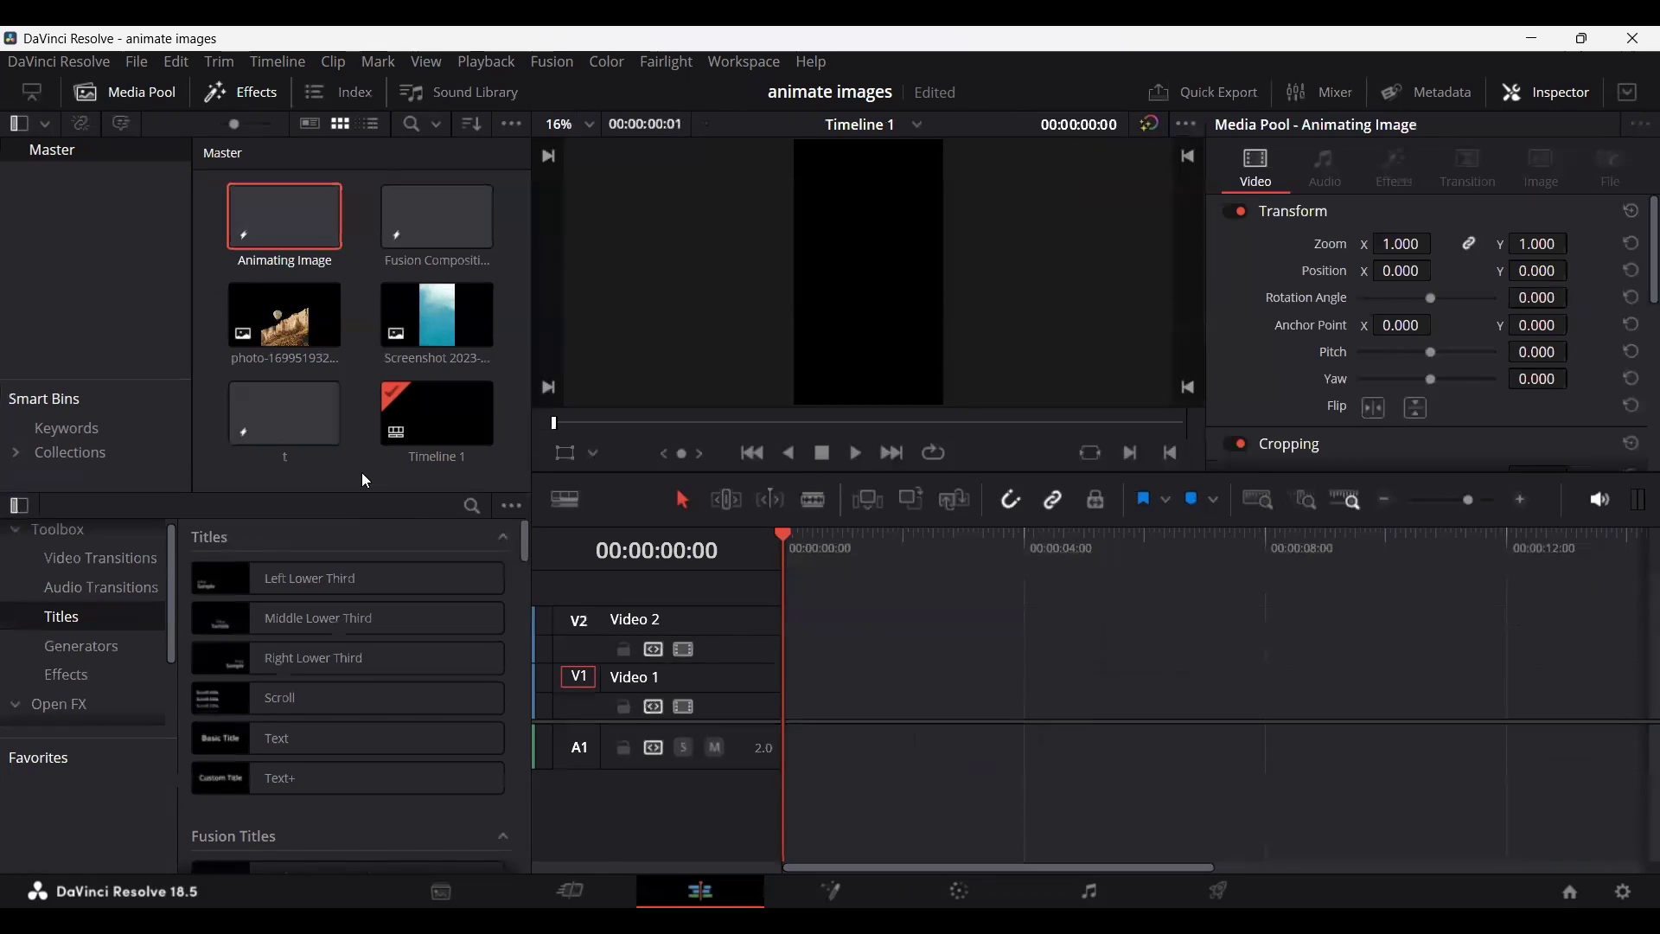
right_click(364, 478)
mouse_move(480, 497)
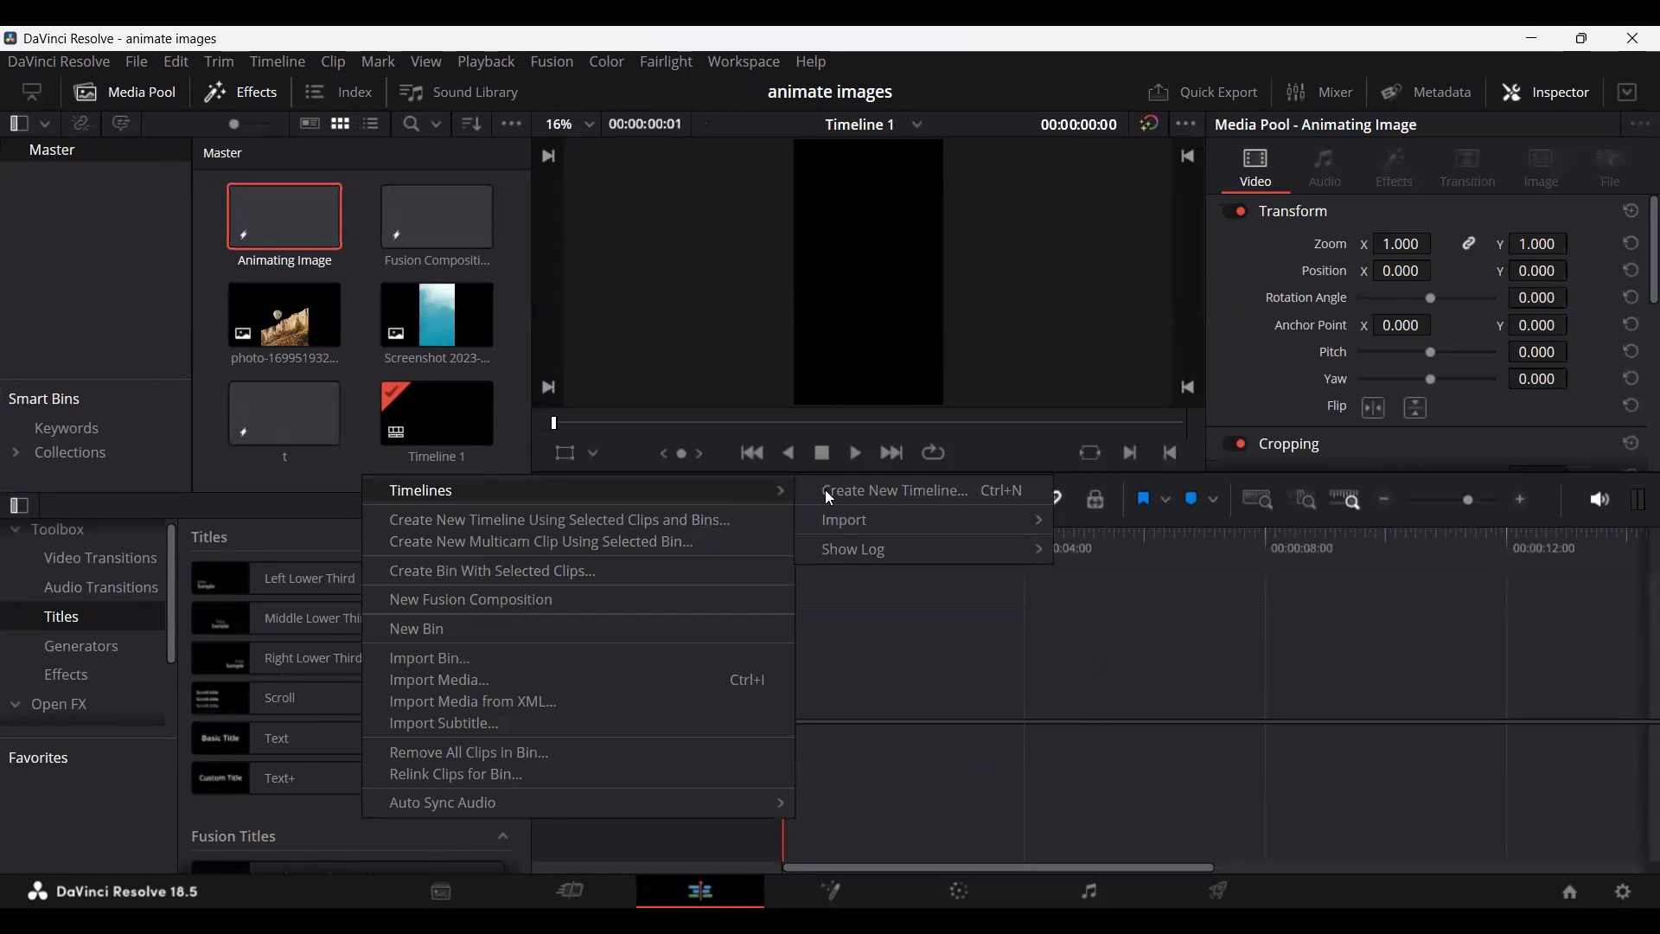
click(873, 491)
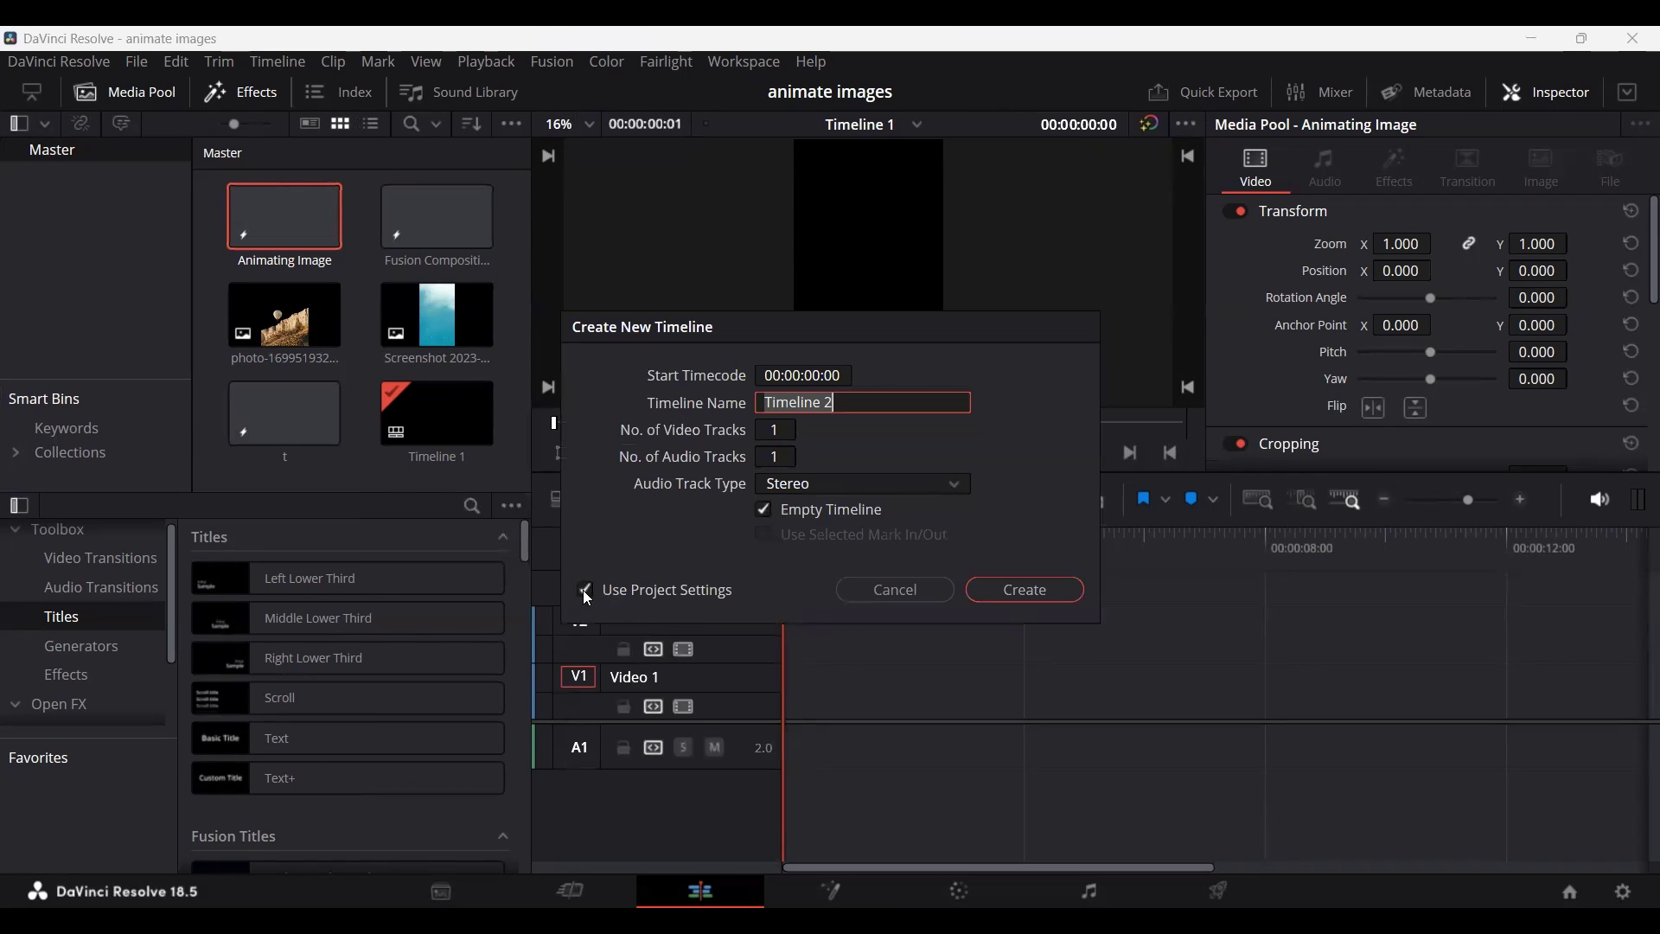
click(585, 590)
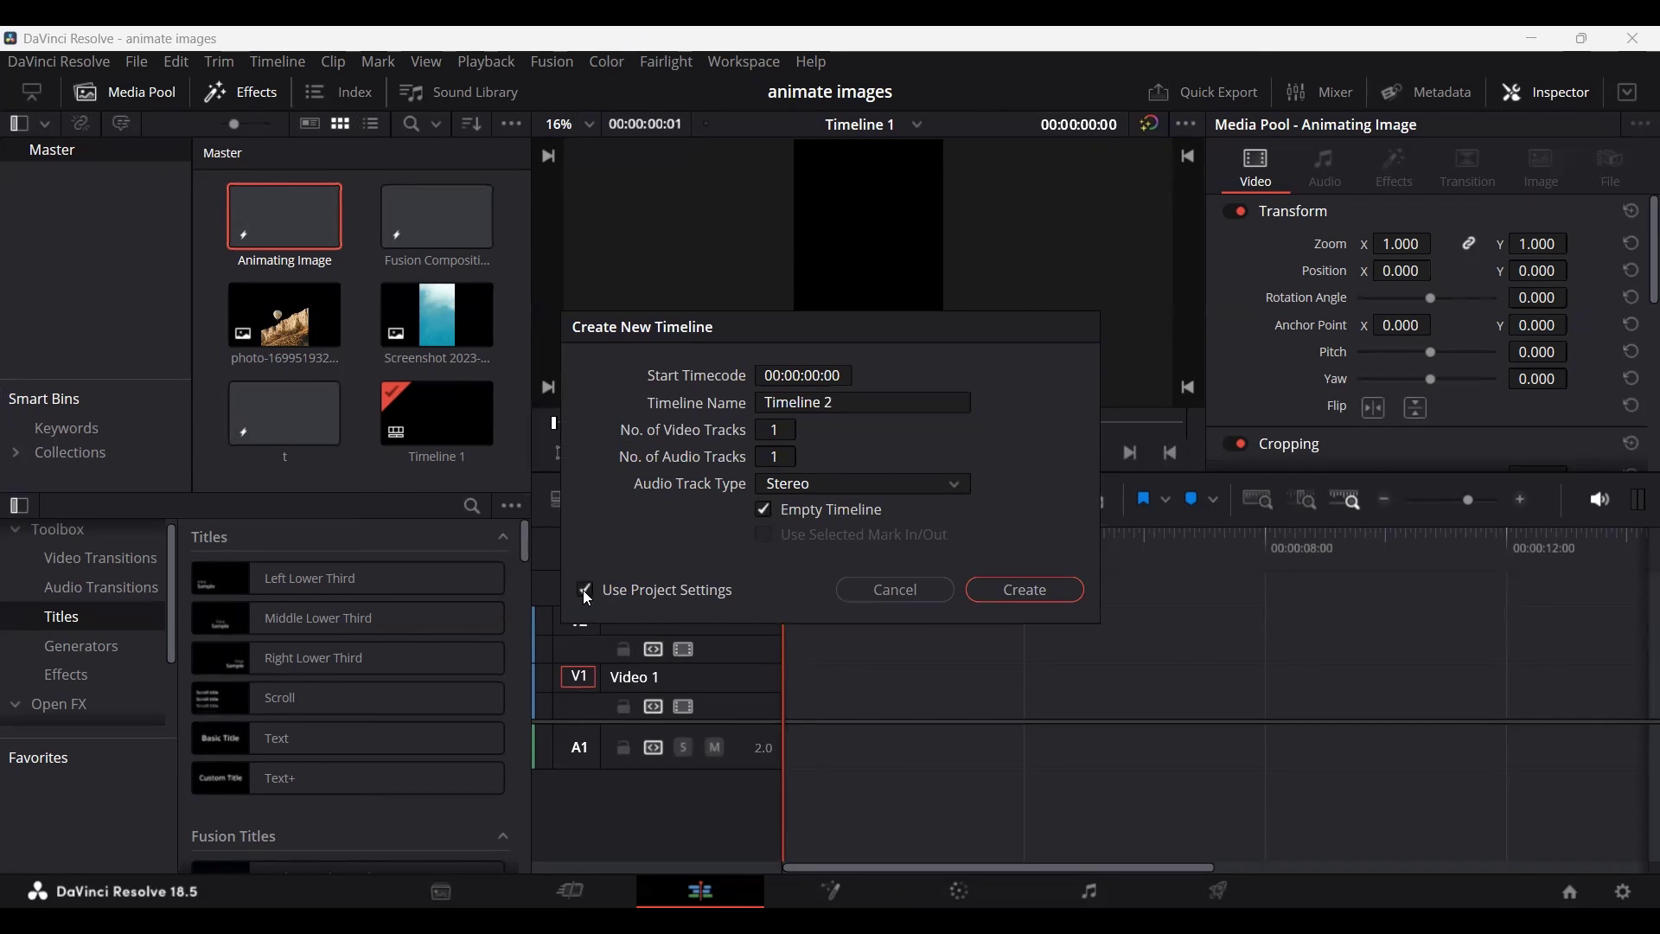
click(757, 389)
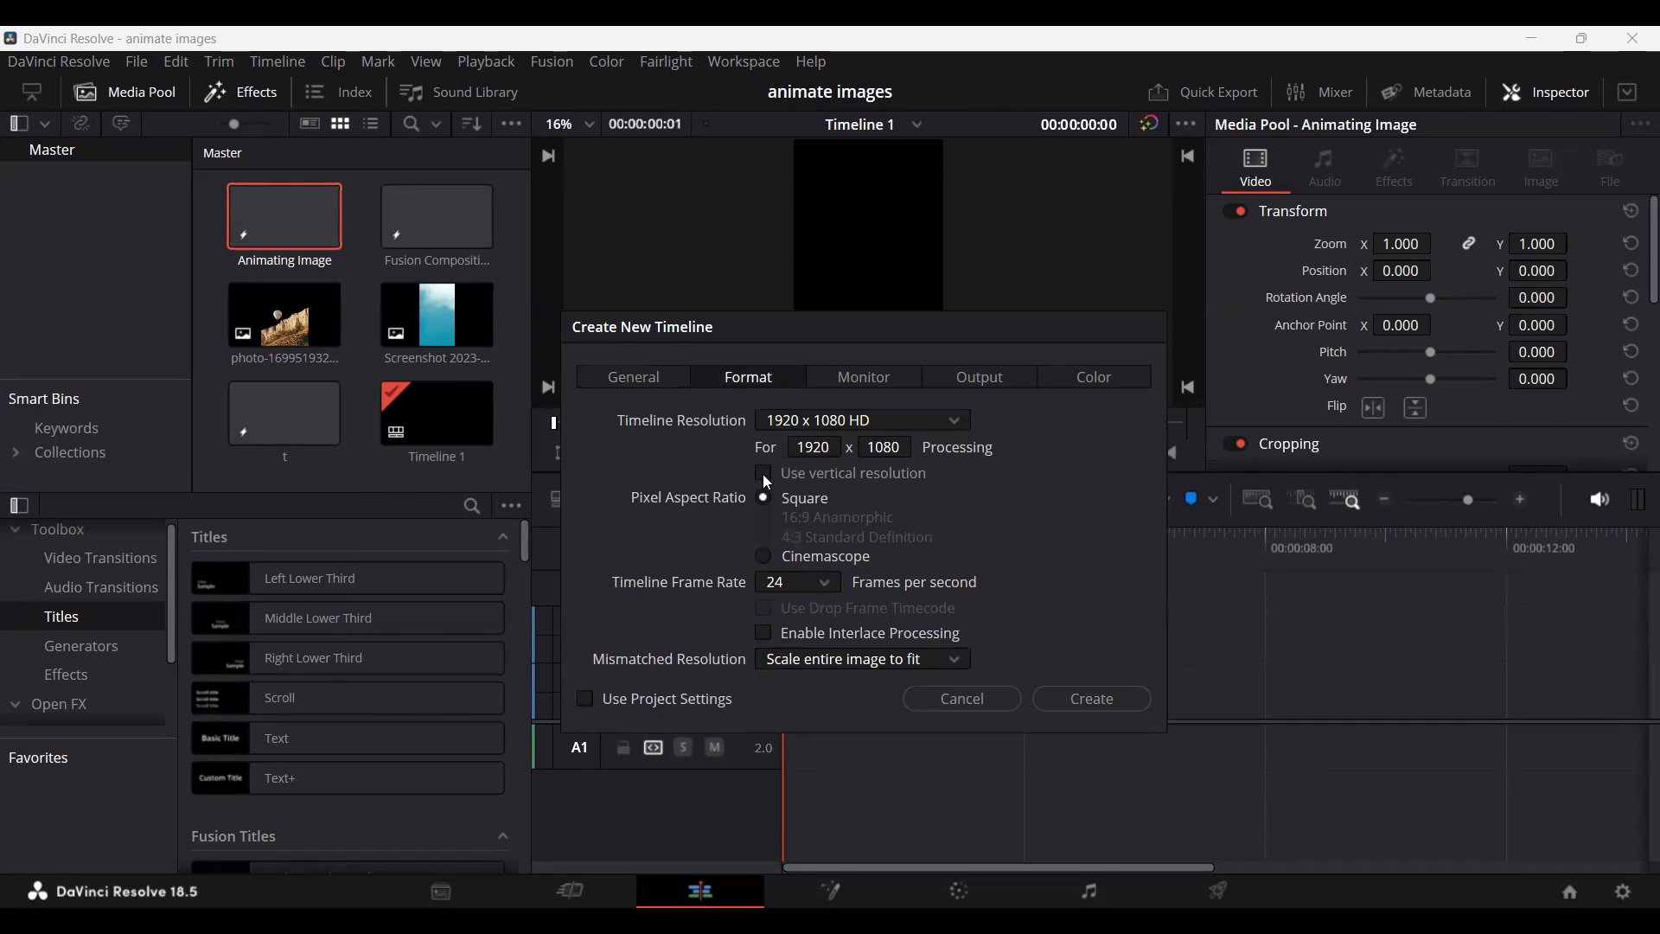
click(764, 475)
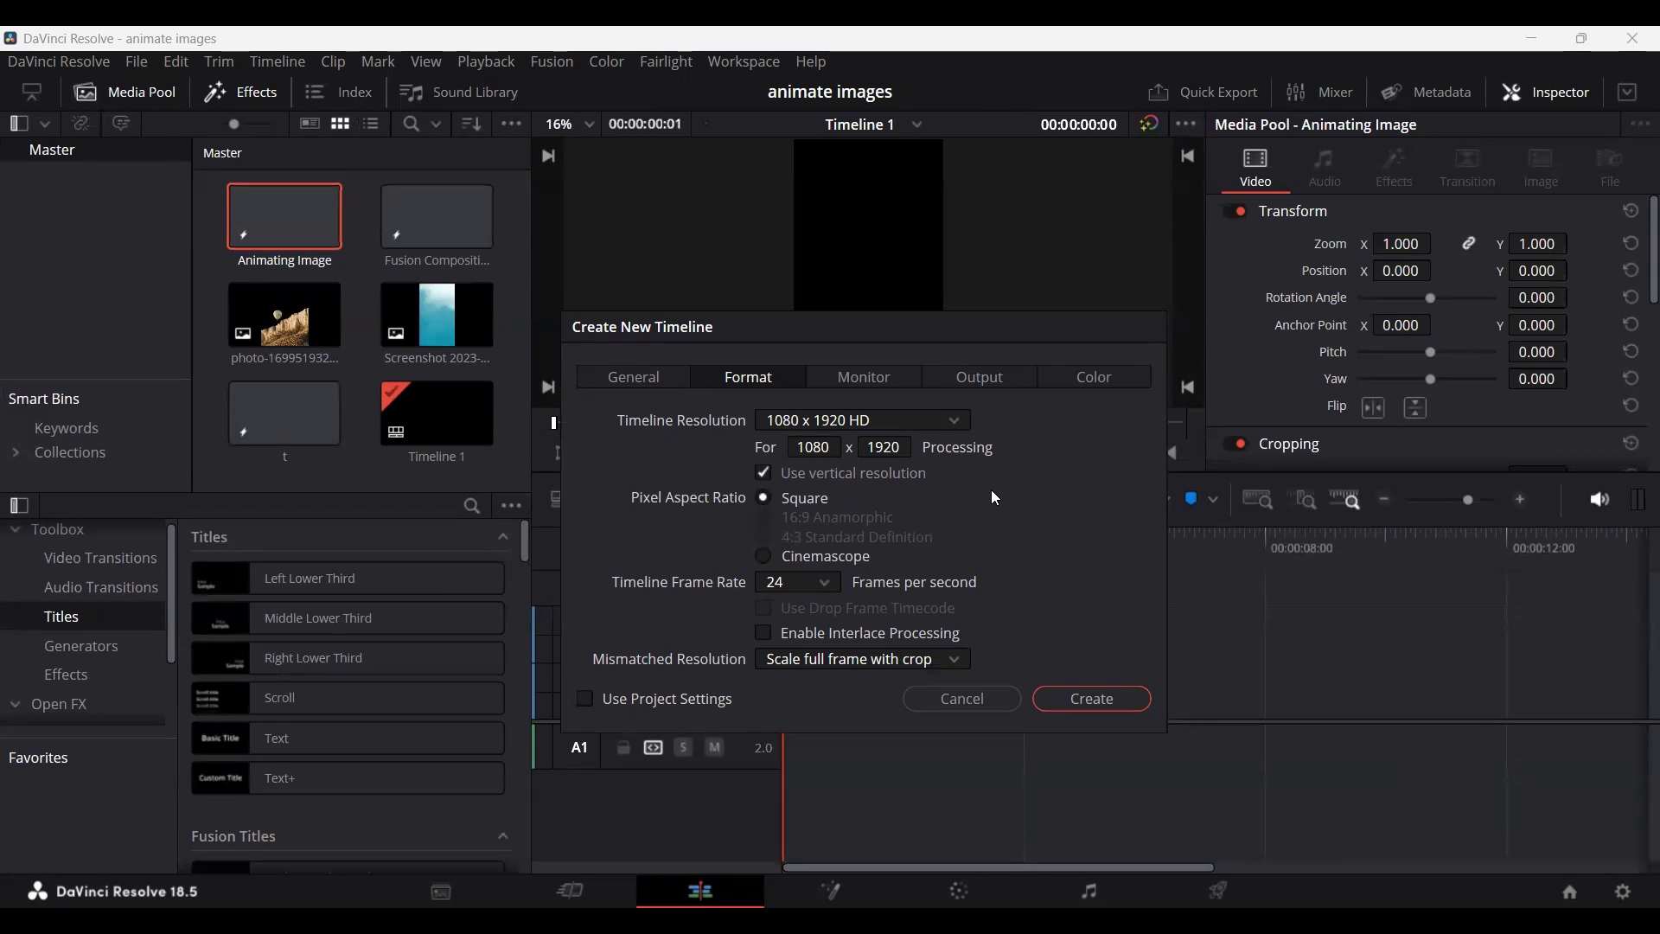
click(1088, 707)
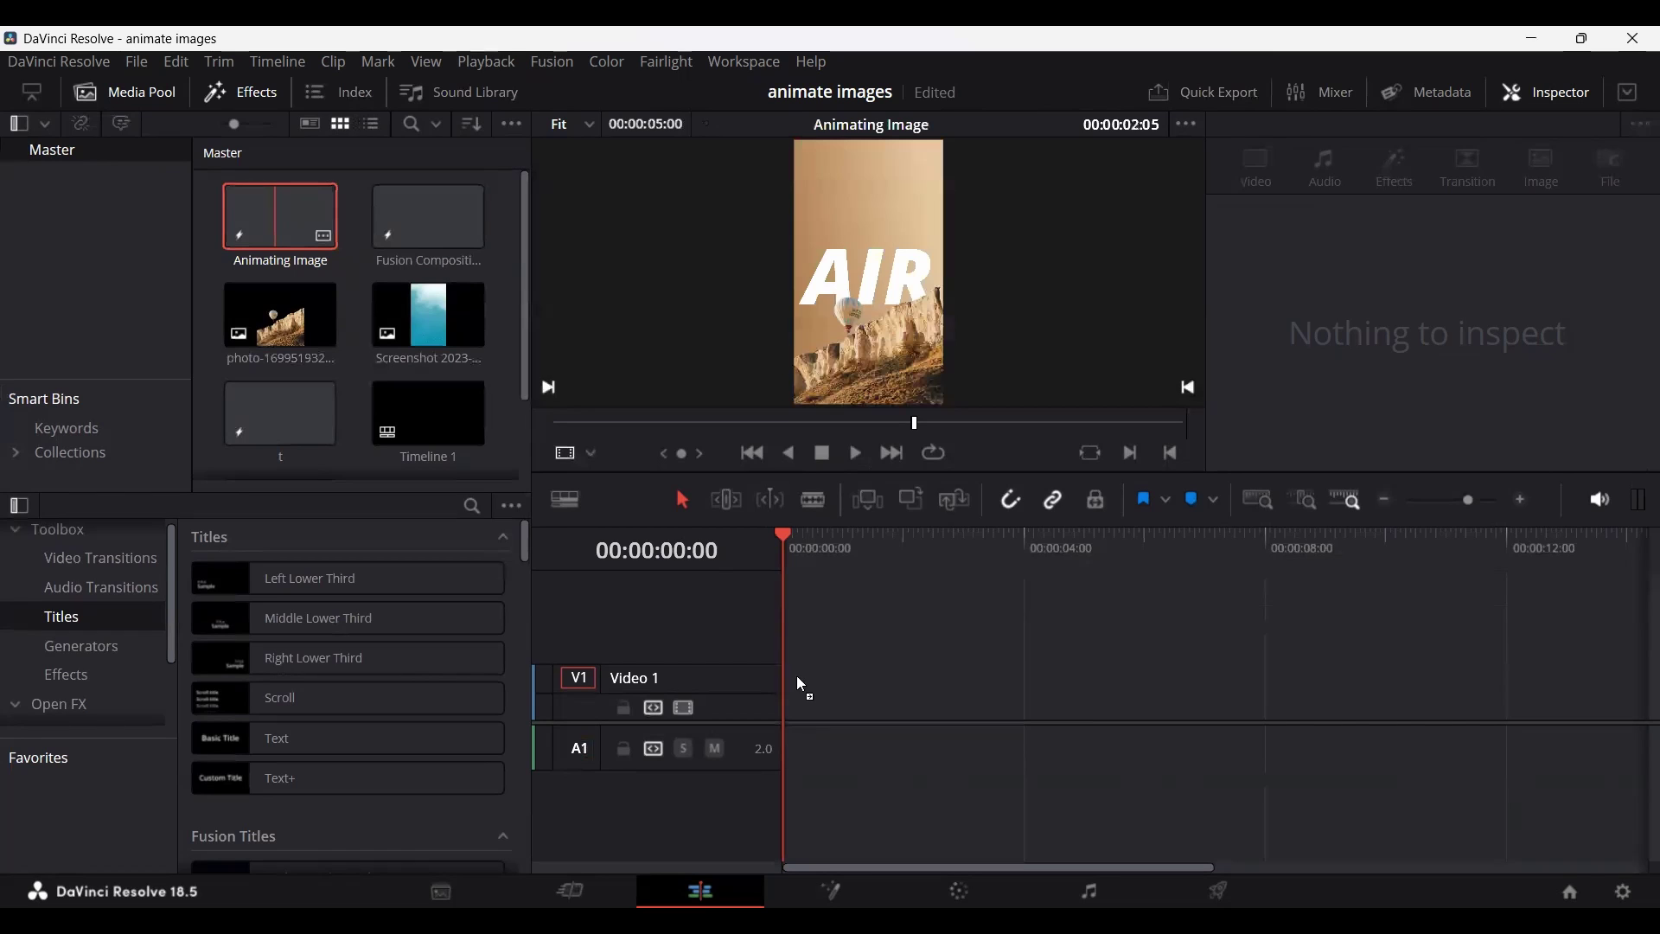
Place the Animating Image clip on Video 1 of Timeline 2 and preview it.
drag(798, 677, 791, 702)
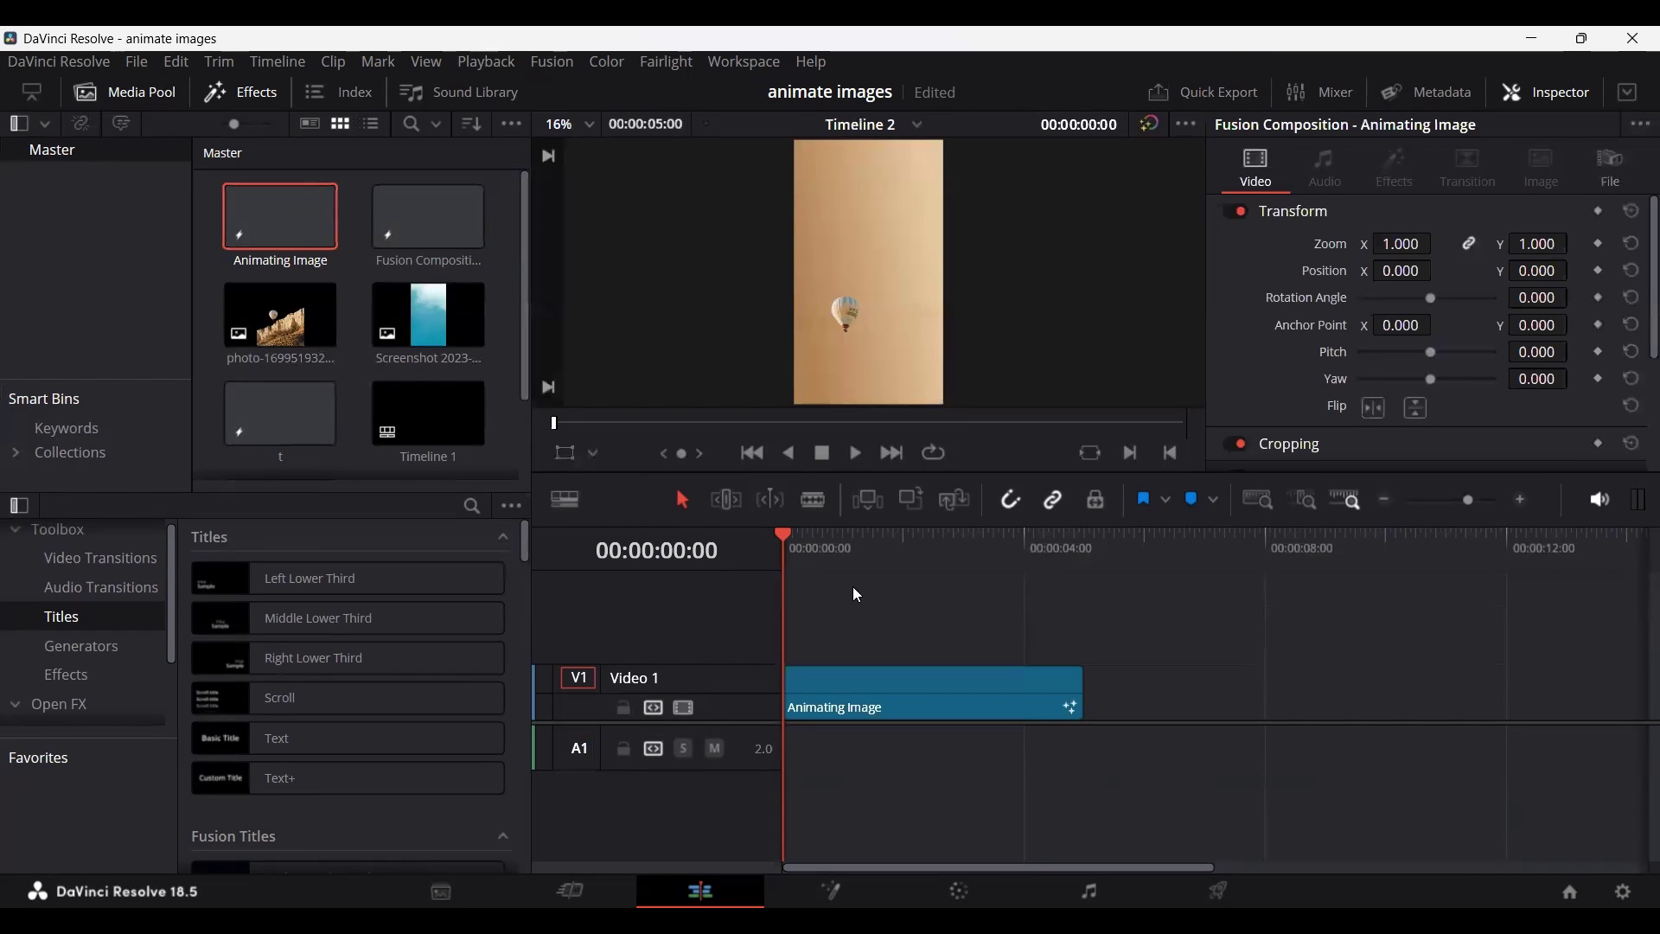
key(space)
key(space)
key(Home)
Create a new Fusion composition named 'texture' in the Media Pool.
scroll(359, 394, down, 2)
right_click(358, 394)
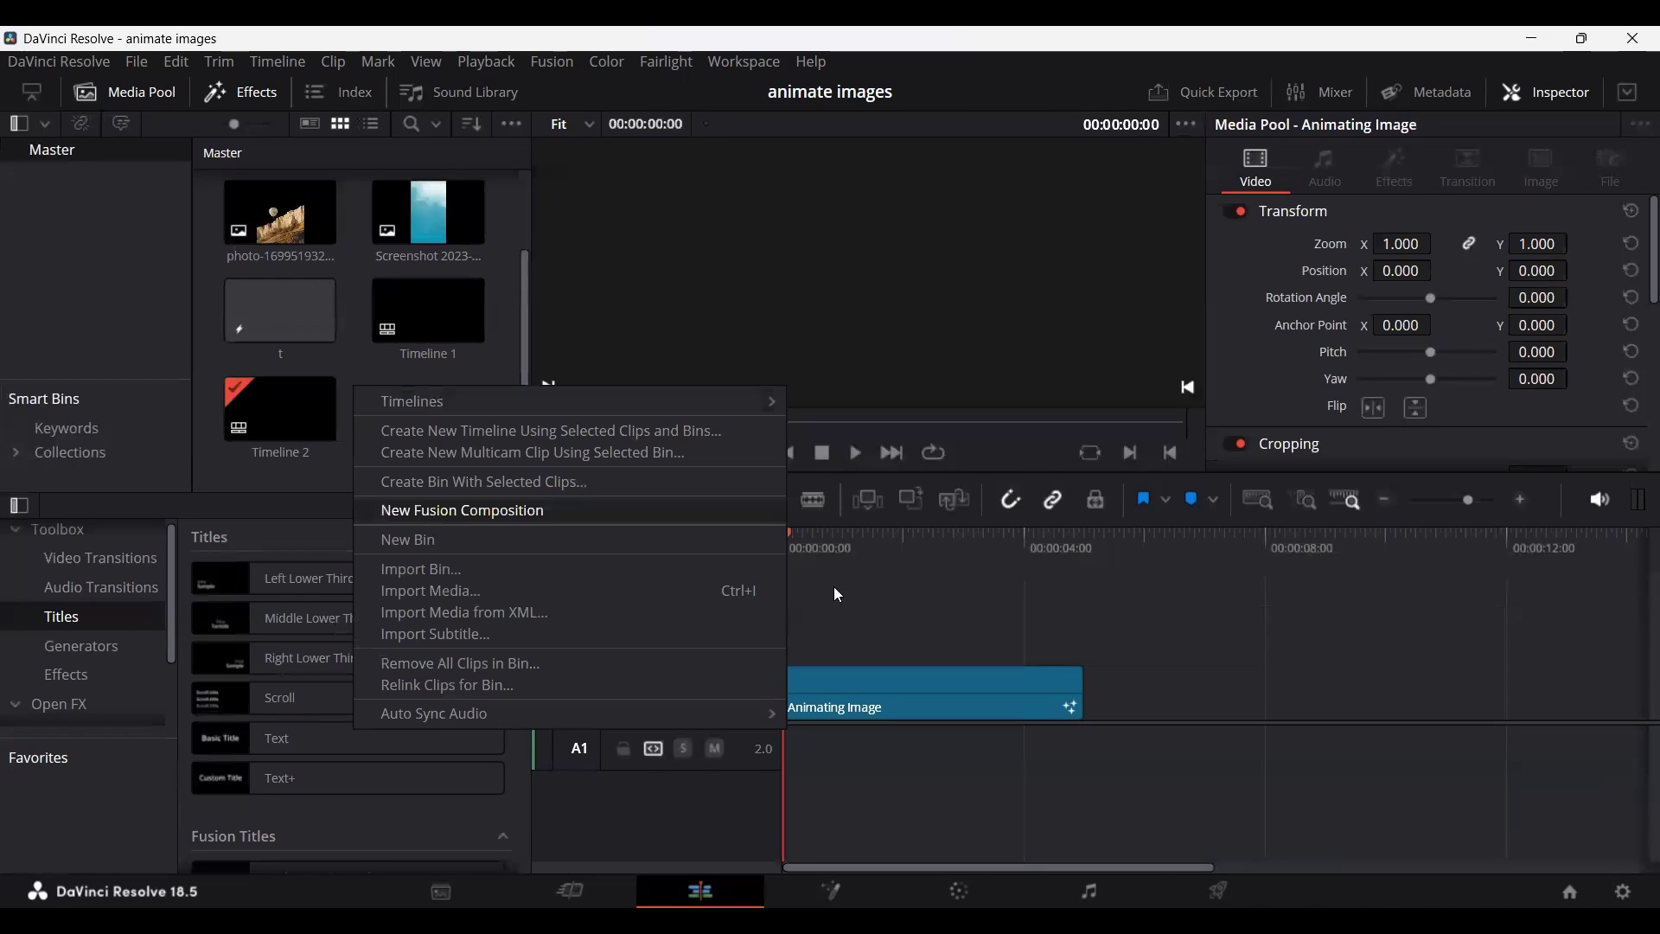
click(438, 512)
text(texture)
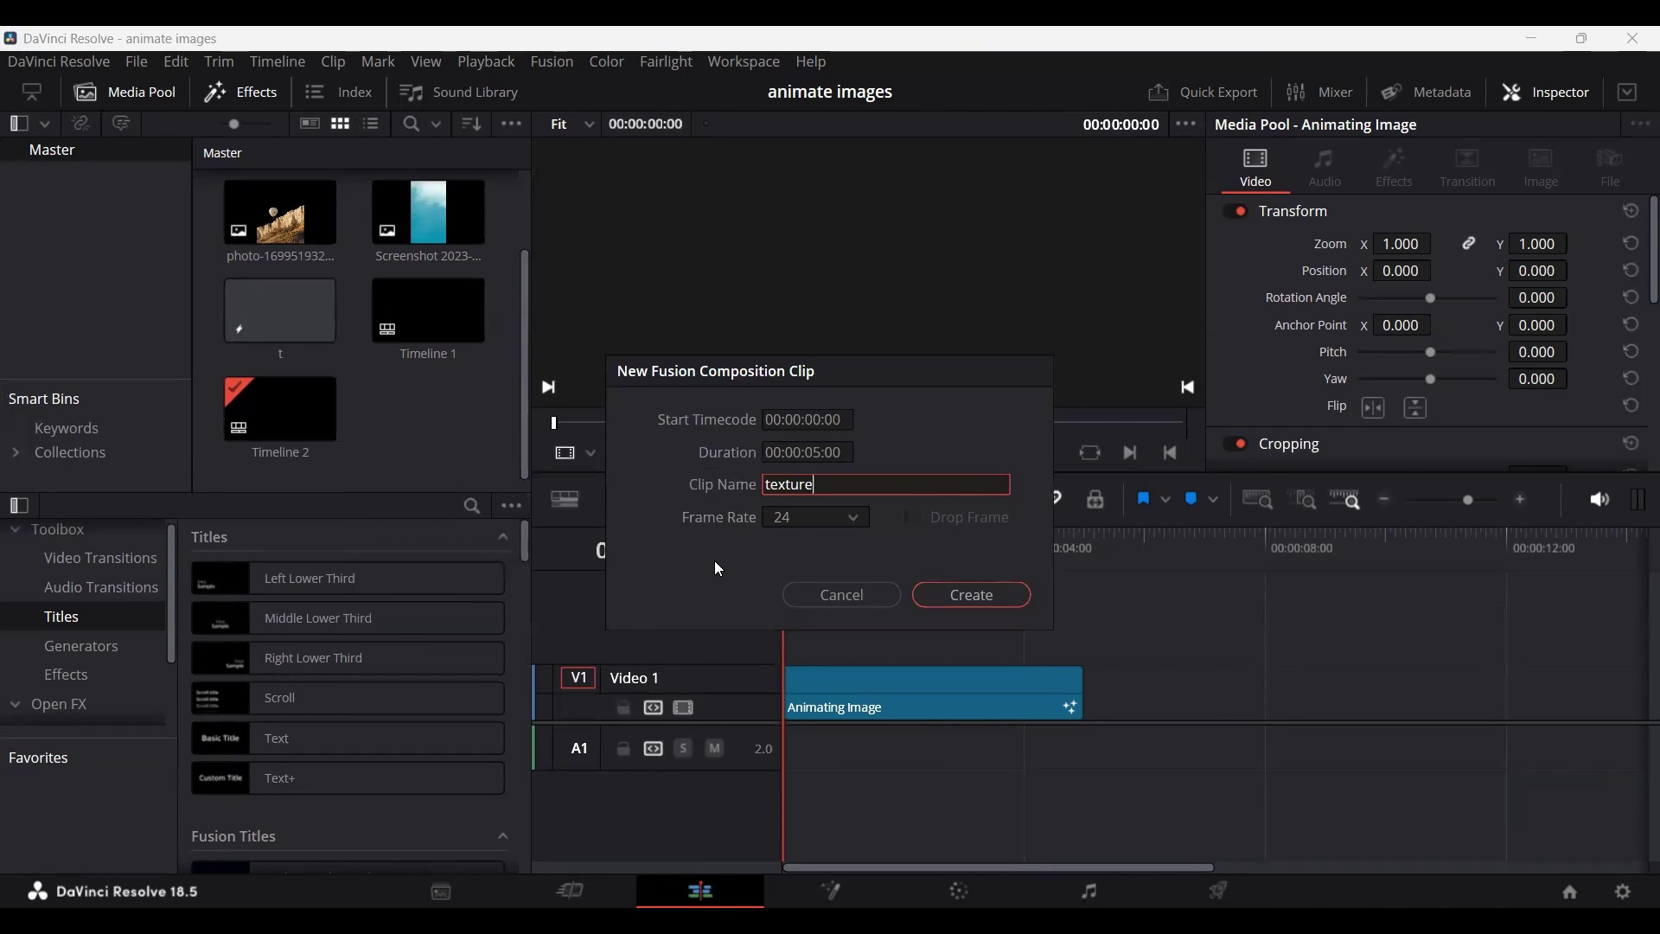
key(Return)
In the texture comp, bring in the cloud image and insert Transform1 between MediaIn1 and MediaOut1.
double_click(437, 293)
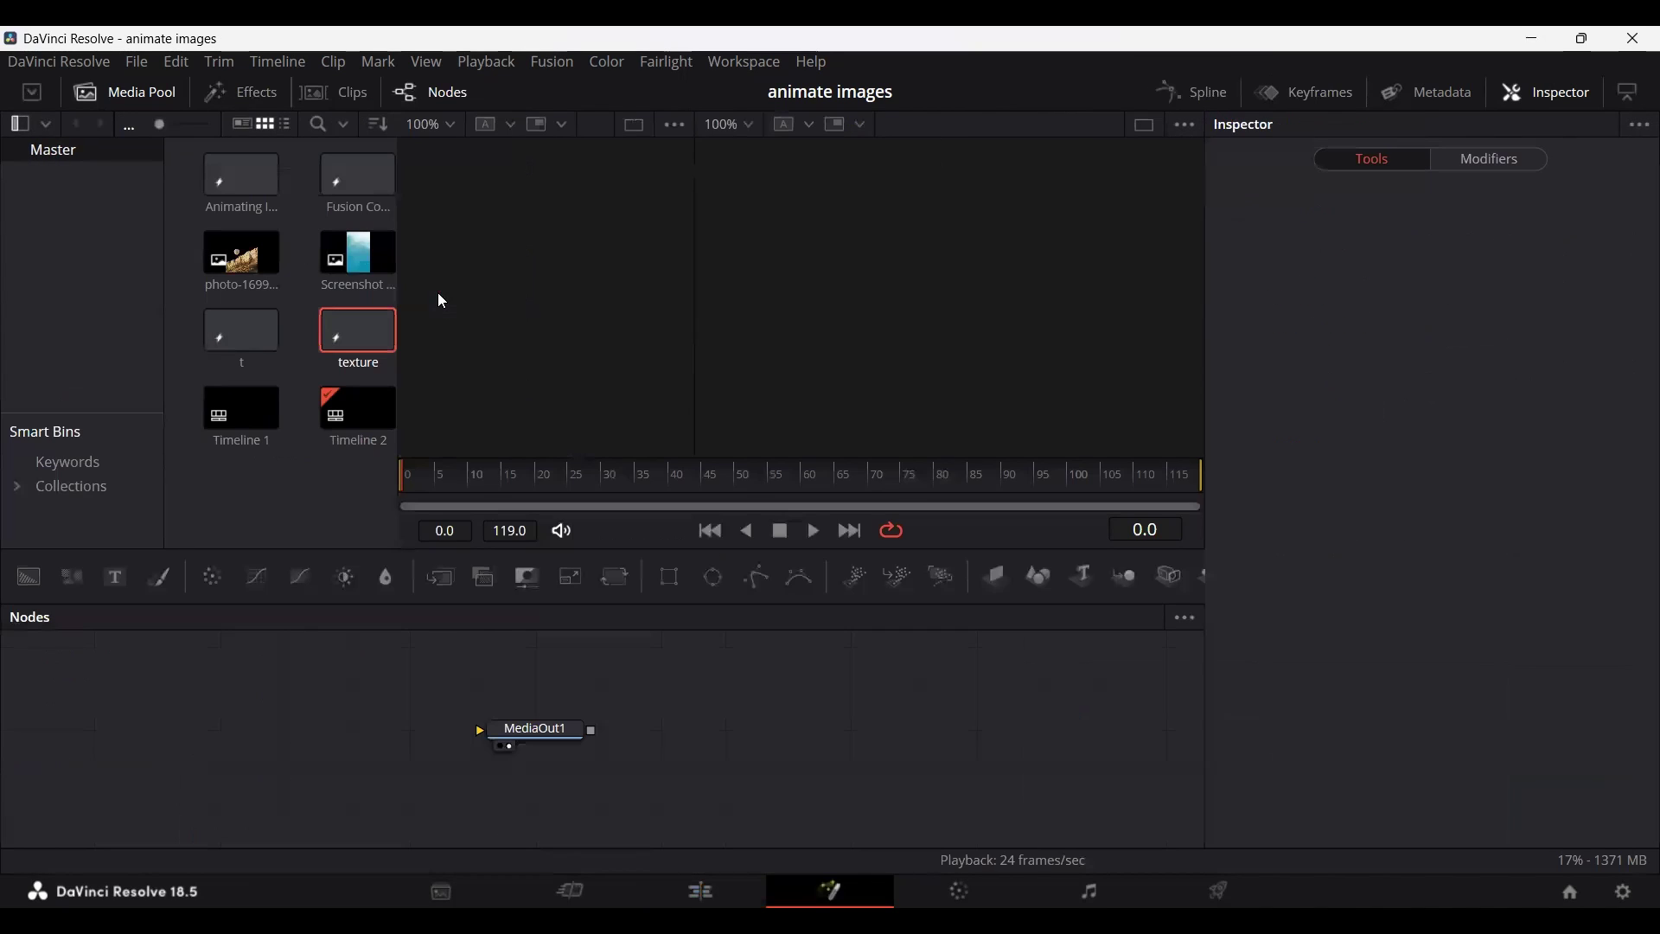
click(360, 280)
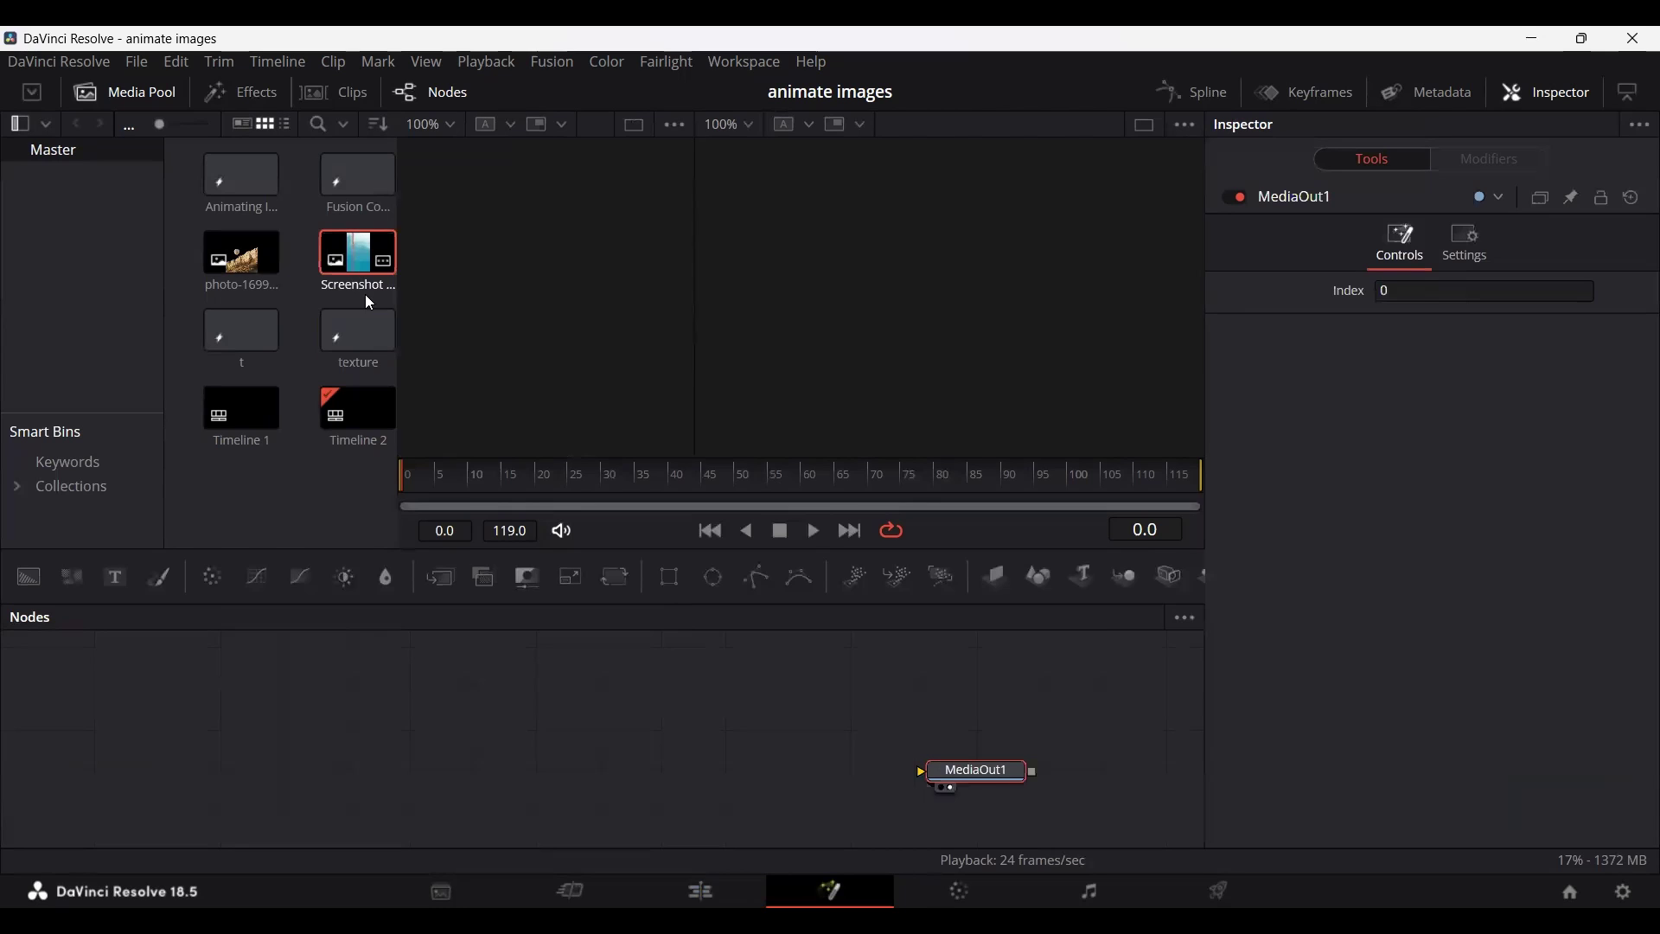
drag(260, 766, 977, 774)
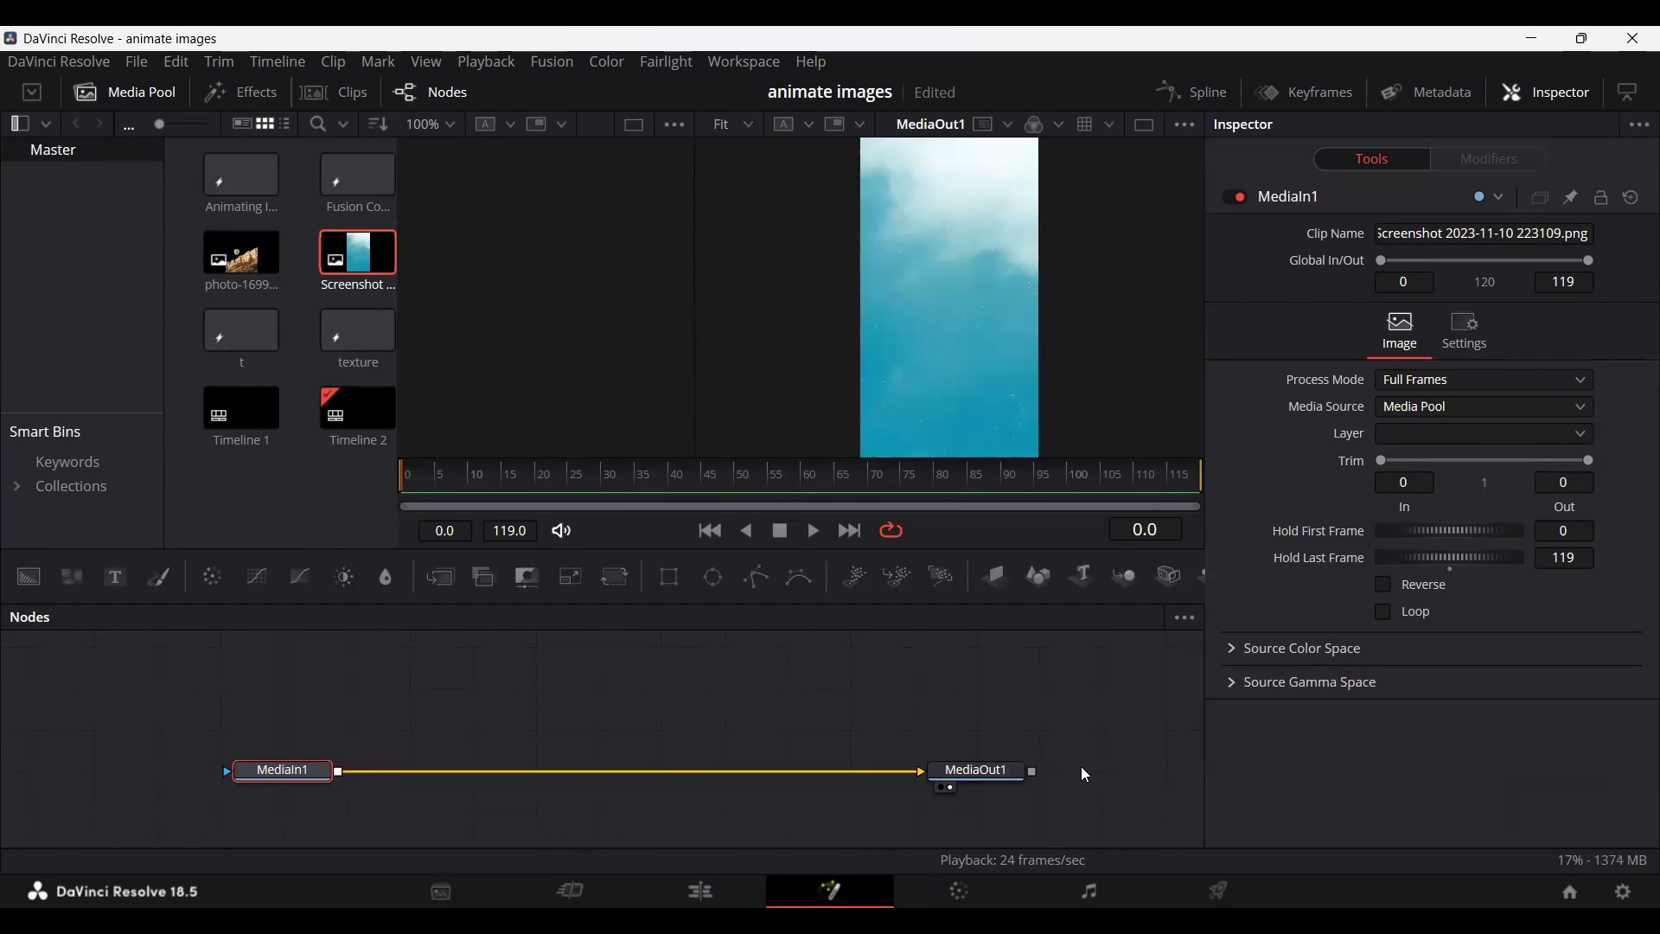
drag(358, 333, 600, 741)
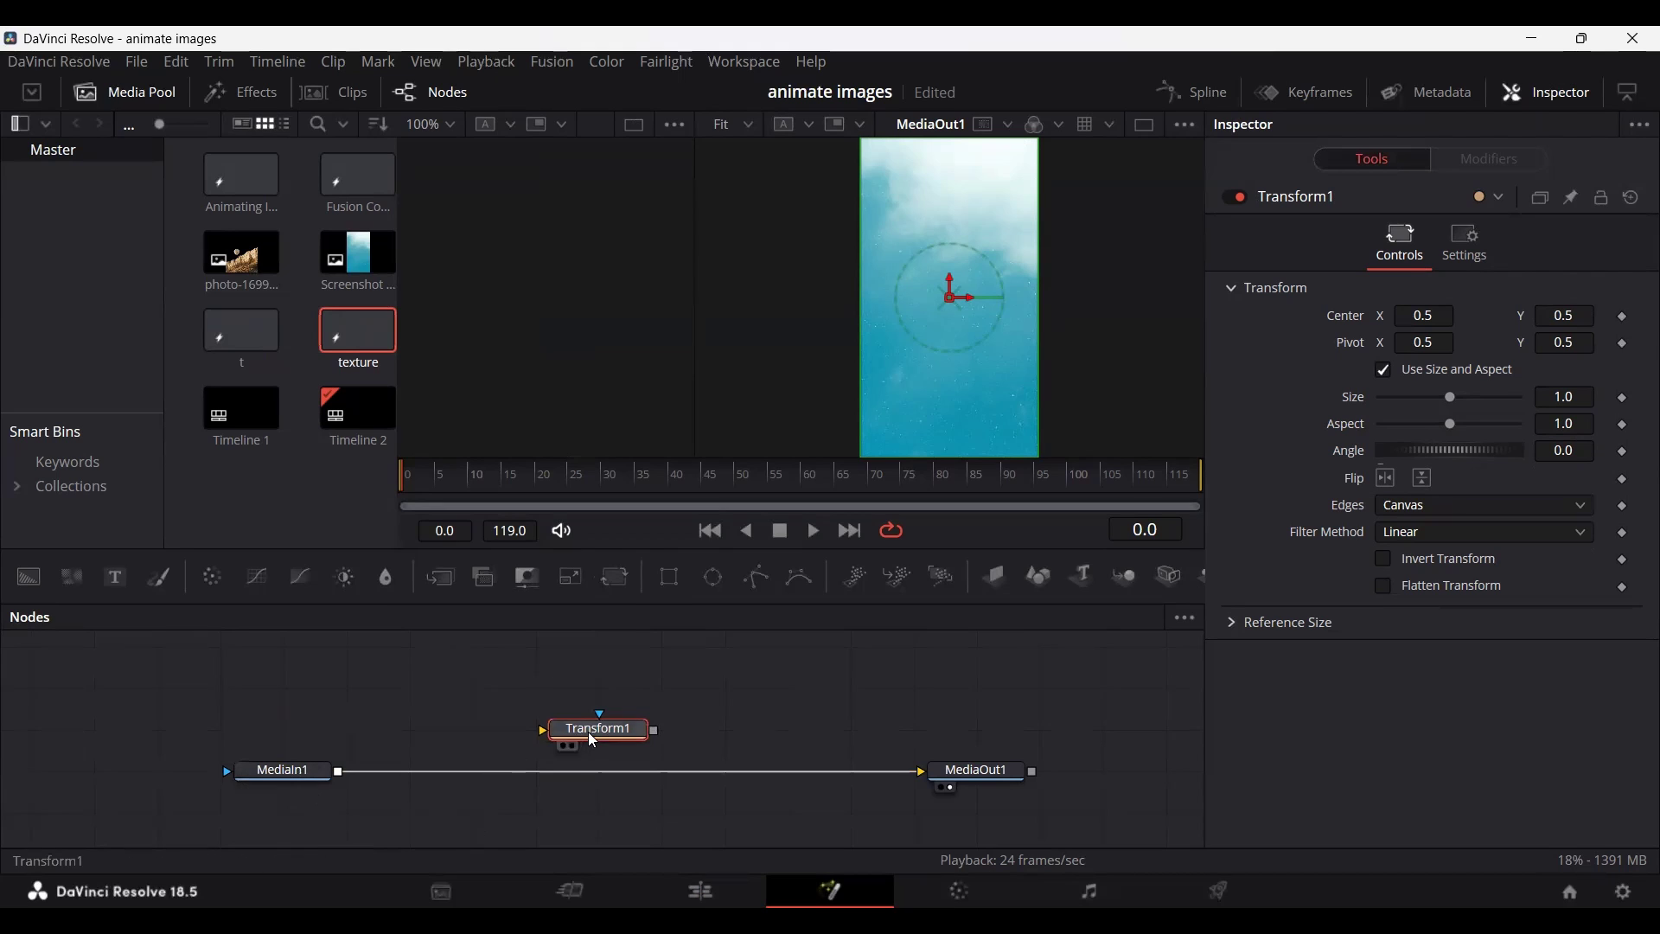
drag(915, 772, 605, 742)
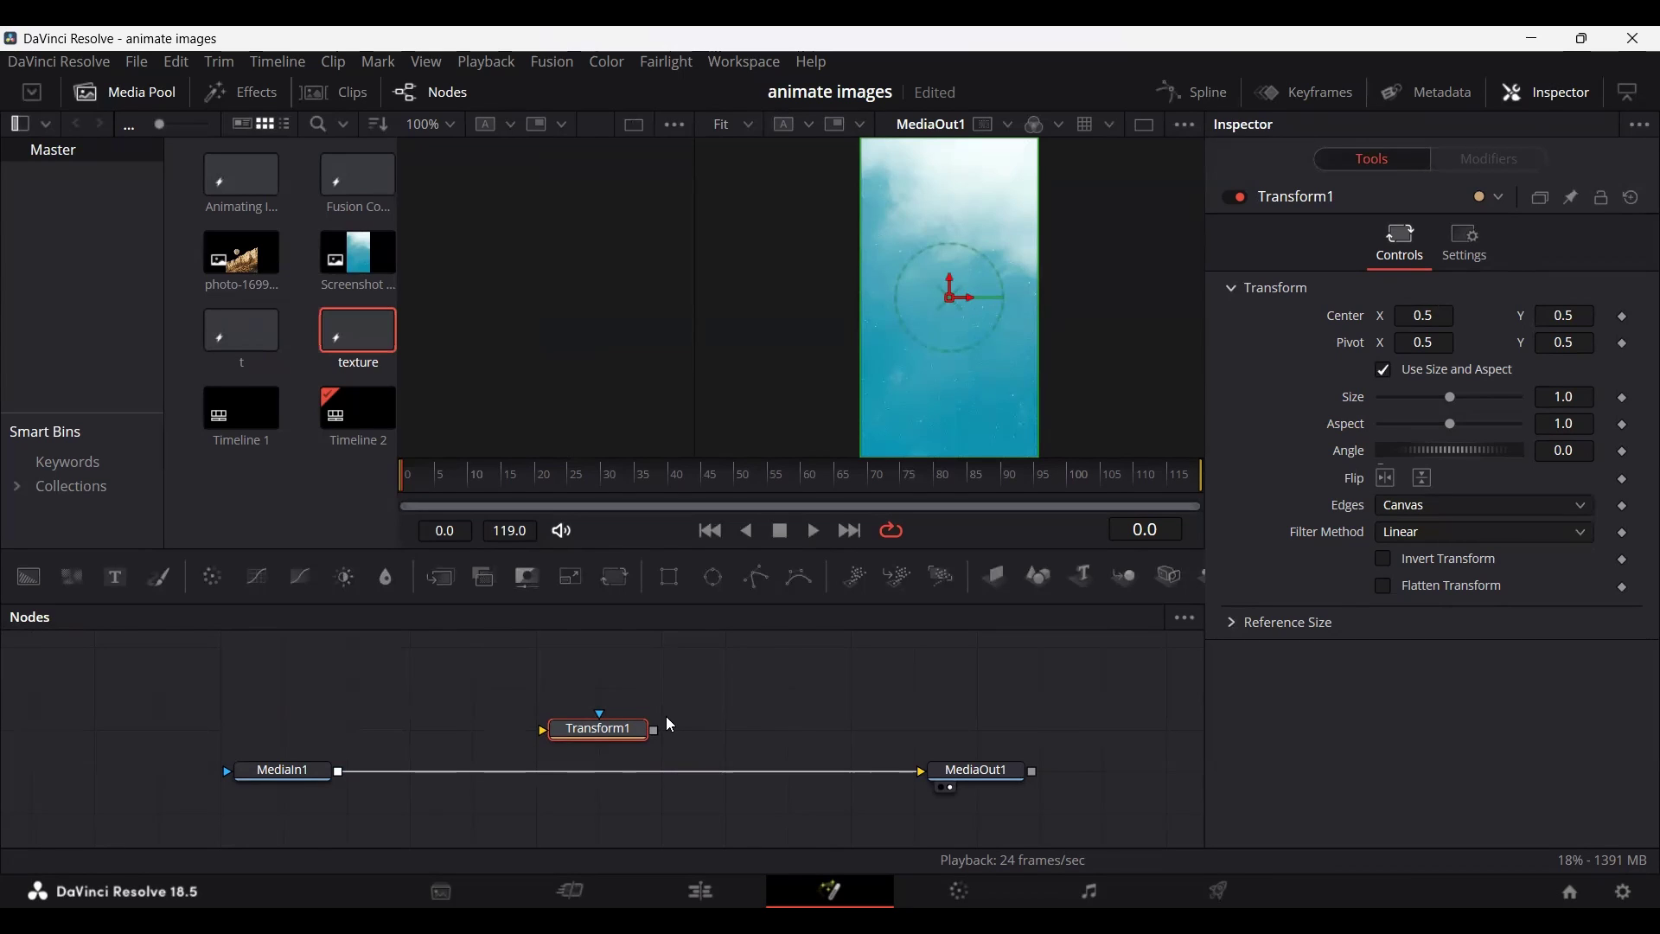
drag(596, 731, 530, 778)
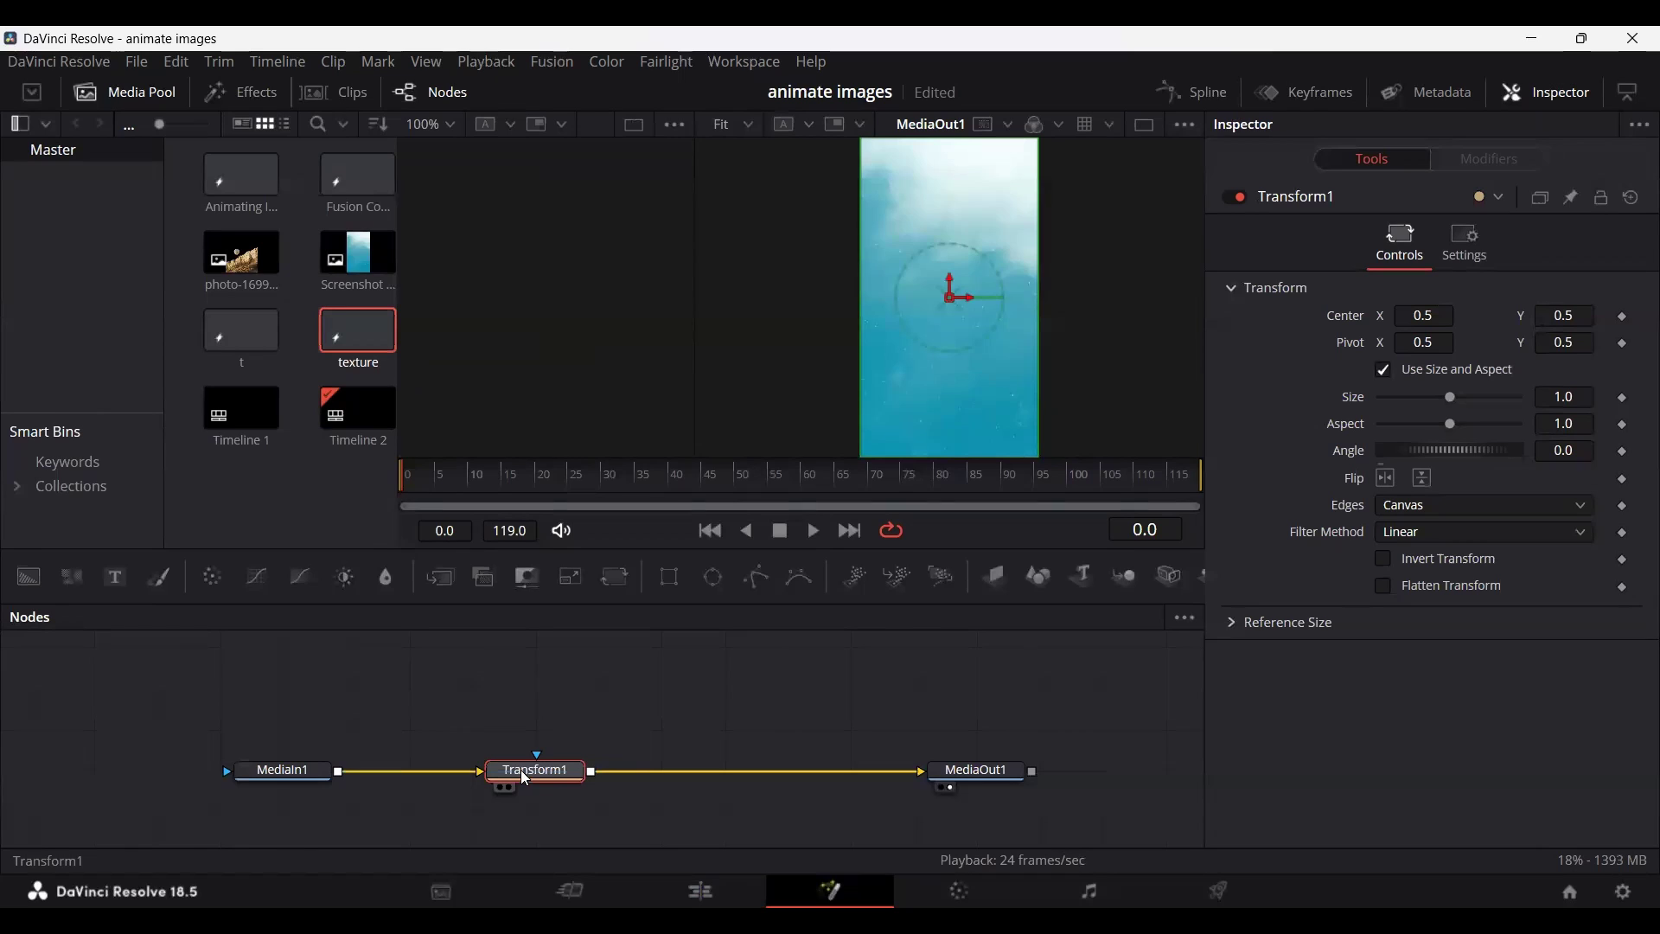
drag(519, 773, 419, 780)
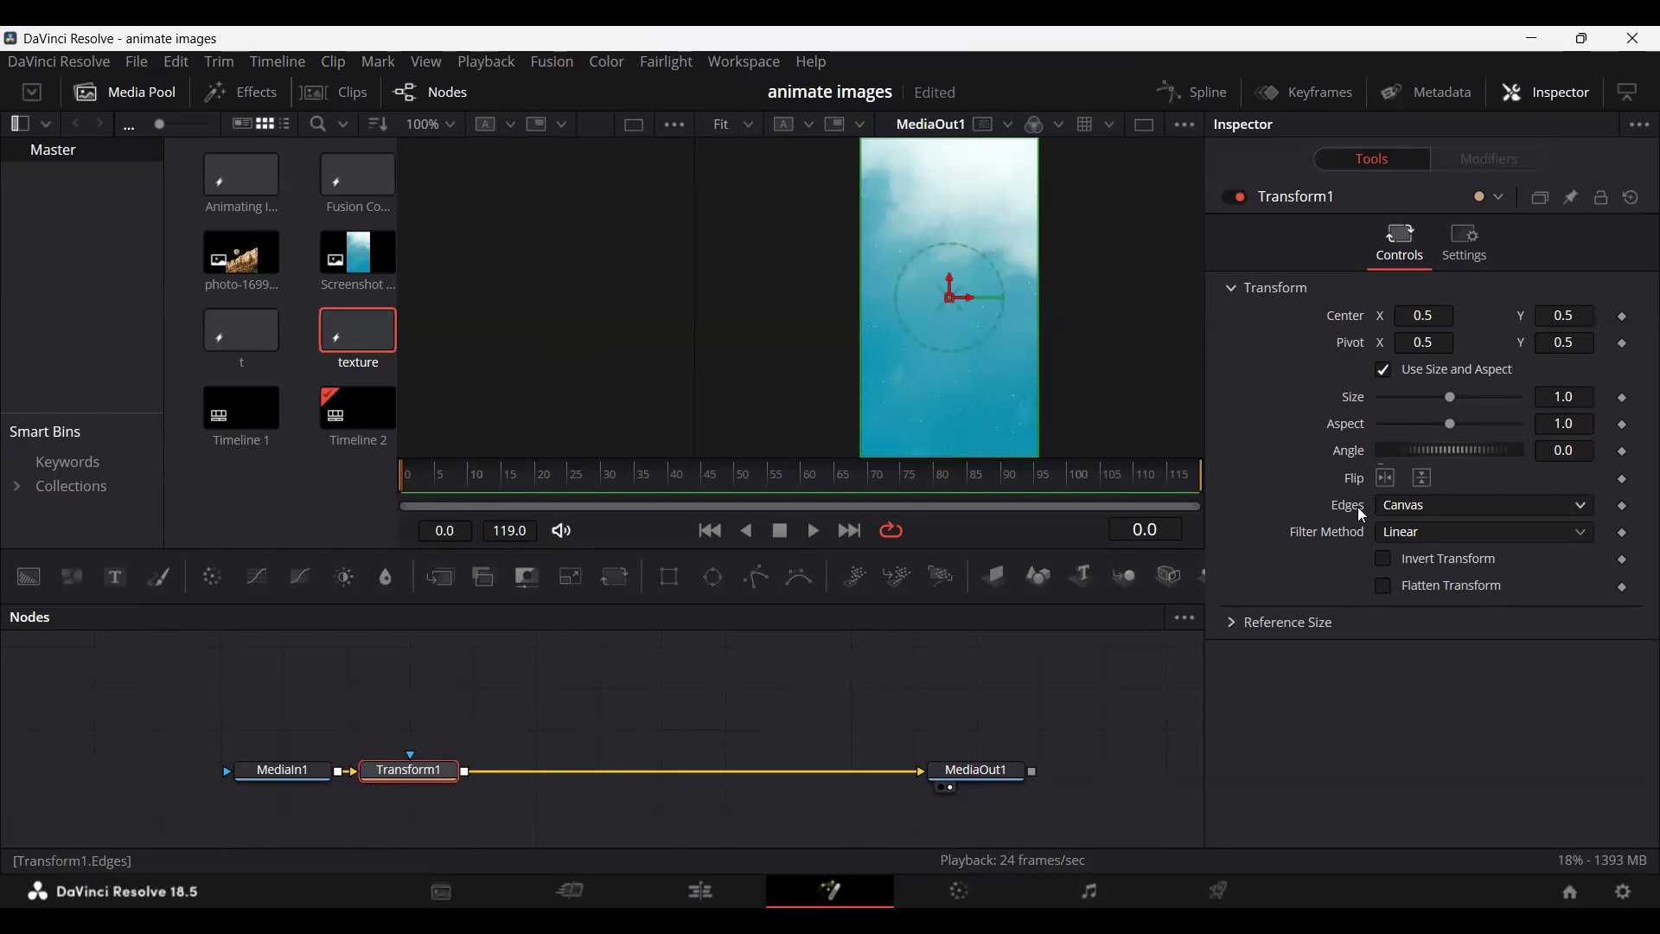
Set Transform1 edges to Mirror and add Shake modifiers to its Center and Angle.
click(1411, 511)
click(1420, 610)
right_click(1337, 321)
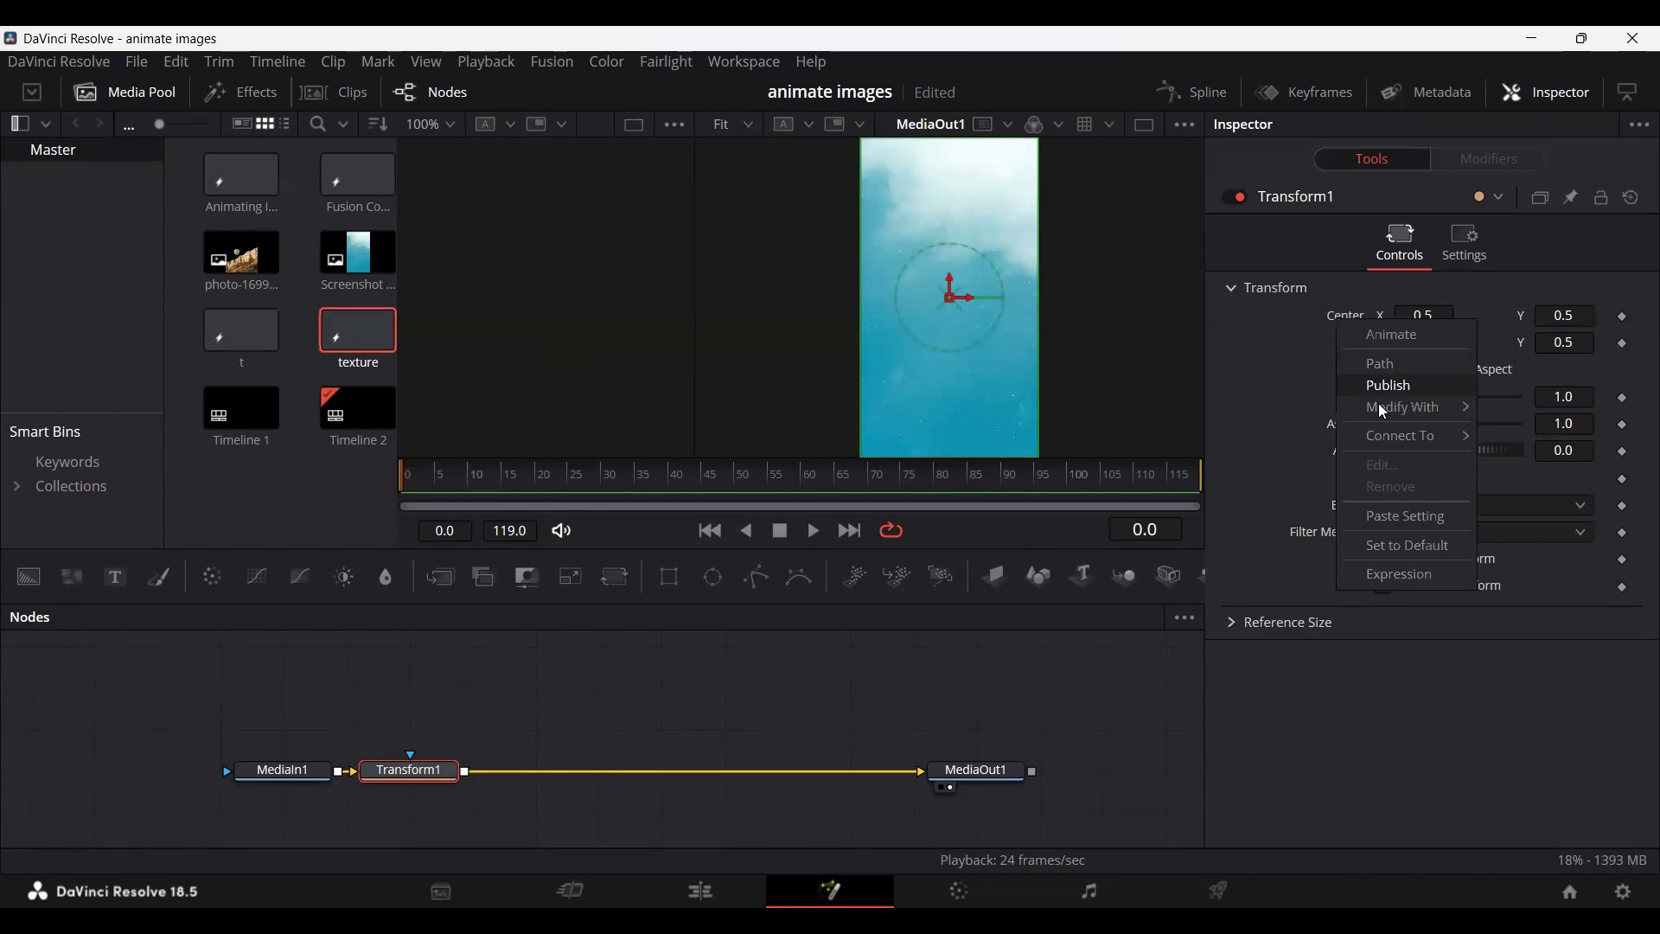
mouse_move(1385, 408)
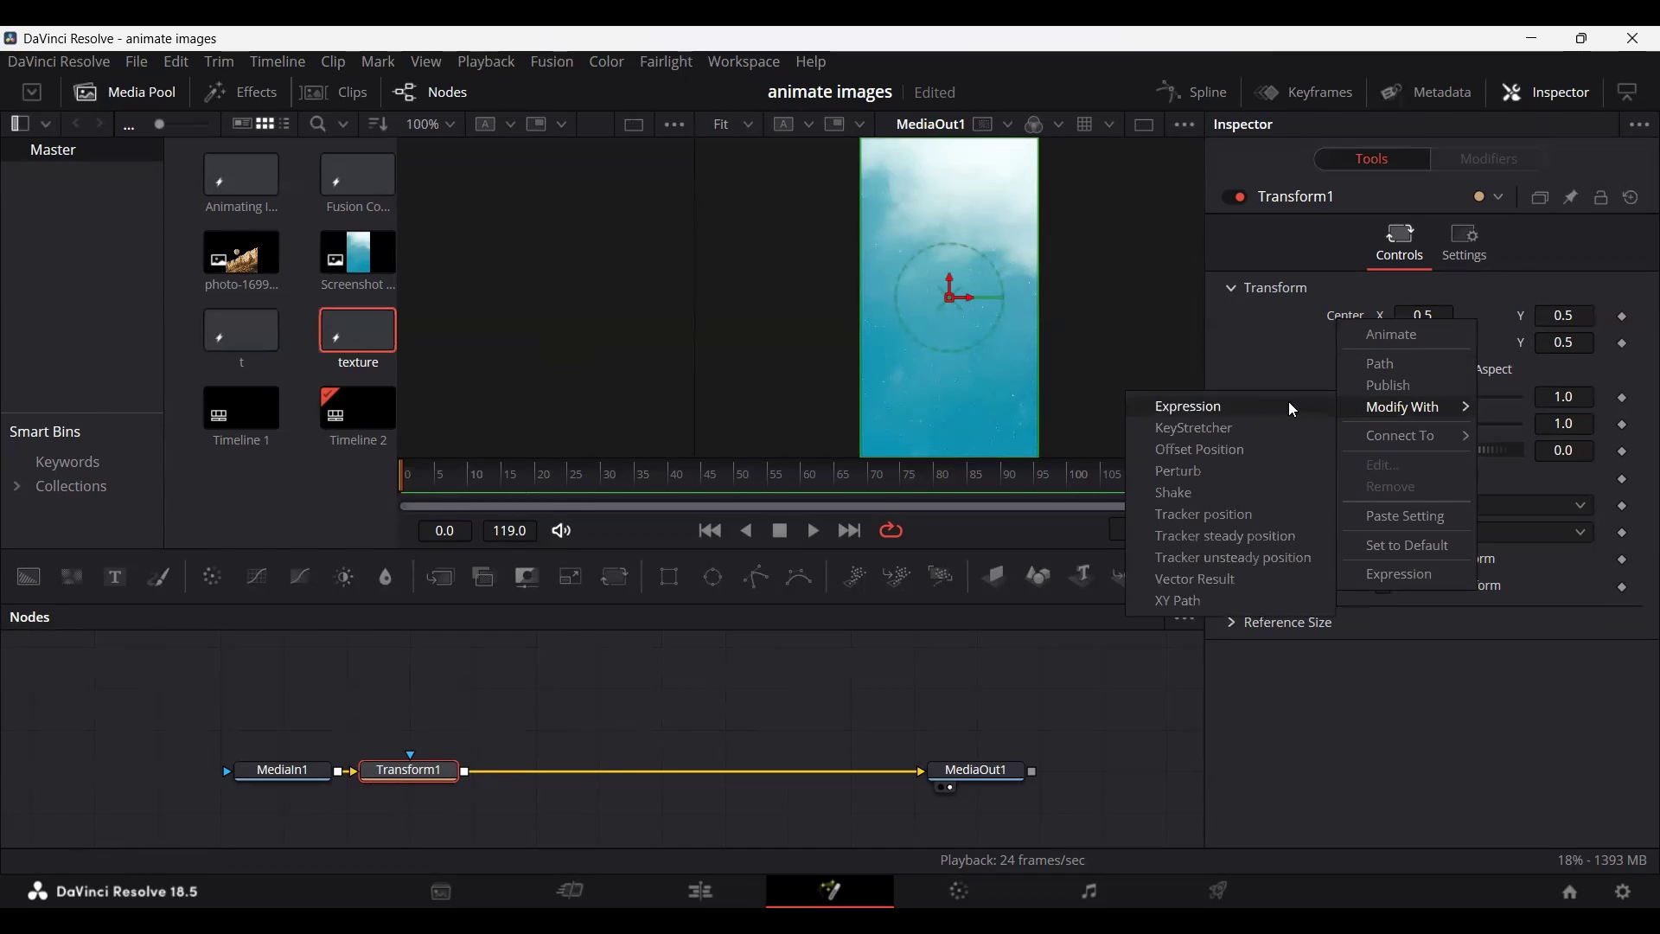
click(1190, 503)
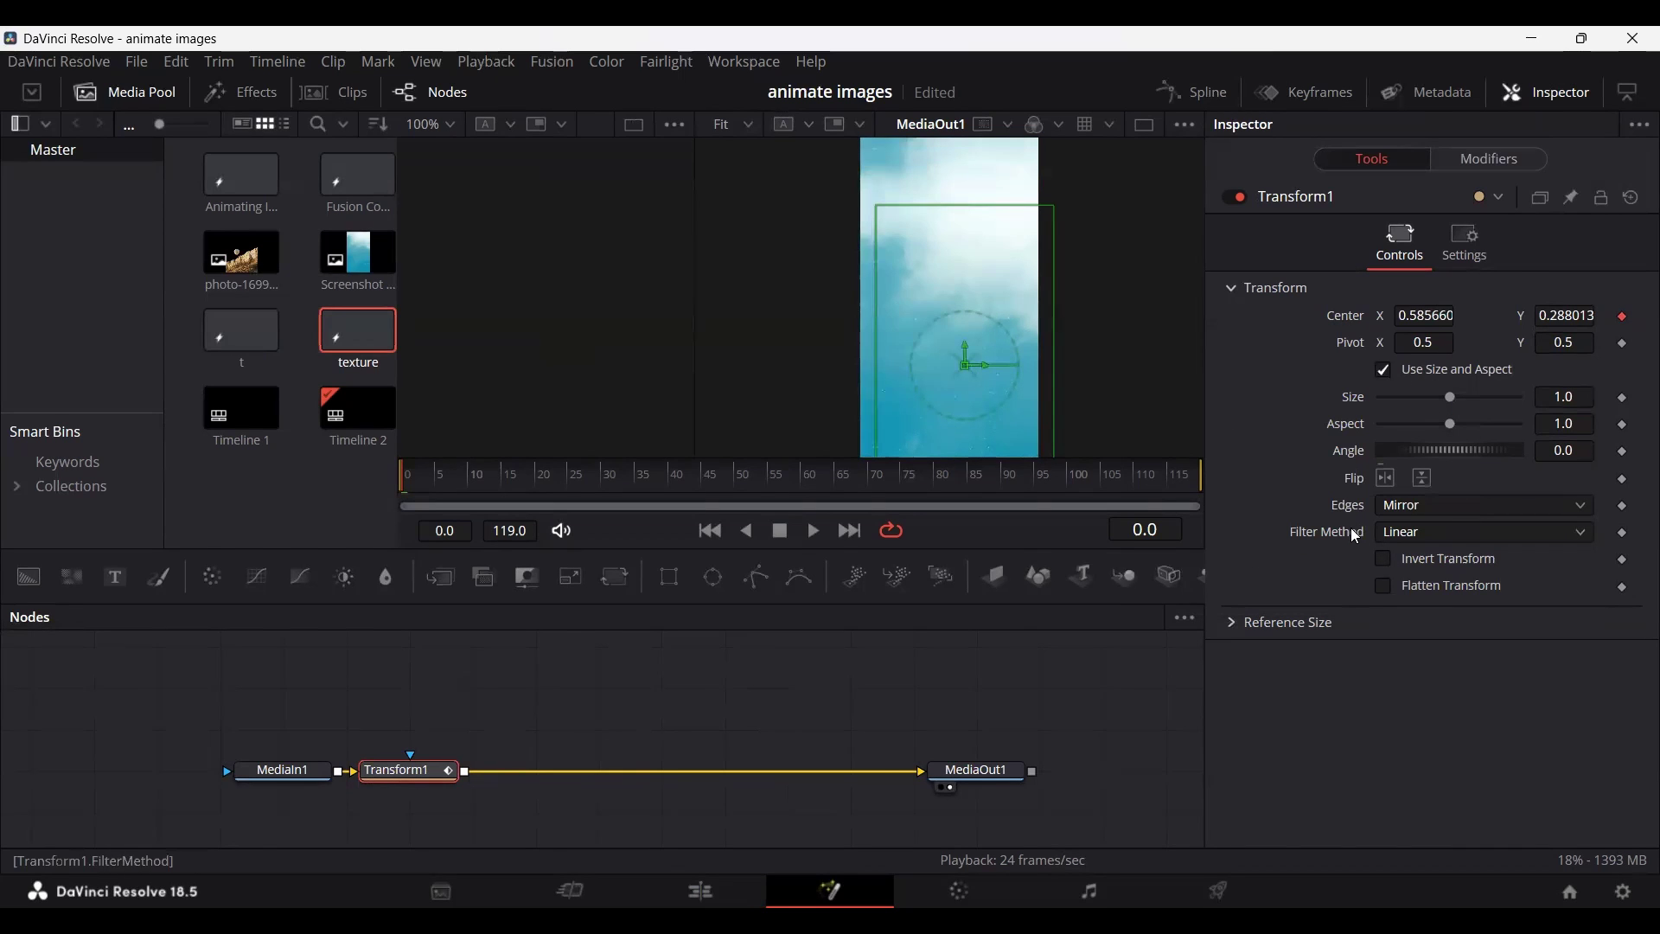
right_click(1343, 451)
mouse_move(1390, 550)
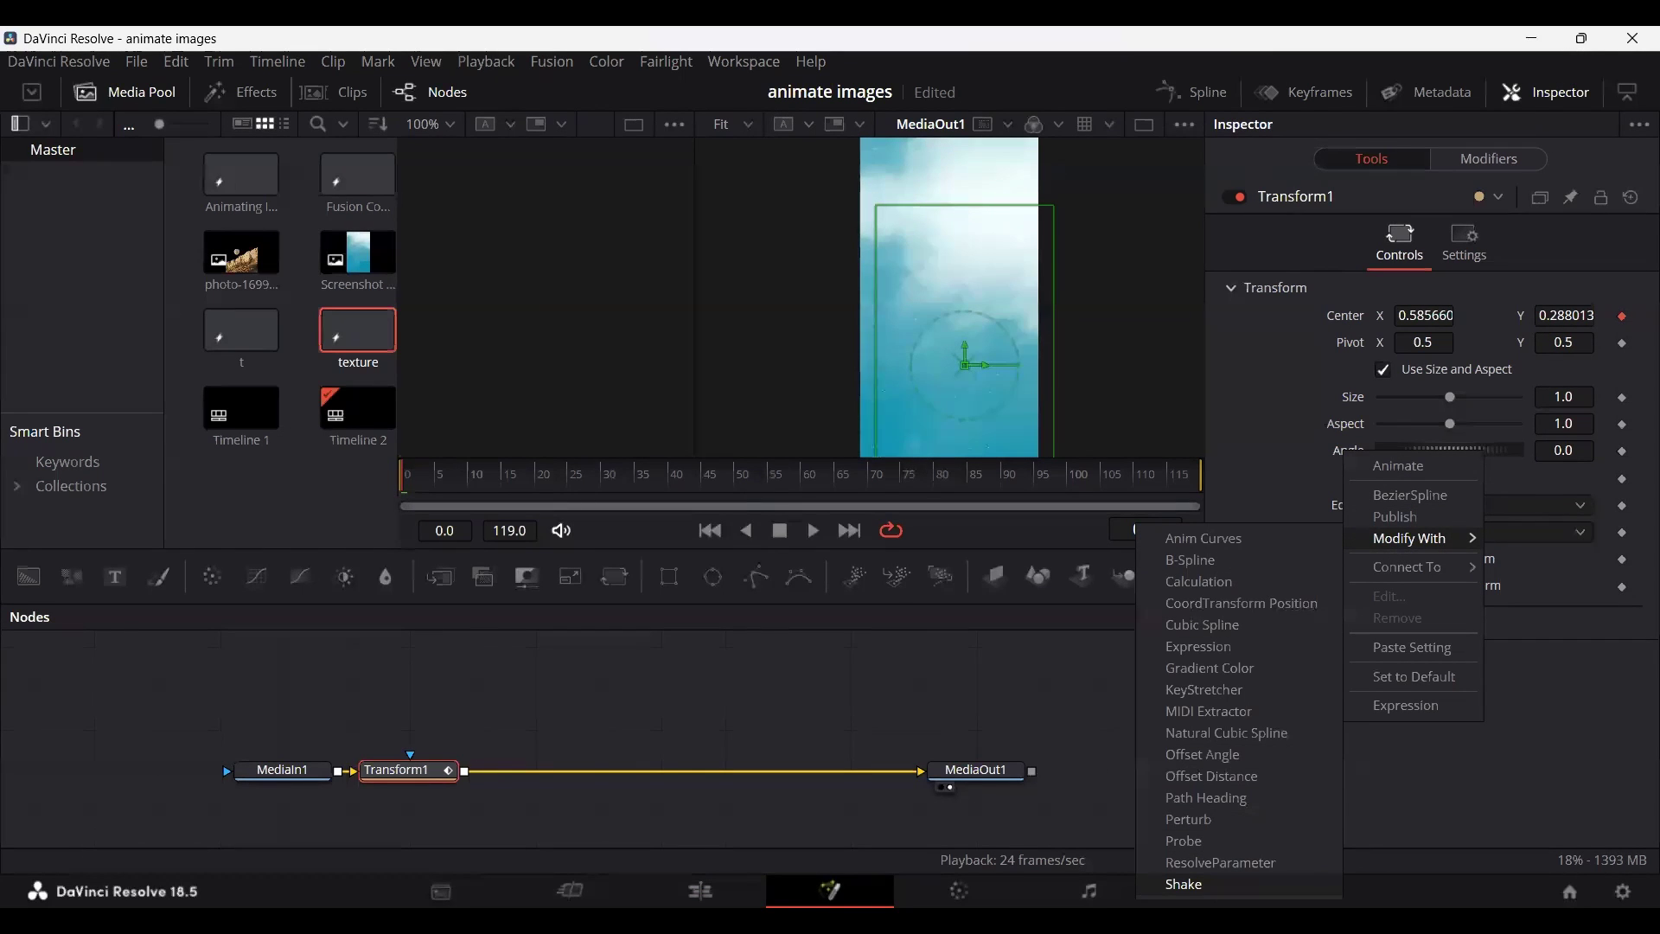
click(1193, 884)
Give the Center shake Smoothness 4.0 and Maximum 360.
click(1500, 164)
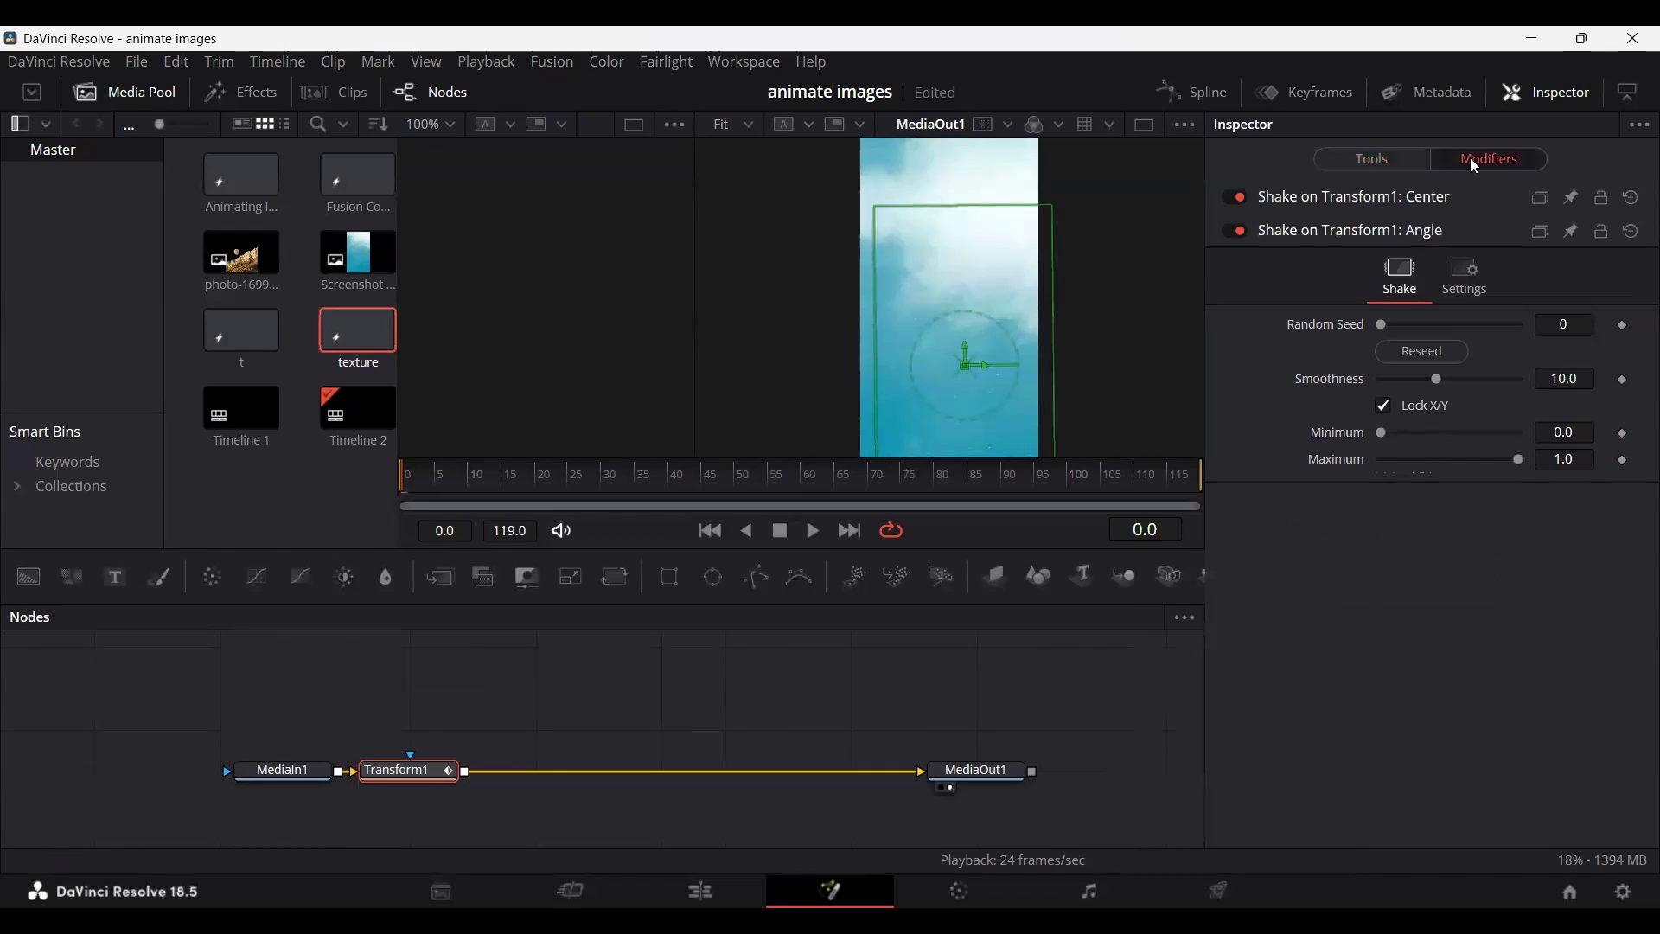
click(1363, 199)
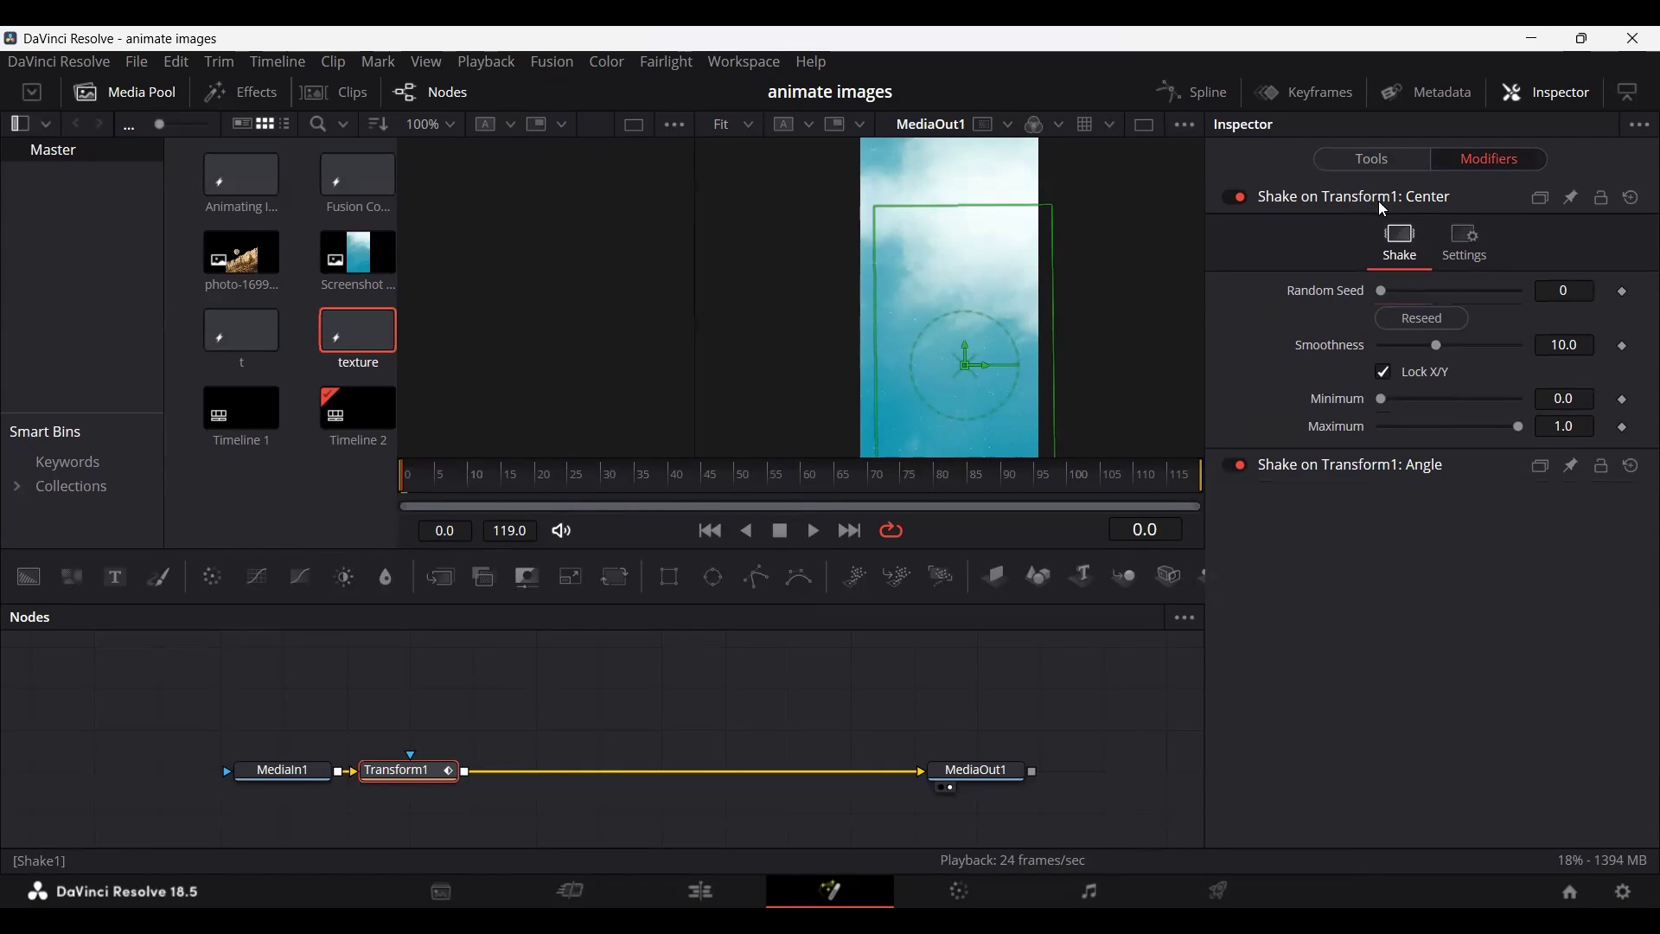
click(1567, 345)
key(Tab)
key(Tab)
key(BackSpace)
text(360)
Give the Angle shake Smoothness 4 and Maximum 360.
click(1496, 467)
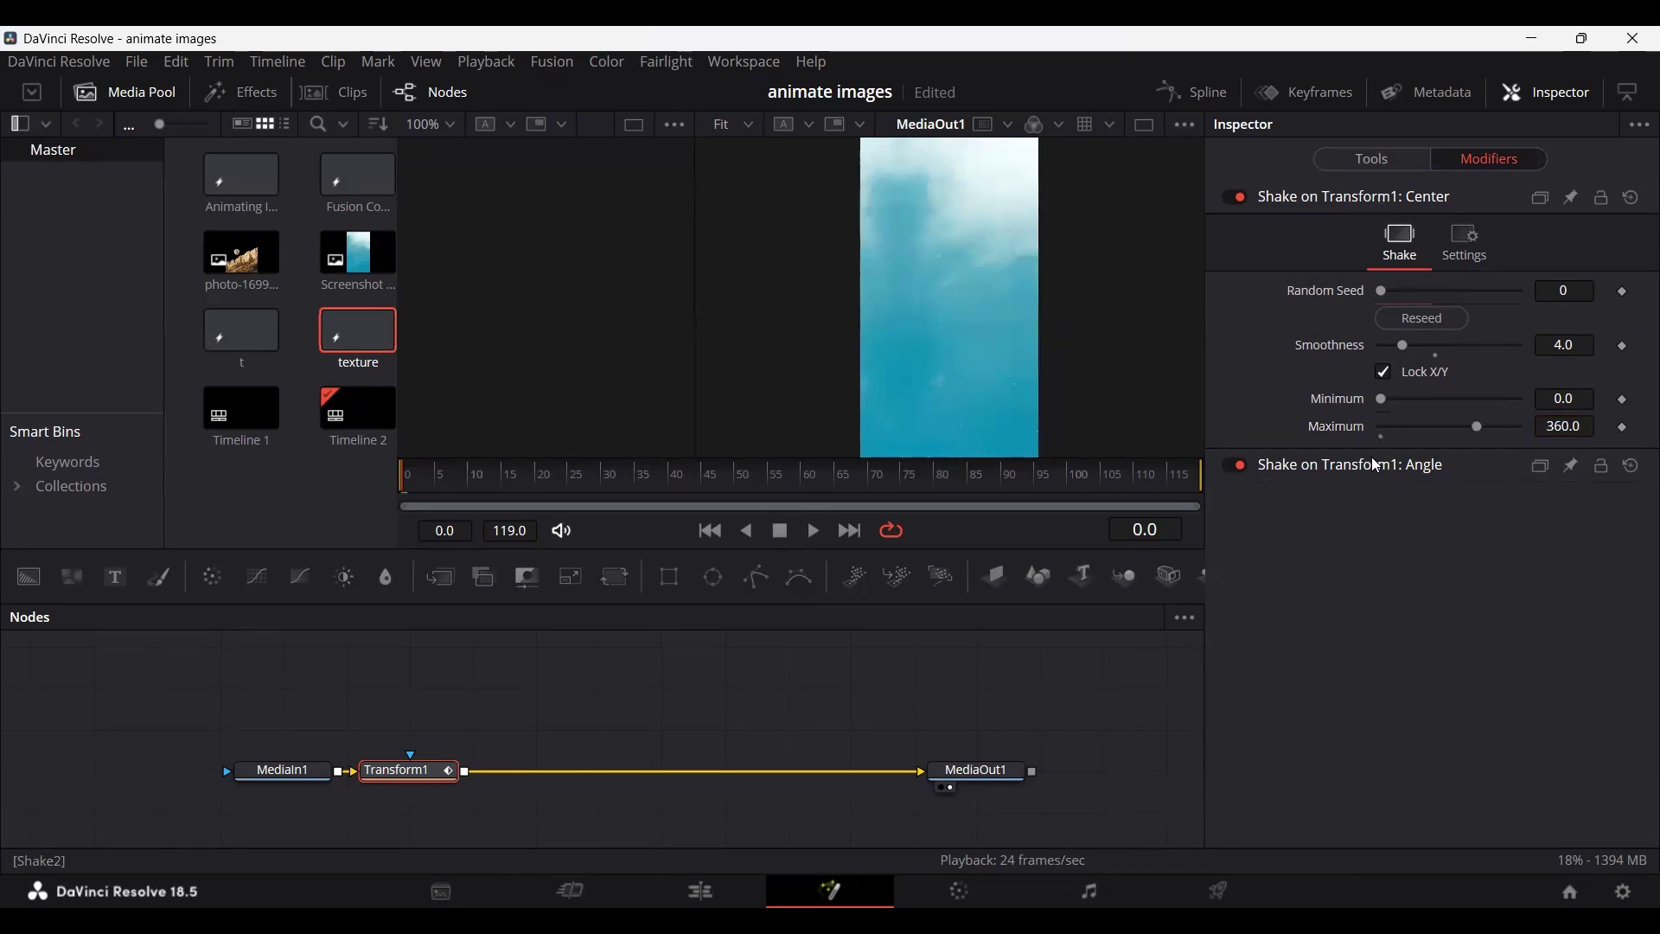
click(1580, 378)
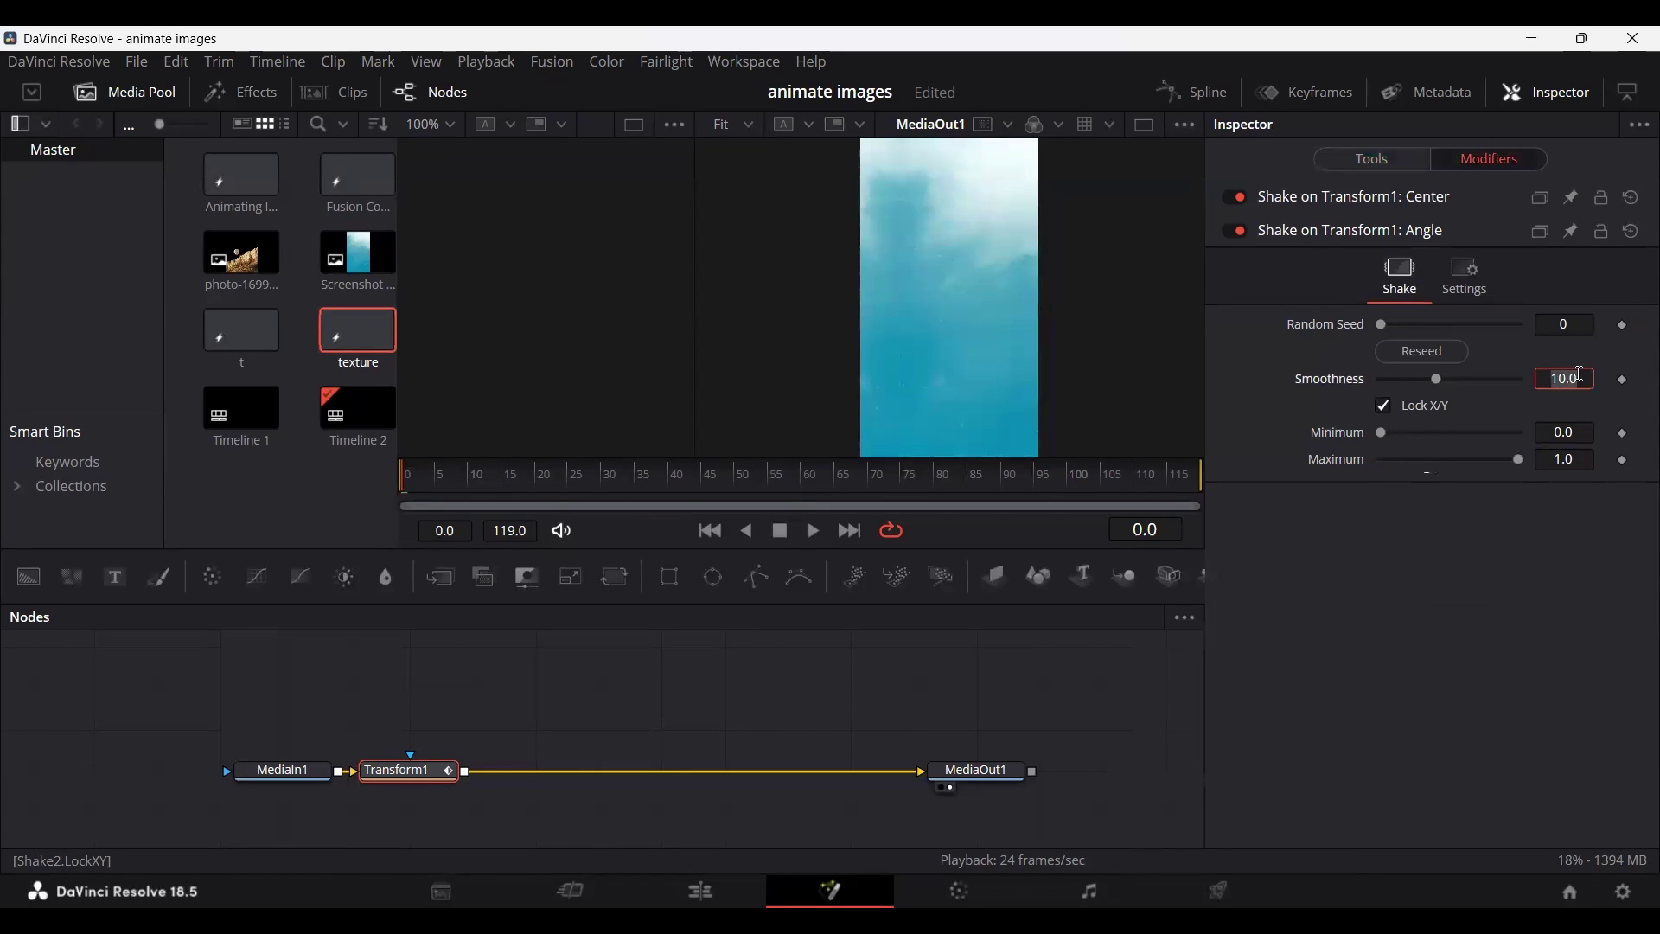
text(4)
key(Tab)
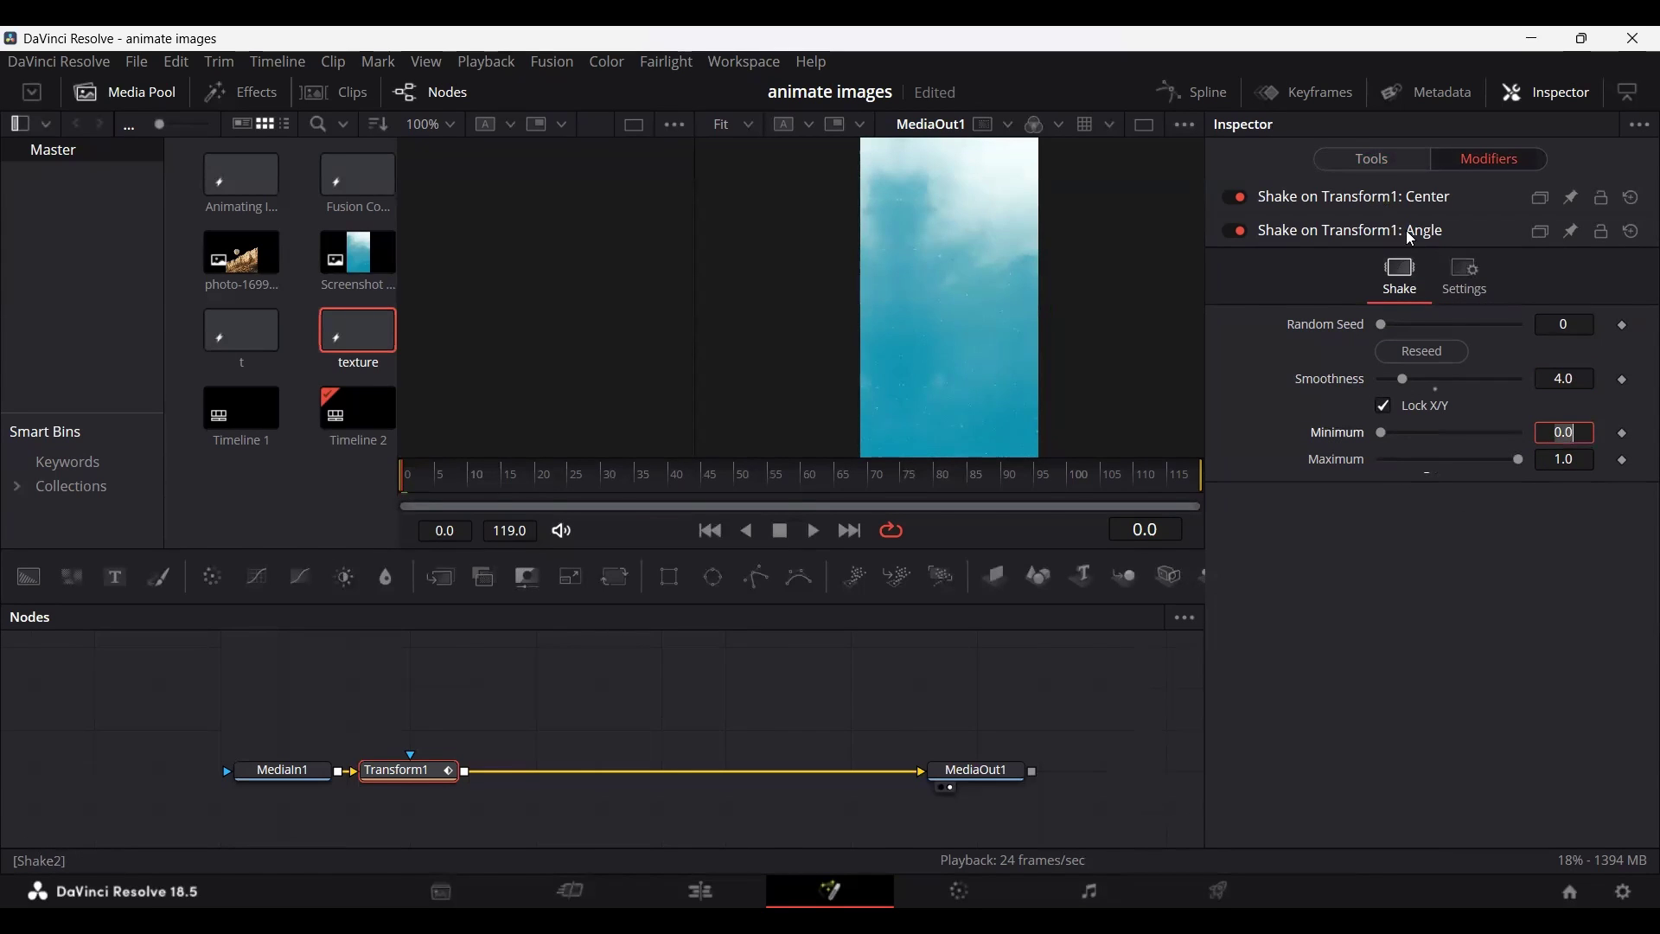
click(1582, 460)
text(3)
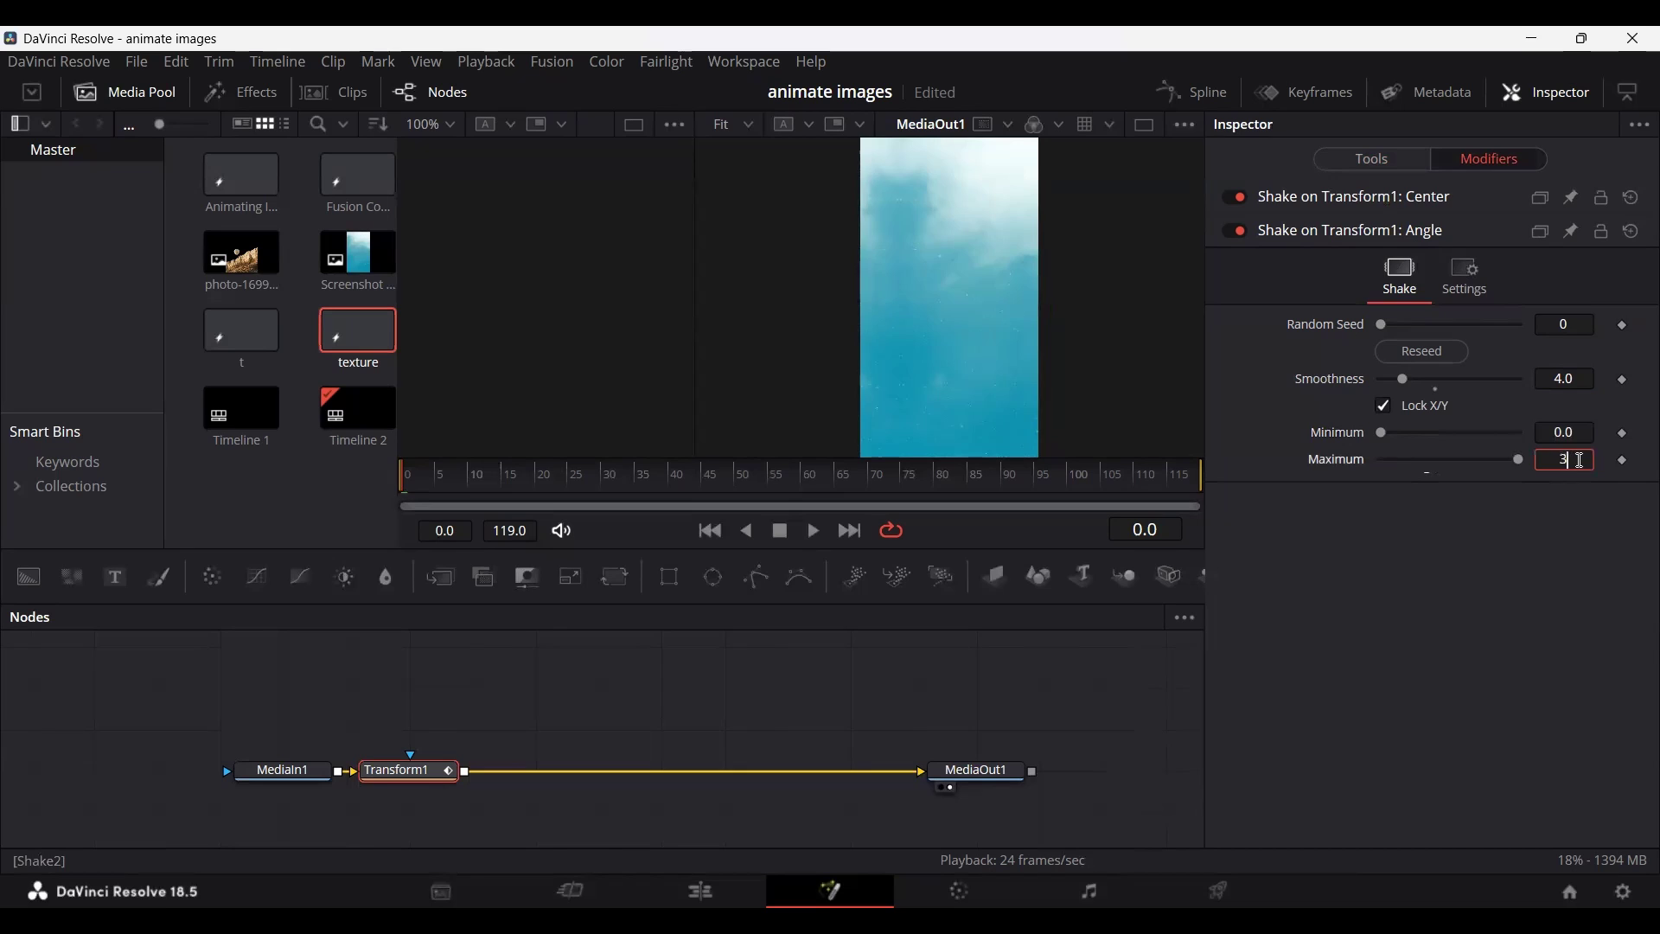
text(60)
key(Return)
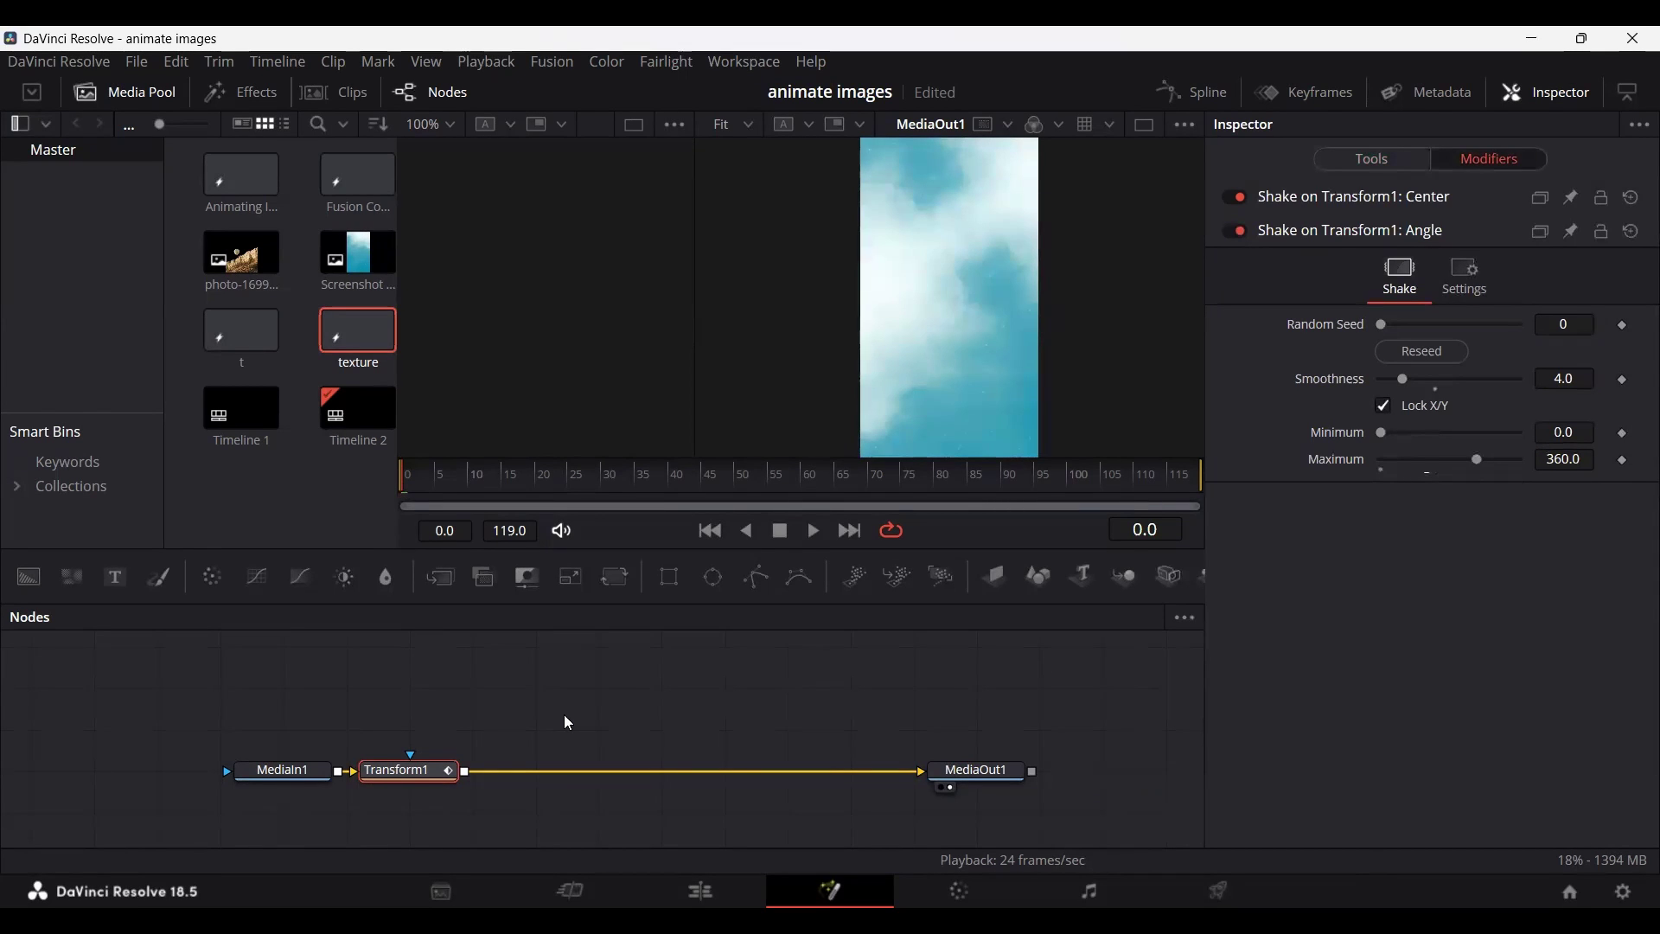
Add a Stop Motion node after Transform1 with Frame Repeat 10.
key(shift+space)
text(stop)
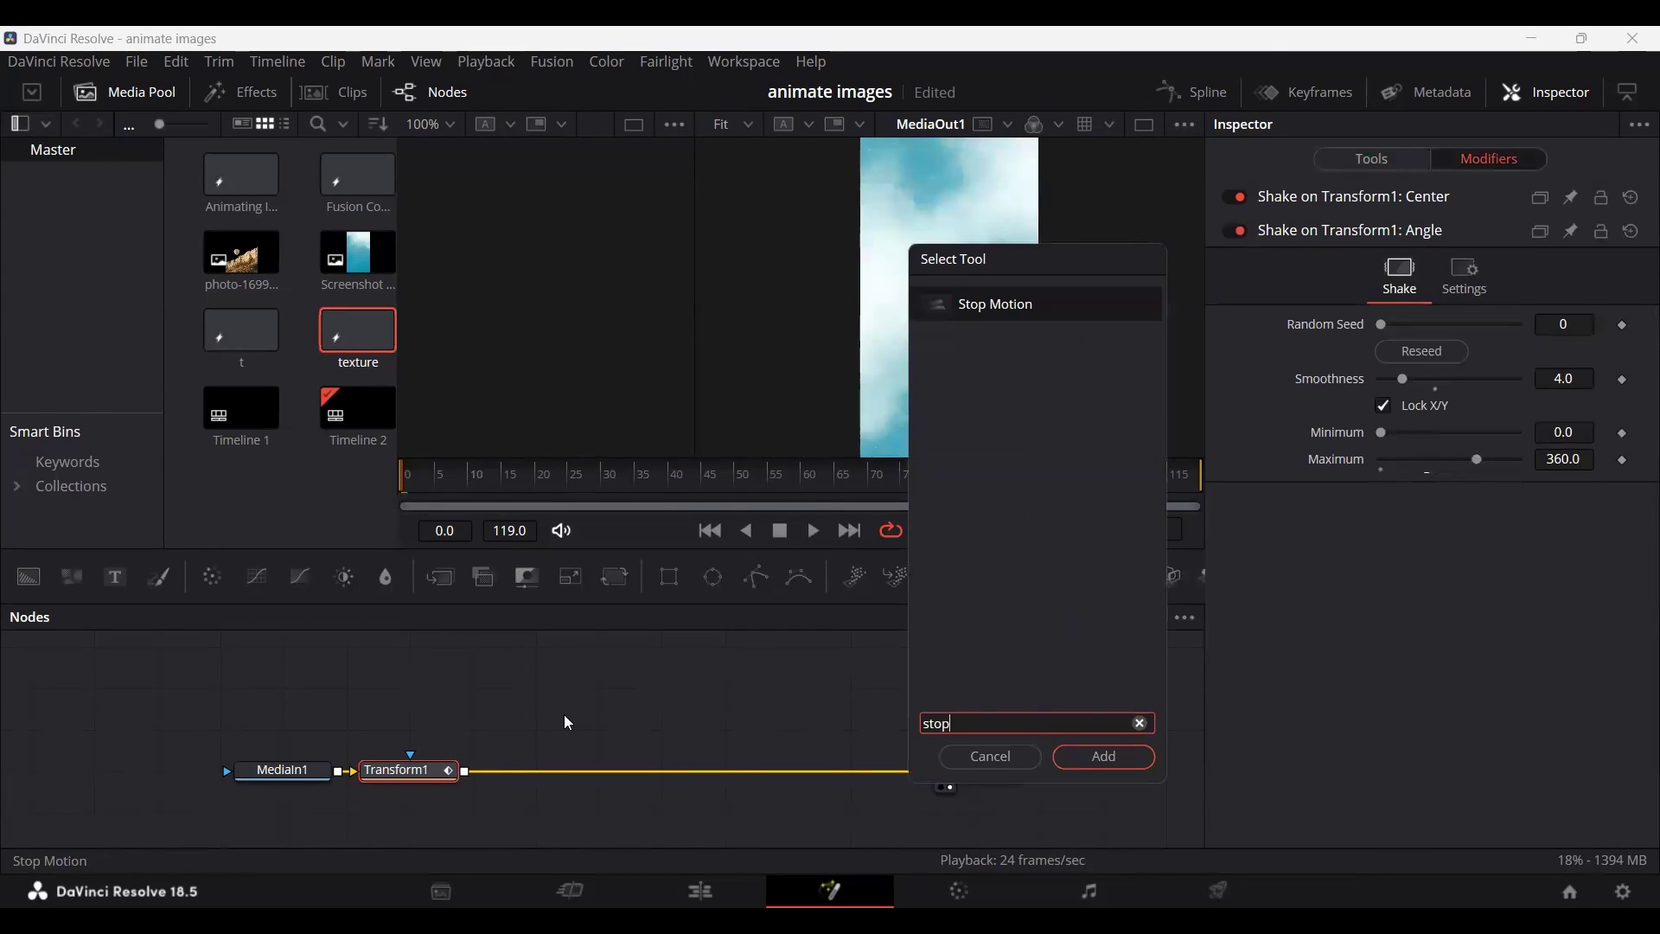
key(Return)
mouse_move(557, 785)
mouse_down()
mouse_move(563, 745)
mouse_move(552, 792)
mouse_up()
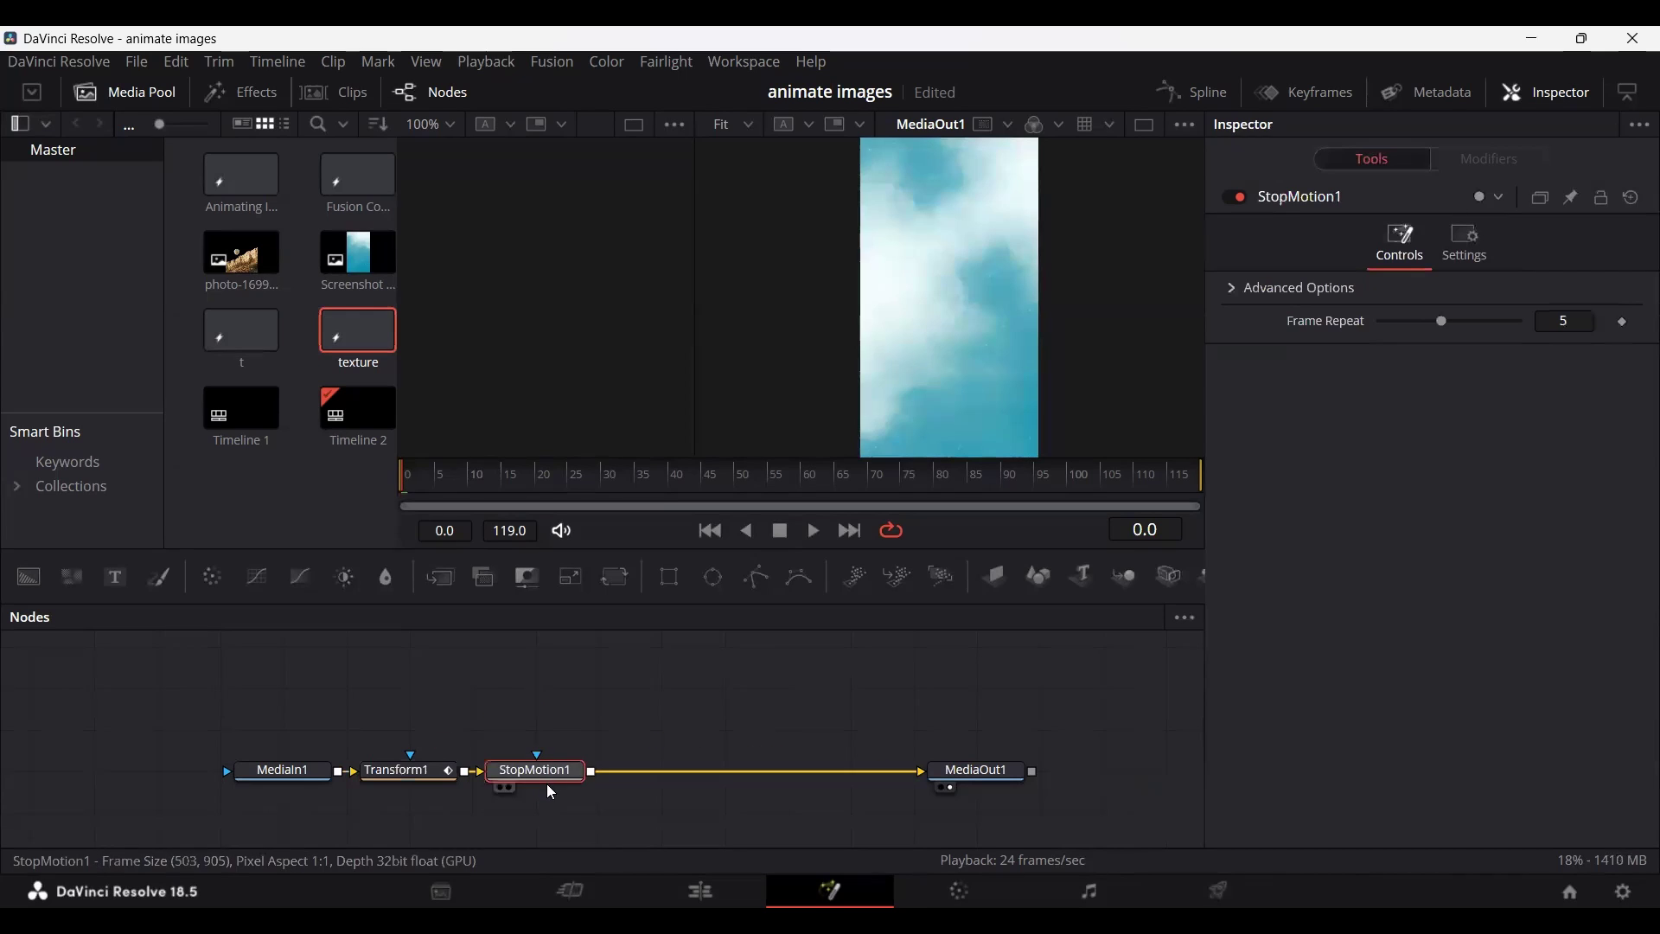
click(1567, 323)
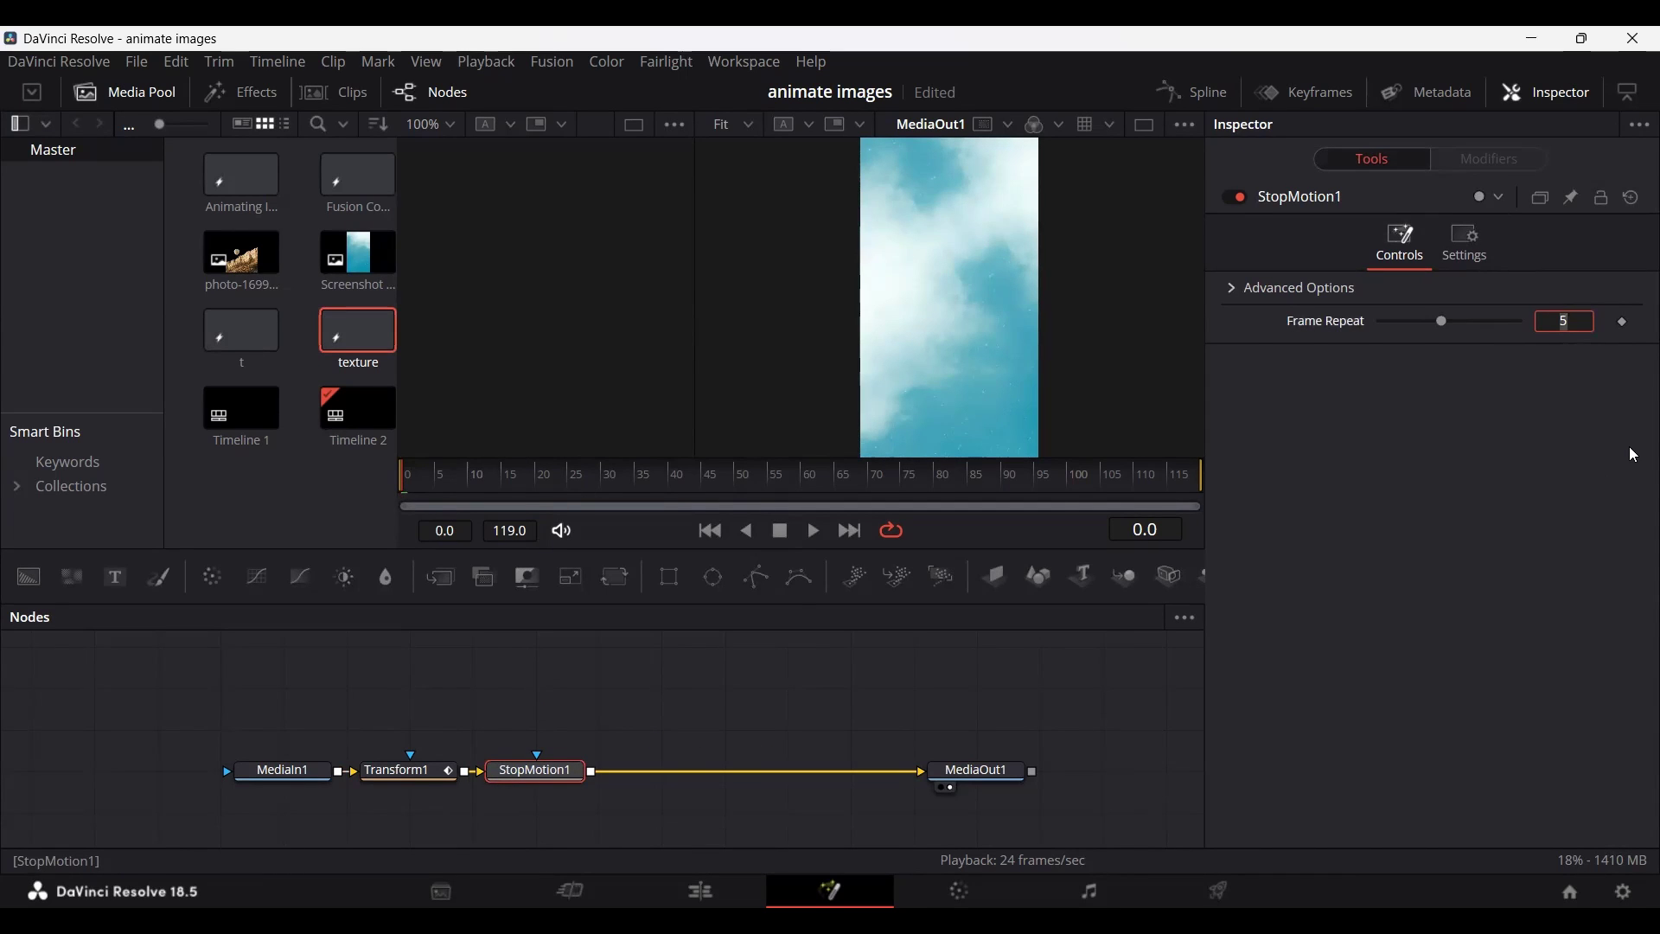
key(BackSpace)
text(10)
key(Return)
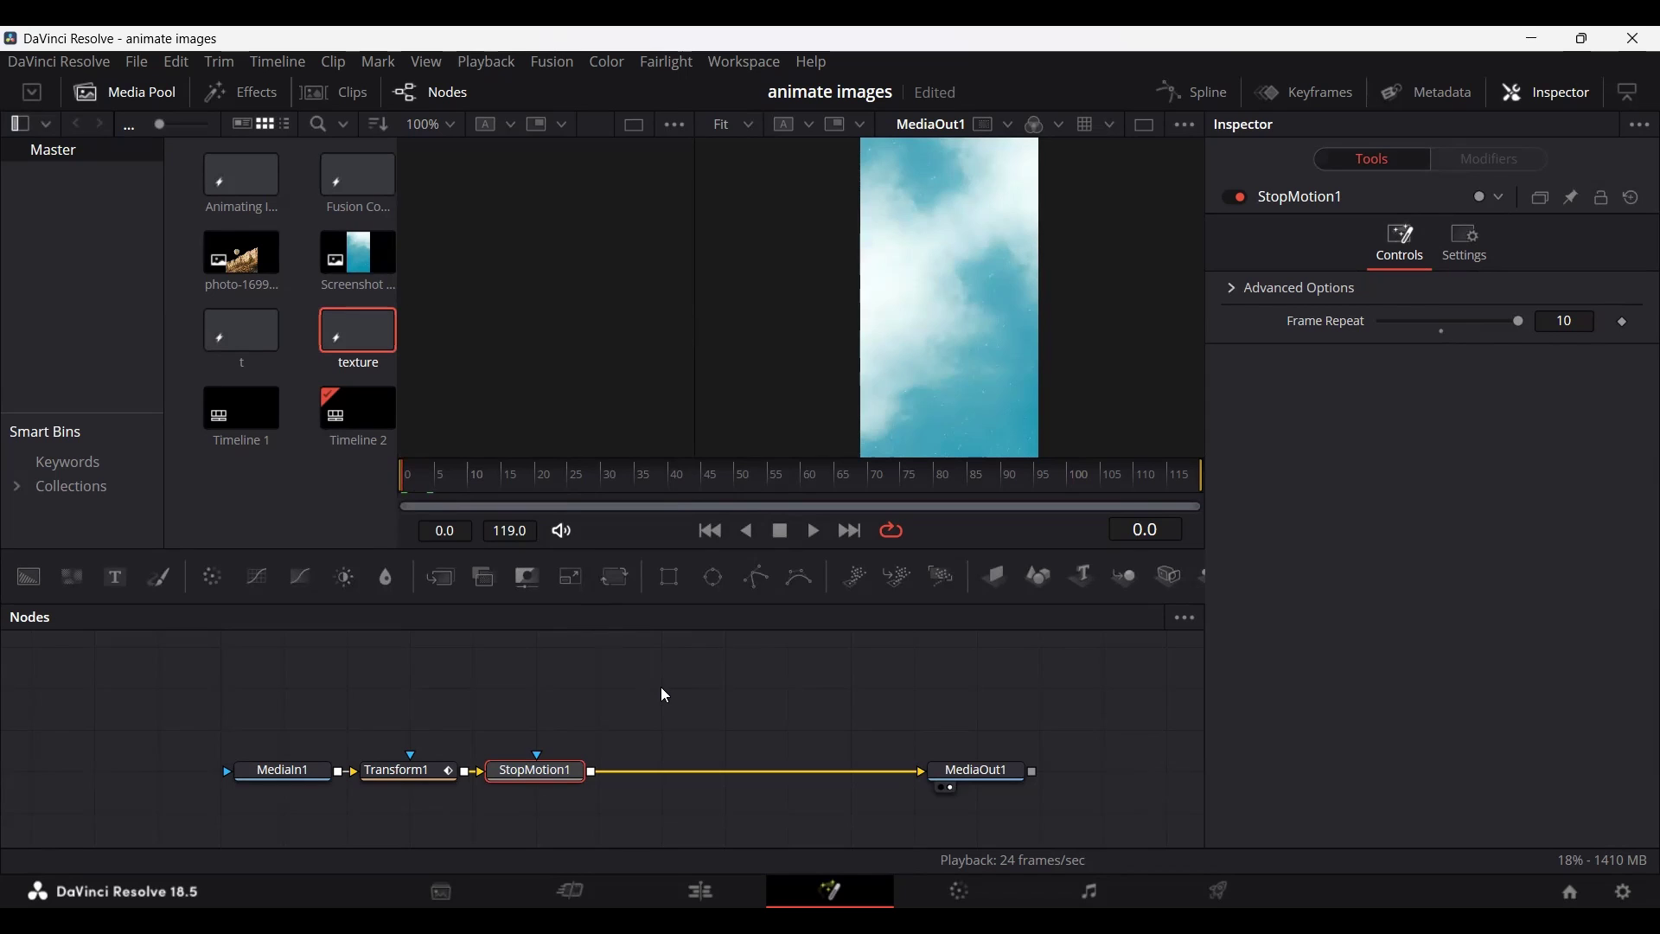
Preview the stop-motion shake, then return to the Edit page.
key(space)
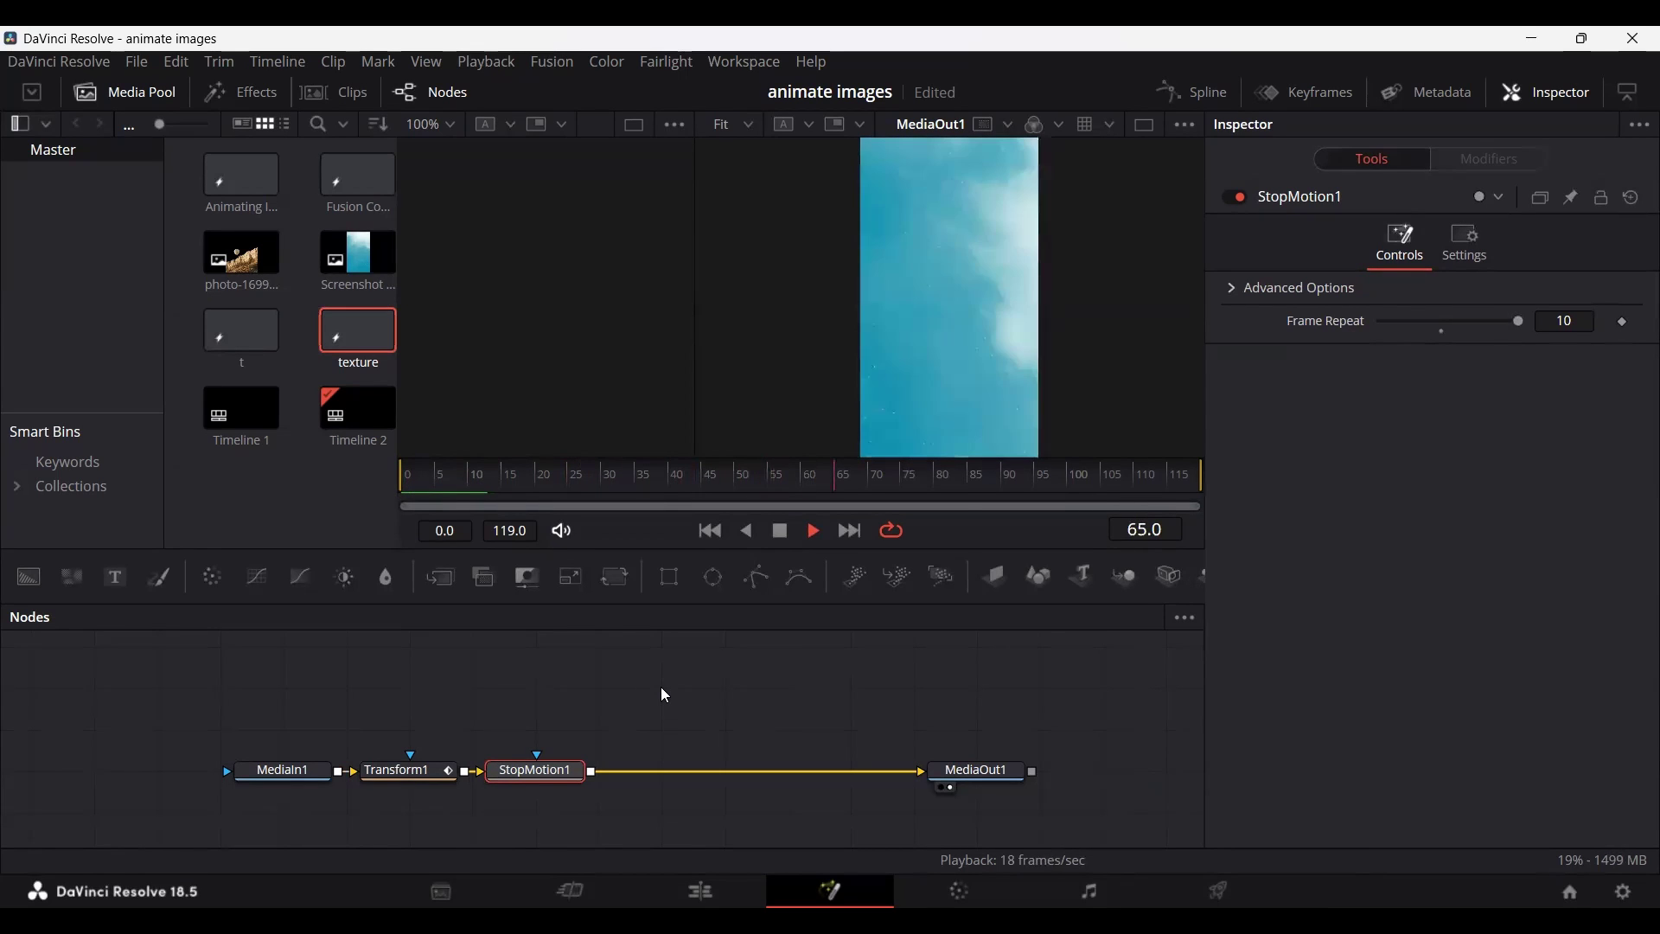
key(space)
click(700, 891)
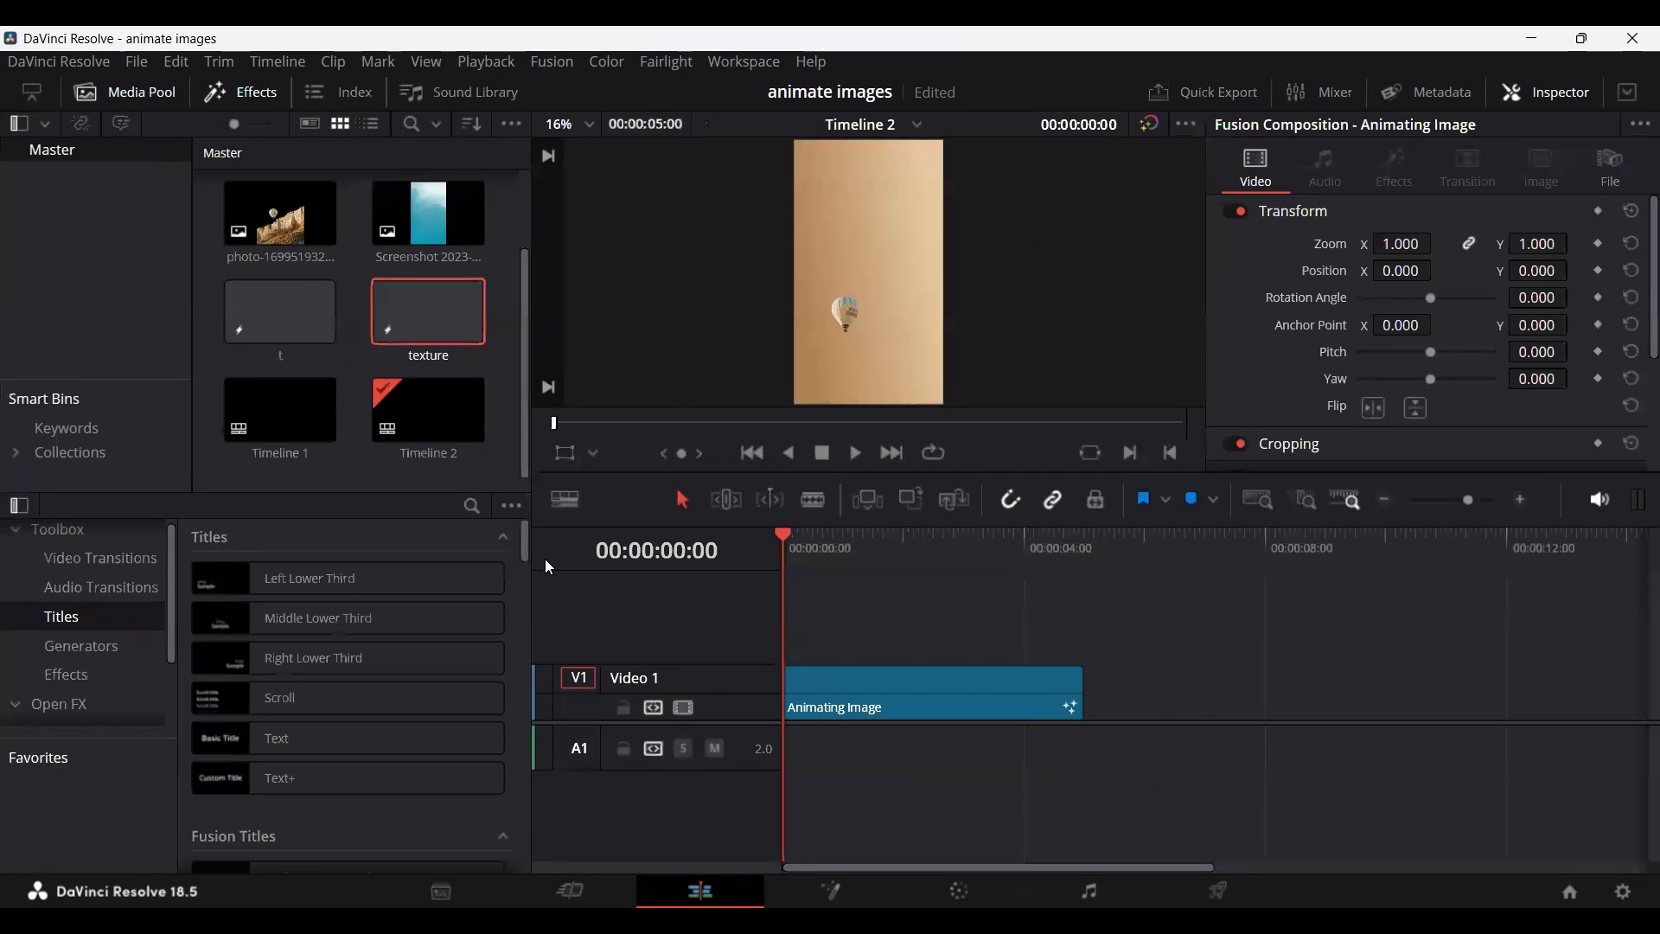
Place the texture clip on Video 2 above Animating Image.
drag(443, 342, 970, 654)
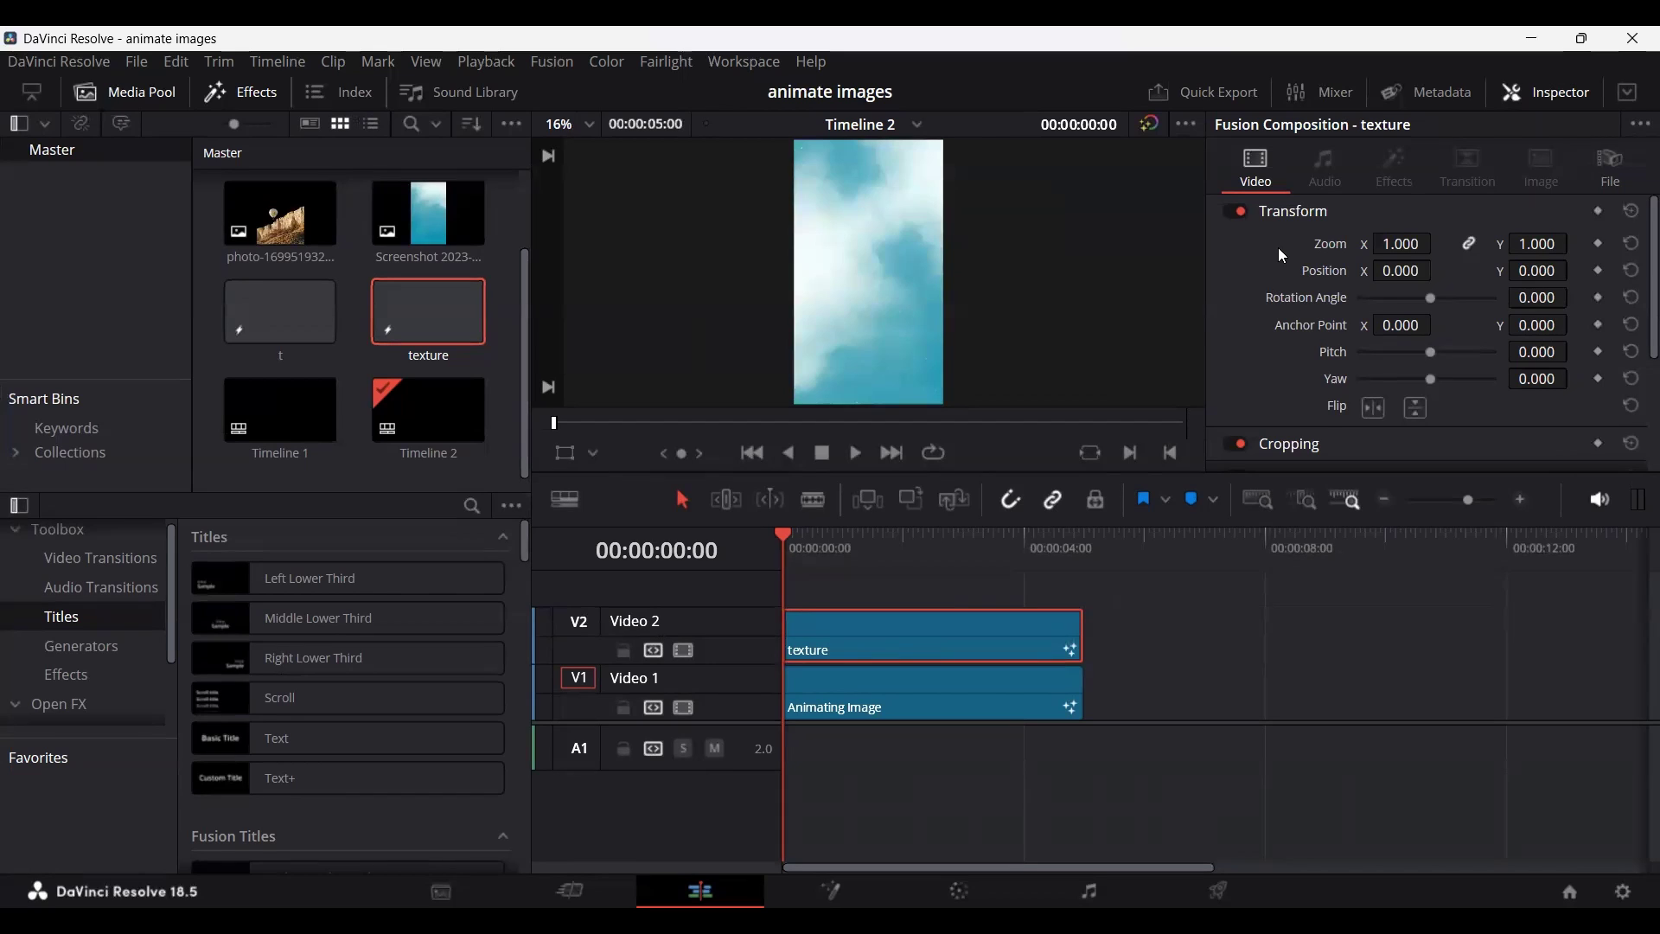
scroll(1282, 256, down, 3)
scroll(1308, 391, down, 1)
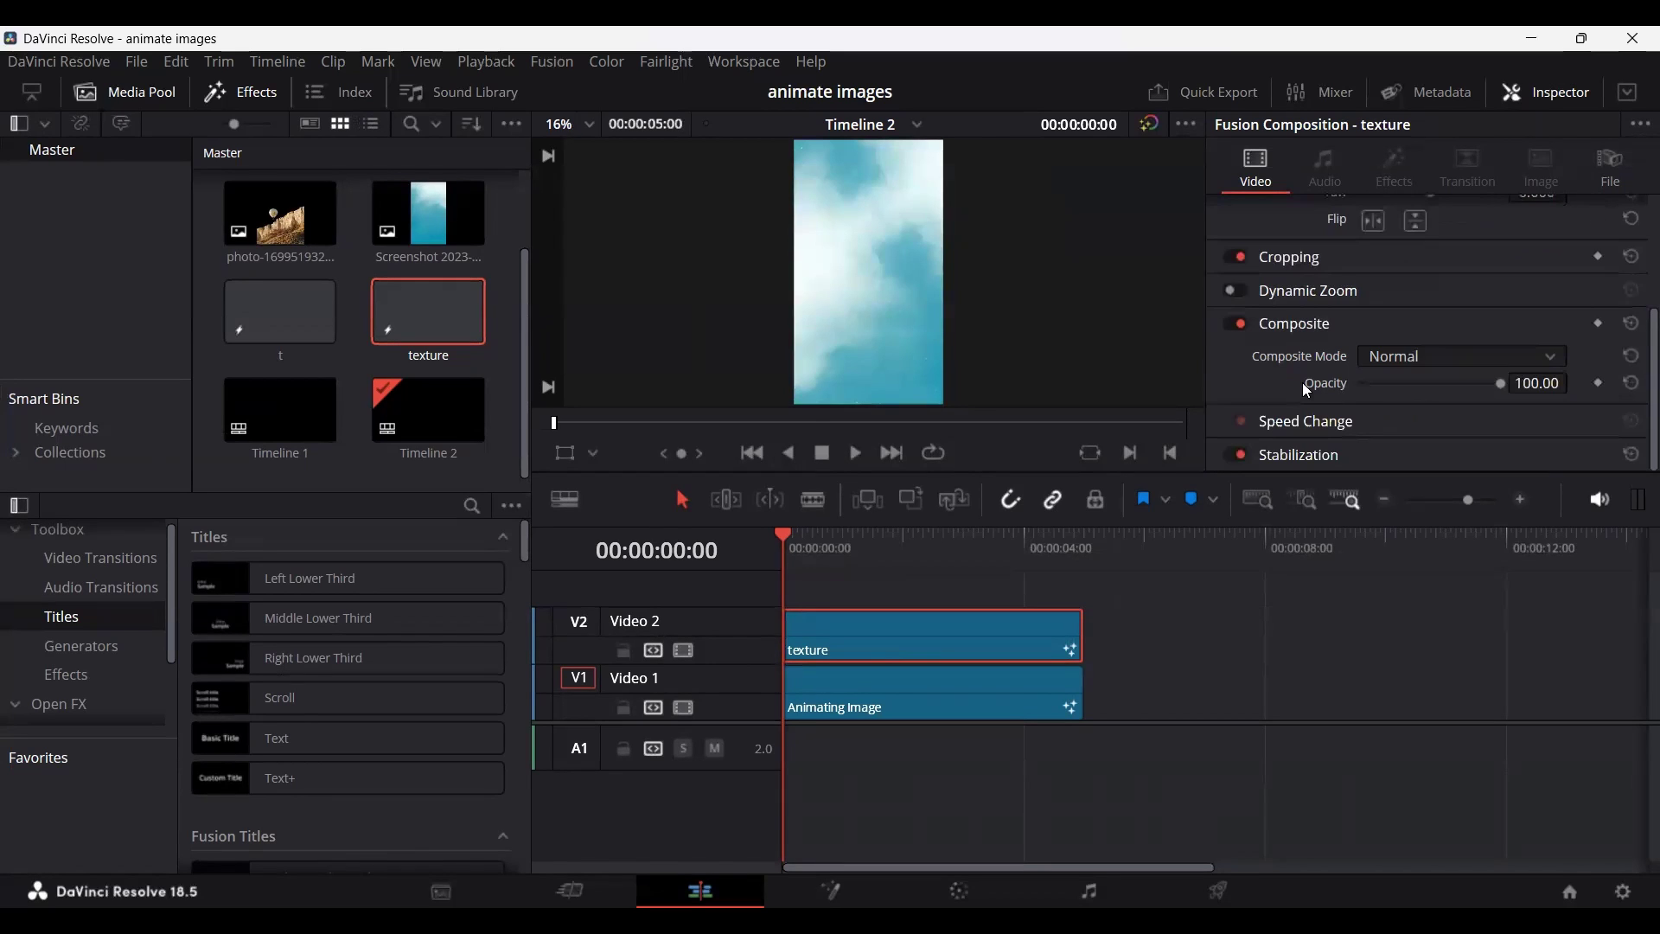
Blend the texture in Softlight at 80 opacity and play back the result.
click(1419, 361)
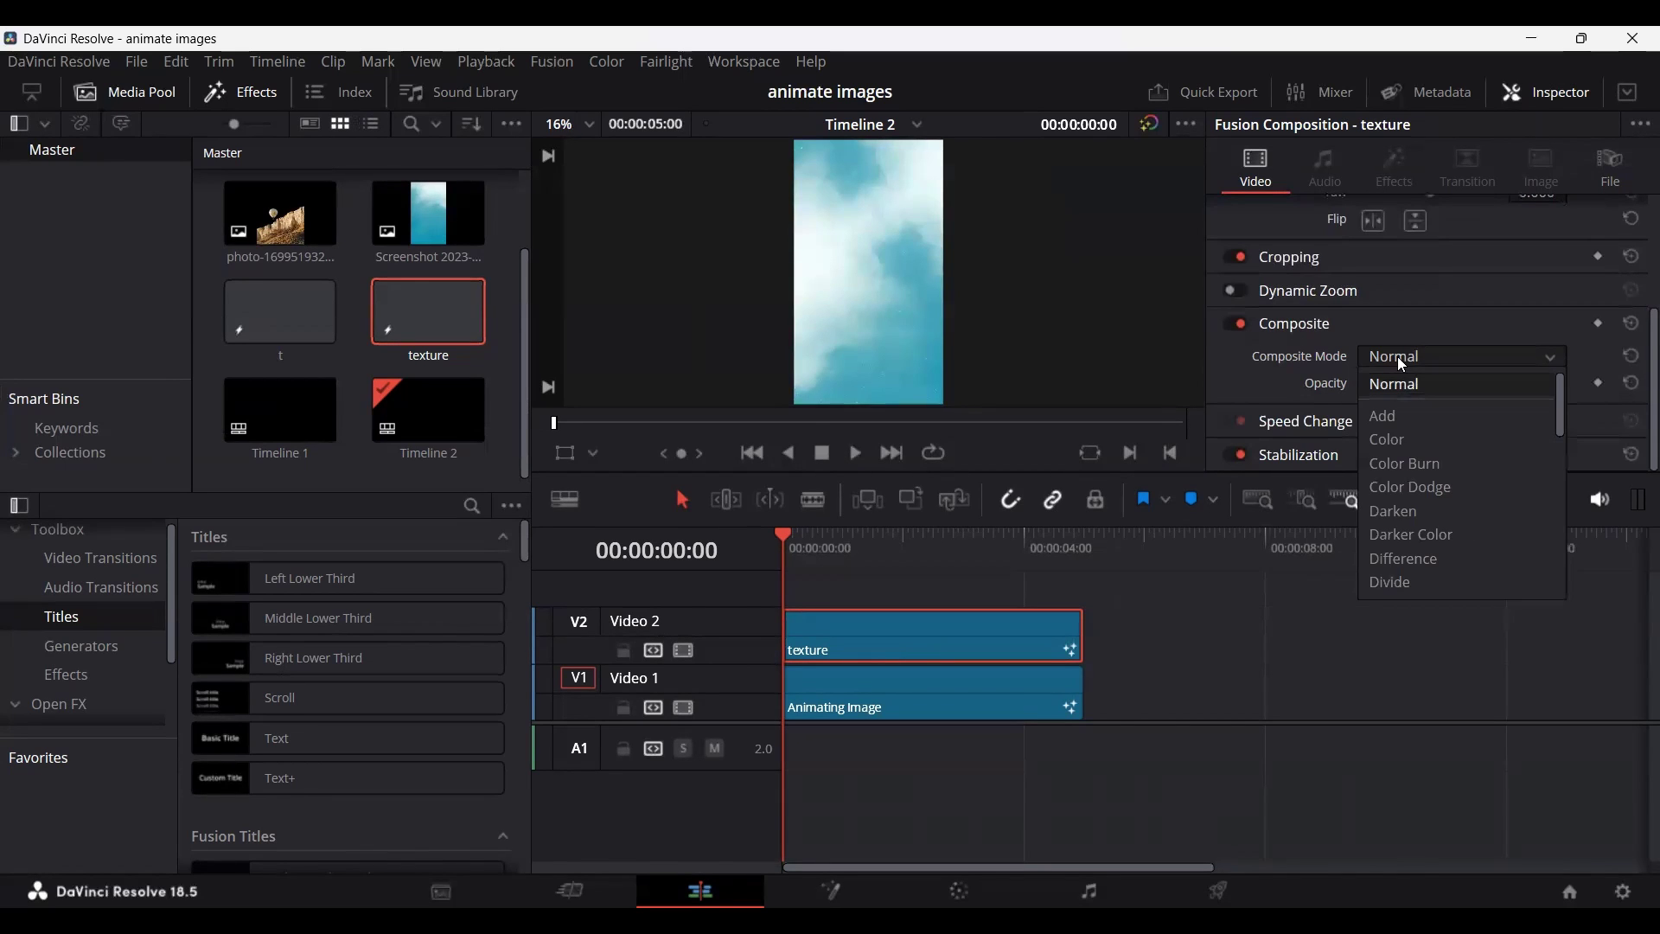
scroll(1438, 482, down, 3)
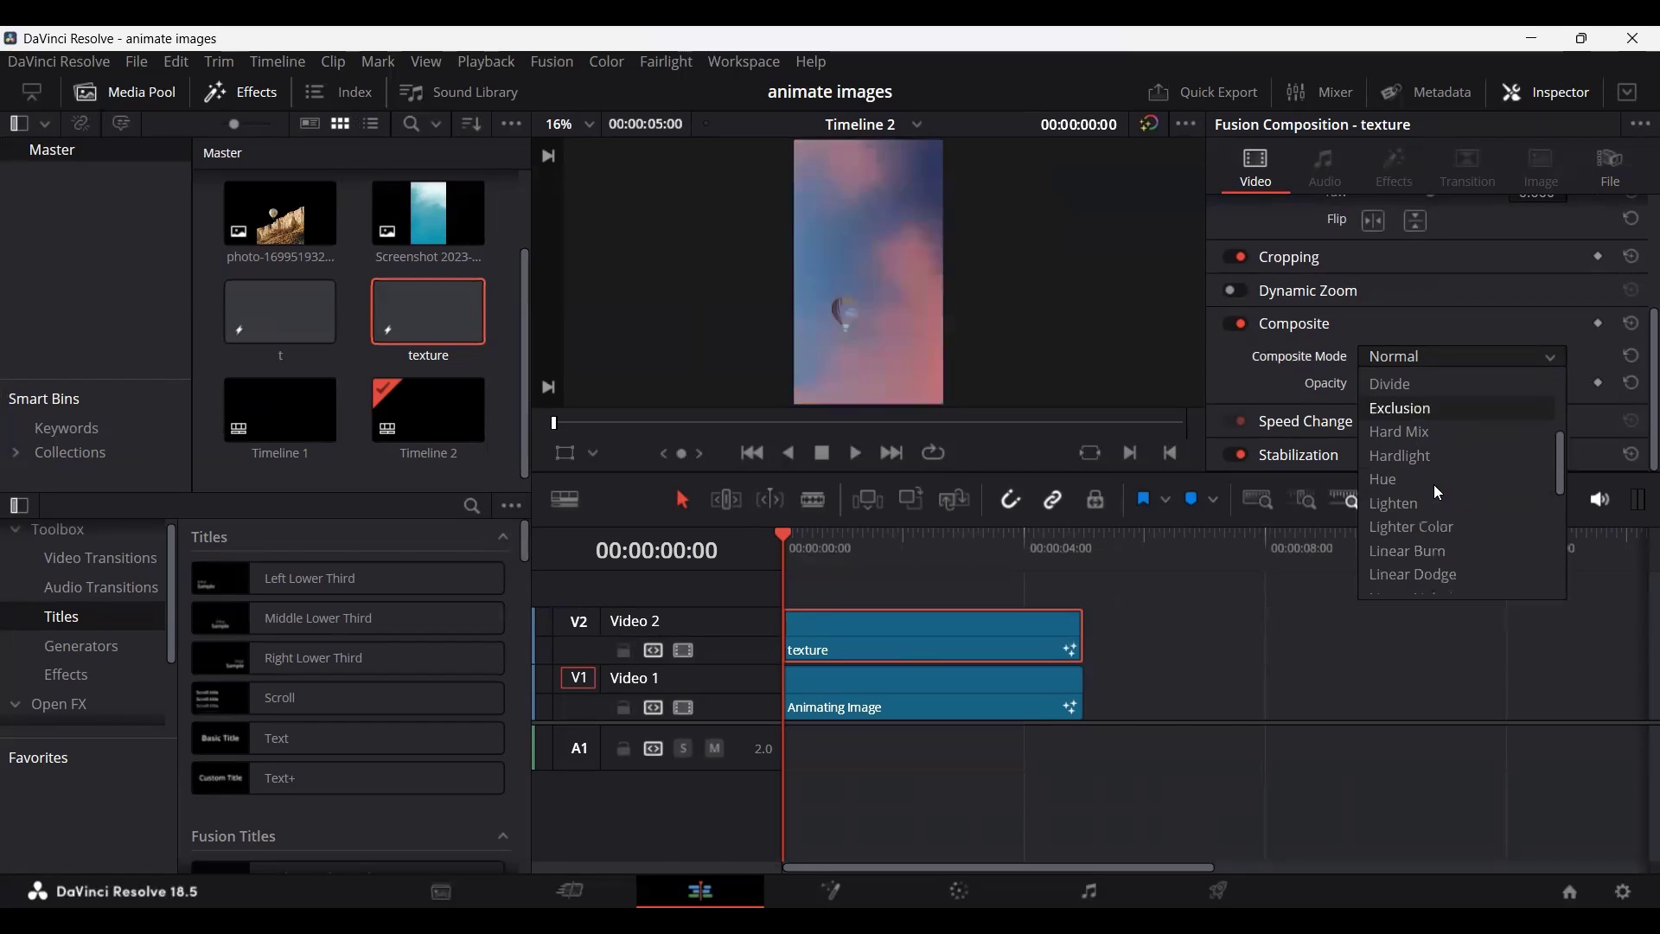
scroll(1433, 501, down, 3)
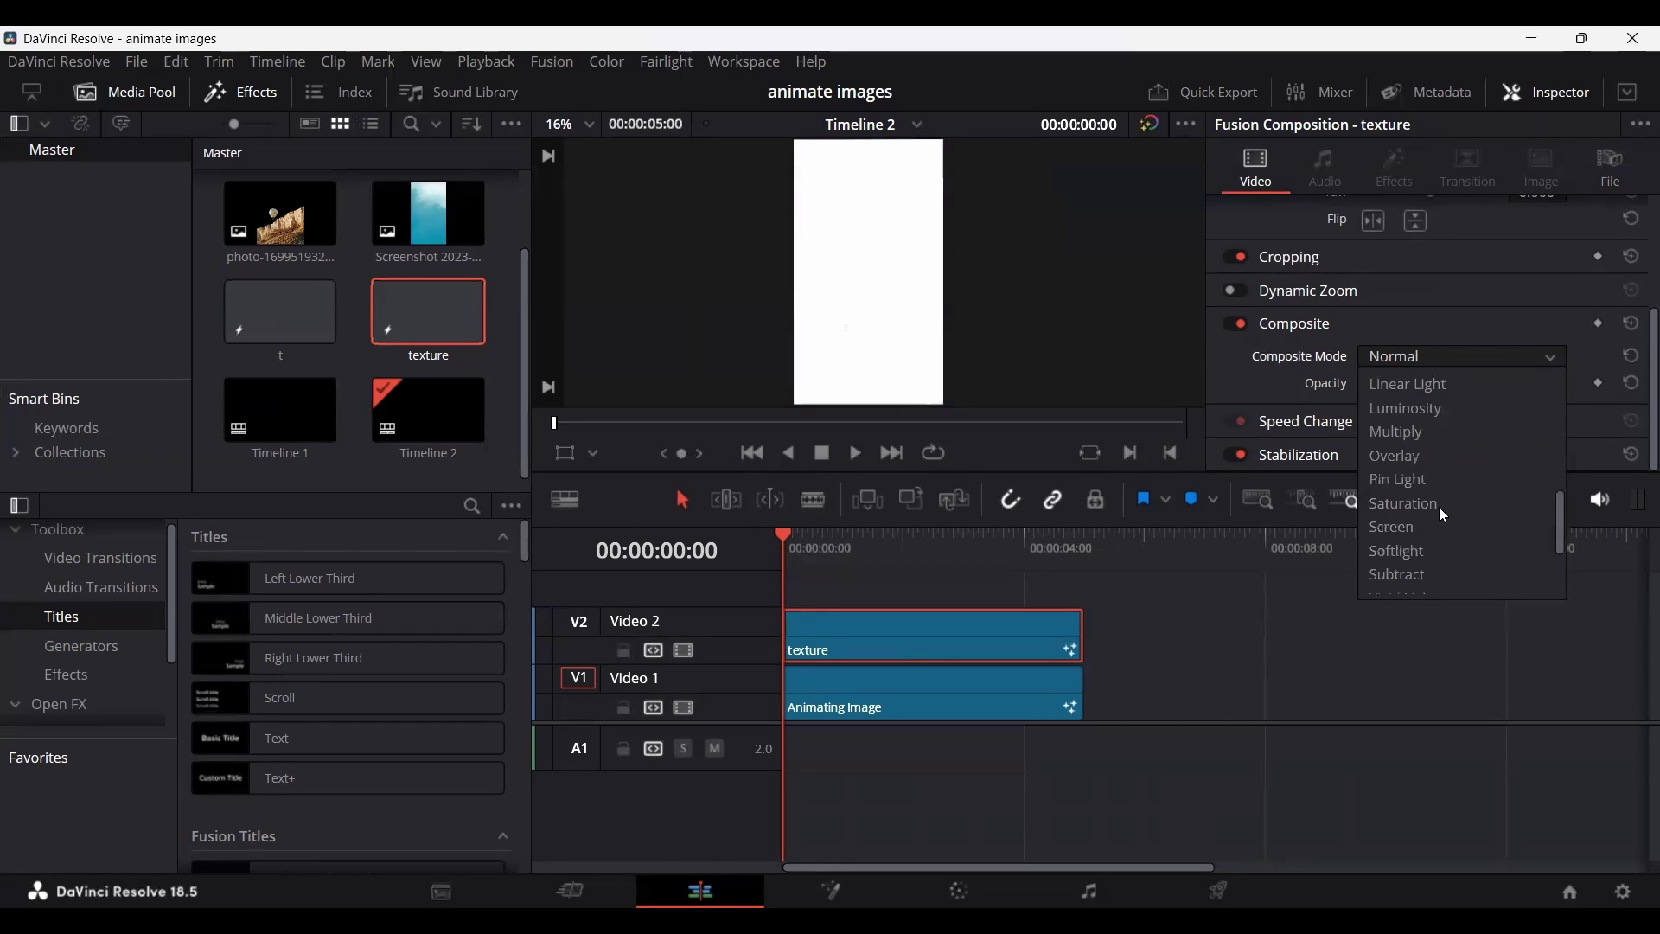
click(1420, 562)
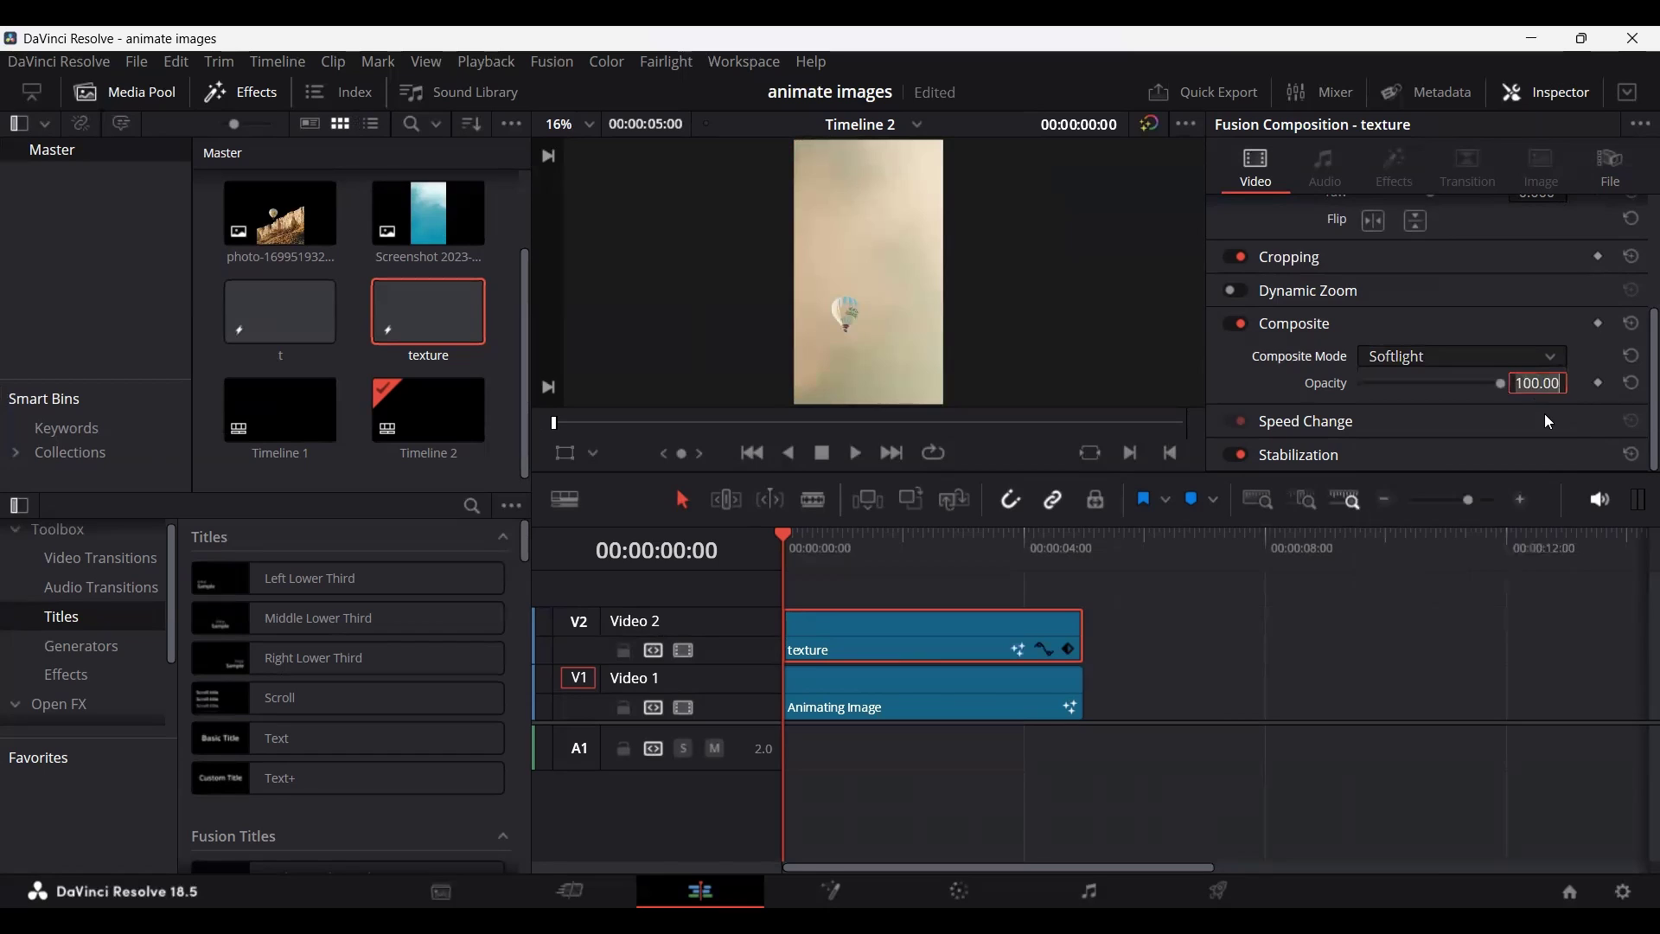
text(80)
key(Return)
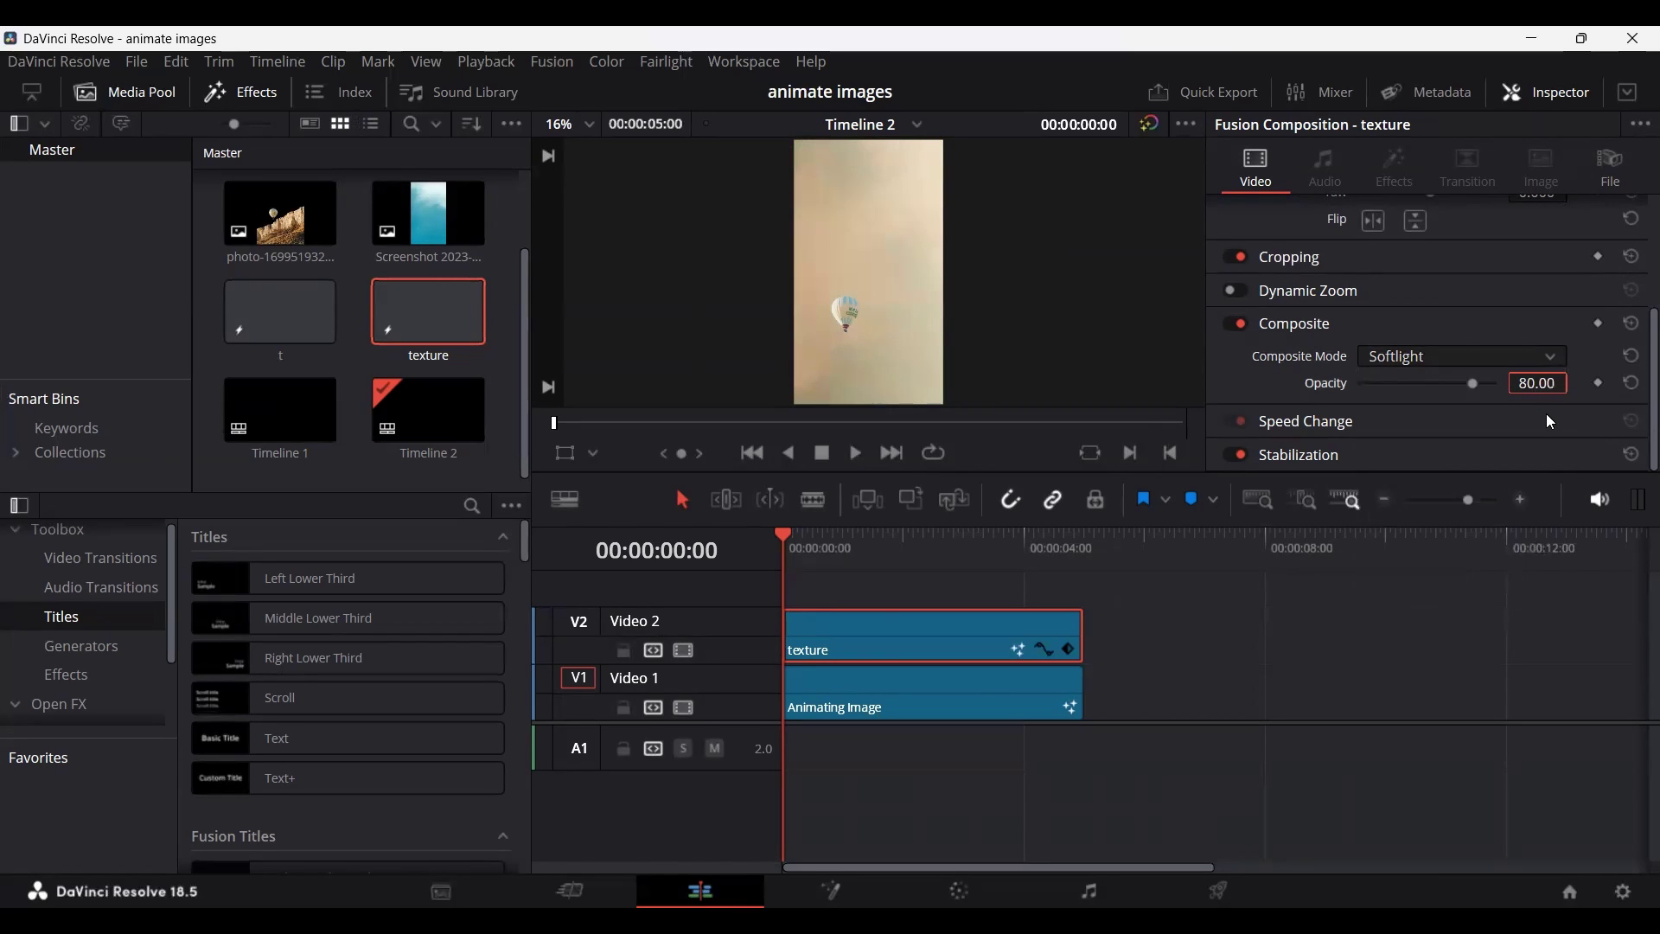
click(856, 597)
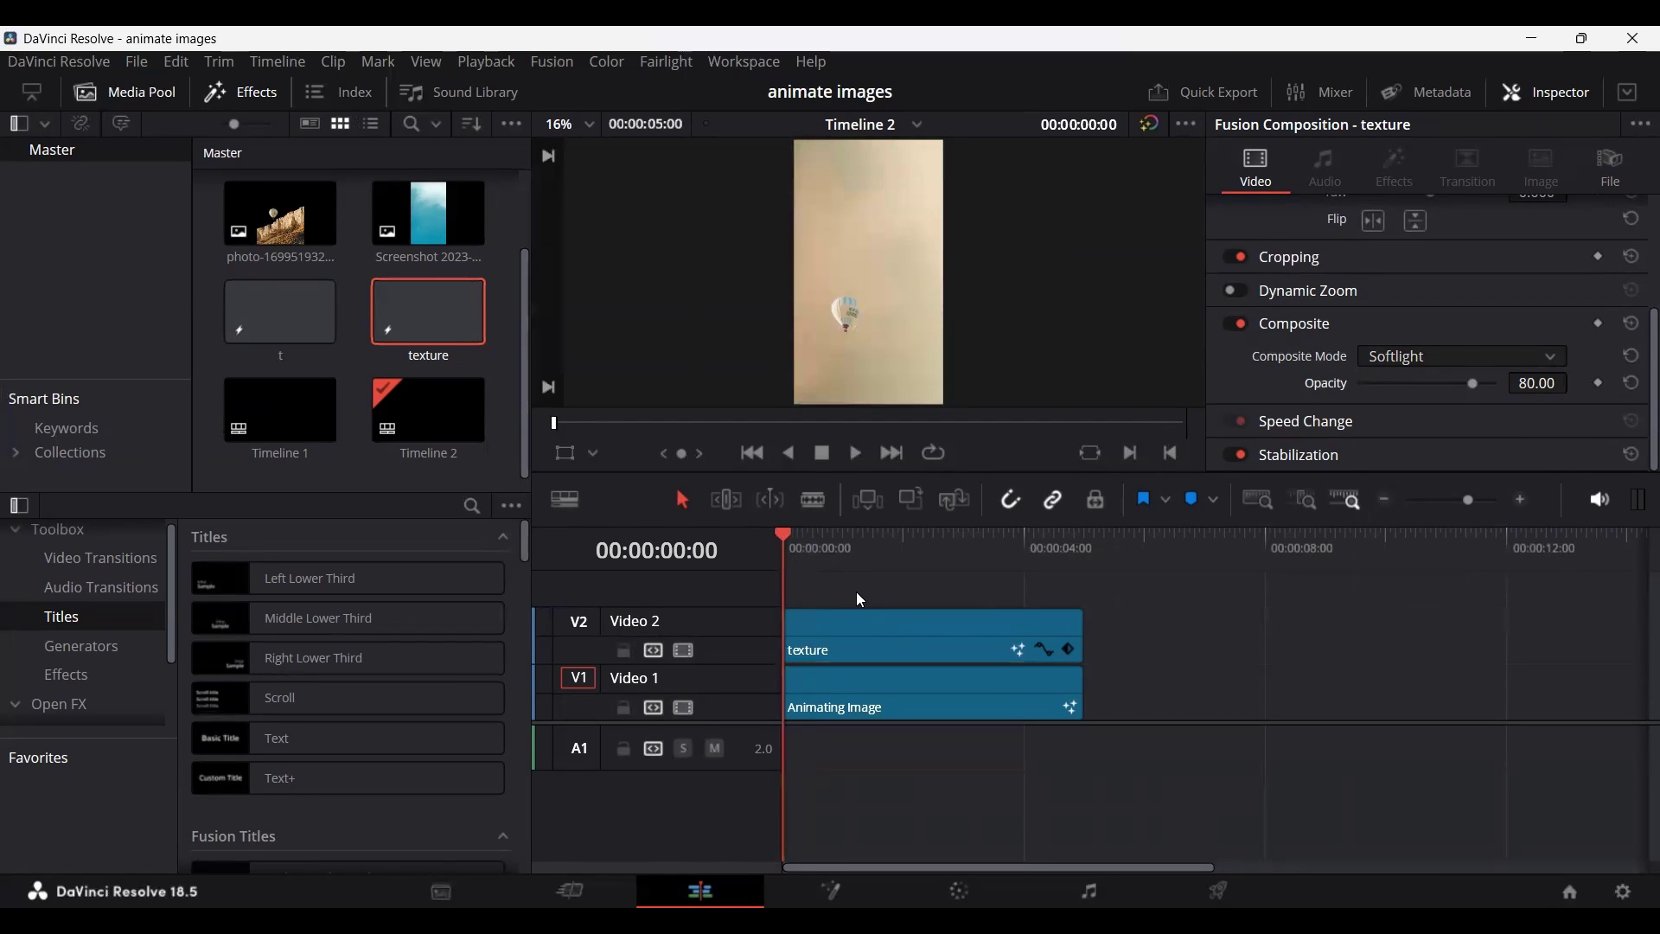
key(space)
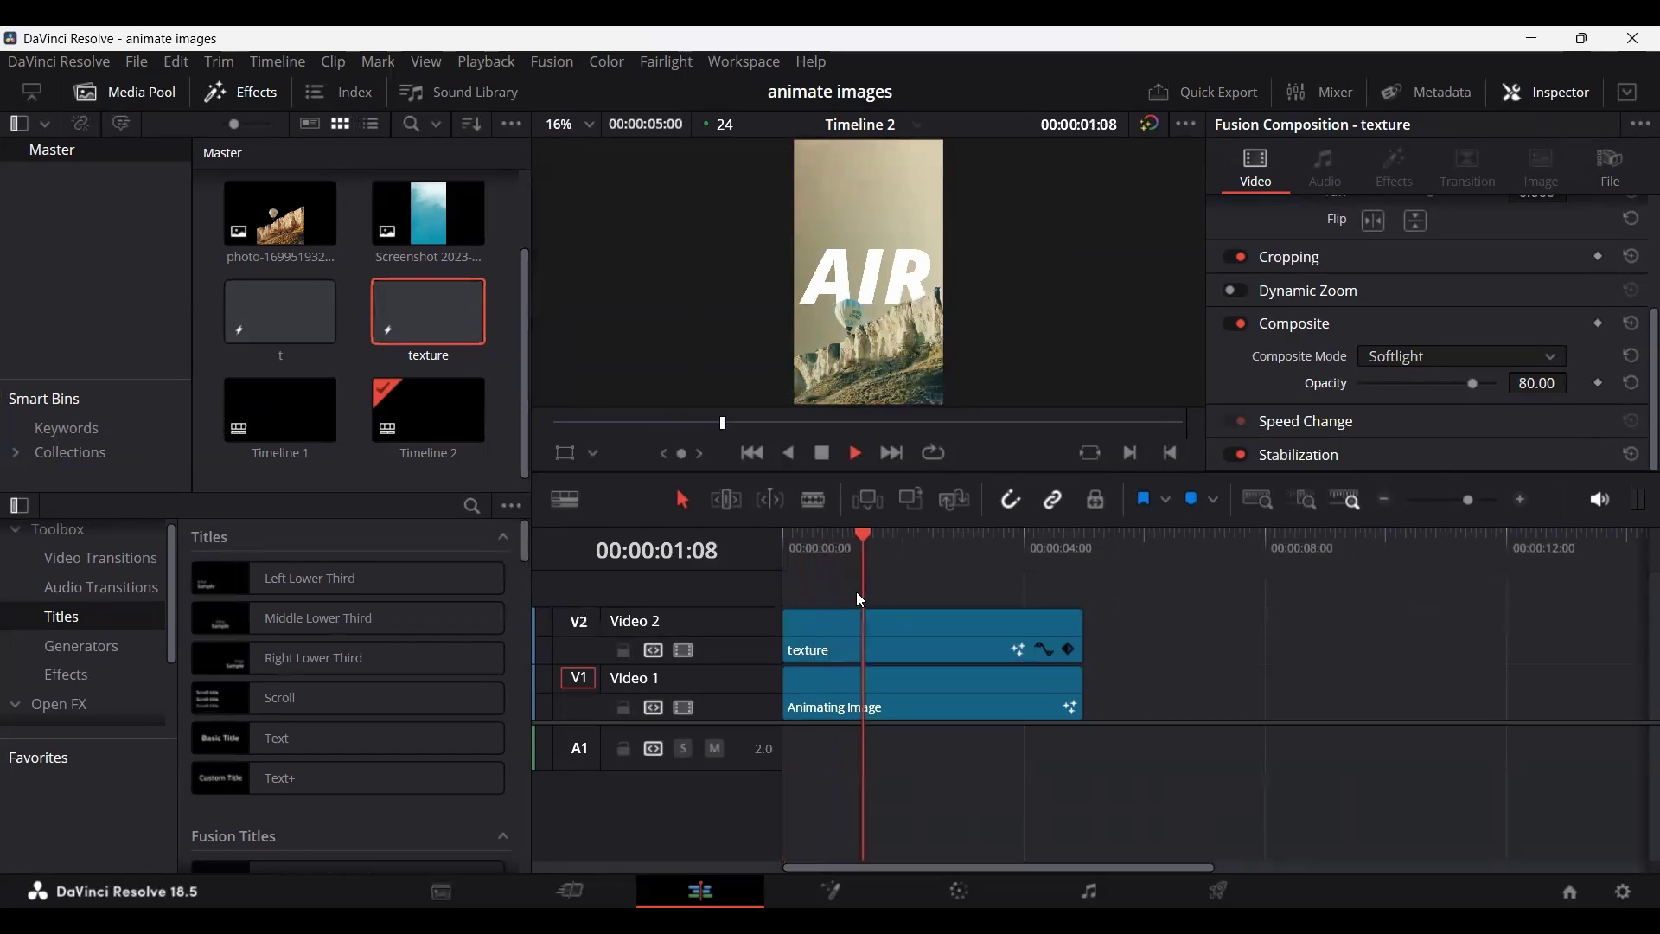